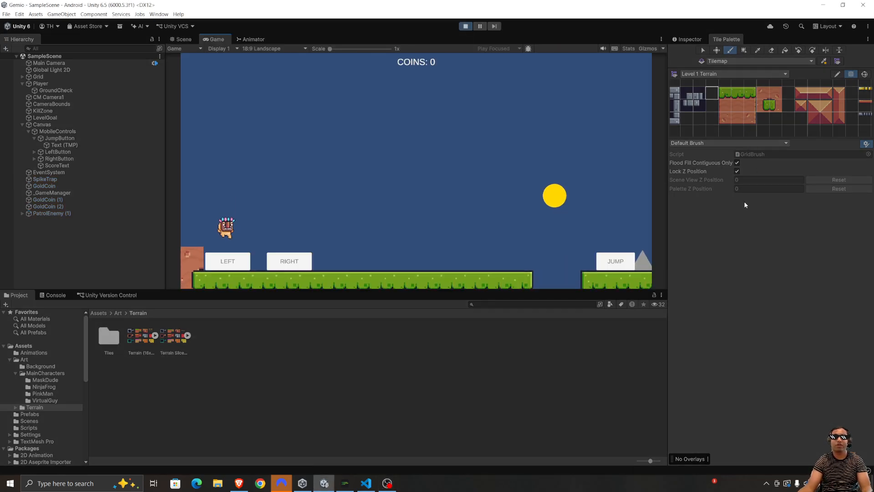
- Playtest the level by running the character past the gaps, spike and patrol enemy, collecting coins on the way towards the goal
key(Right)
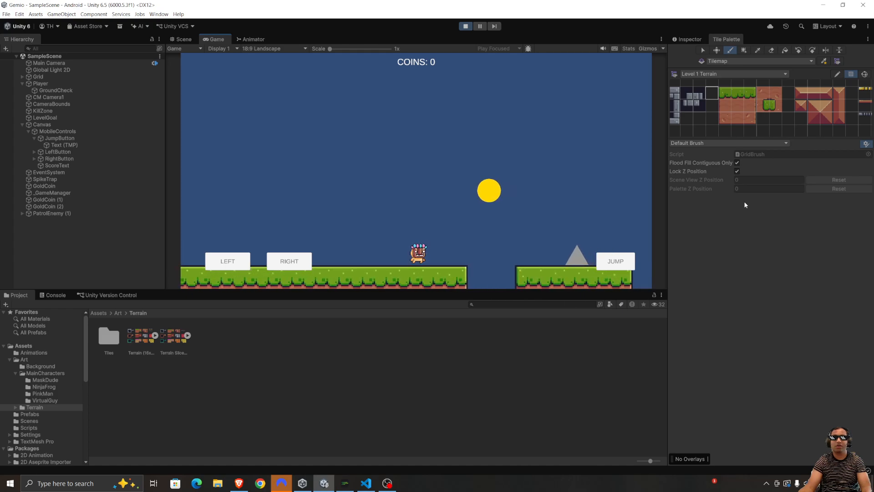
key(Left)
key(Right)
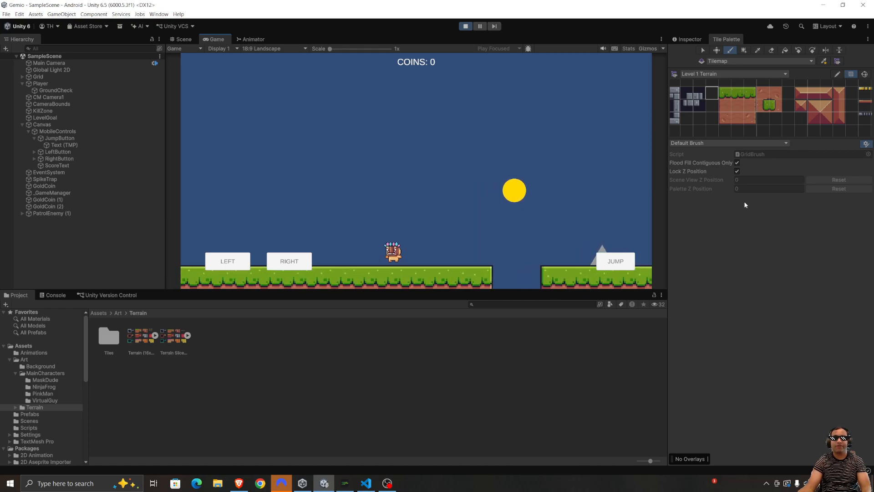
key(space)
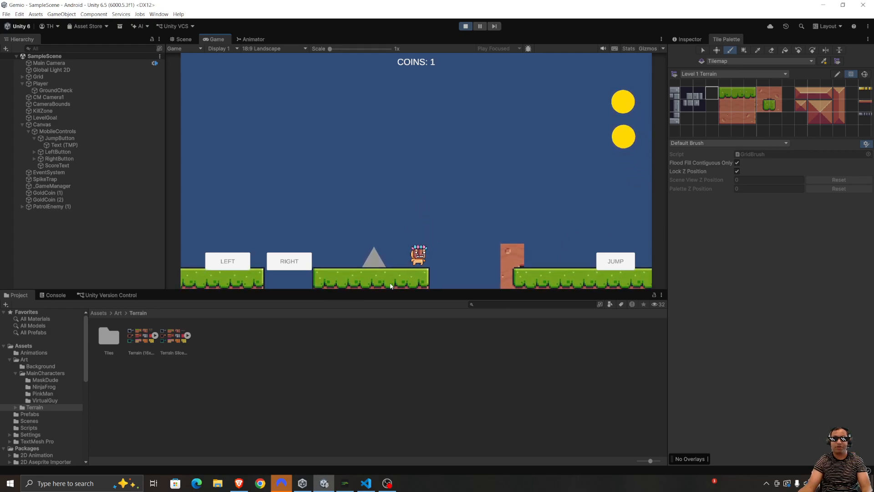
key(Right)
key(space)
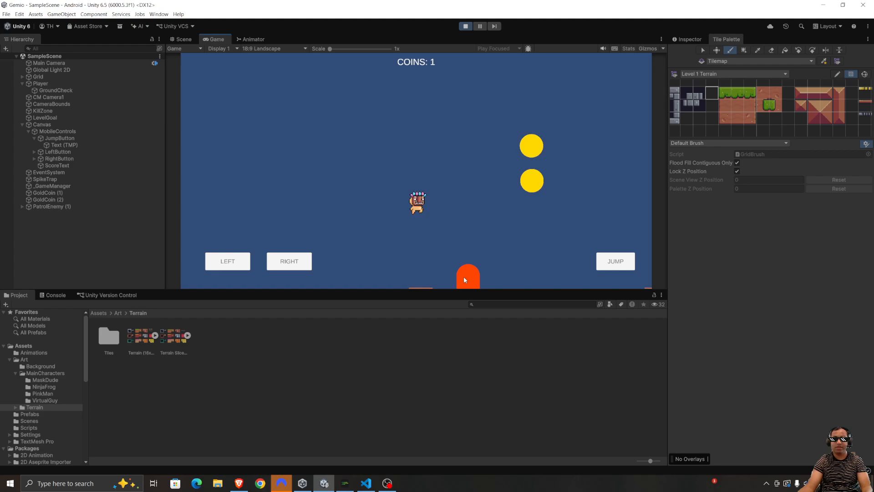
key(space)
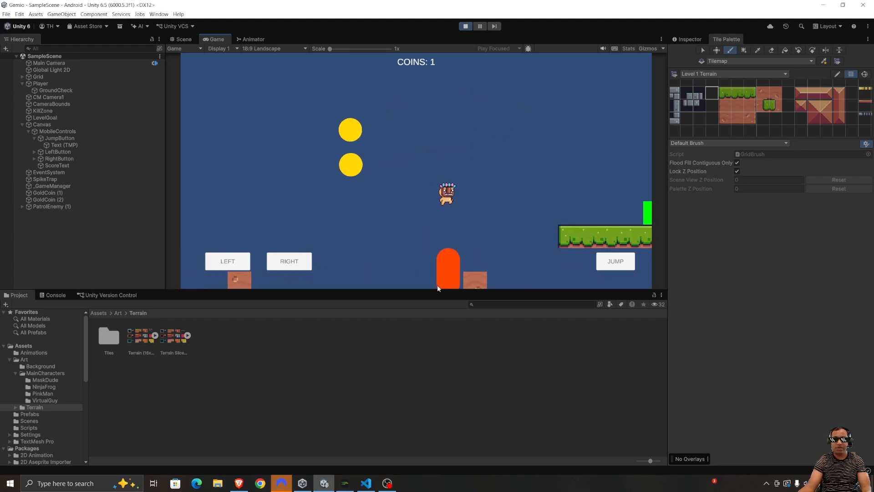
key(space)
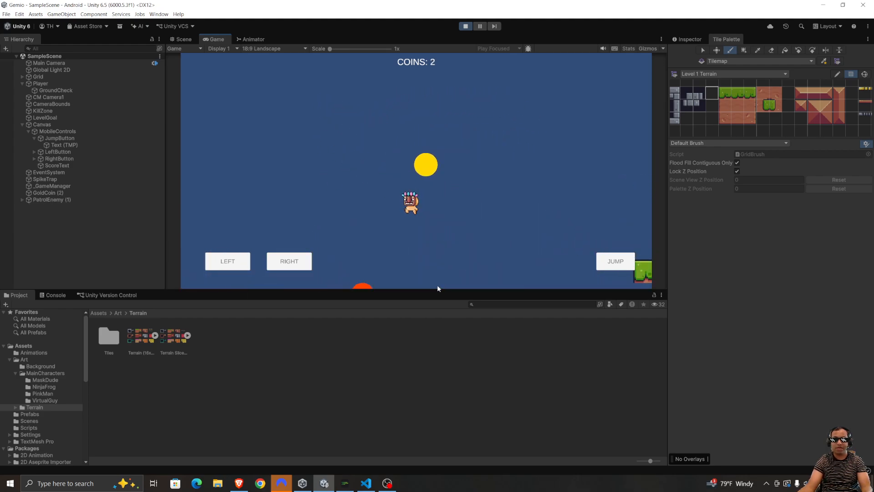
key(Right)
key(space)
key(Left)
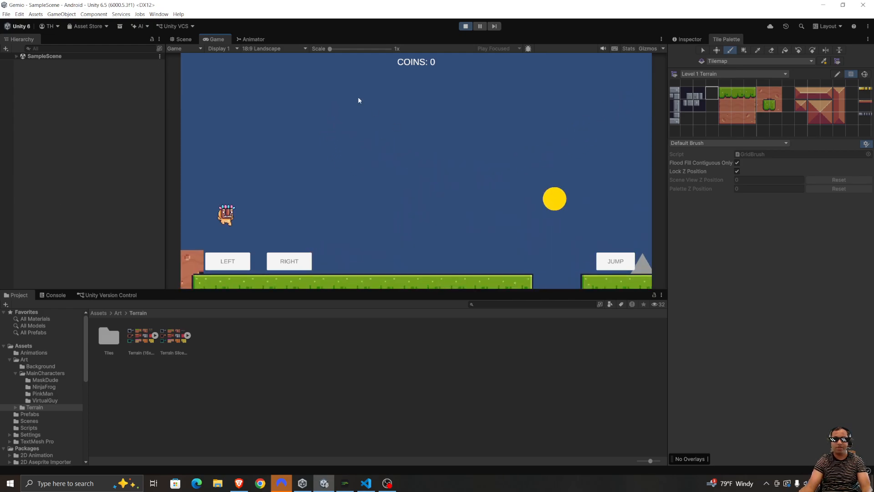
- Briefly run the character right and back left along the first ground platform, and stop play mode
key(Right)
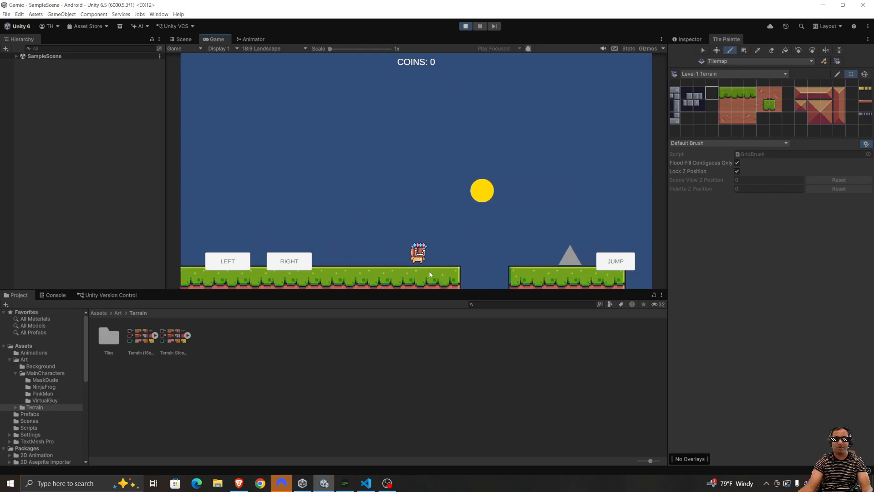
key(Left)
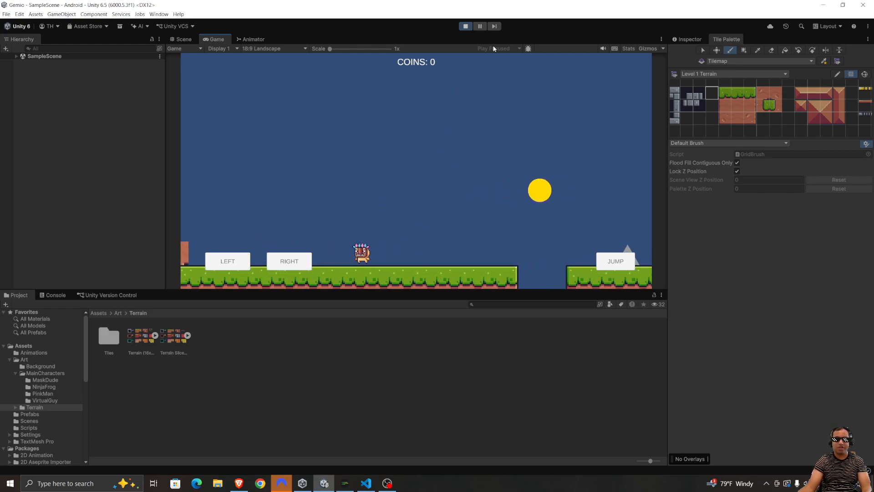
click(466, 26)
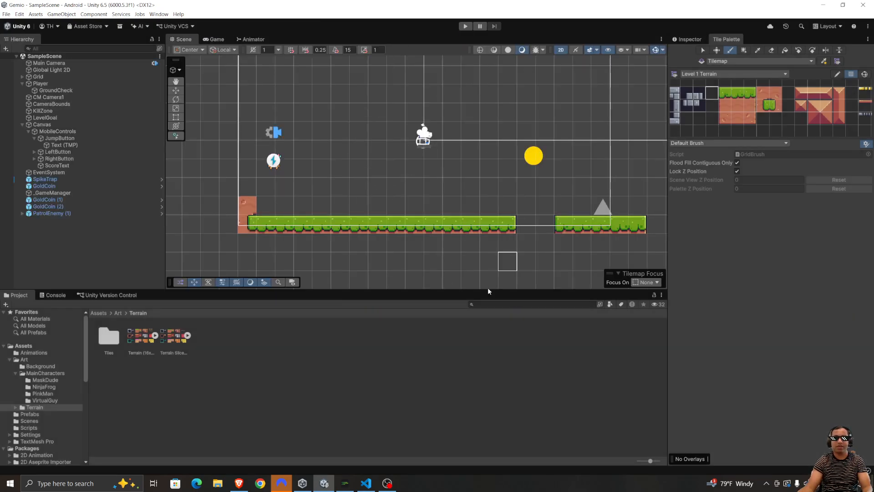
- Examine the level layout in the Scene view from the first ground platform to the green goal block
click(176, 81)
drag(421, 91, 352, 124)
drag(507, 191, 416, 181)
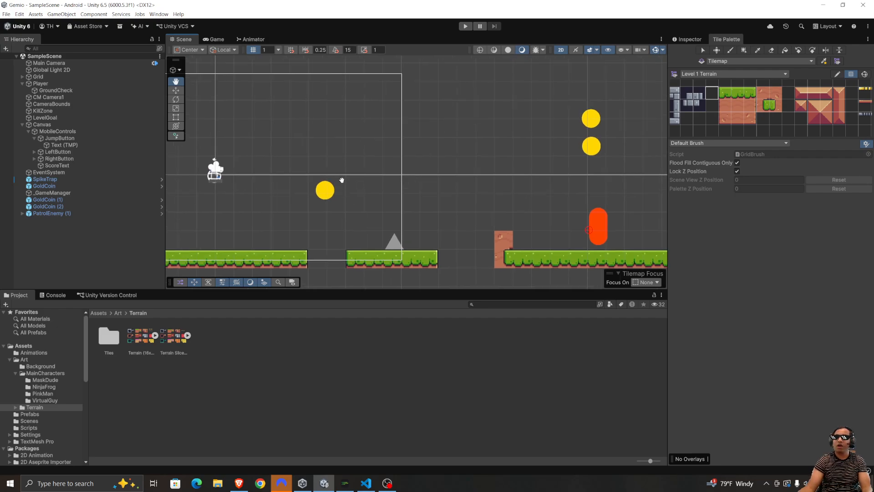
drag(410, 222, 378, 229)
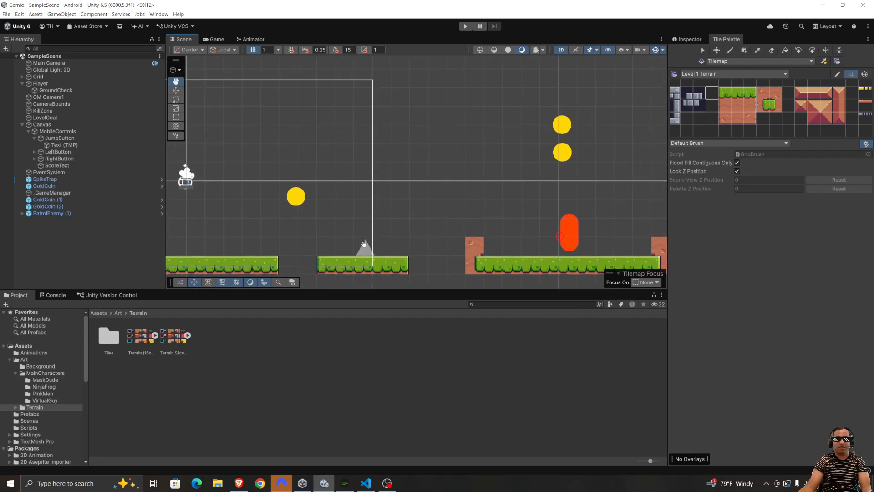
drag(496, 222, 400, 228)
drag(482, 209, 341, 192)
drag(502, 158, 521, 170)
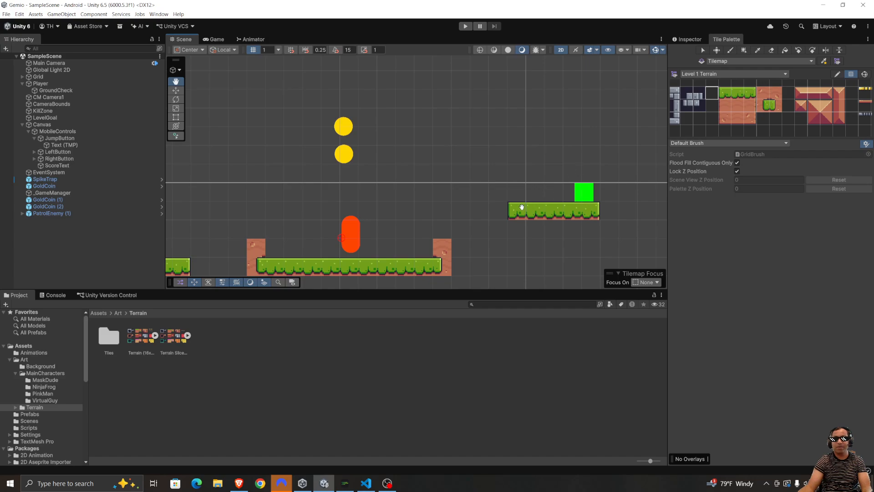
- Switch to the Gemini chat, report level 1's ground tiles all replaced by art and ask whether to move on to the coin, spike, enemy and goalpost placeholders
click(239, 483)
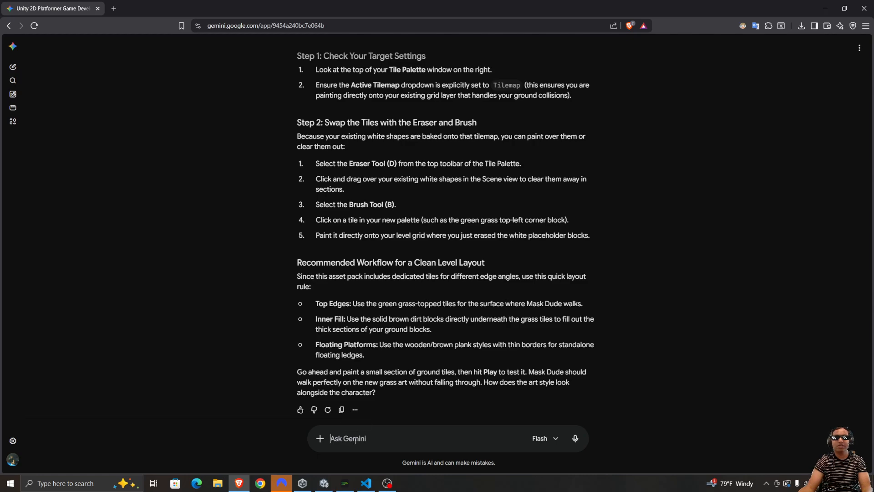
scroll(348, 273, up, 5)
scroll(345, 164, down, 4)
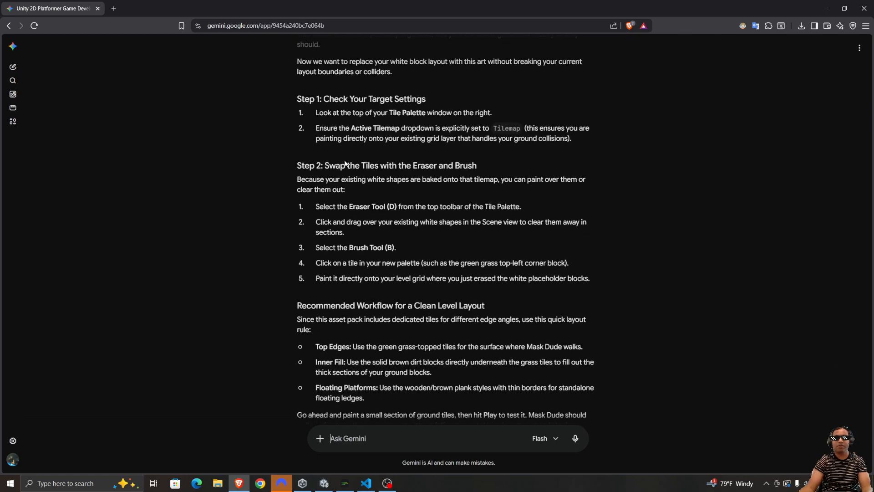
scroll(345, 164, down, 1)
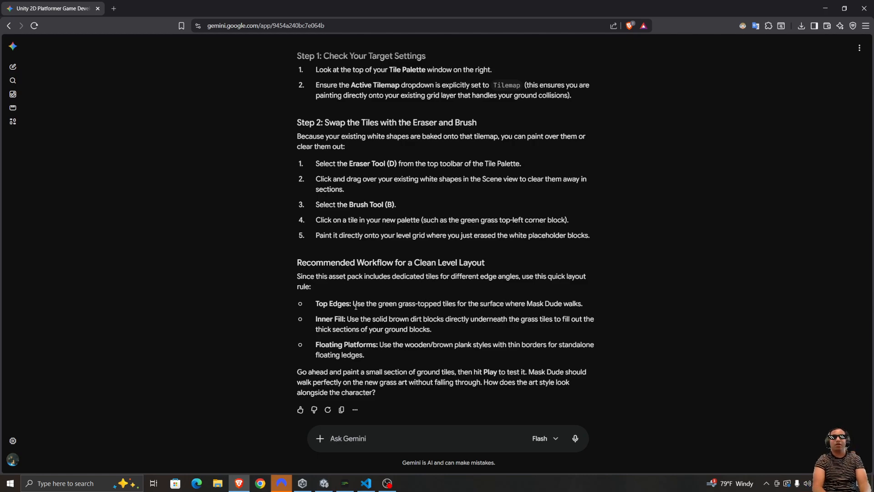
text(Ground tiles are)
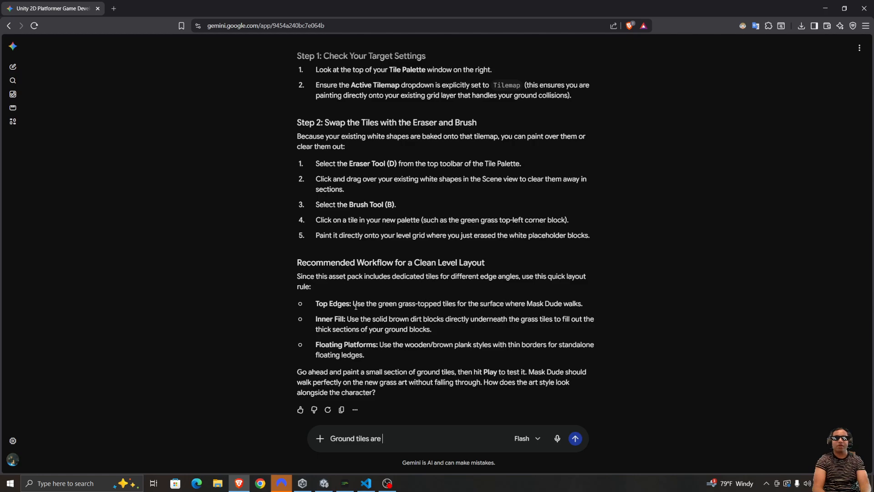
text( all replaced by )
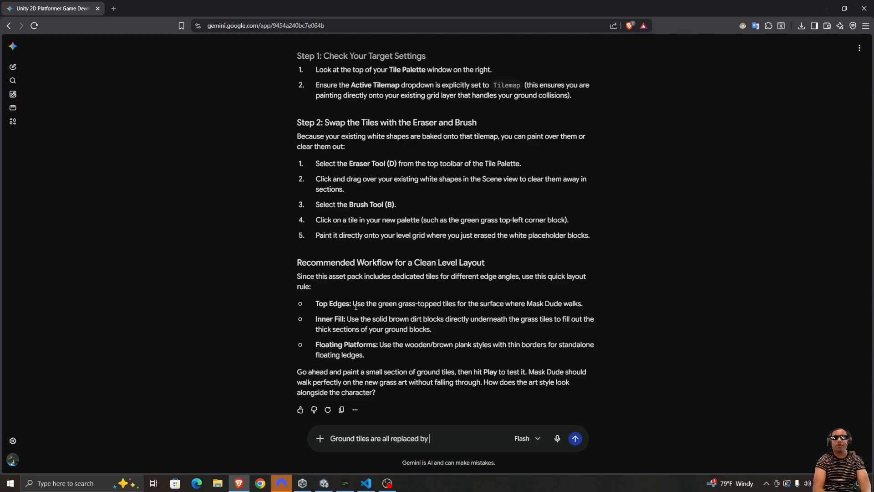
text(art on l)
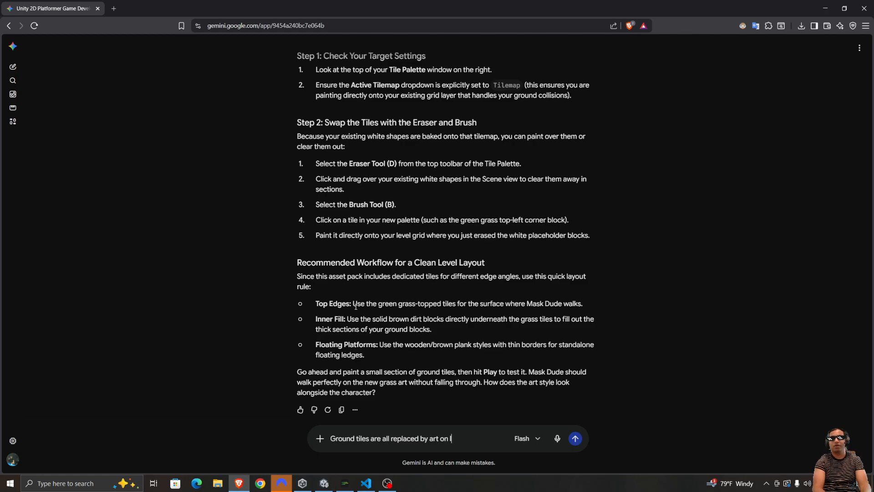
text(evel 1. Should we )
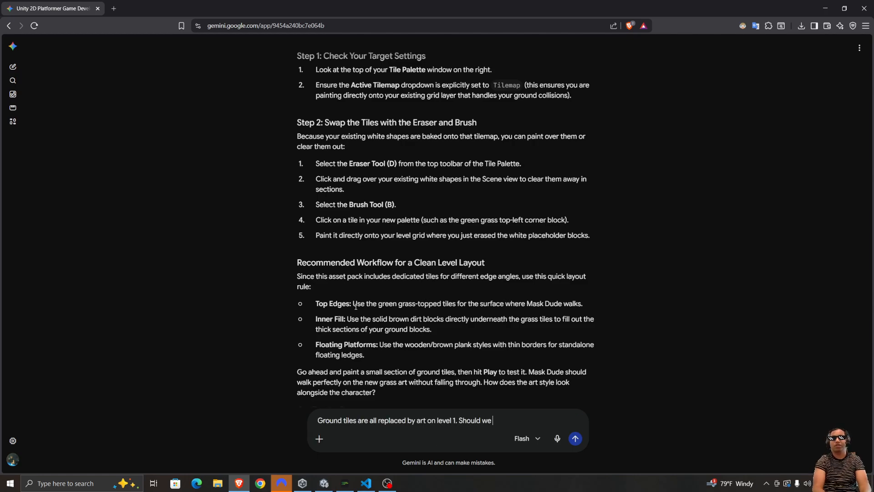
text(move on to the)
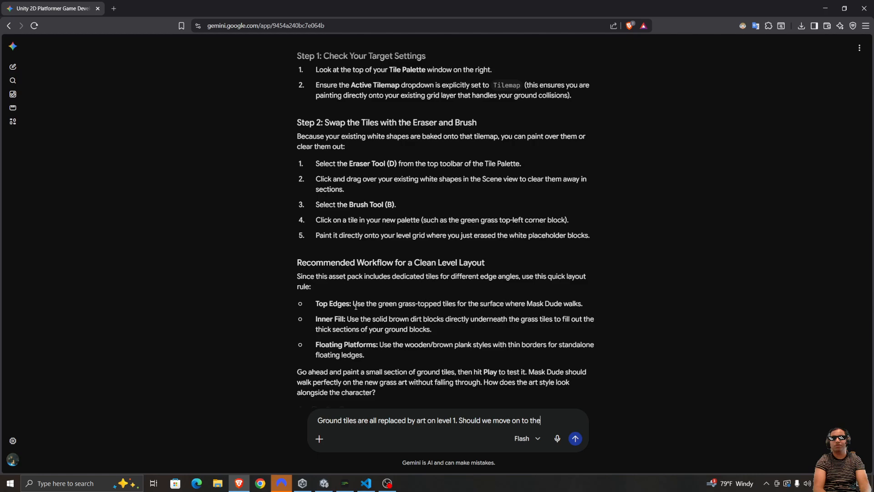
text( rest of the placehol)
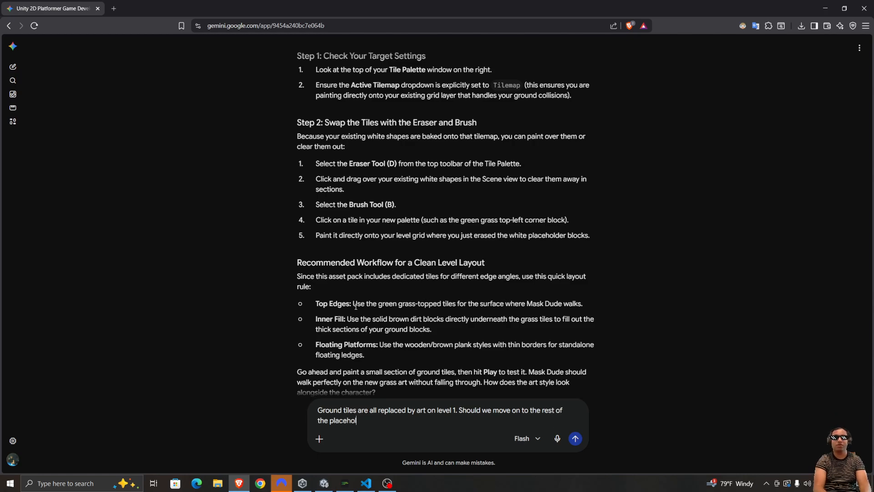
text(der items?)
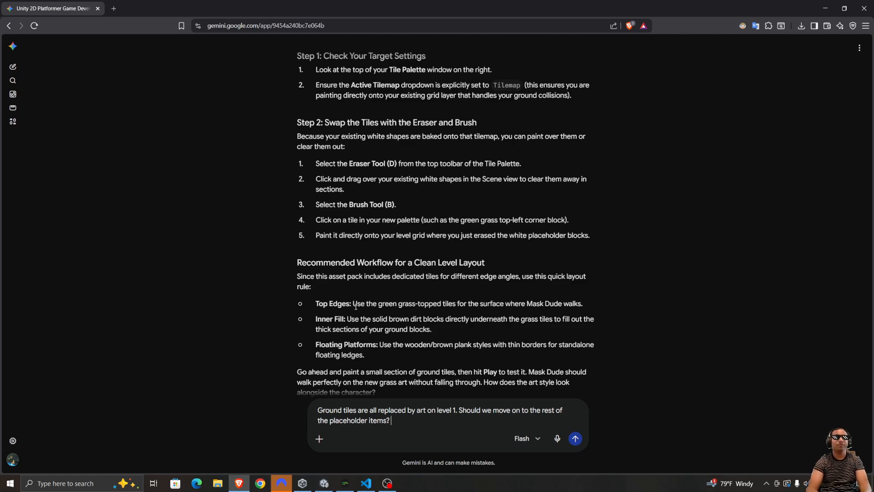
text( coin)
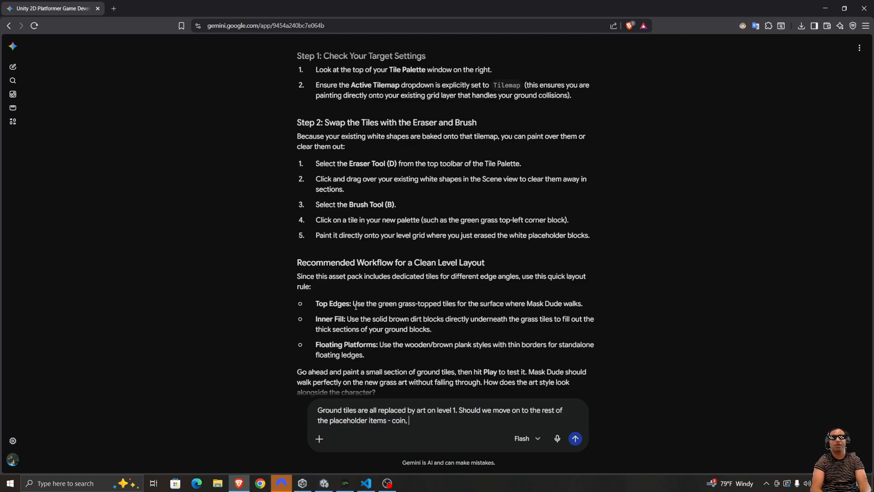
text(, spike,)
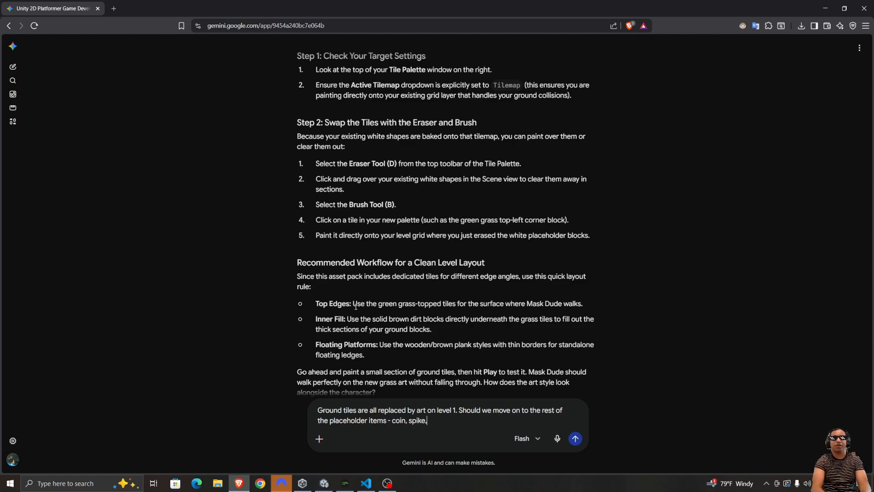
text( enemy, goal)
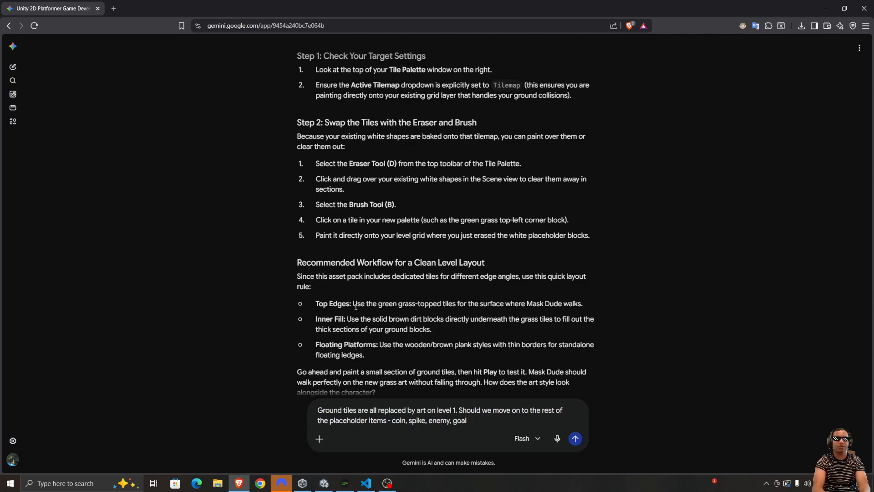
text(post?)
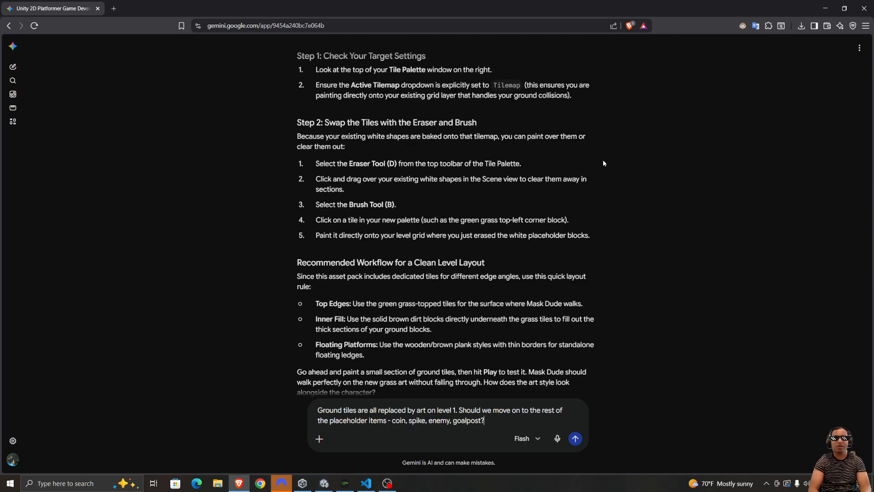
key(Return)
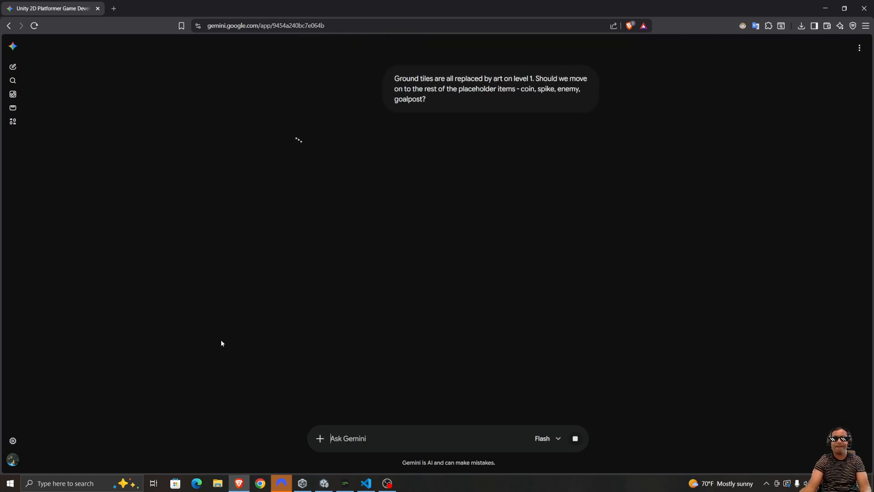
- Review Gemini's instructions for swapping the gold coin, spike trap, patrol enemy and level goal art, focusing on the gold coin section
scroll(483, 269, up, 1)
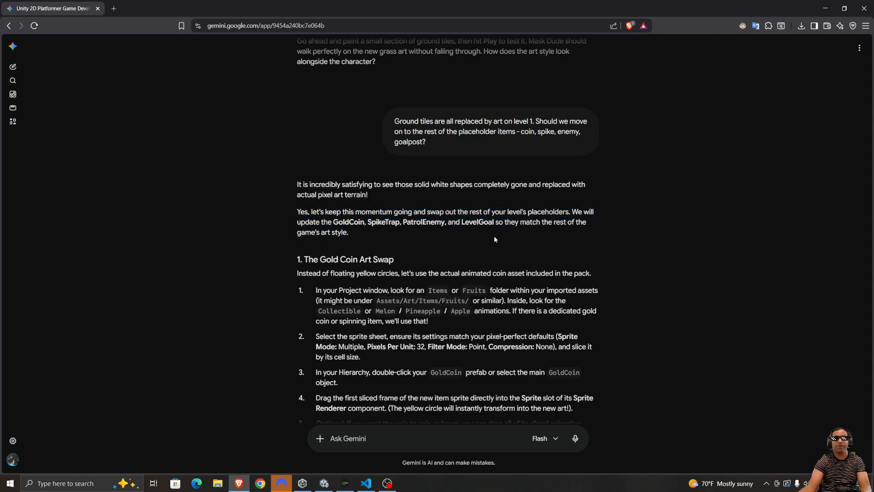
scroll(470, 247, down, 2)
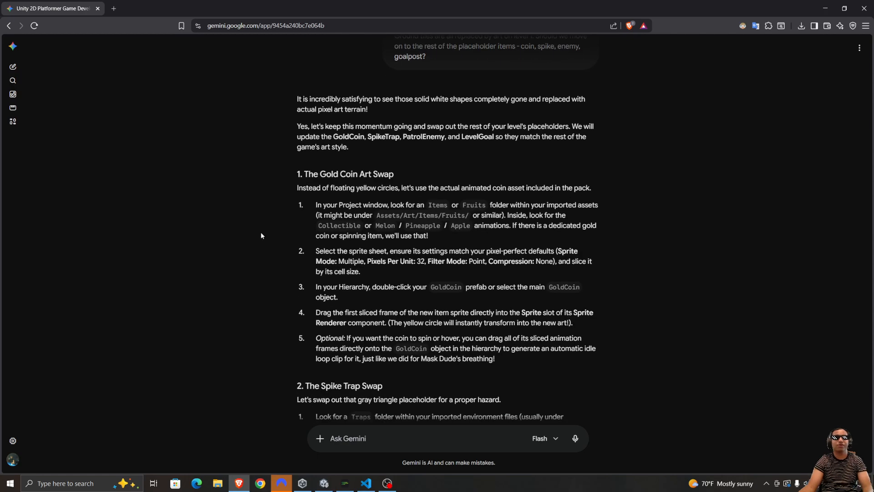
scroll(311, 176, down, 1)
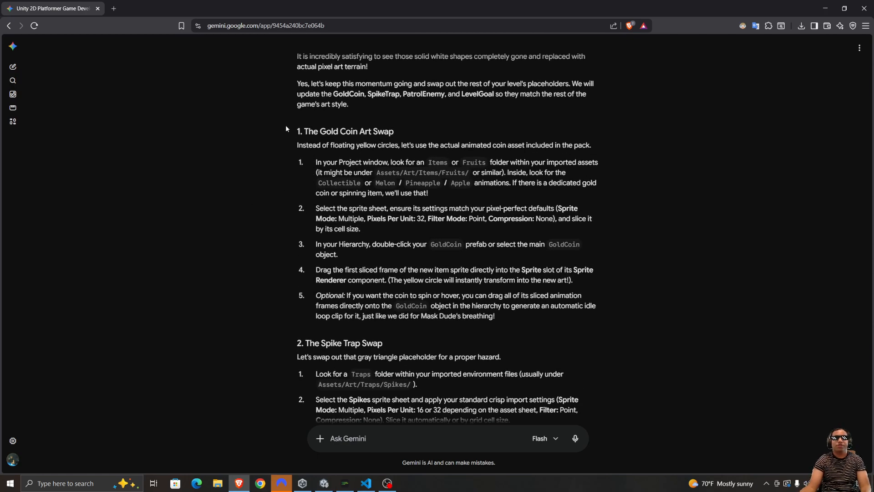
drag(294, 130, 395, 132)
click(398, 139)
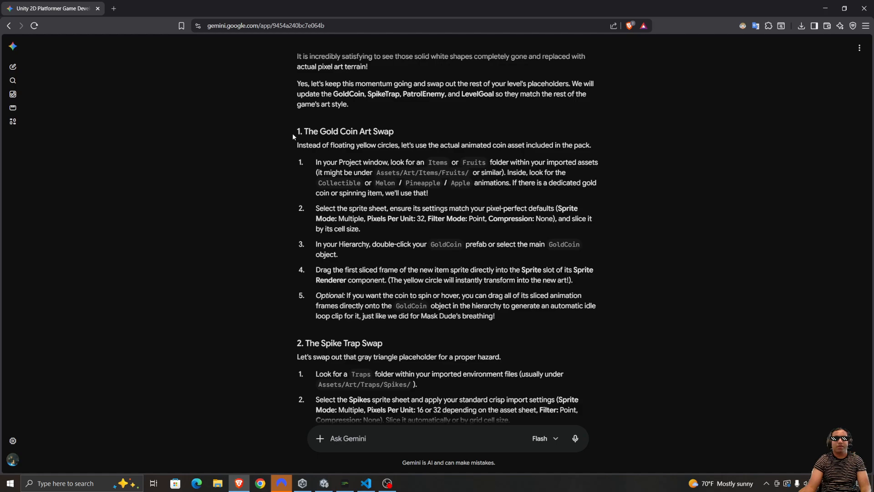
drag(297, 132, 605, 318)
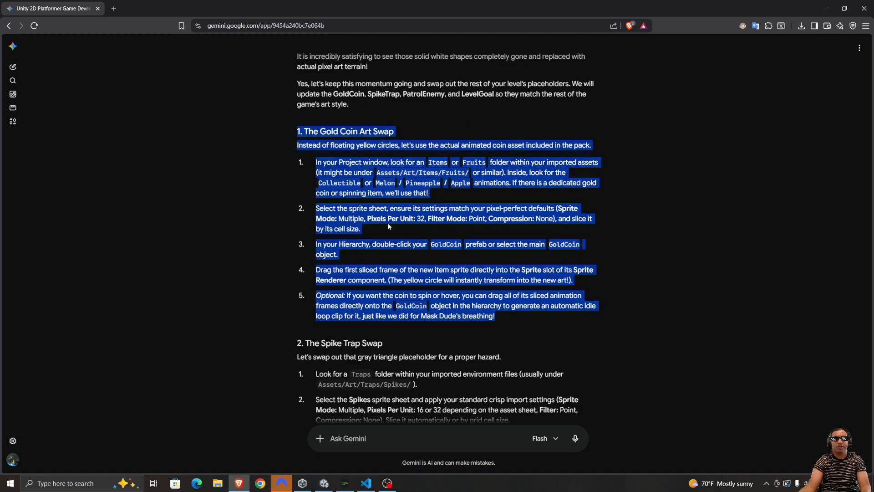
scroll(389, 226, down, 8)
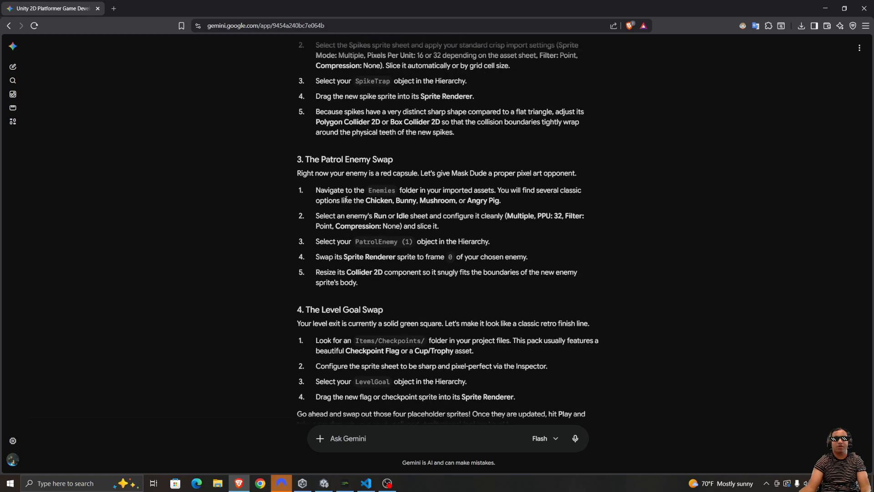
scroll(346, 199, up, 7)
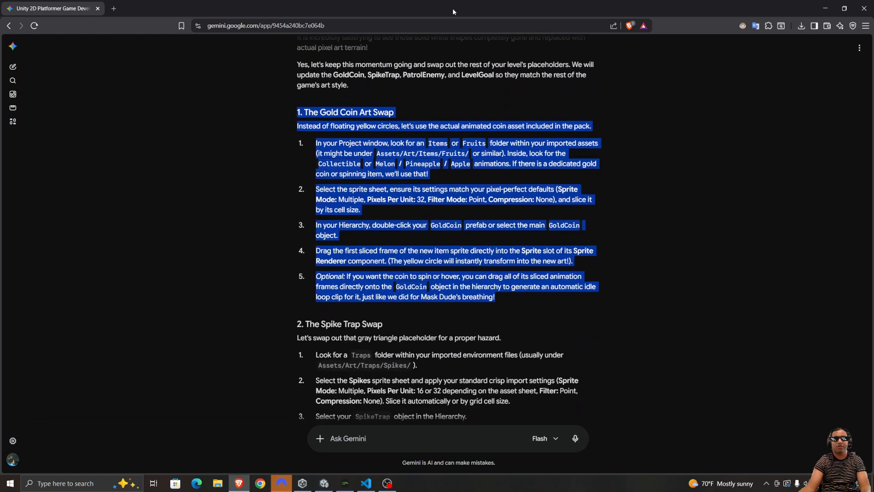
- Switch to Unity and check the project's Art folder for an Items or Fruits subfolder
key(alt+Tab)
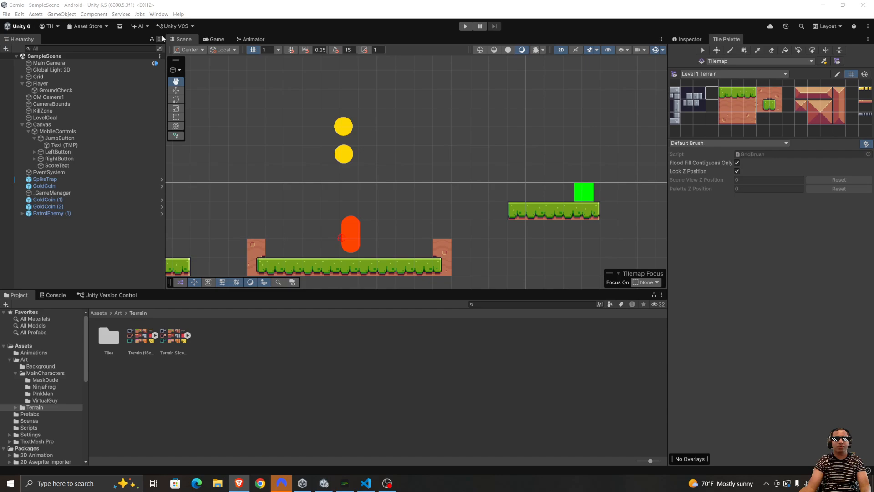
click(228, 6)
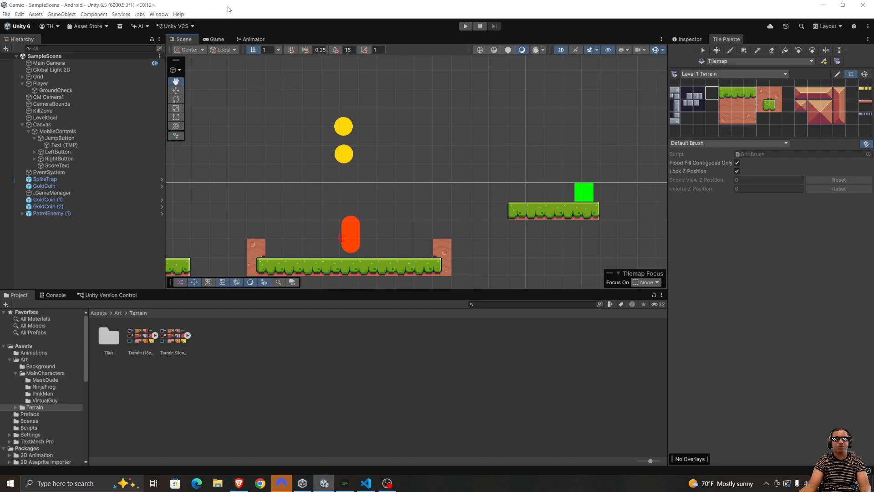
click(102, 313)
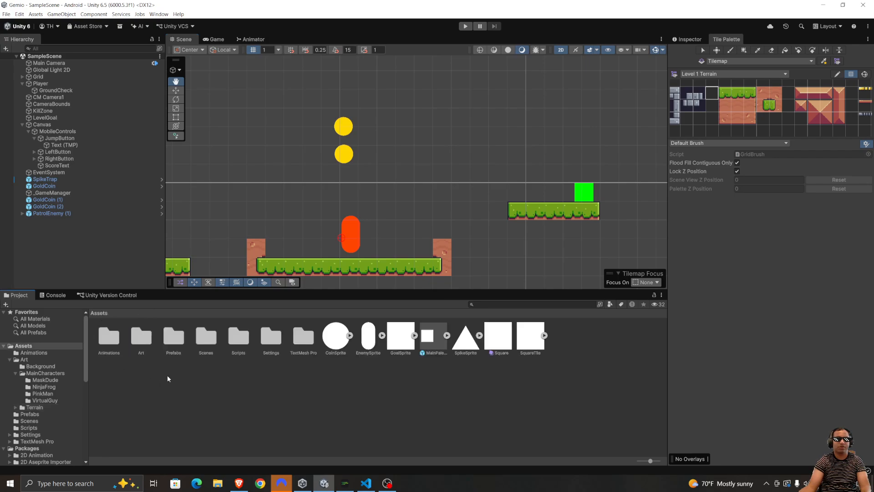
double_click(138, 339)
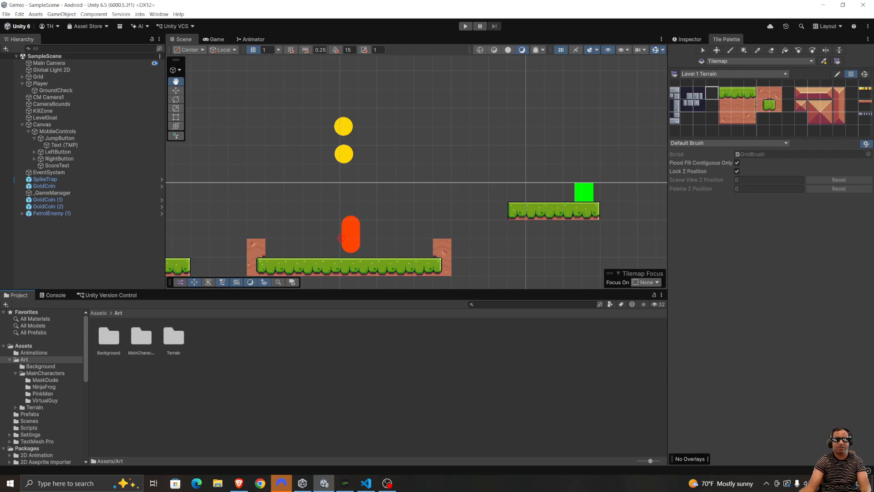
scroll(218, 250, down, 1)
- Open the Package Manager and select the Pixel Adventure 1 package among the owned assets
click(158, 14)
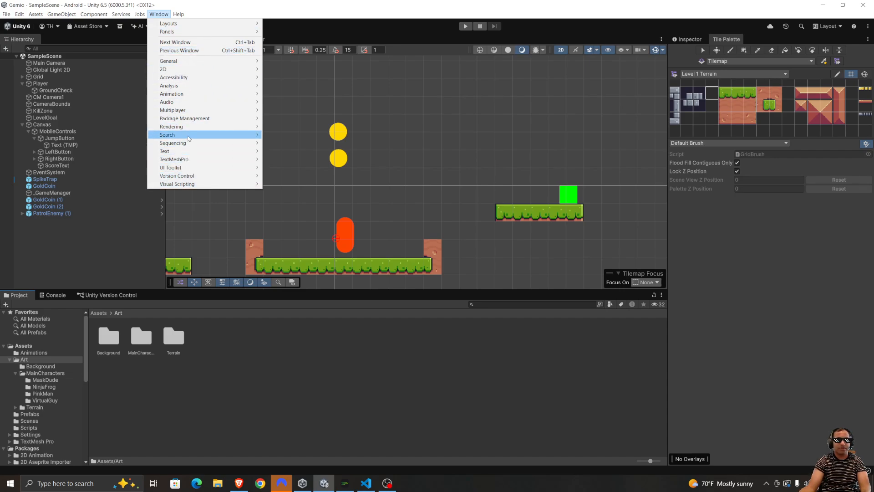
mouse_move(190, 134)
mouse_move(196, 118)
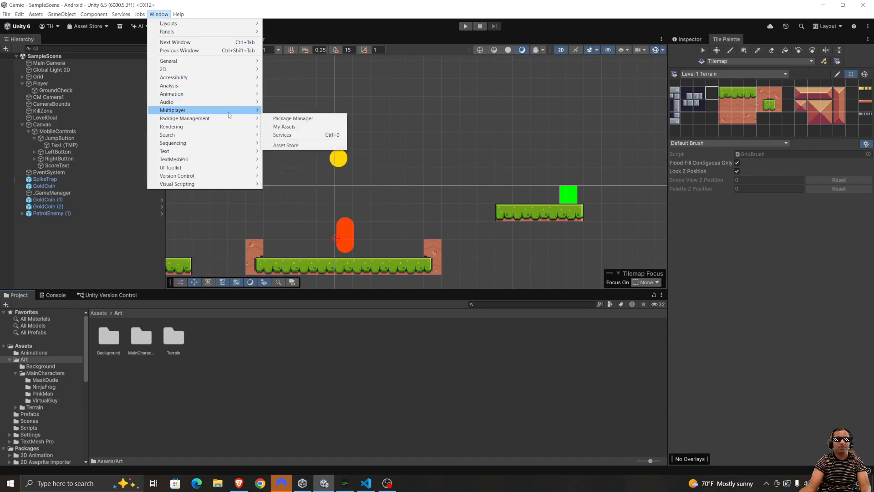
click(275, 120)
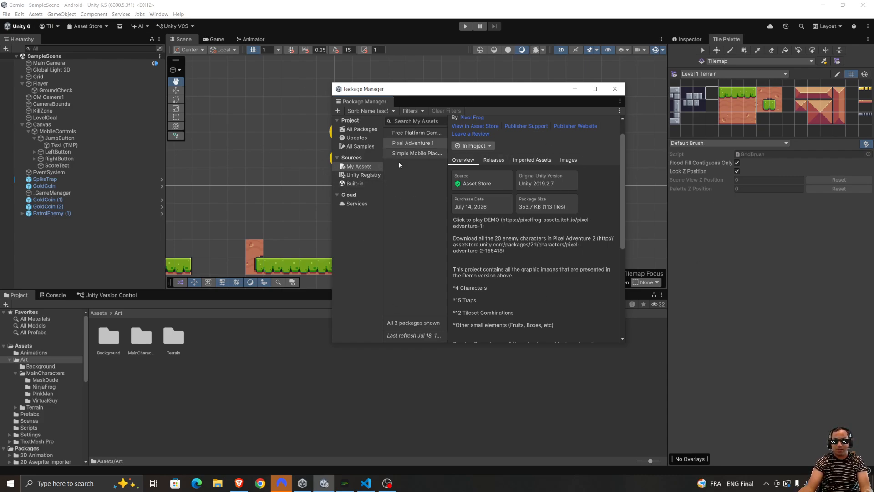
click(408, 143)
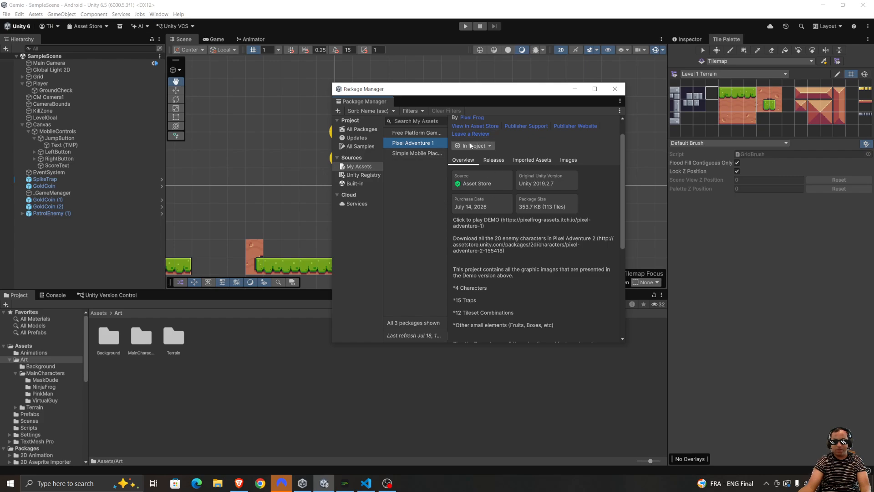
scroll(592, 232, down, 2)
scroll(523, 259, up, 4)
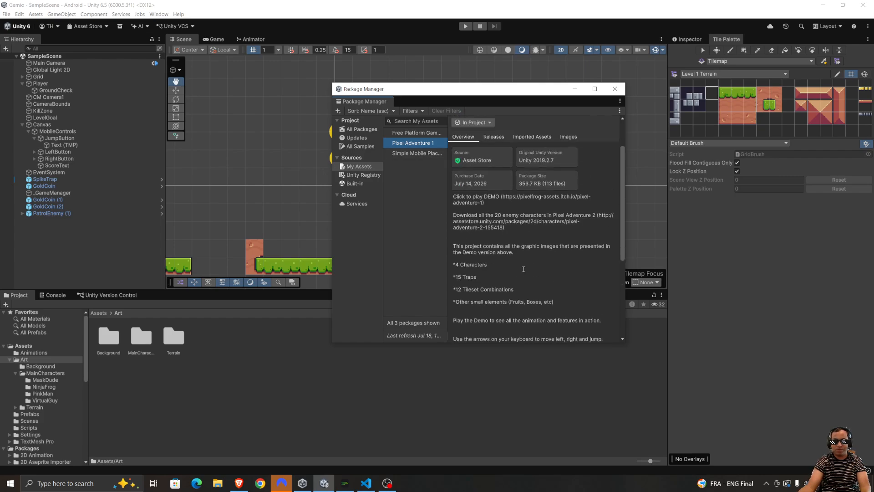
click(490, 168)
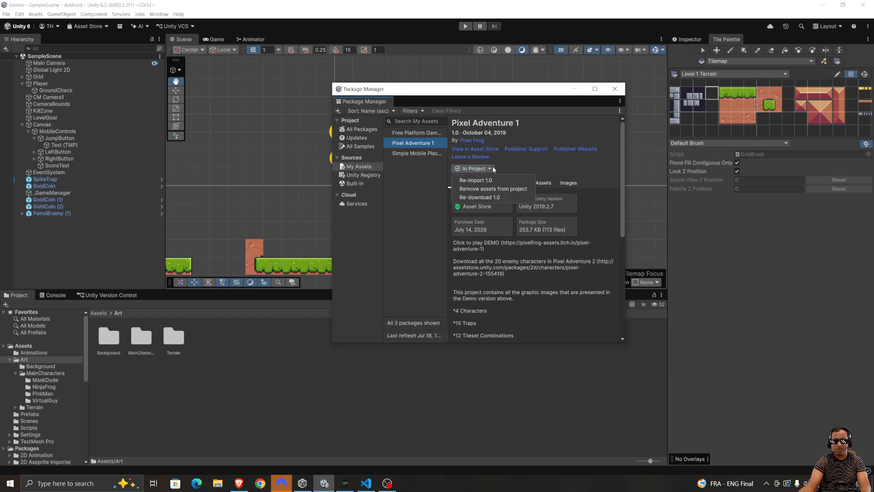
click(478, 181)
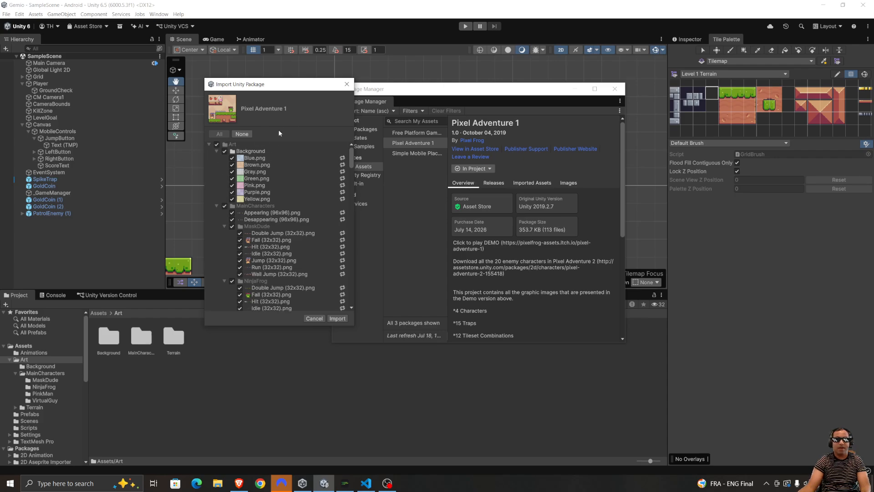
click(348, 86)
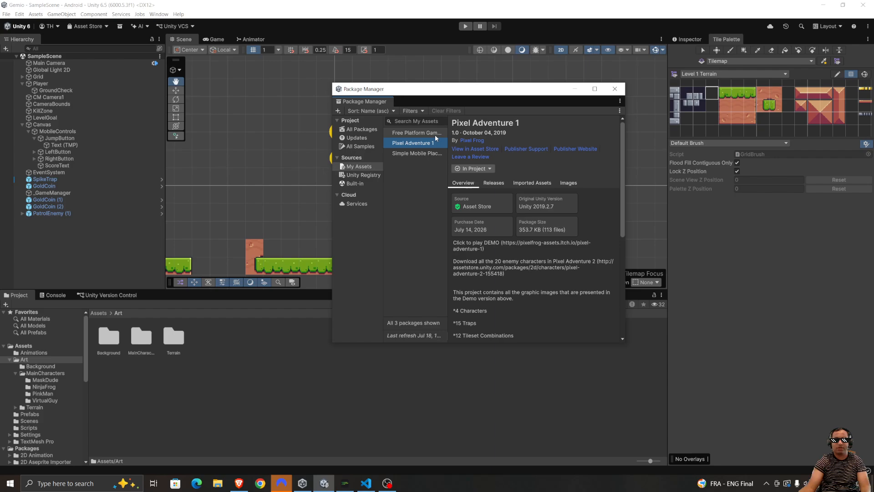
- Begin re-importing version 1.0 of Pixel Adventure 1 and deselect all of the package's contents
click(480, 169)
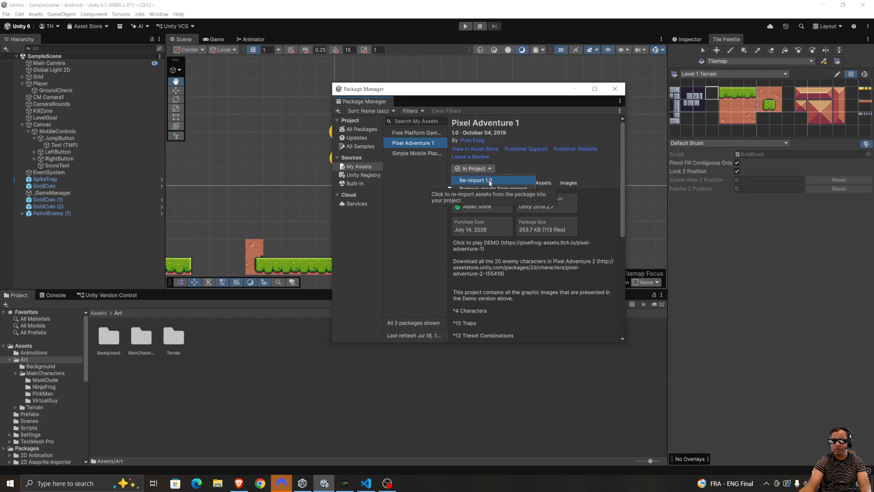
click(489, 181)
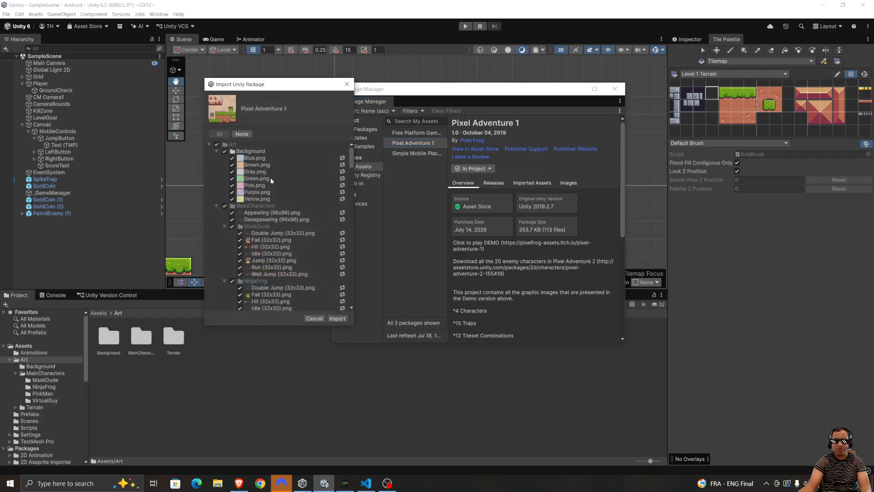
click(217, 146)
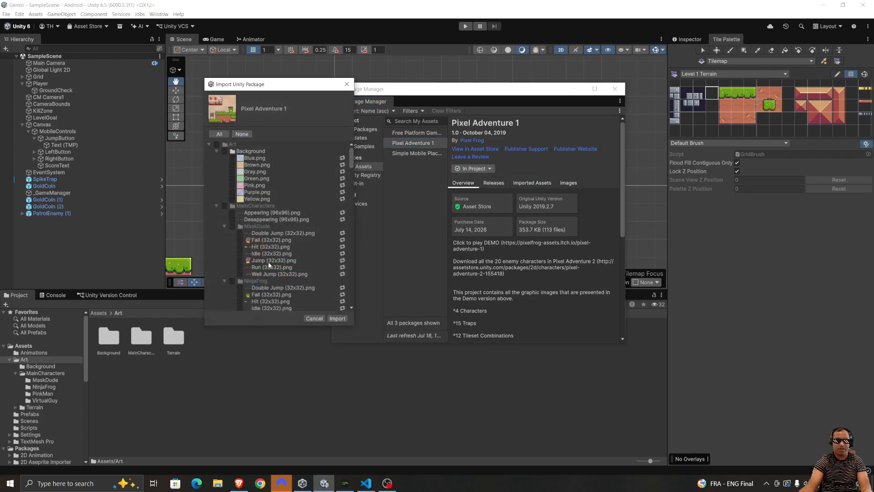
scroll(272, 226, down, 4)
scroll(272, 226, up, 1)
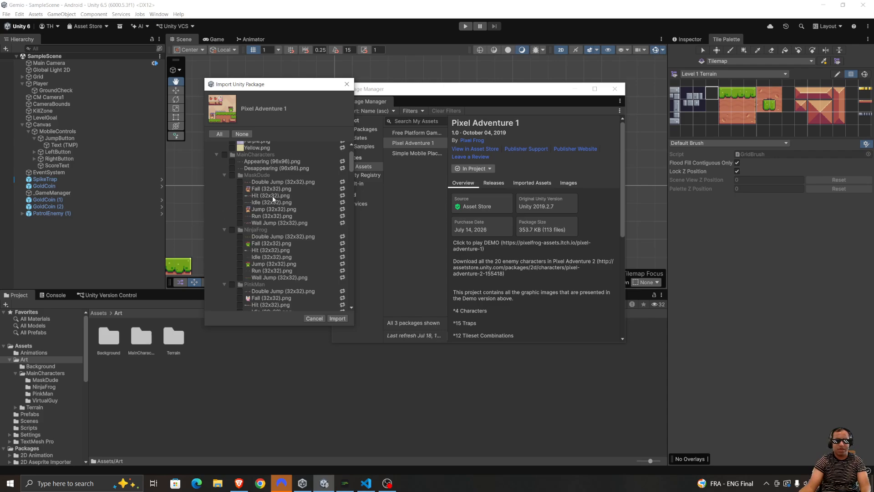
scroll(273, 198, up, 2)
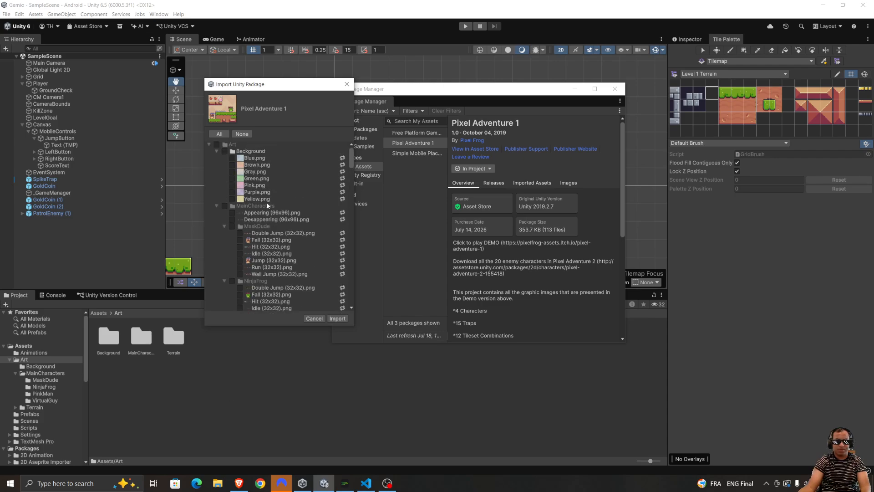
- Collapse the Background, MainCharacters and Terrain folders, including Tiles, under Art in the import list
click(209, 144)
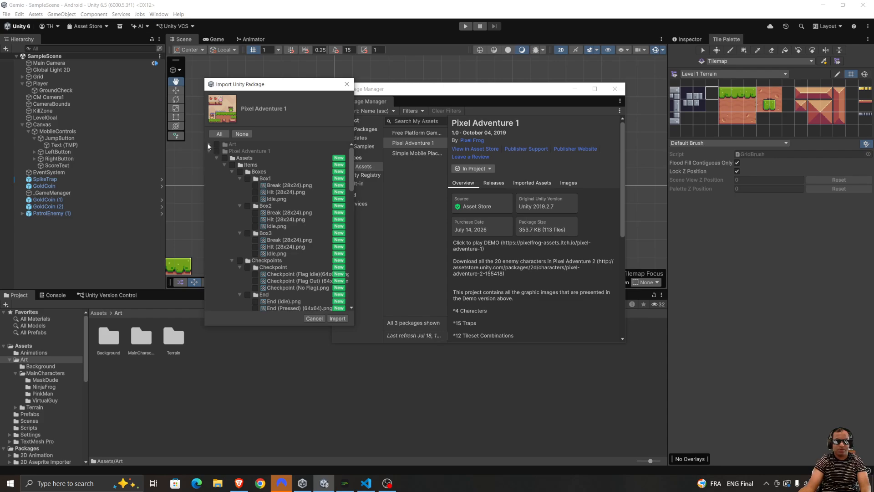
click(209, 144)
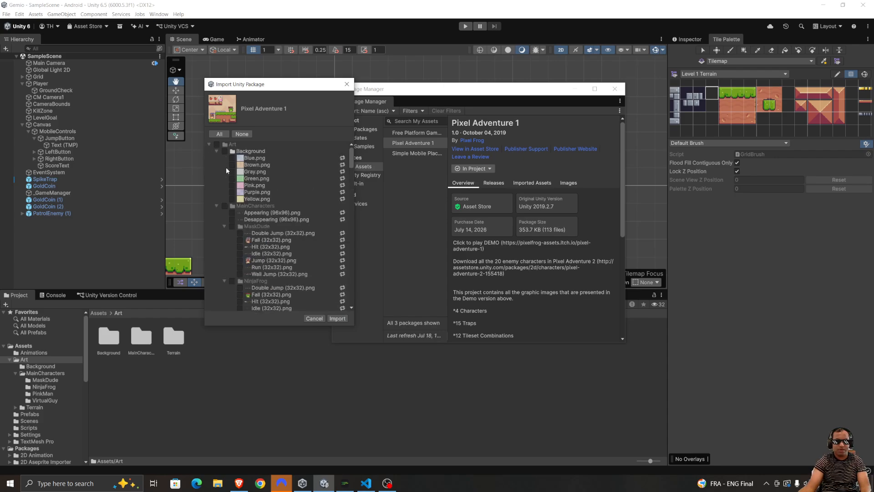
click(215, 201)
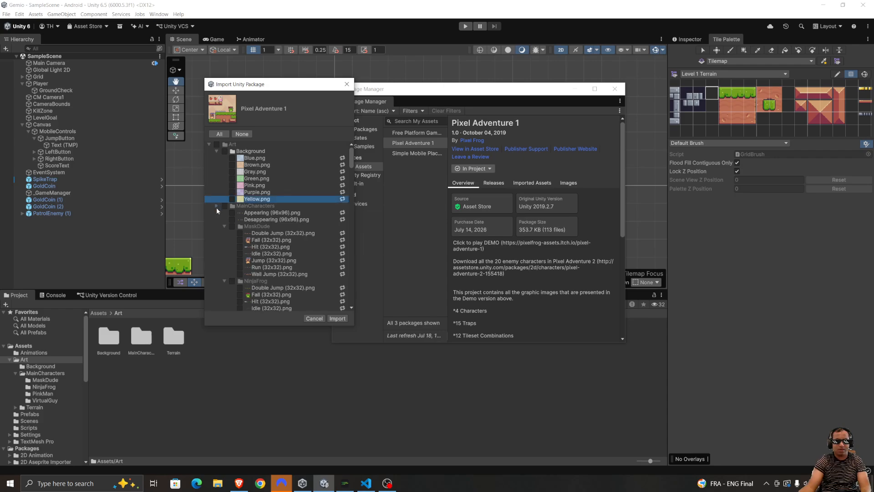
click(217, 206)
click(216, 152)
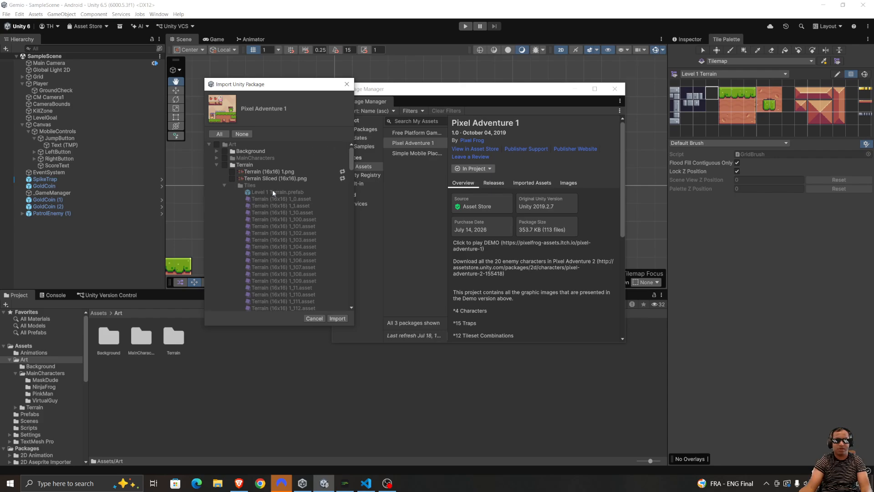
scroll(248, 196, down, 3)
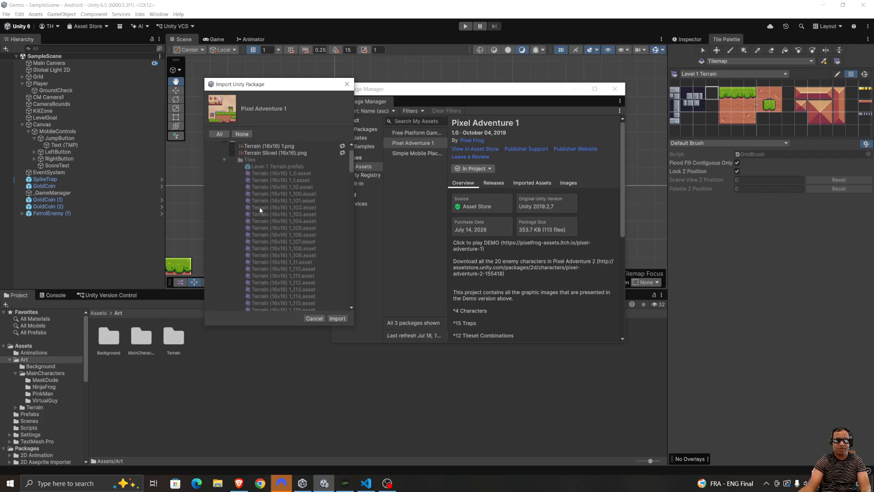
click(223, 159)
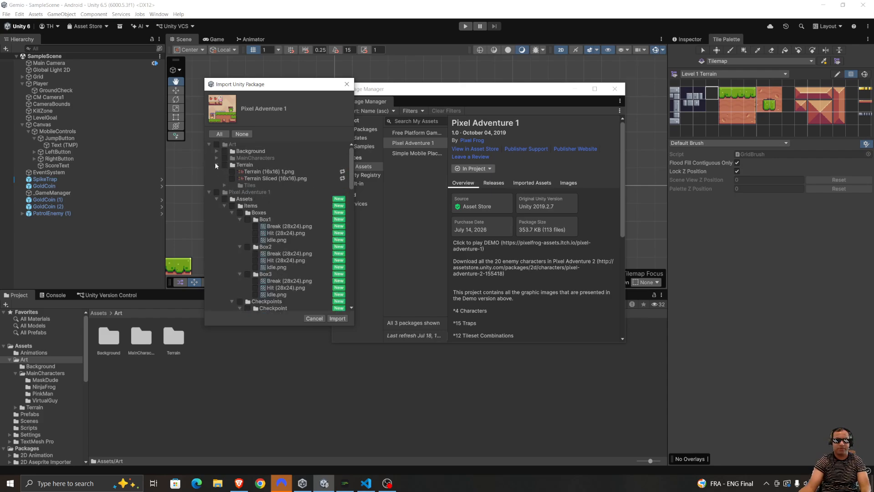
click(217, 164)
- Collapse Boxes, Checkpoints and Fruits under Pixel Adventure 1's Items folder, and mark only Fruits for import
scroll(292, 199, down, 1)
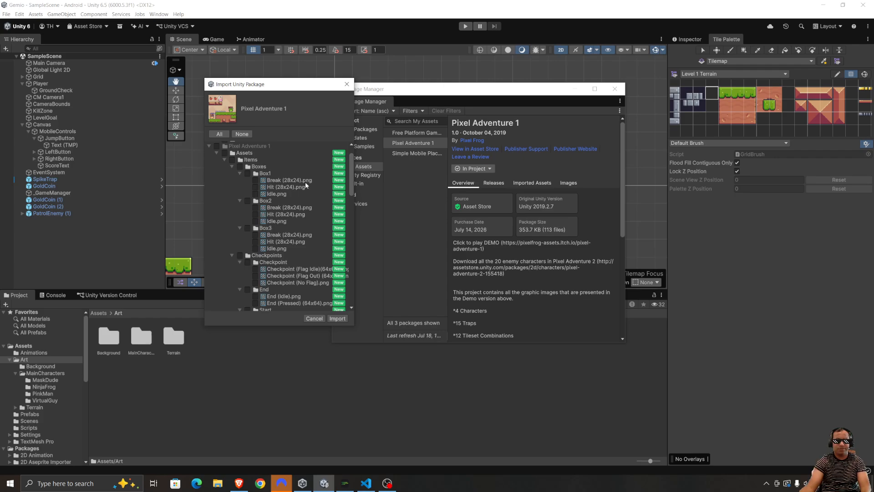
scroll(291, 230, down, 3)
scroll(260, 202, up, 3)
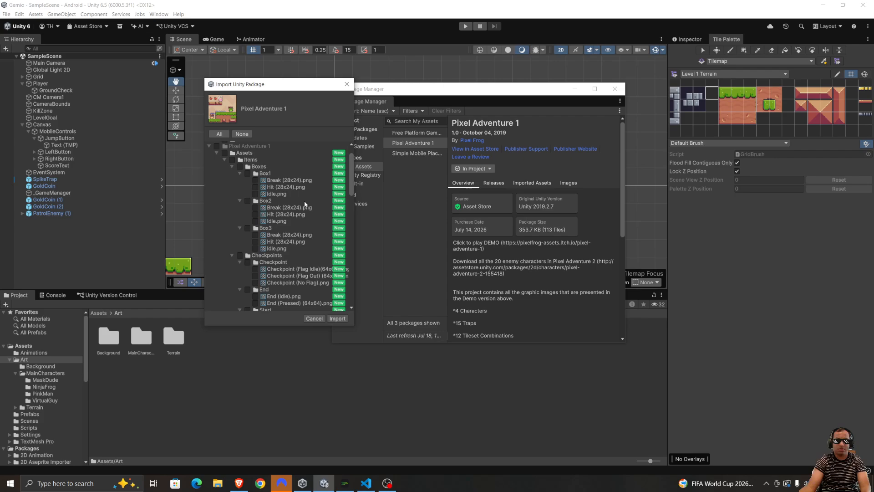
click(231, 167)
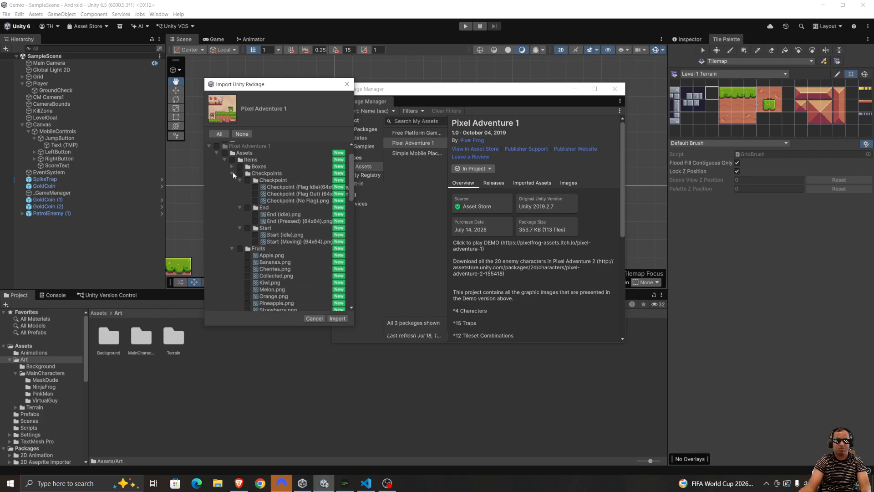
click(233, 173)
click(230, 174)
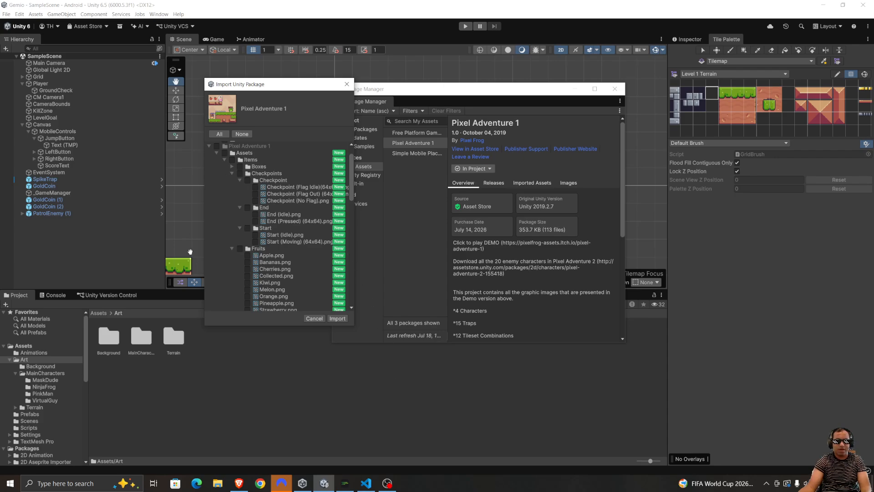
click(226, 172)
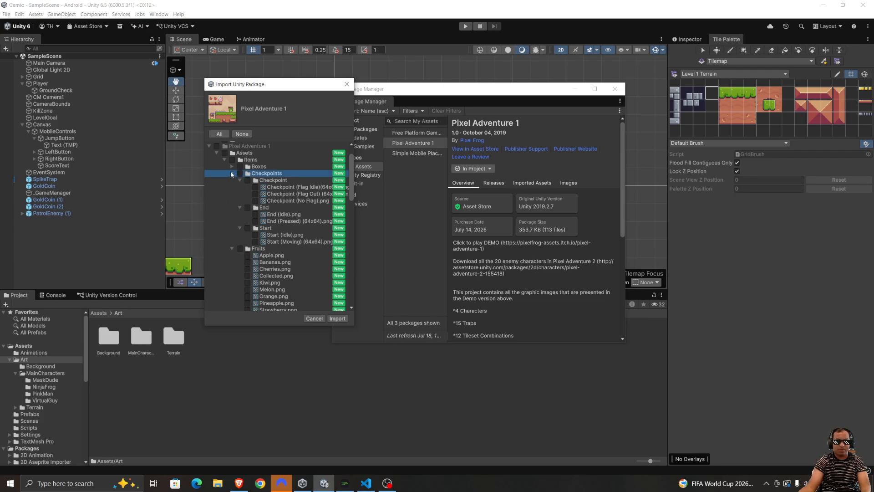
click(232, 173)
click(233, 180)
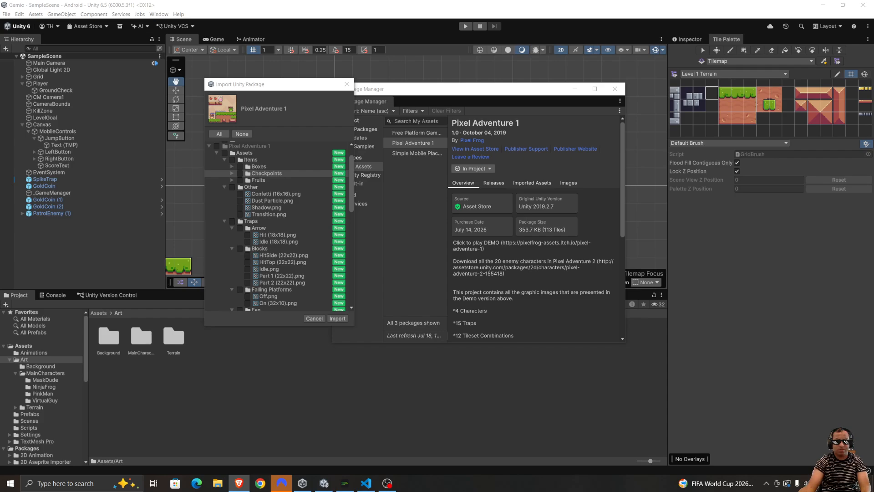
click(240, 180)
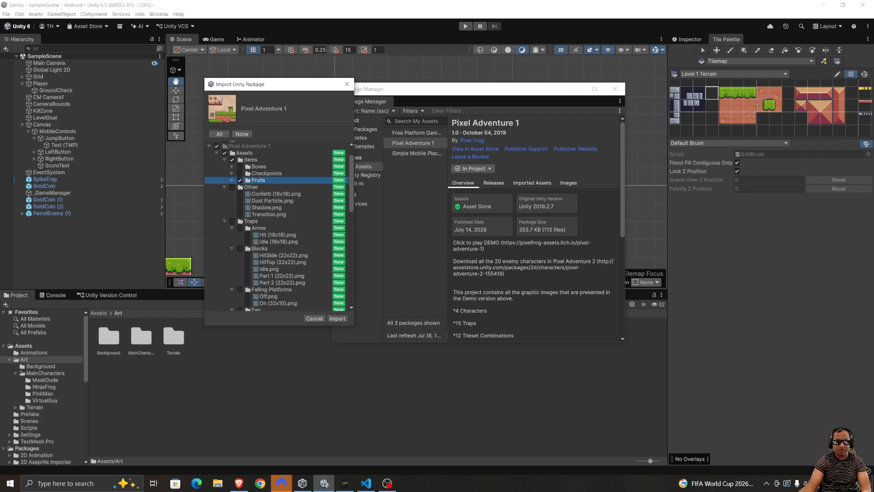
- Switch to the Gemini chat and recheck the gold coin instructions about the Items or Fruits folder
click(239, 483)
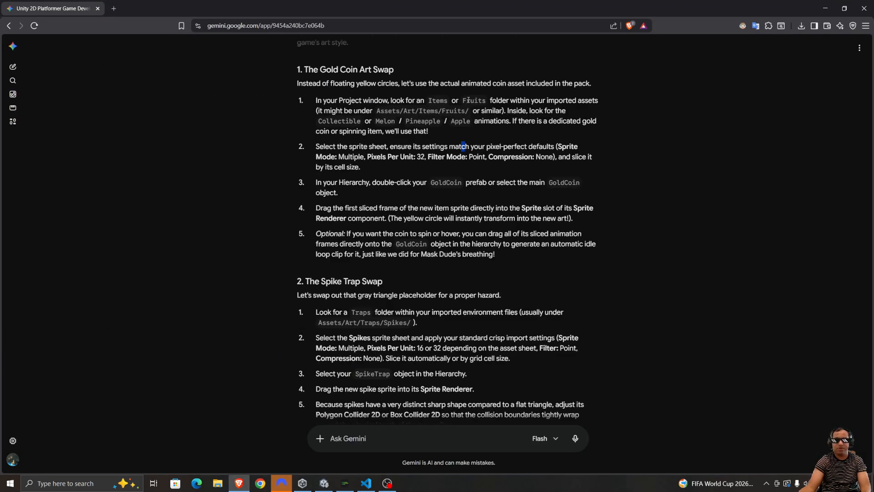
drag(466, 100, 489, 101)
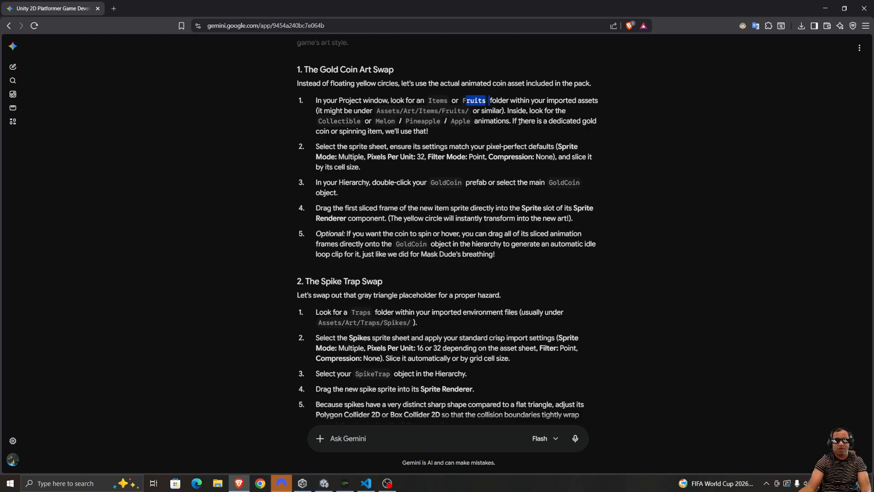
click(429, 130)
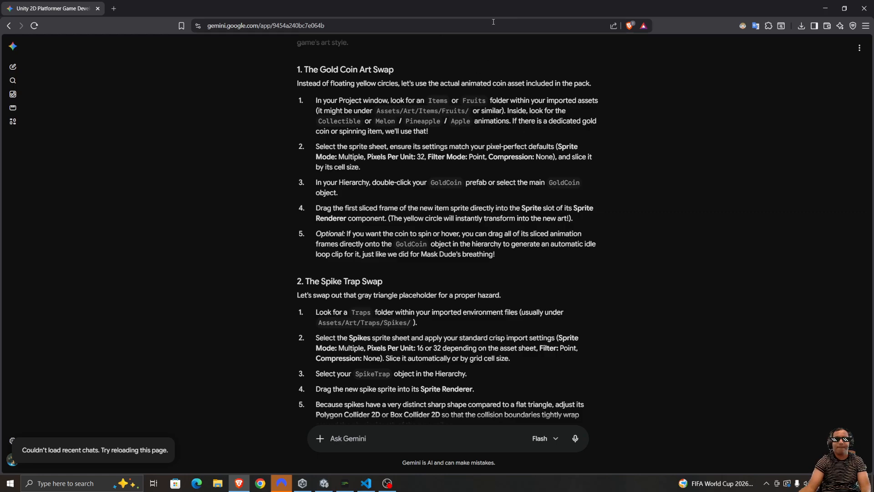
- Return to Unity and look through the Pixel Adventure 1 import list, from the Items folders to the last Traps folders
drag(496, 3, 482, 491)
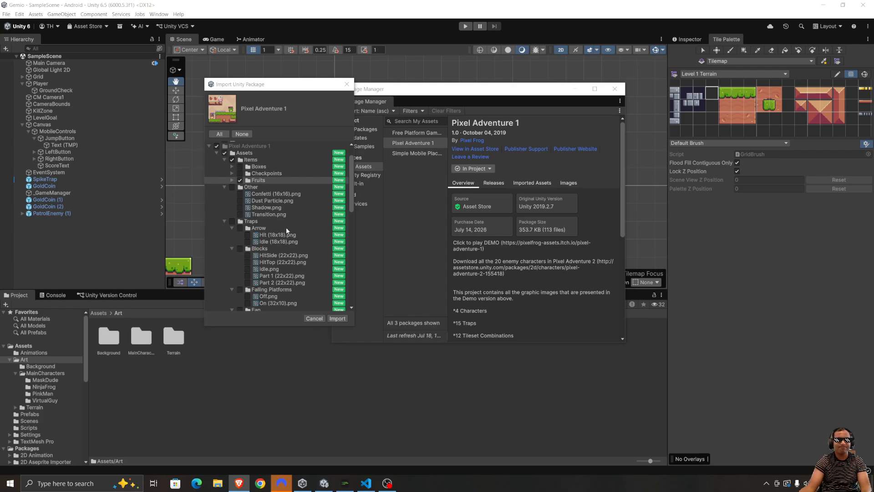
scroll(286, 230, down, 6)
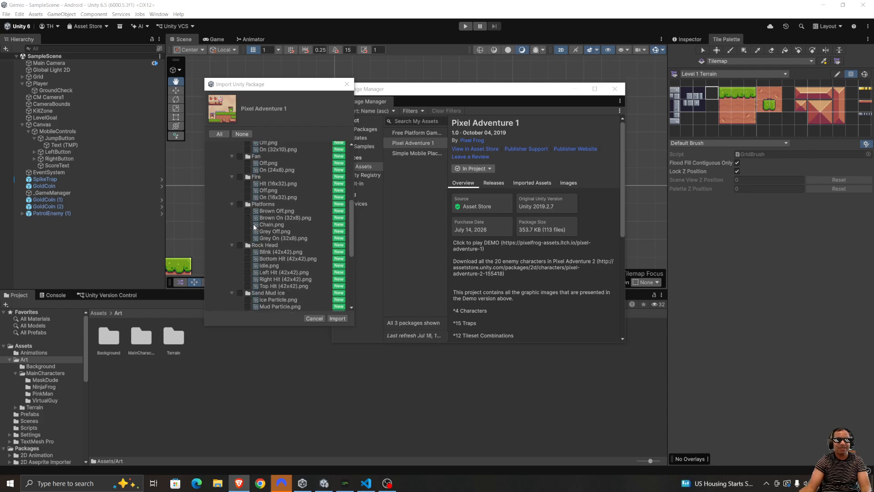
scroll(255, 227, down, 6)
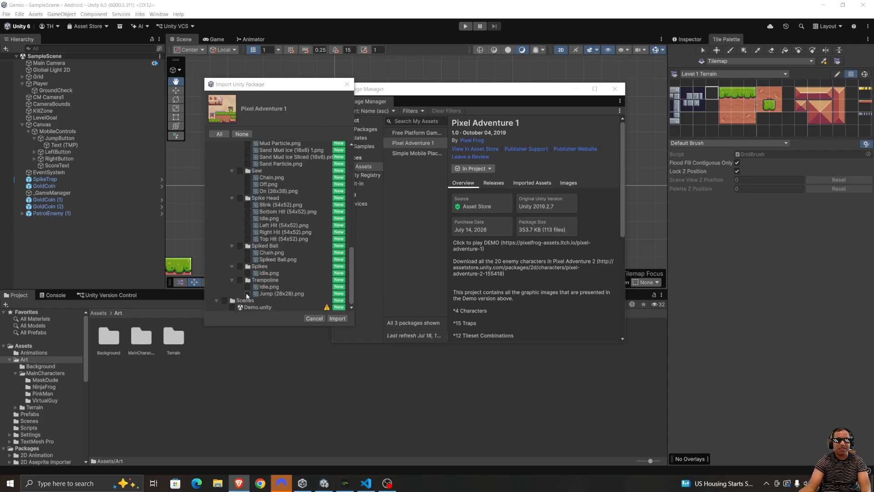
scroll(246, 287, up, 15)
click(240, 206)
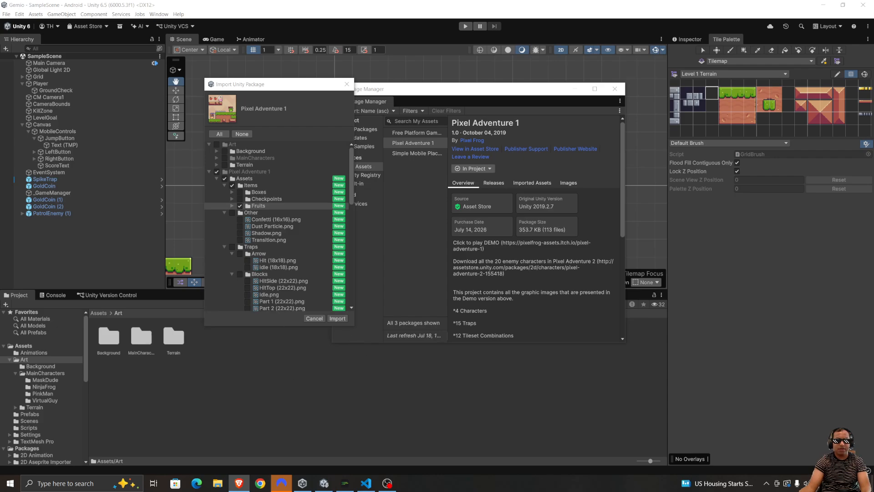
- Switch to the Gemini chat and read the Spike Trap Swap instructions about the Traps folder and Spikes sprite sheet
key(alt+Tab)
scroll(311, 158, down, 3)
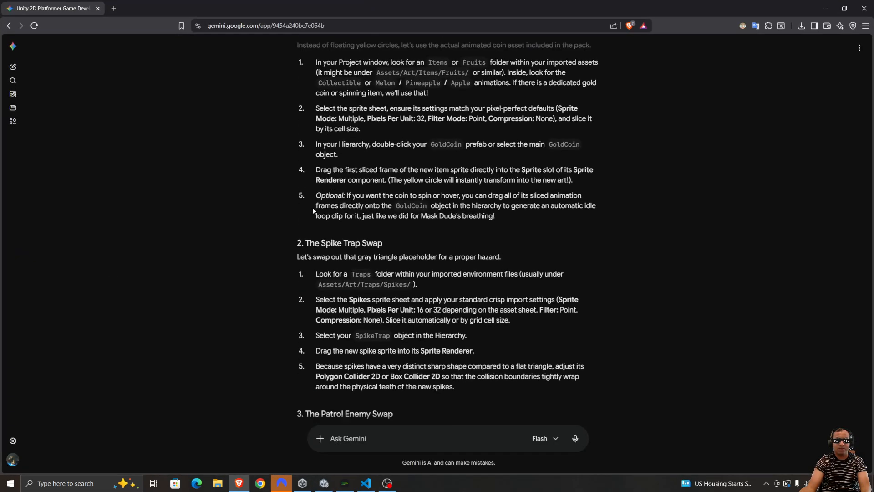
drag(298, 156, 363, 159)
click(331, 237)
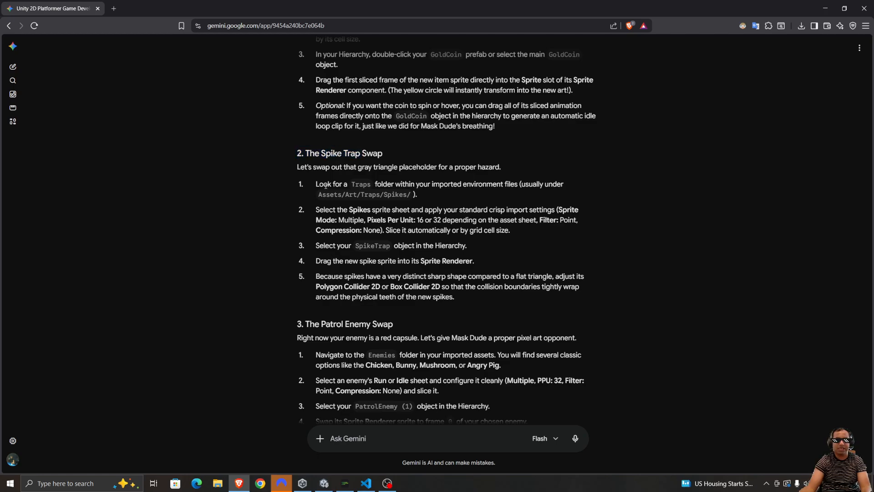
drag(315, 184, 499, 210)
click(335, 164)
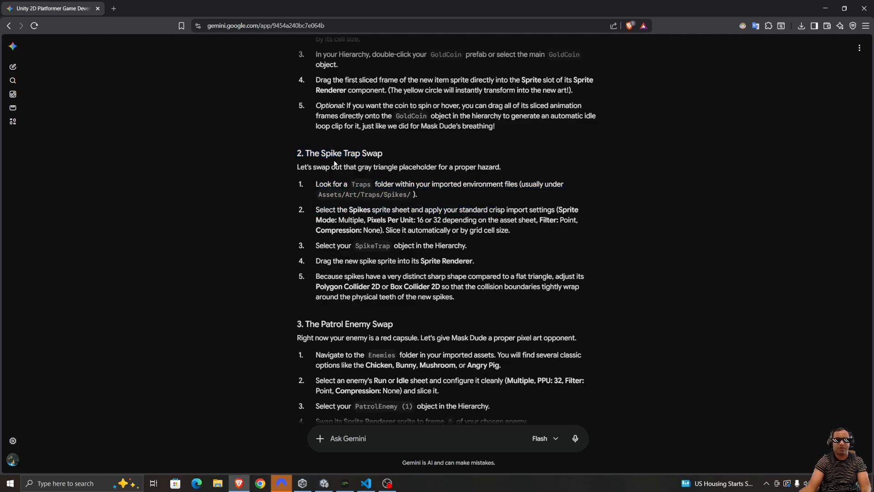
scroll(315, 144, down, 1)
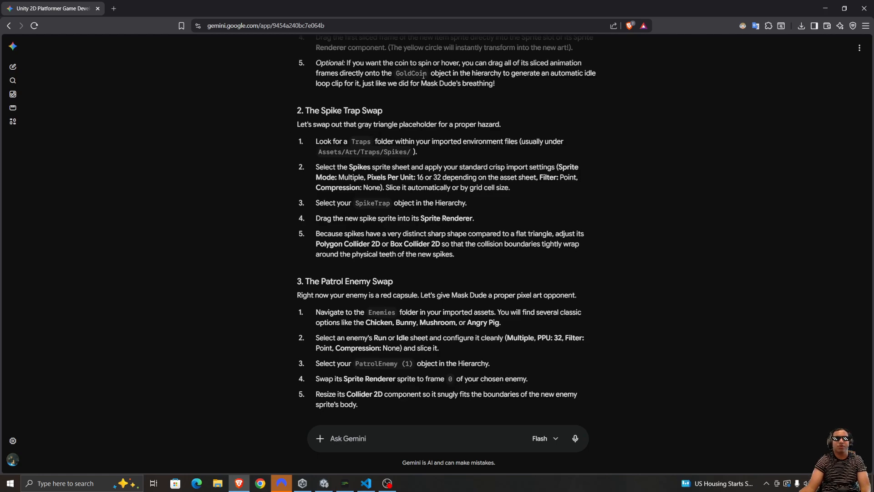
- Return to Unity and mark the Spikes folder under Pixel Adventure 1's Traps for import
drag(455, 7, 455, 0)
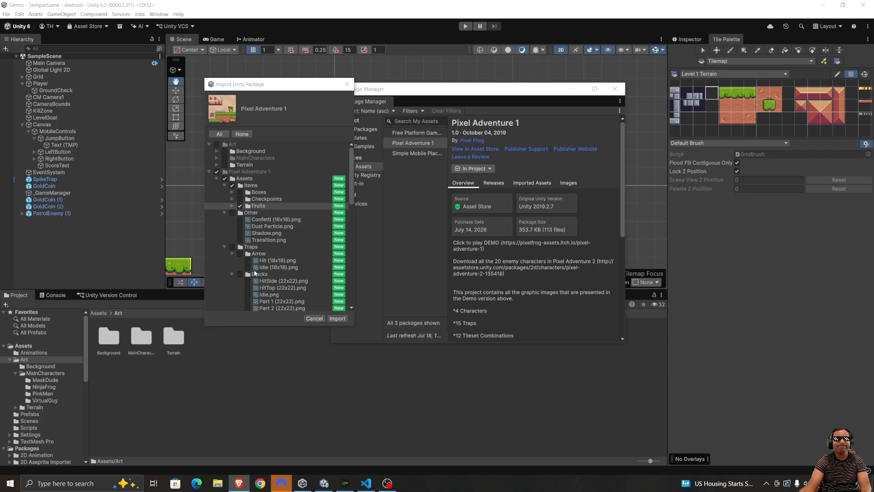
scroll(240, 267, down, 3)
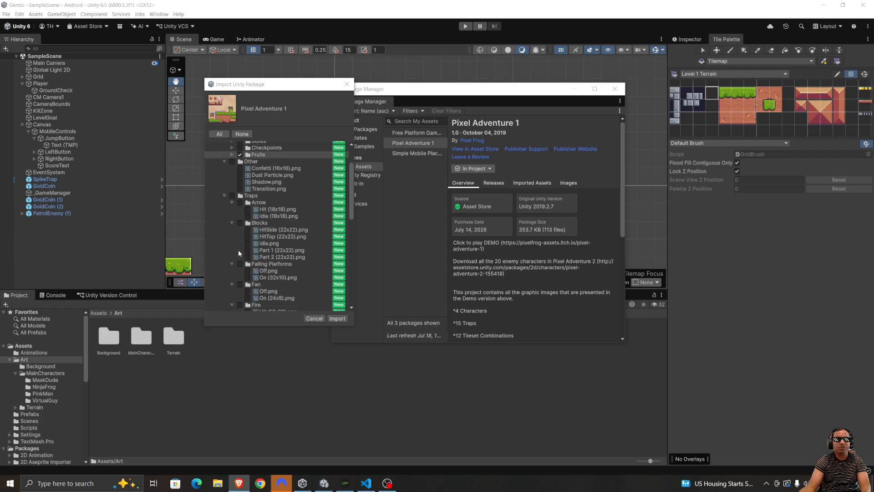
scroll(246, 191, up, 2)
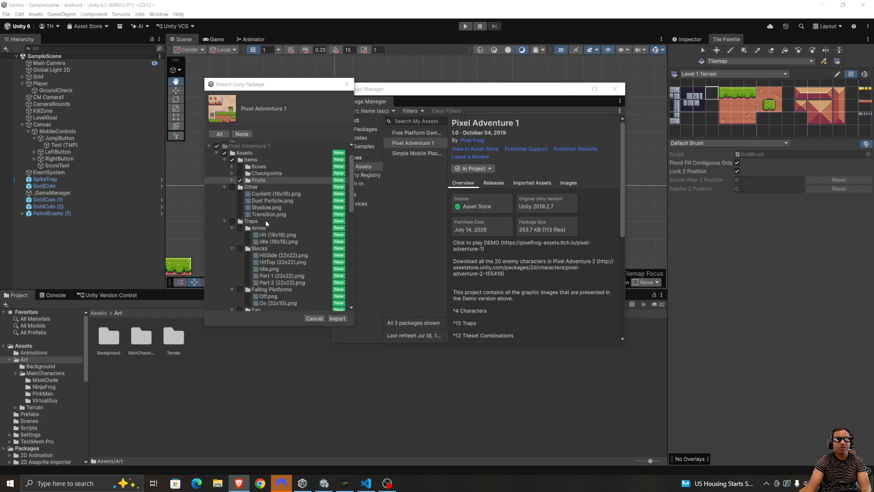
click(225, 222)
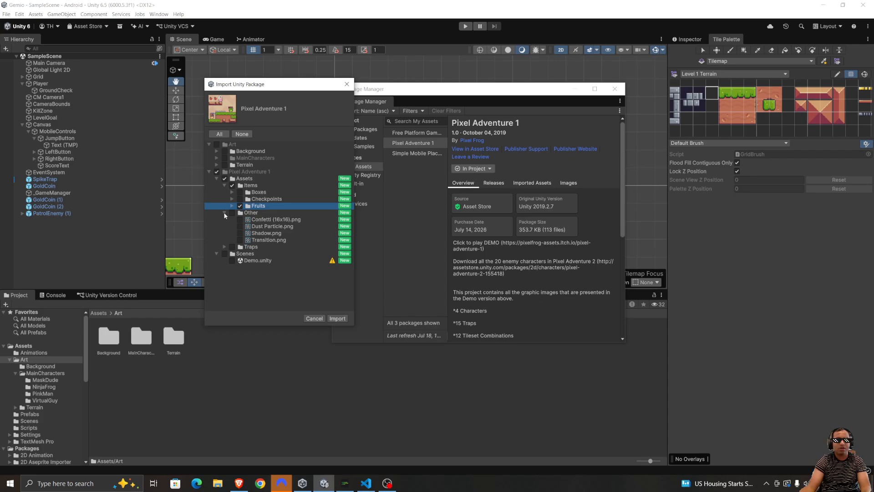
click(224, 247)
scroll(223, 243, down, 3)
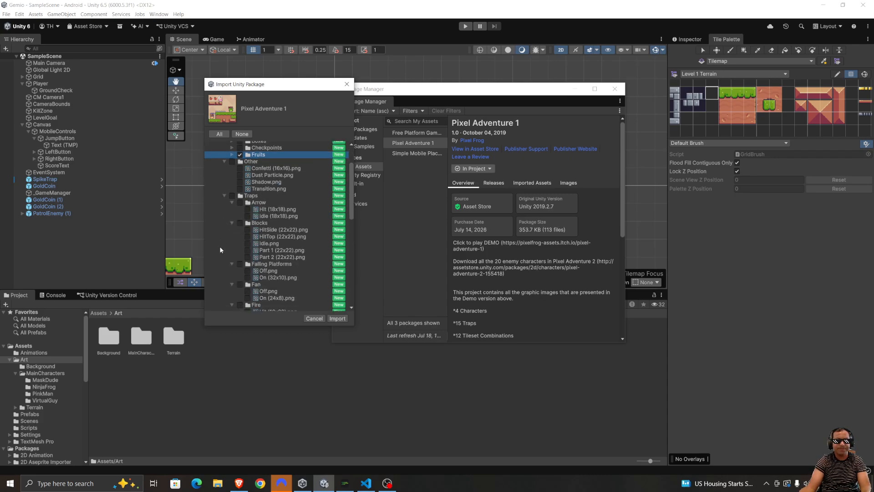
scroll(263, 219, down, 3)
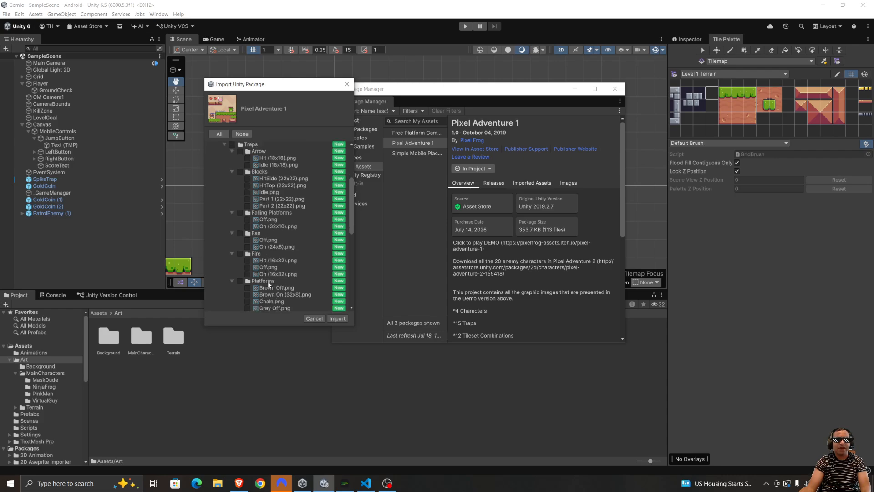
scroll(268, 273, down, 5)
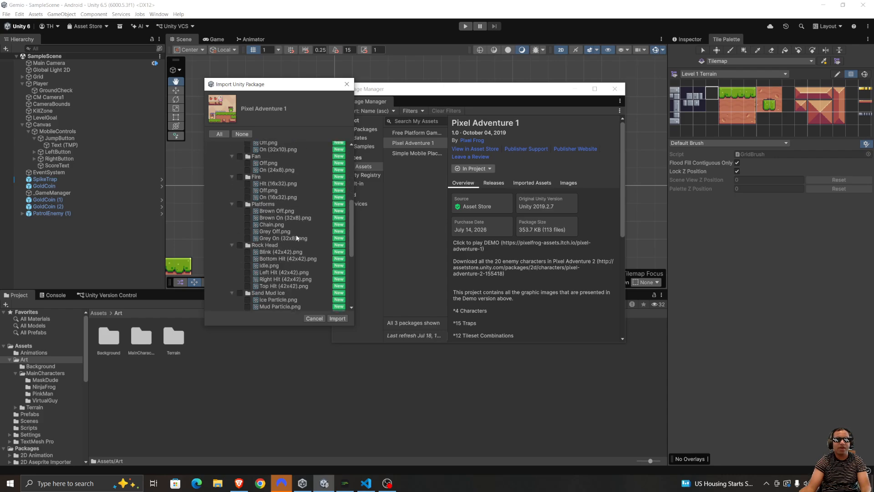
scroll(291, 239, down, 3)
scroll(277, 266, down, 3)
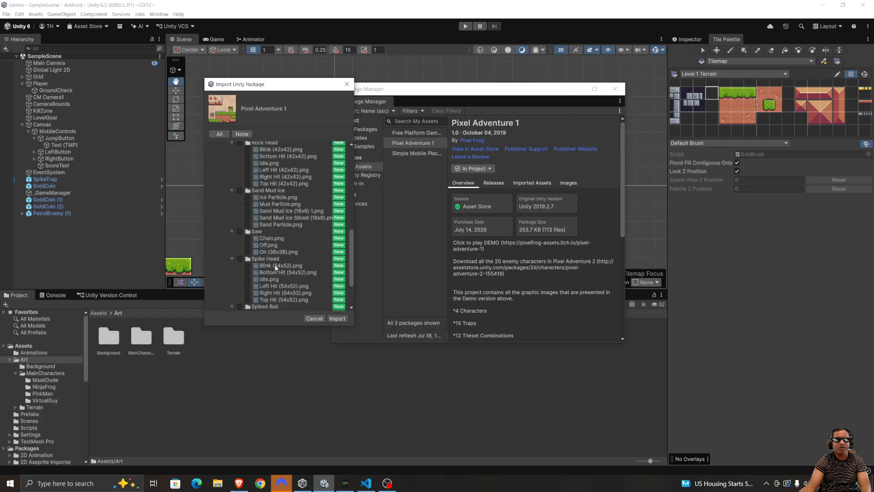
scroll(271, 262, down, 2)
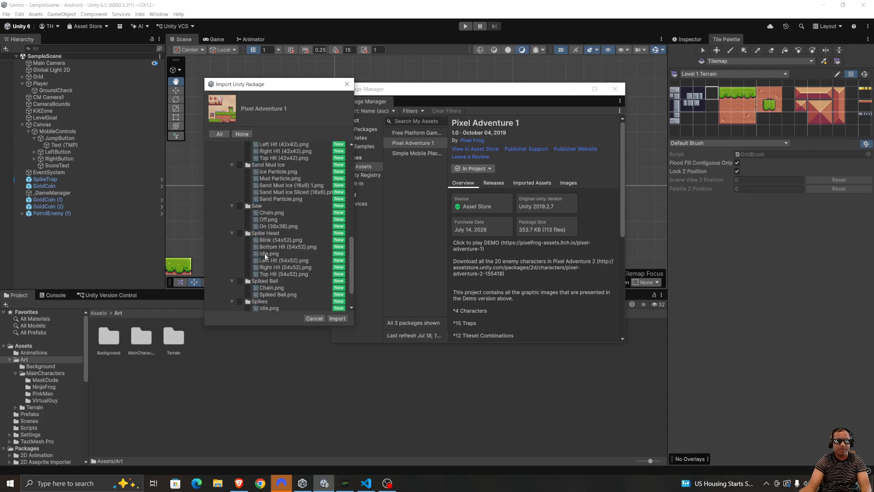
scroll(250, 246, down, 2)
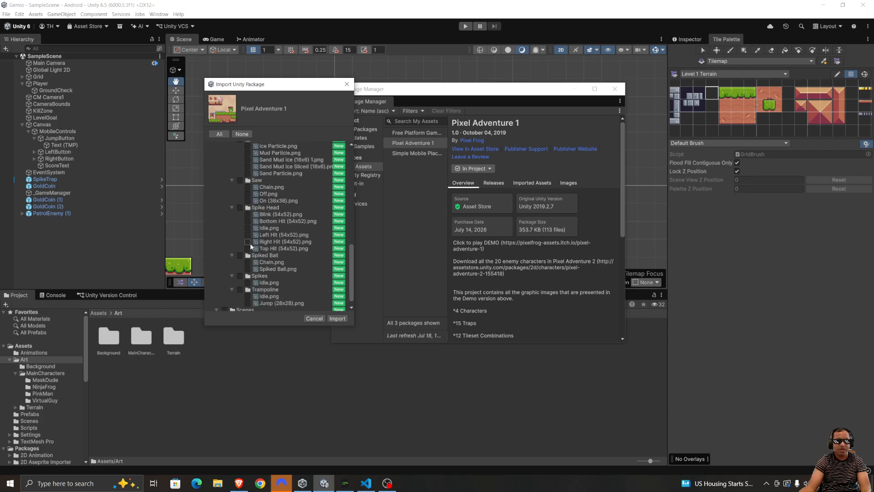
scroll(250, 288, down, 1)
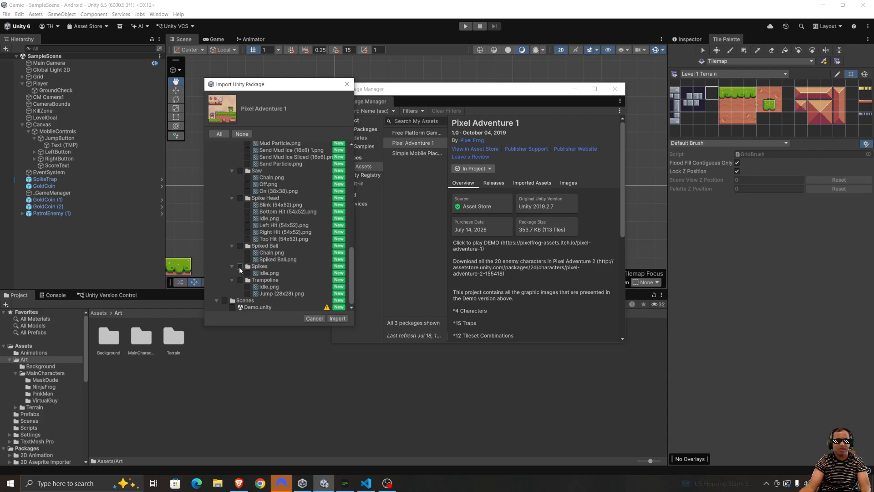
click(240, 267)
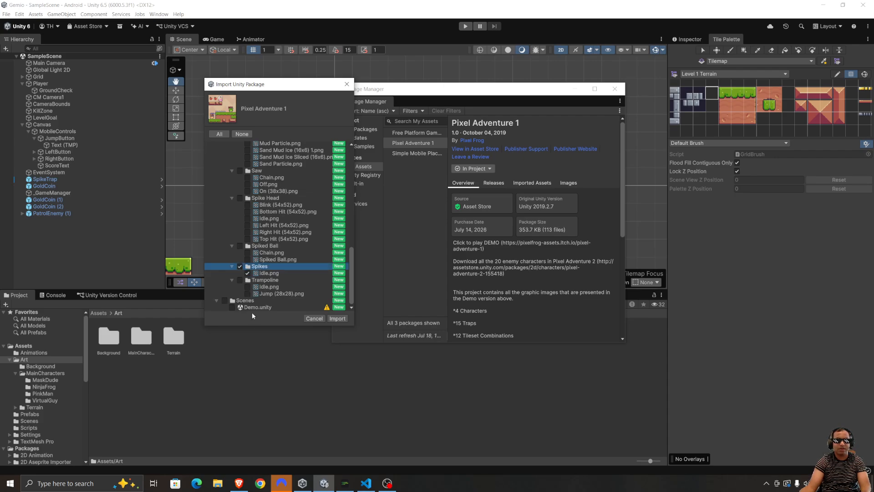
scroll(246, 285, up, 20)
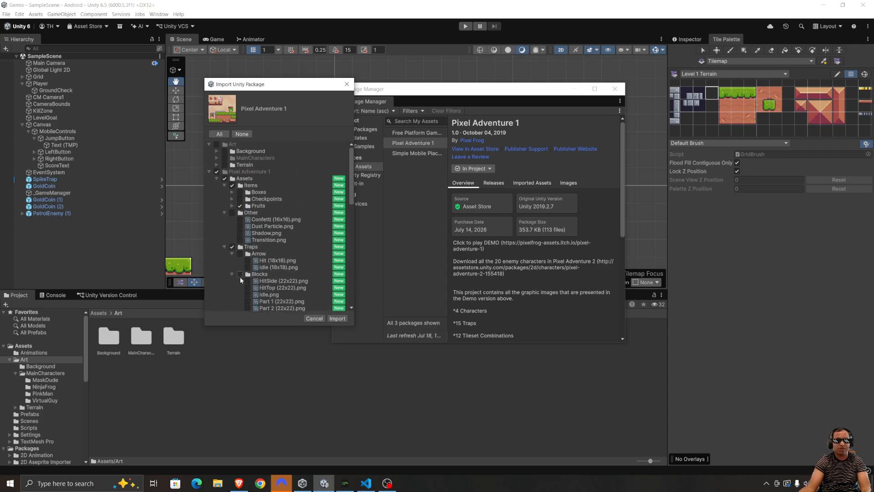
scroll(278, 241, down, 20)
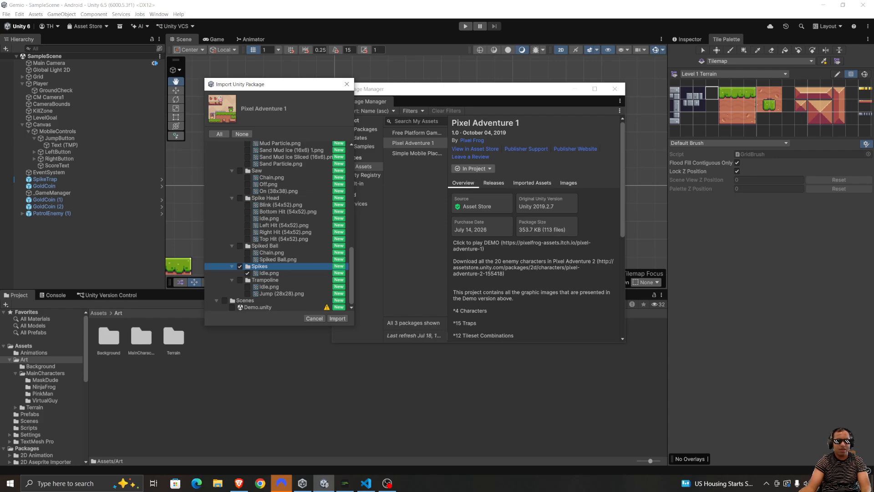
- Switch to the Gemini chat and read the Patrol Enemy Swap and Level Goal Swap instructions, including the Enemies and Items/Checkpoints folders
key(alt+Tab)
scroll(338, 236, up, 1)
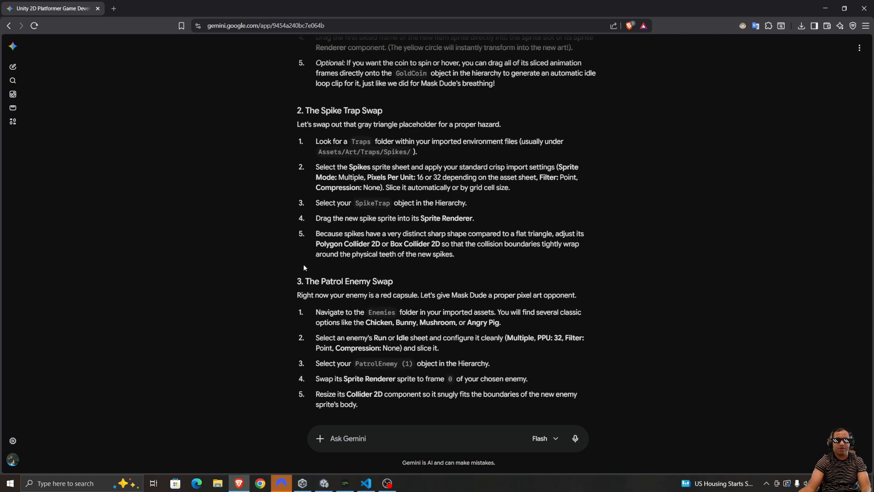
drag(303, 263, 359, 286)
scroll(359, 212, down, 2)
click(359, 212)
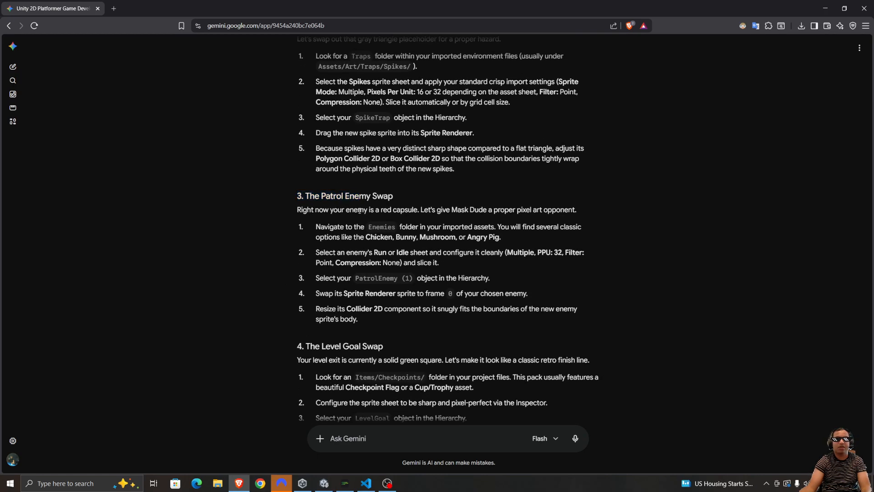
scroll(362, 211, up, 1)
drag(380, 110, 411, 110)
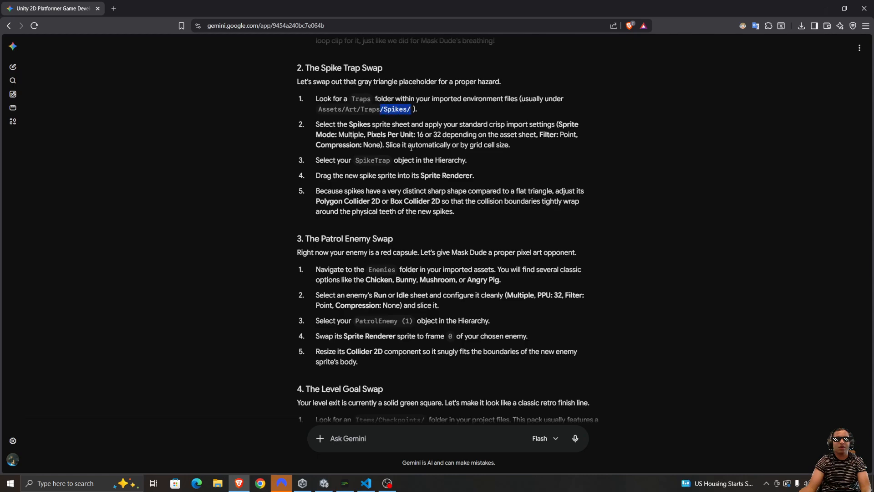
click(373, 225)
scroll(371, 205, down, 2)
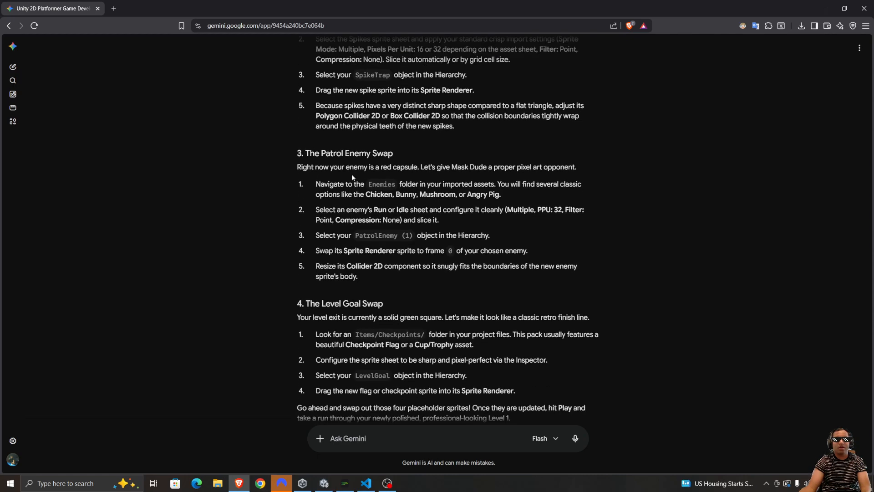
drag(369, 184, 404, 184)
click(387, 200)
scroll(387, 200, down, 1)
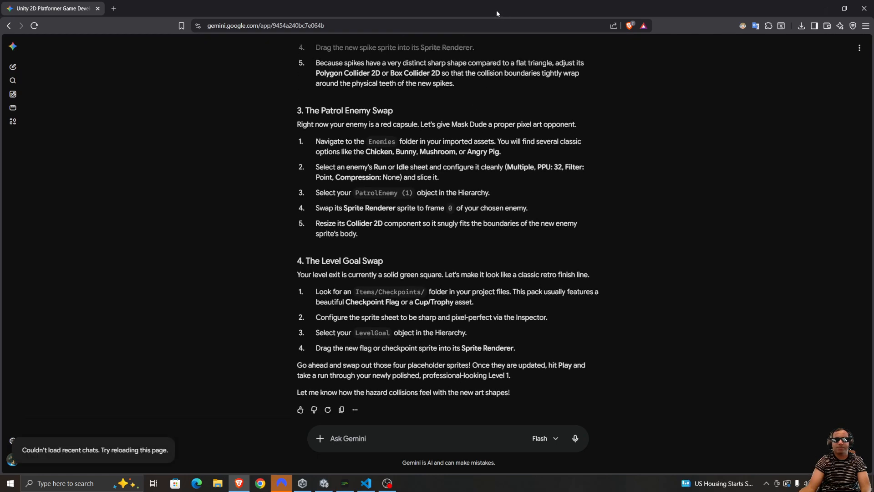
- Return to Unity and examine the Other, Traps and Scenes folders in the Pixel Adventure 1 import list
drag(497, 10, 496, 0)
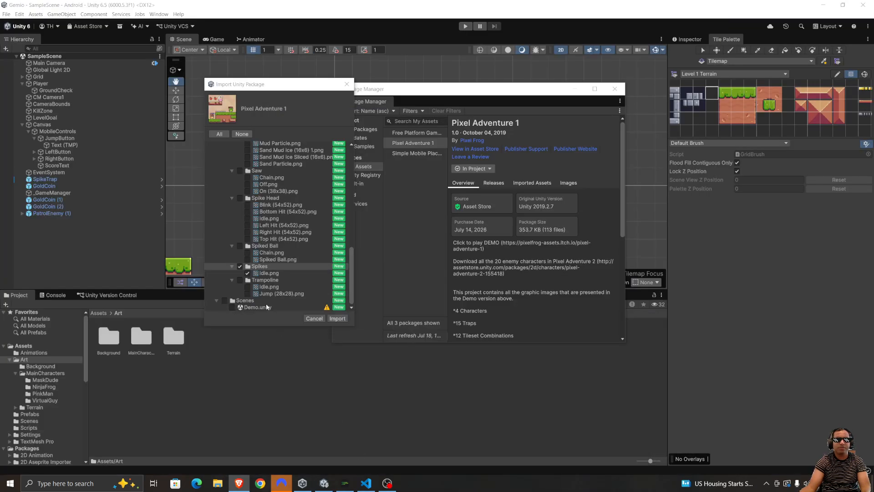
scroll(255, 225, up, 5)
scroll(255, 225, up, 10)
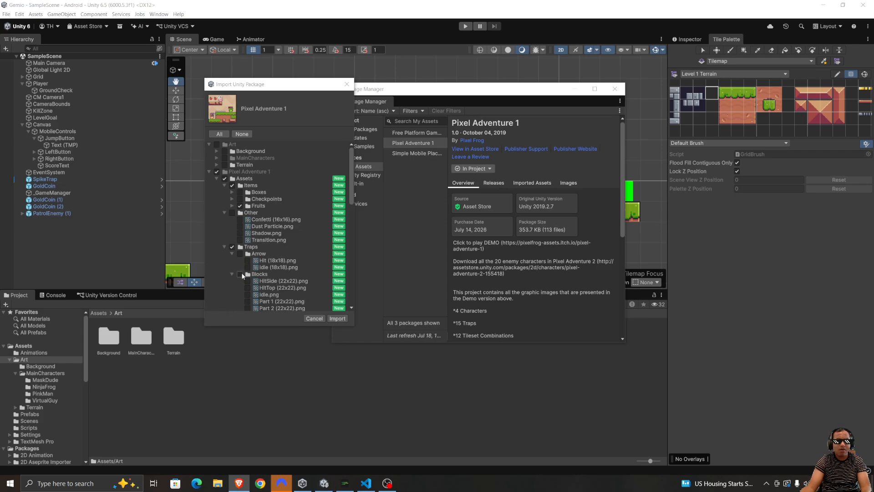
scroll(241, 272, down, 2)
scroll(241, 273, up, 2)
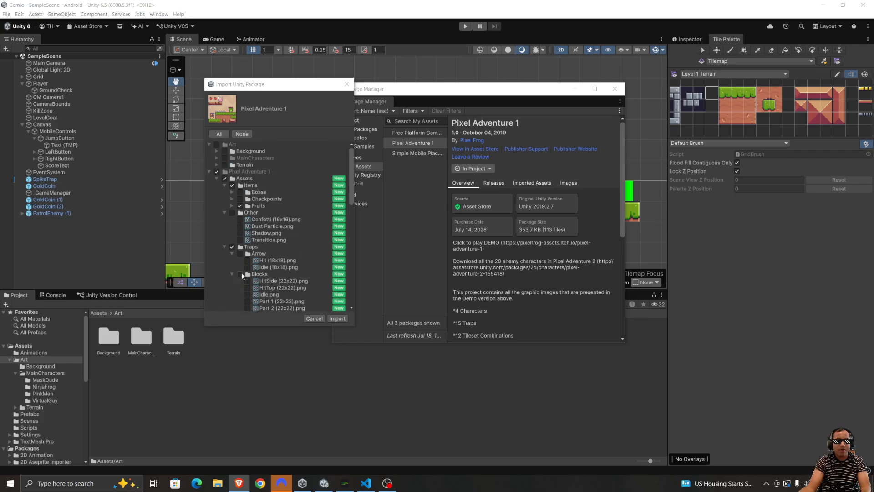
click(224, 213)
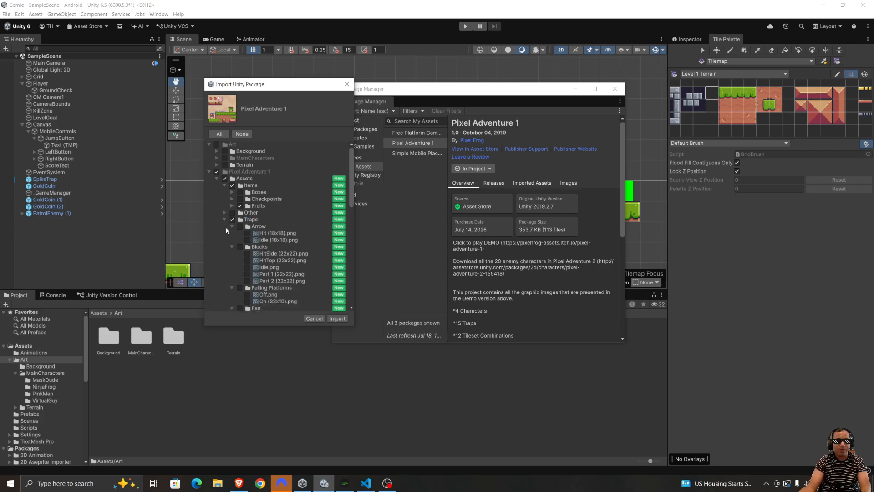
click(224, 220)
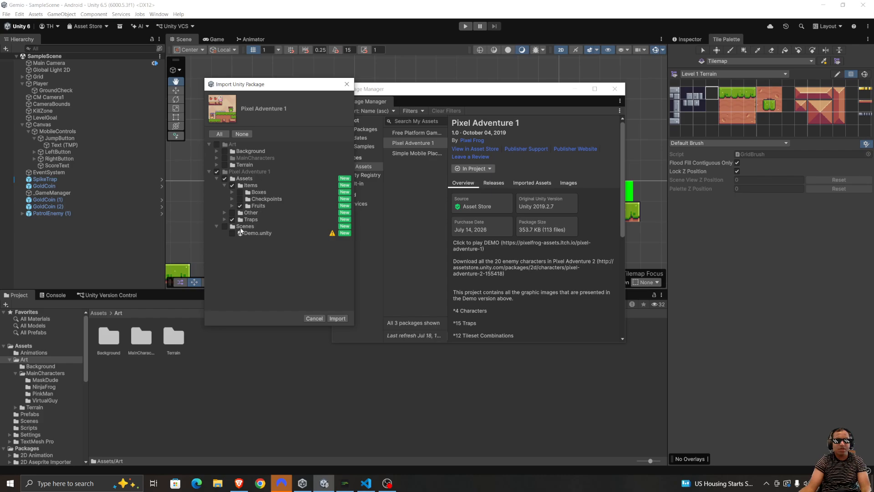
click(224, 213)
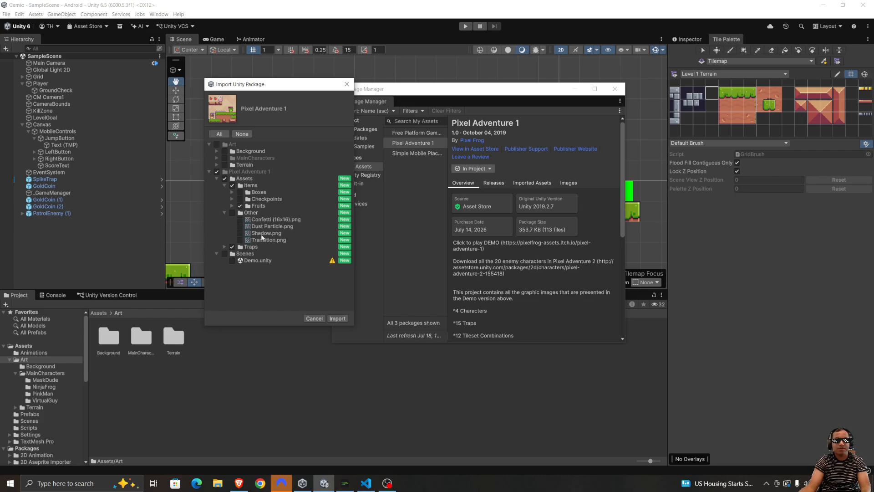
click(224, 247)
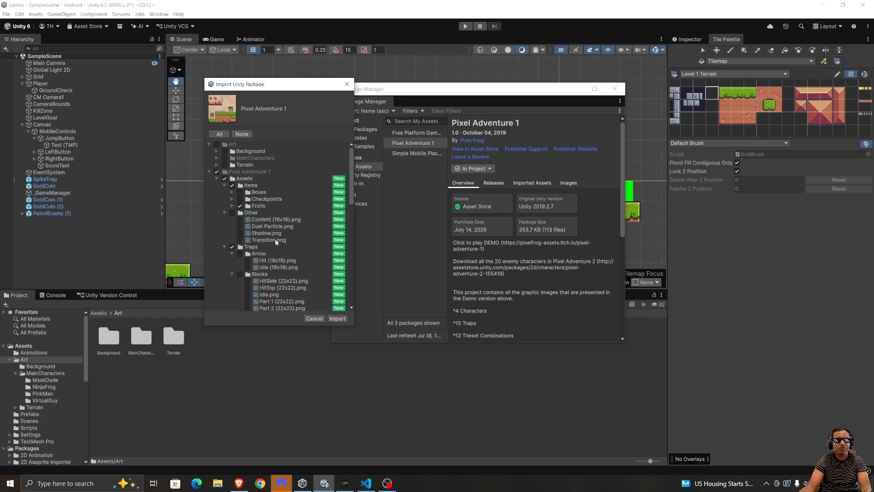
- Look through the Traps subfolders from Arrow to Trampoline for a suitable enemy sprite
scroll(258, 237, down, 3)
scroll(269, 266, down, 5)
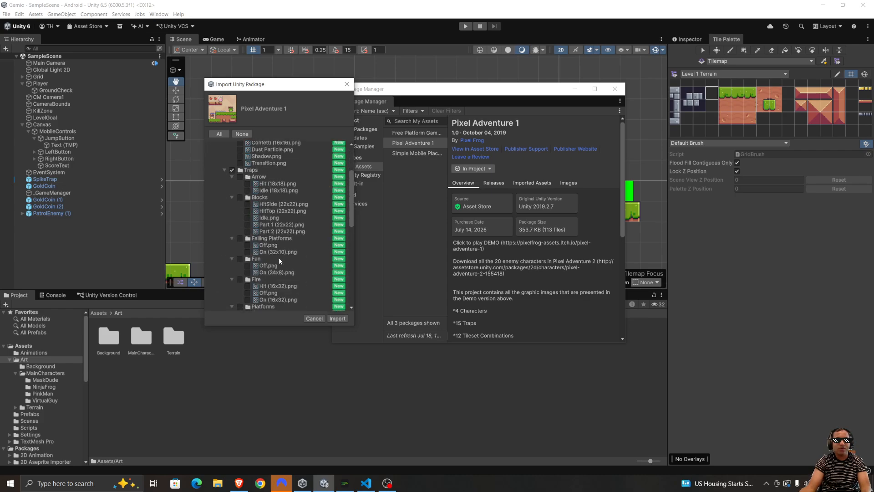
scroll(272, 273, down, 4)
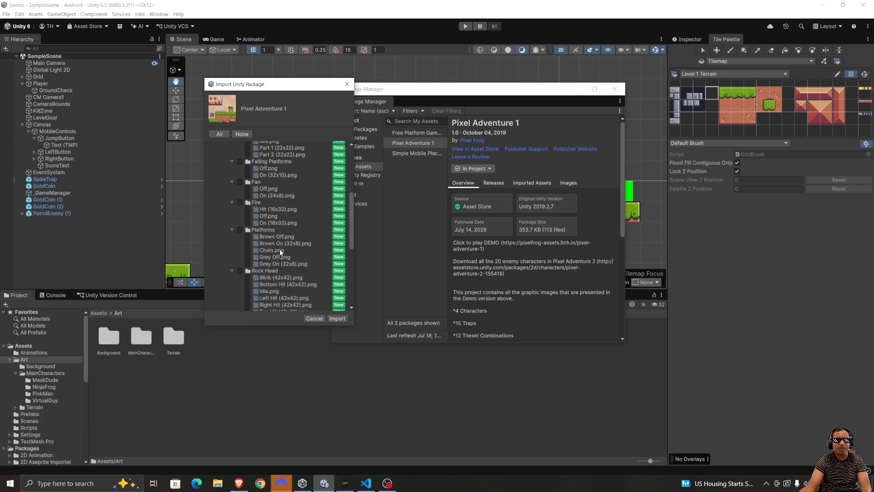
scroll(278, 259, down, 7)
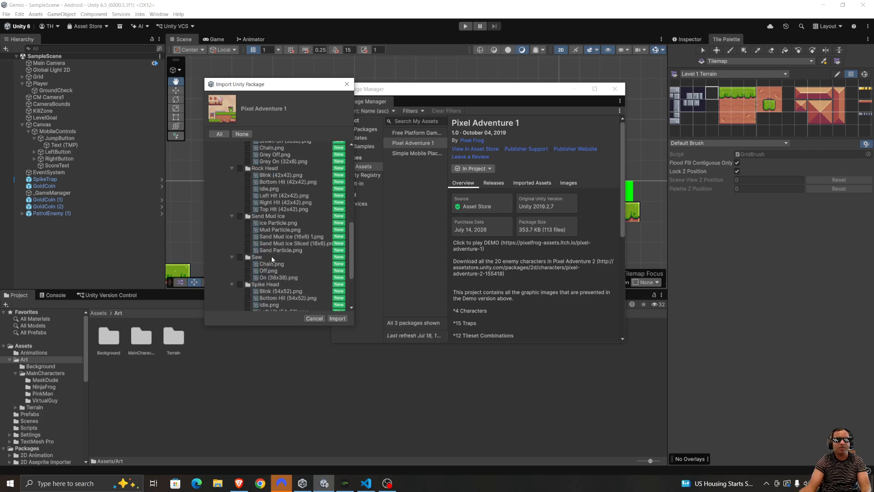
scroll(269, 249, down, 1)
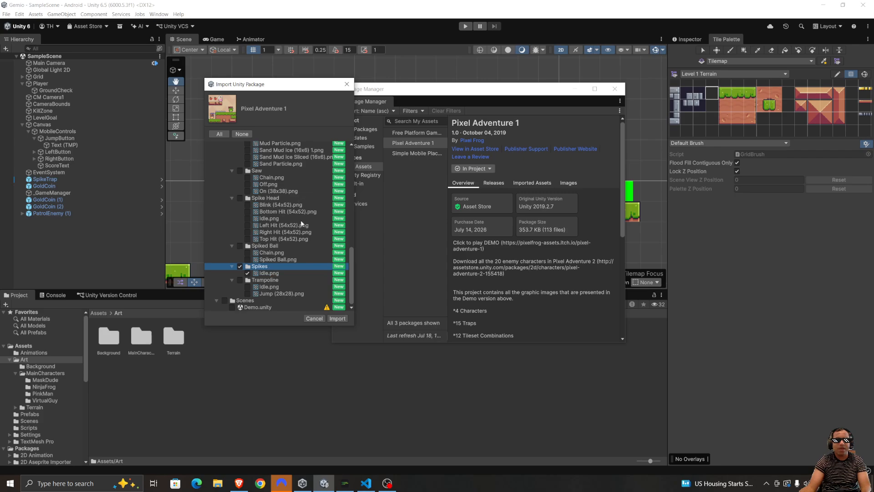
scroll(287, 227, up, 1)
scroll(287, 228, down, 1)
scroll(284, 235, up, 1)
scroll(274, 252, down, 1)
scroll(273, 259, up, 4)
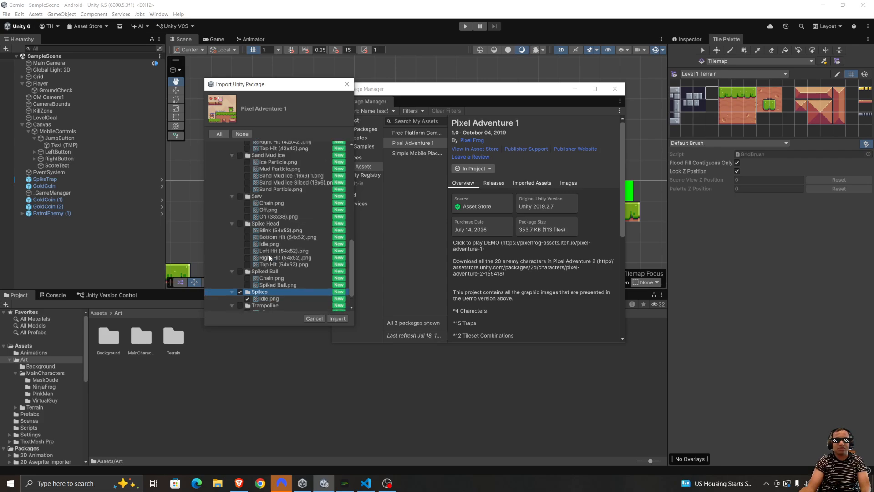
scroll(280, 261, up, 8)
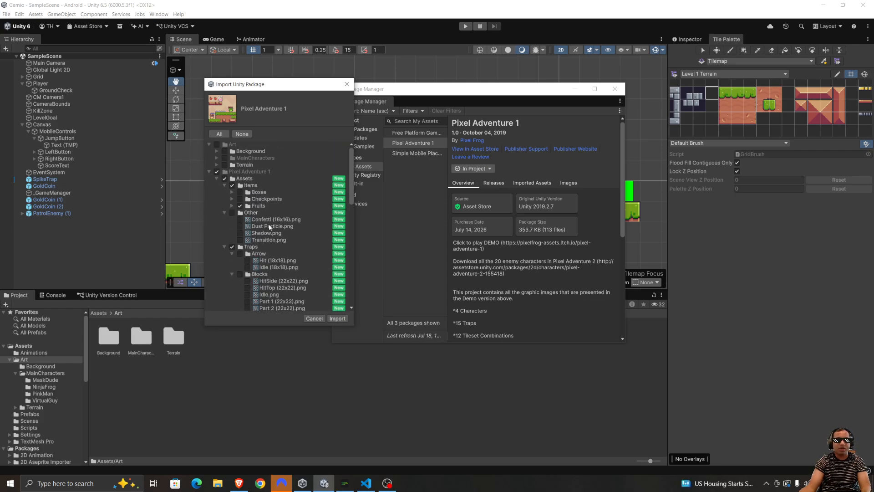
- Examine the MainCharacters folder's MaskDude, NinjaFrog, PinkMan and VirtualGuy sprites in the import list
click(216, 158)
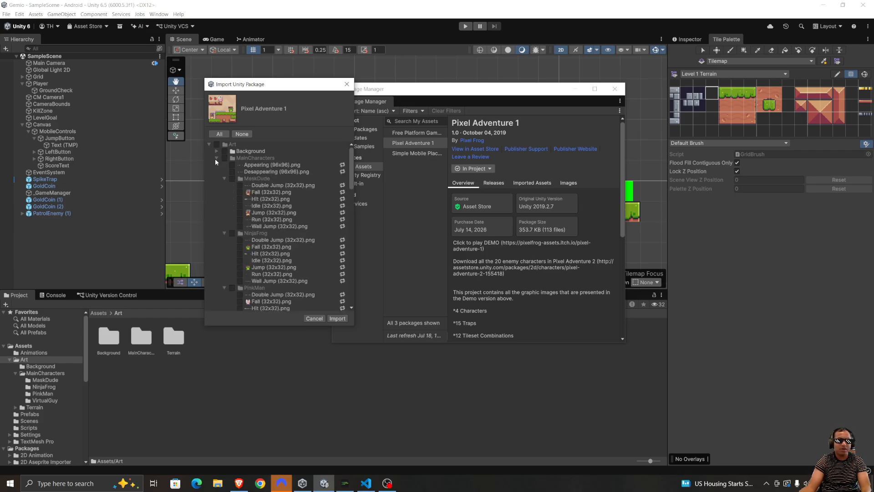
scroll(263, 235, down, 5)
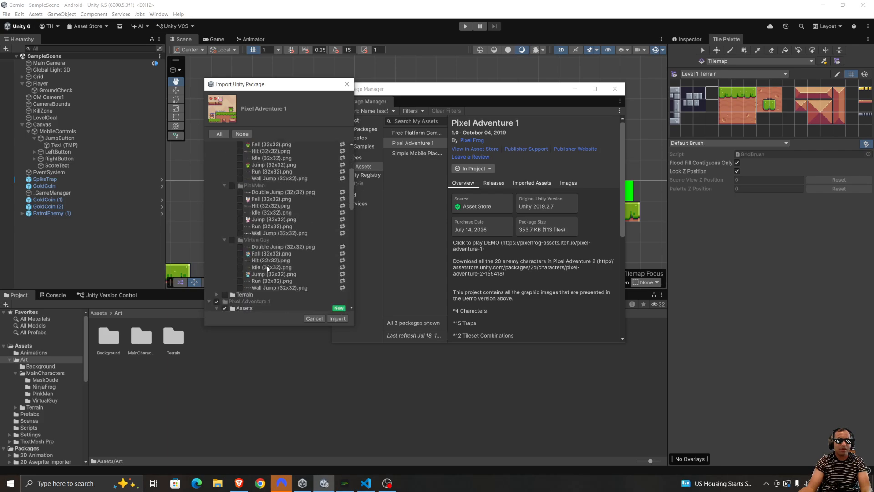
scroll(267, 268, down, 1)
scroll(261, 265, up, 5)
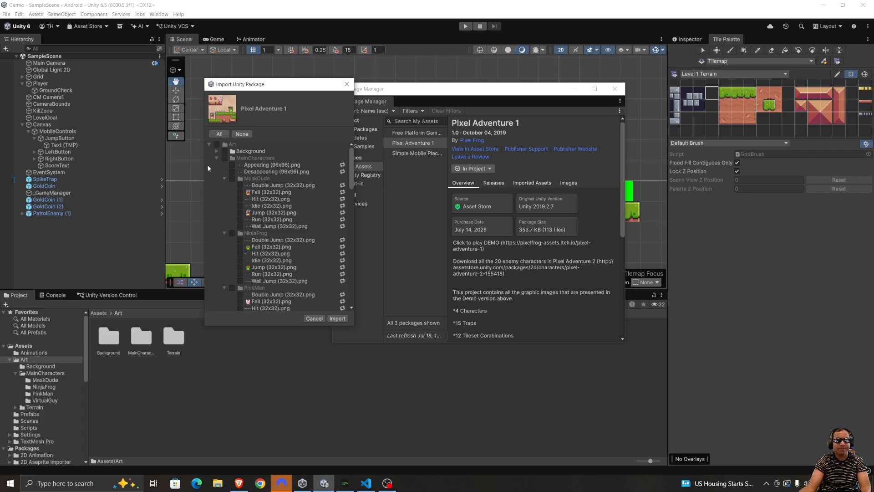
click(217, 158)
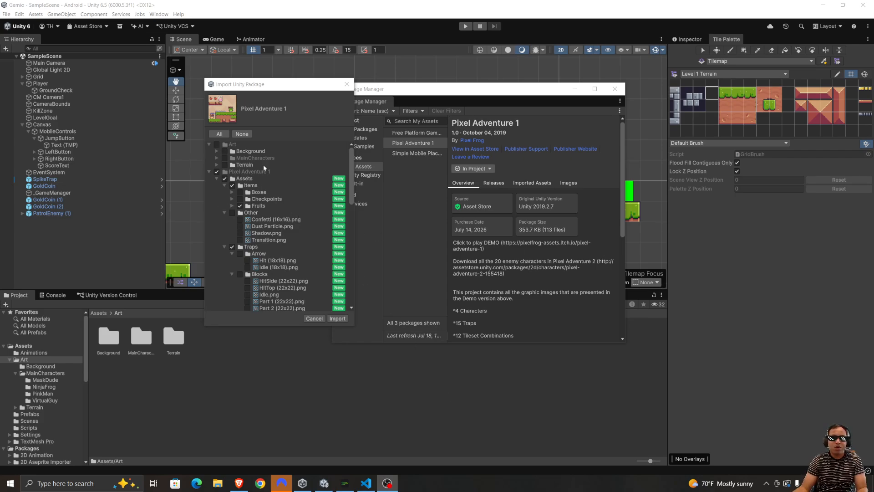
click(217, 158)
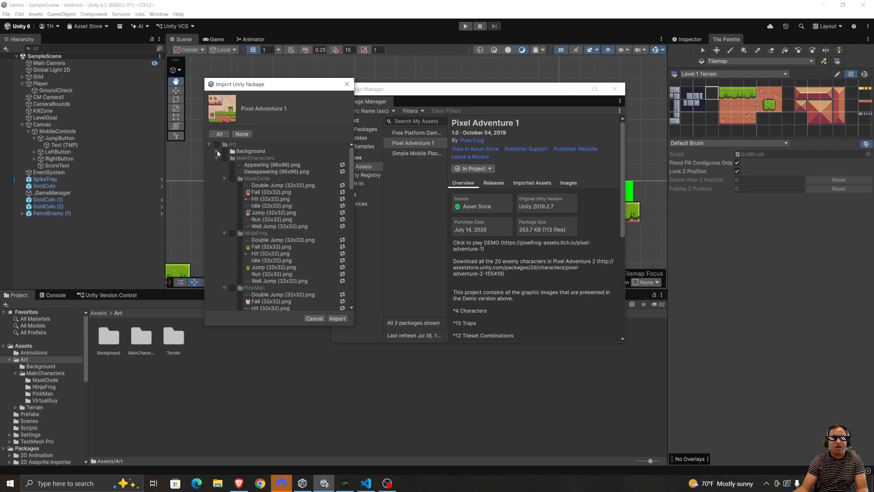
scroll(270, 203, down, 10)
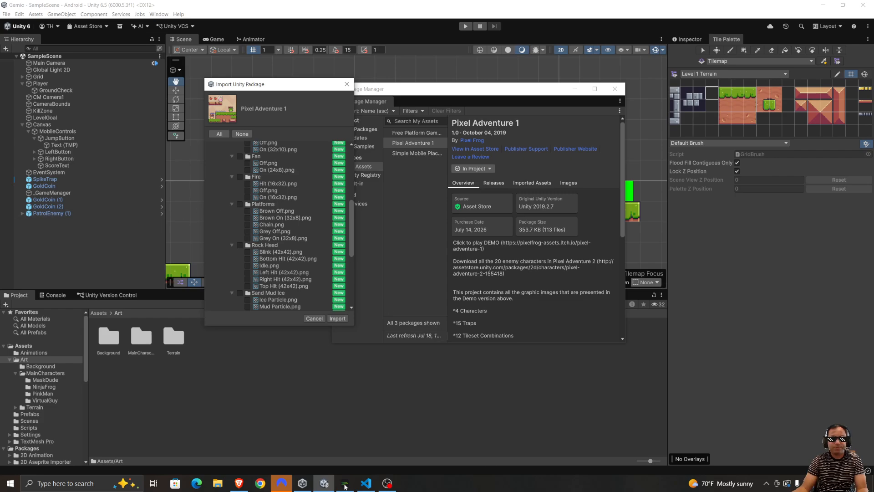
- Switch to the Gemini chat and reread which folders the Patrol Enemy Swap and Level Goal Swap call for
click(239, 483)
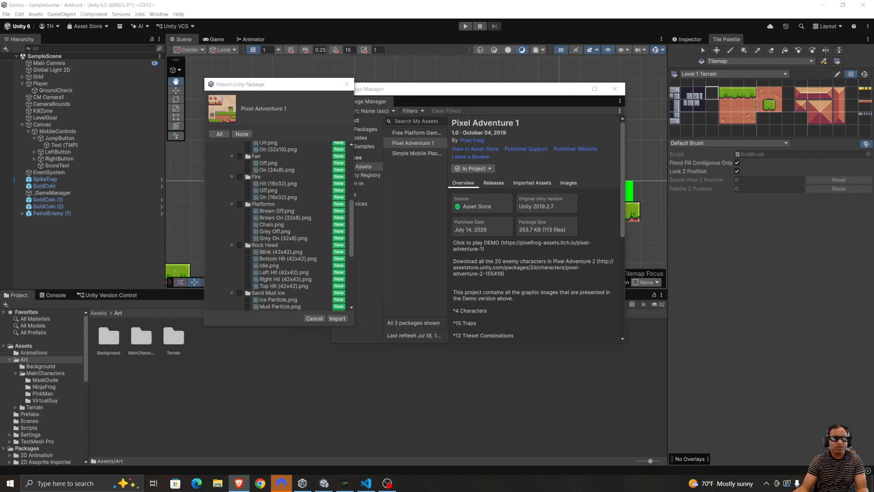
drag(433, 73, 433, 3)
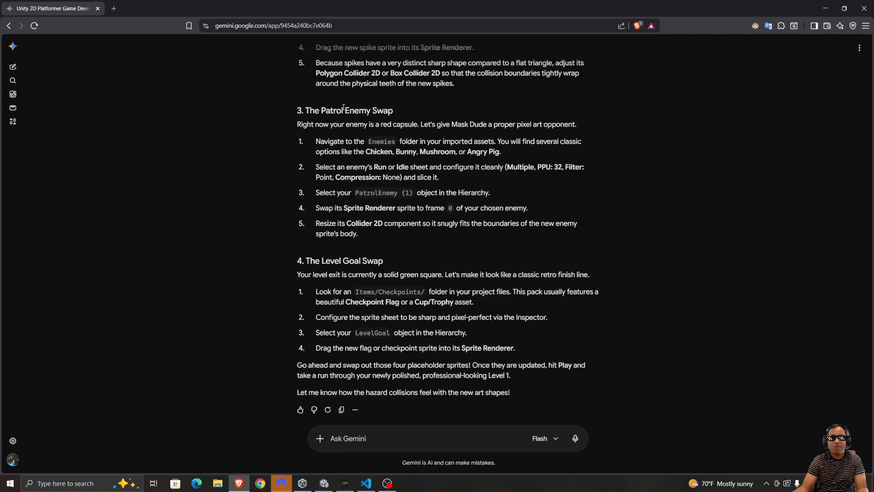
drag(303, 111, 350, 112)
drag(383, 126, 501, 153)
click(435, 137)
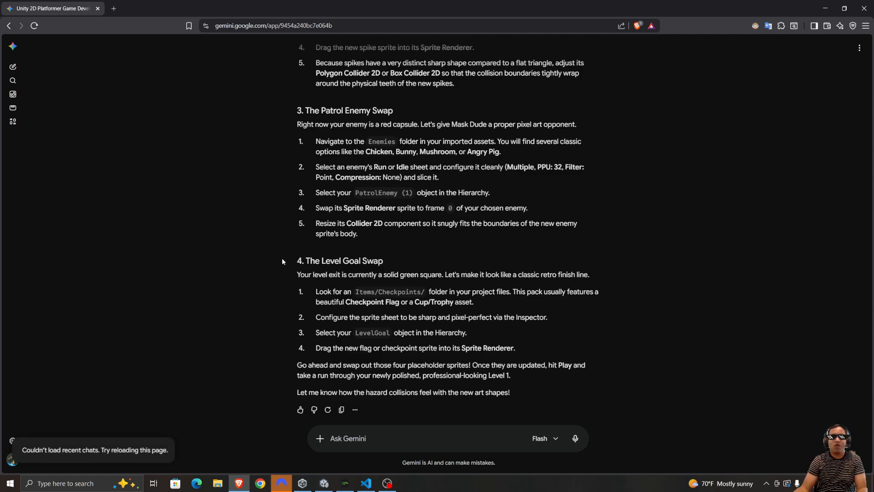
drag(284, 260, 418, 275)
click(342, 263)
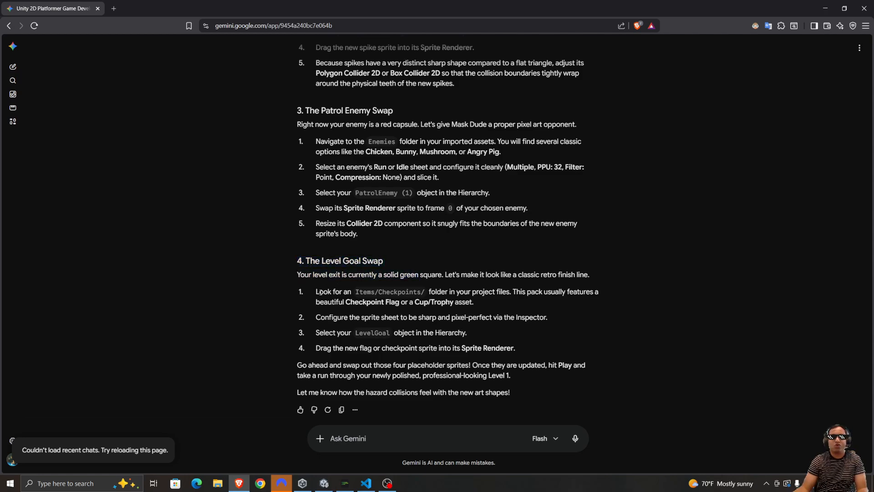
drag(385, 295, 468, 297)
click(460, 305)
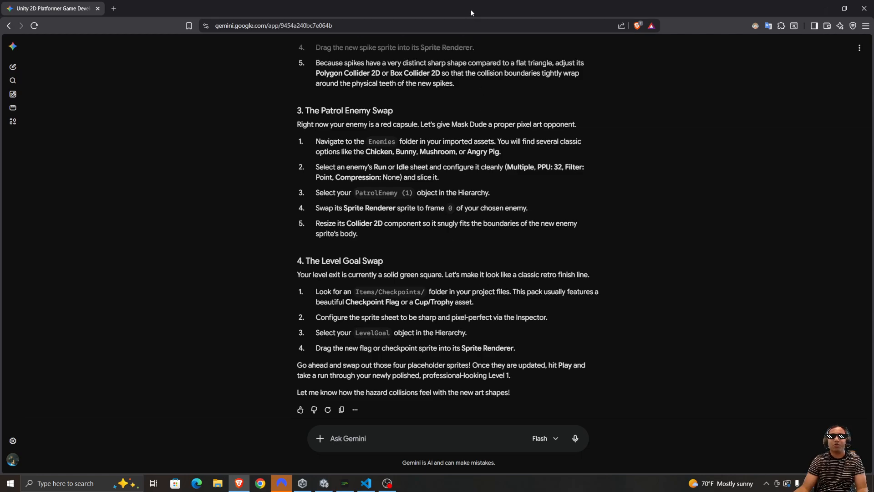
- Return to Unity, recheck the Traps folders in the import list and expand the Checkpoints folder under Items
drag(471, 9, 396, 491)
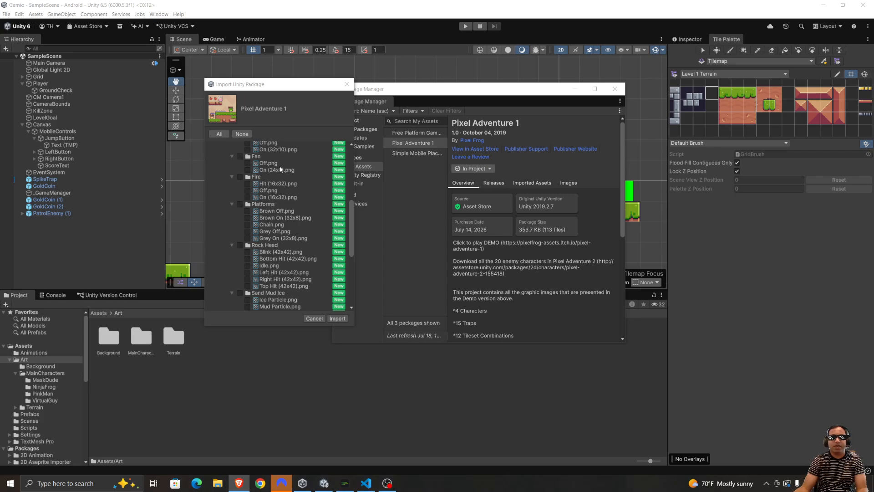
scroll(275, 241, up, 10)
scroll(275, 242, down, 12)
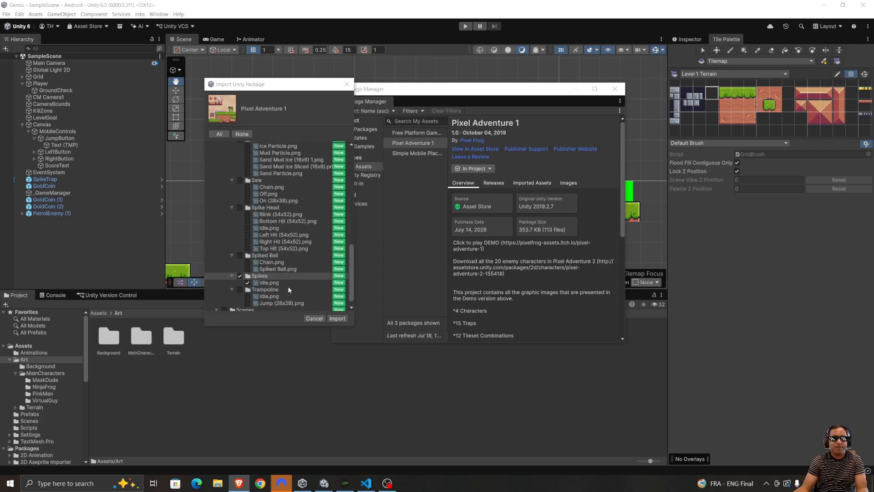
scroll(216, 285, down, 1)
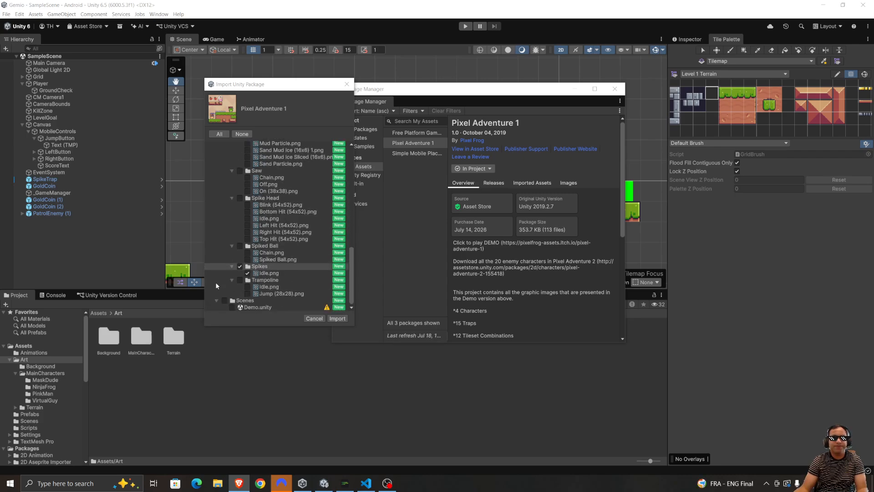
scroll(269, 292, up, 1)
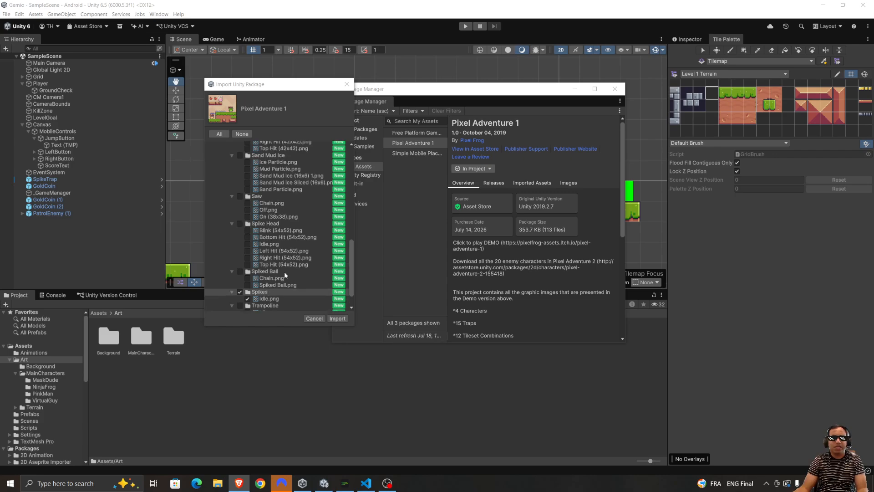
scroll(262, 302, up, 6)
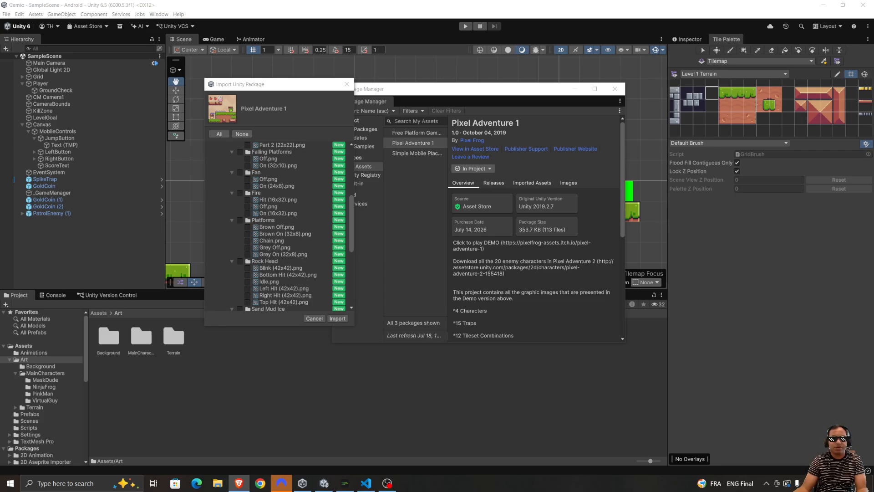
scroll(269, 187, up, 3)
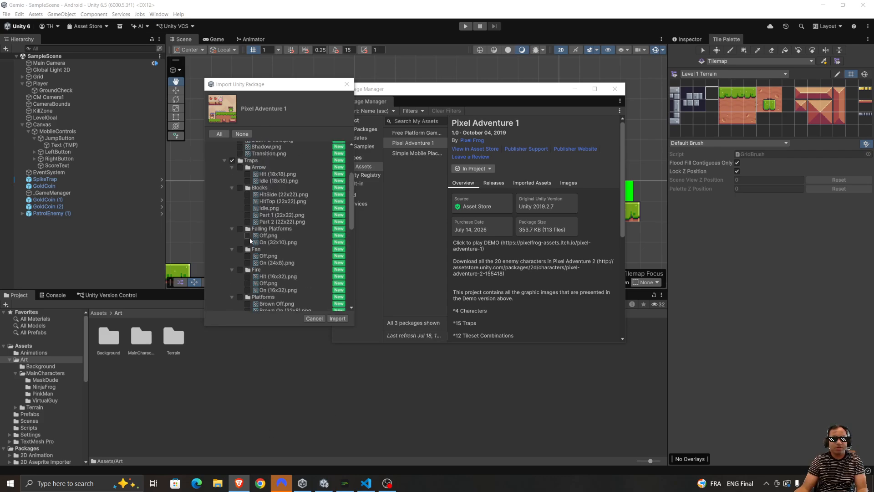
scroll(262, 203, up, 2)
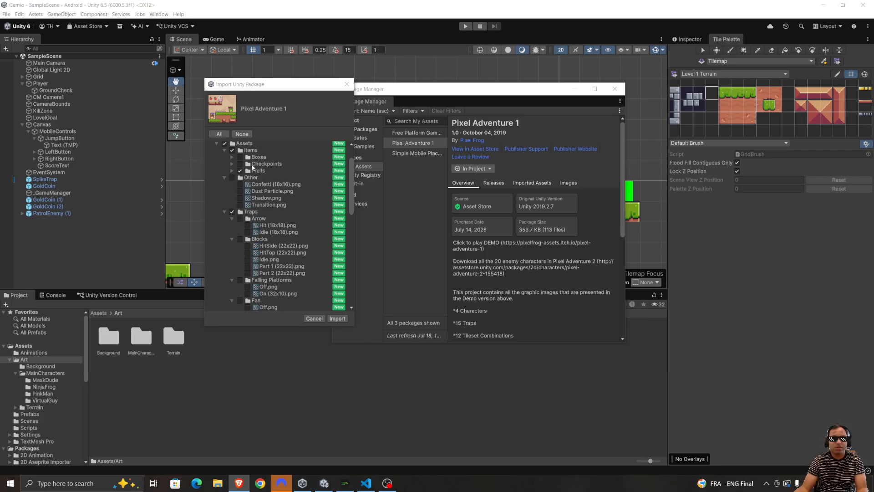
scroll(251, 164, up, 1)
click(231, 189)
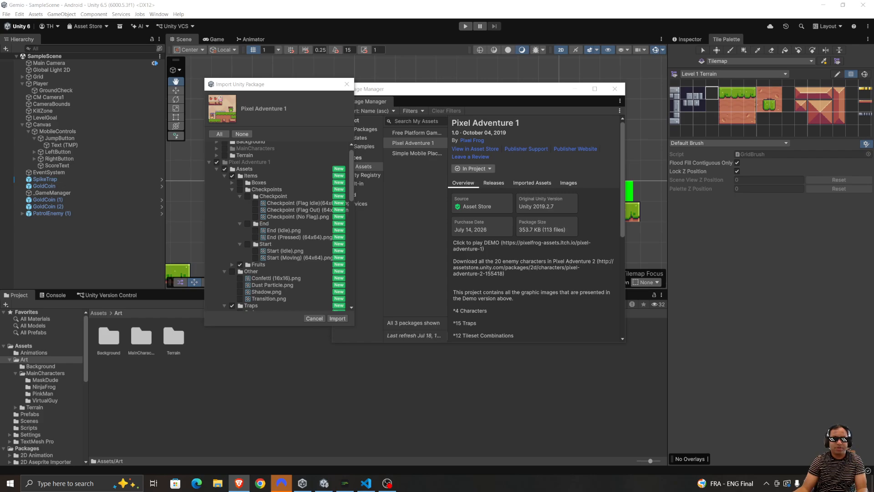
- Switch to the Asset Store page of Pixel Adventure 1 and expand its package content down to Items > Checkpoints
drag(333, 0, 335, 1)
scroll(168, 215, up, 3)
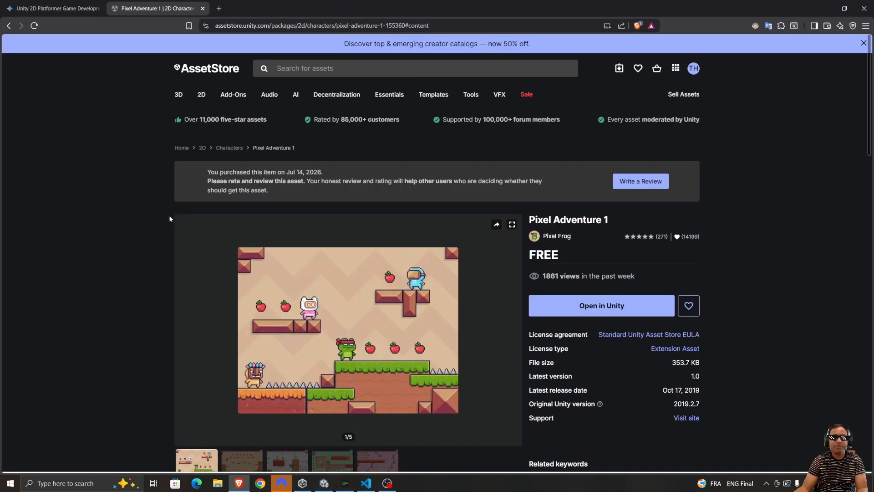
scroll(231, 235, down, 1)
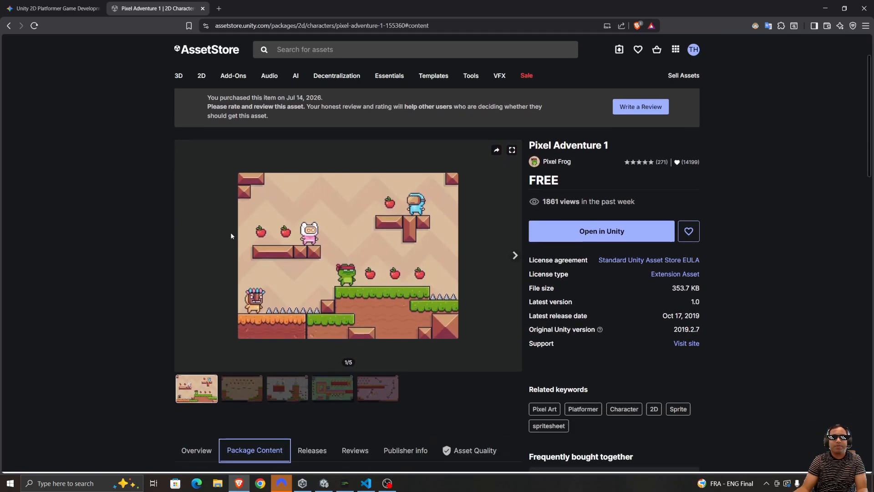
scroll(86, 273, down, 2)
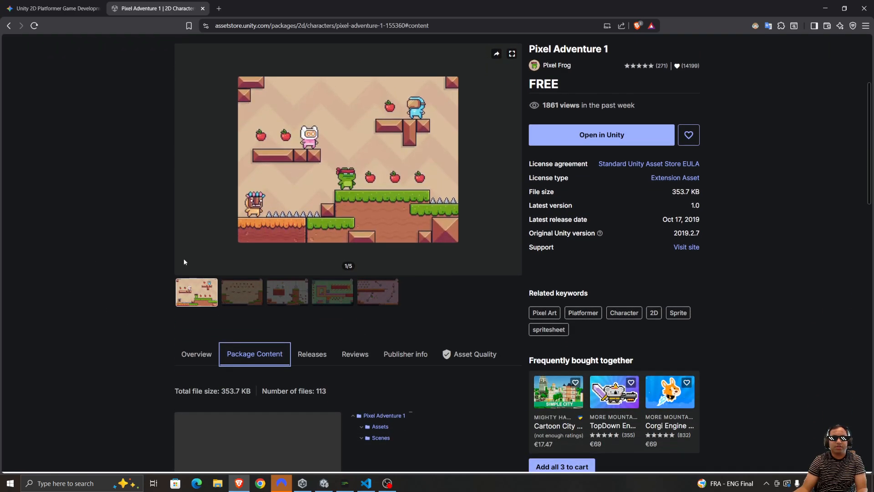
scroll(199, 278, down, 3)
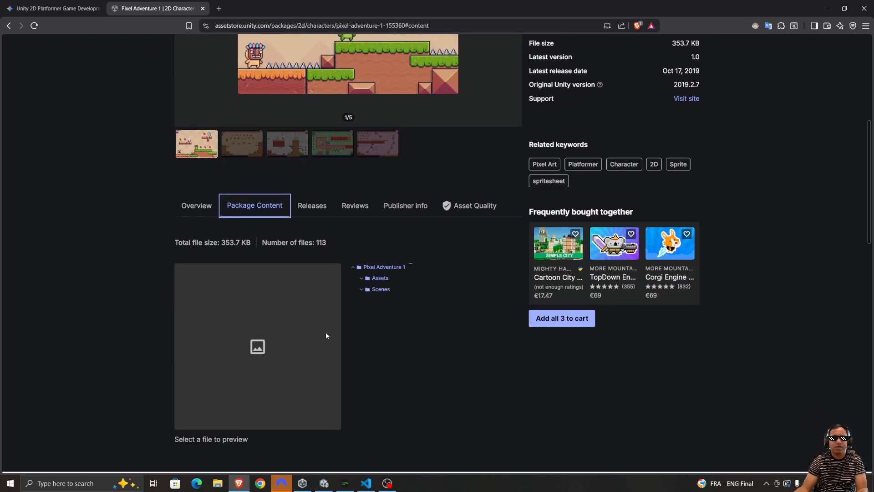
scroll(353, 213, down, 2)
click(360, 196)
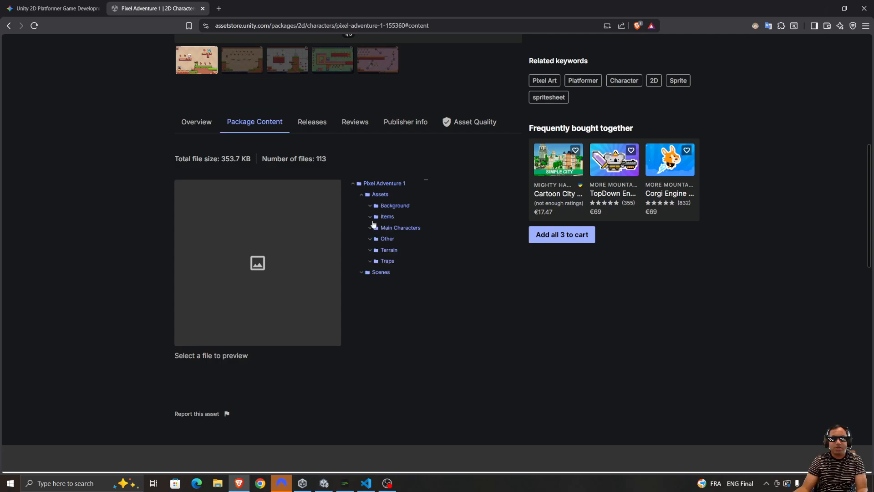
click(371, 240)
click(371, 240)
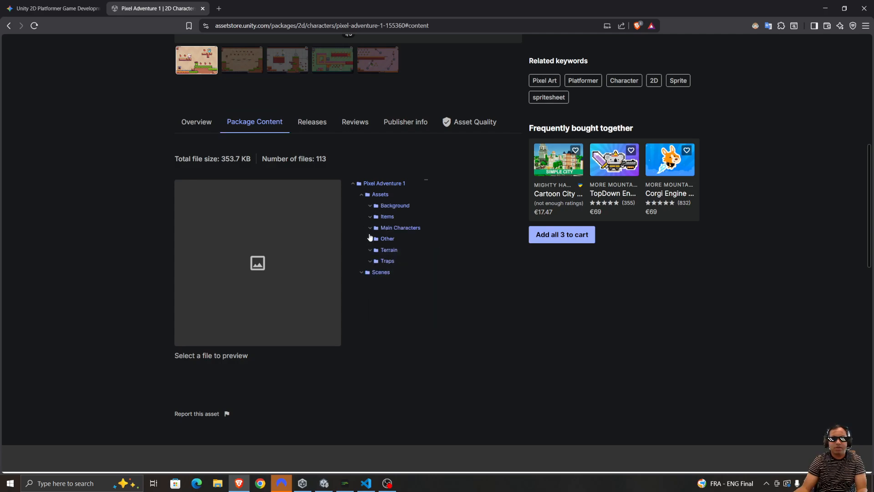
click(370, 218)
click(379, 239)
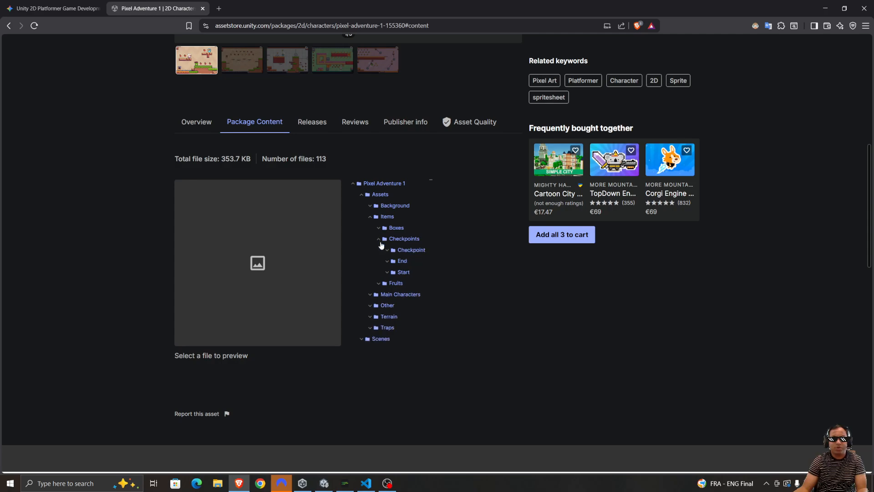
- Preview the Flag Idle, Flag Out and No Flag images in the Checkpoint folder
click(387, 251)
click(425, 260)
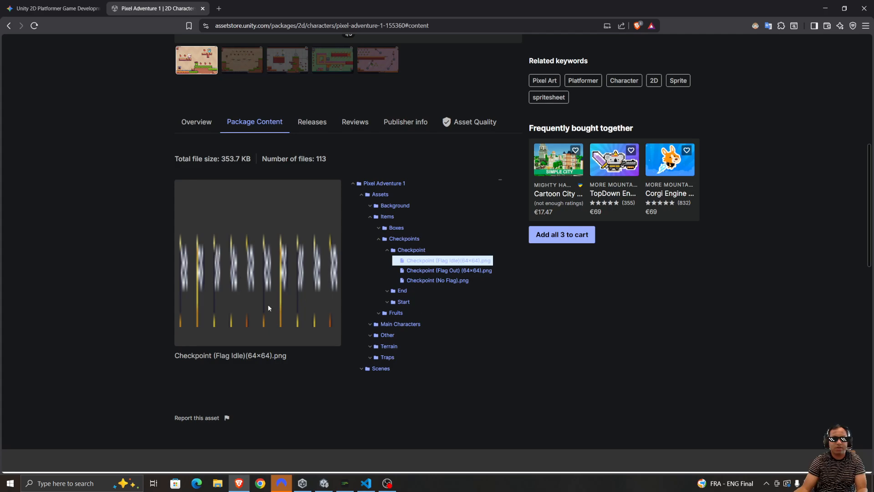
click(419, 271)
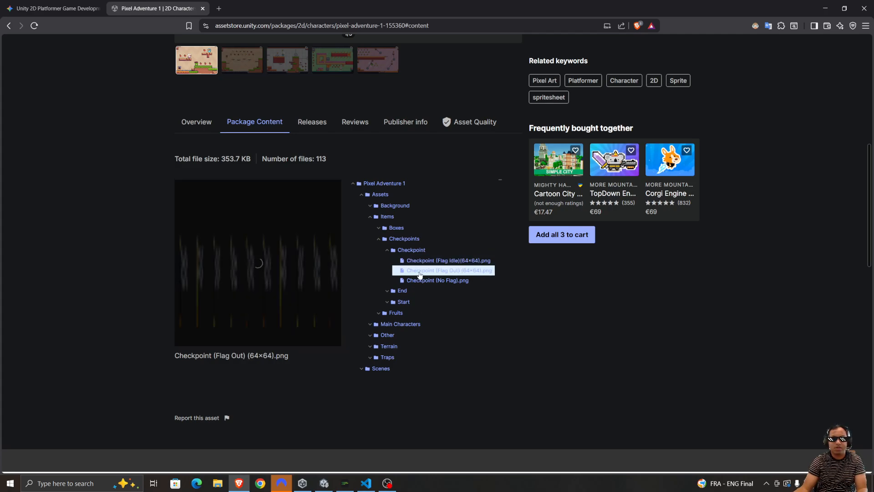
click(438, 281)
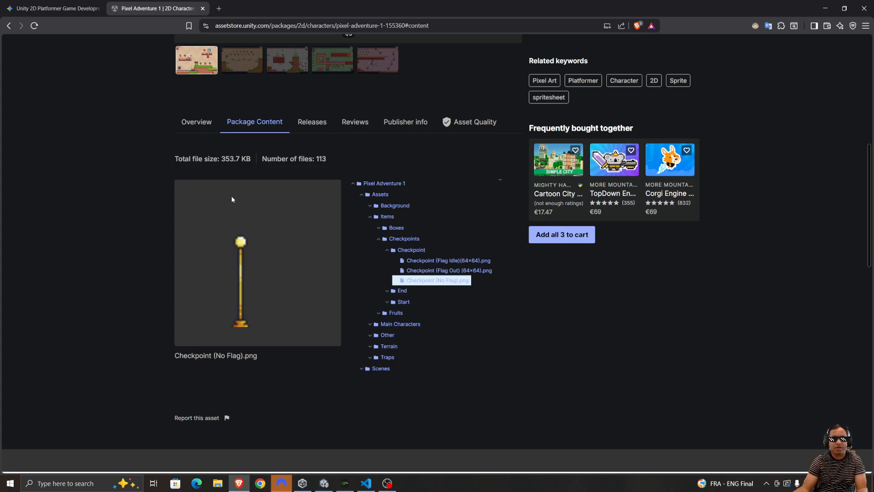
click(416, 262)
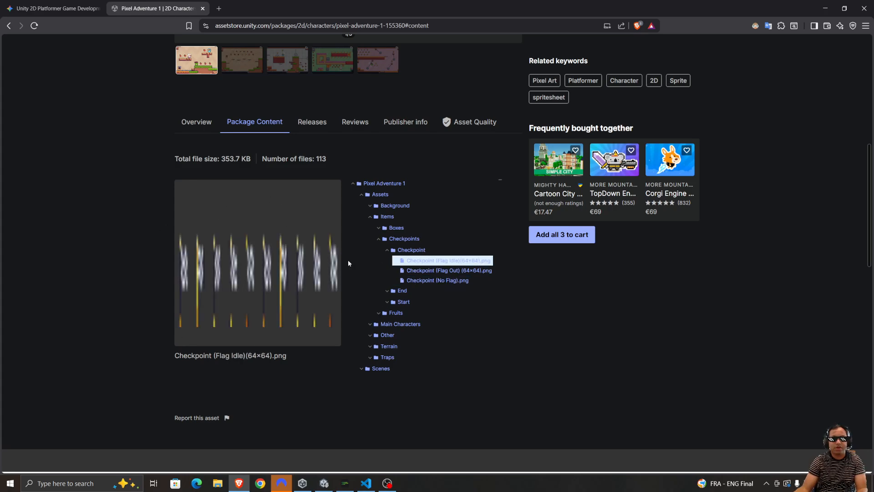
- Preview End (Idle).png and End (Pressed) (64x64).png in the End folder and compare them with the idle checkpoint flag
click(388, 292)
click(421, 301)
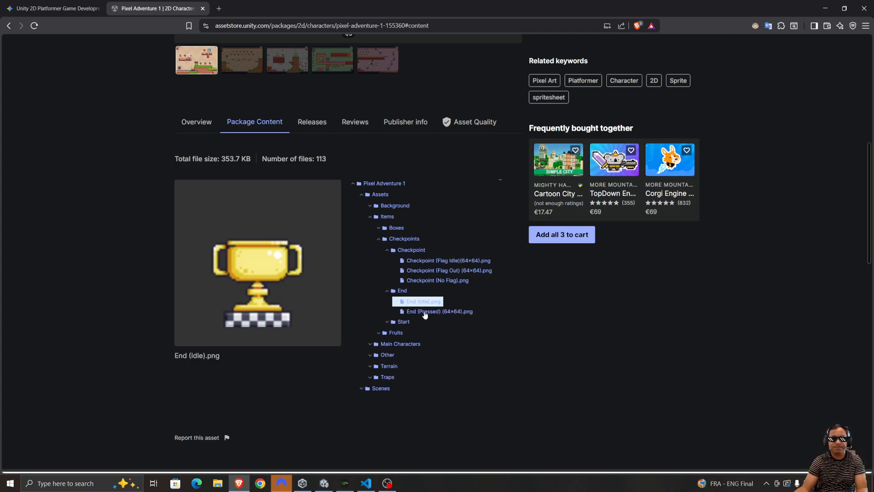
click(425, 313)
click(415, 301)
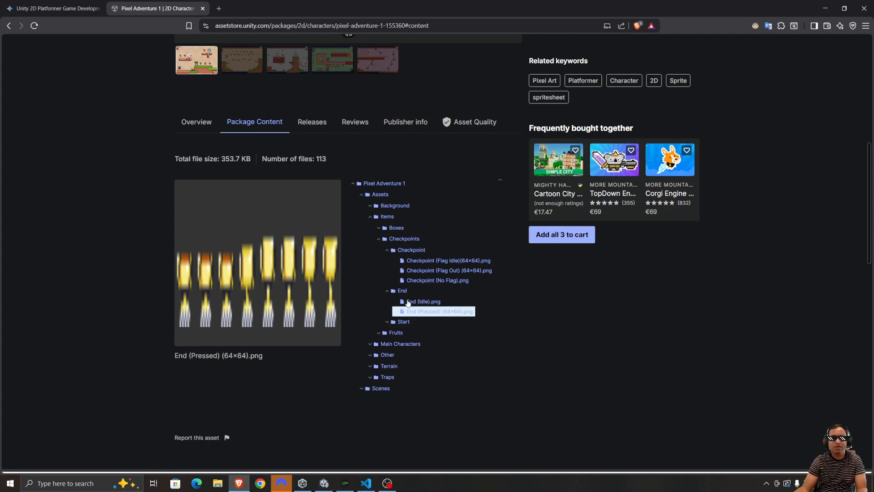
click(404, 260)
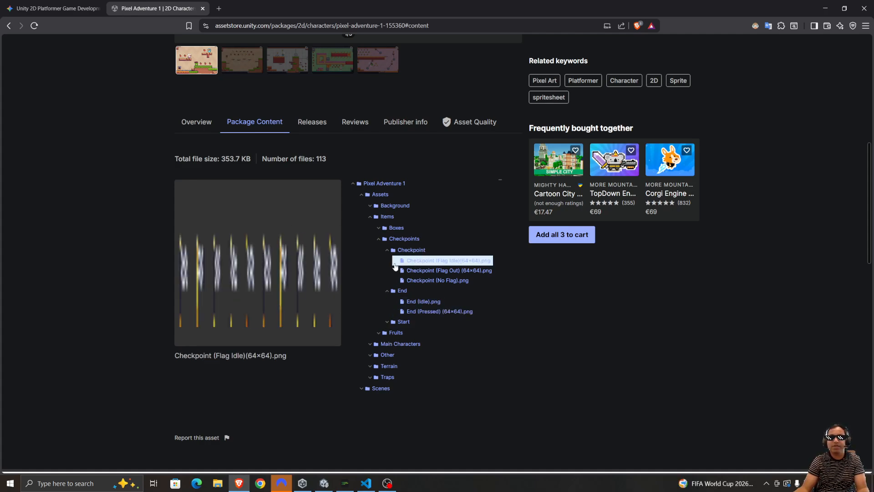
click(414, 302)
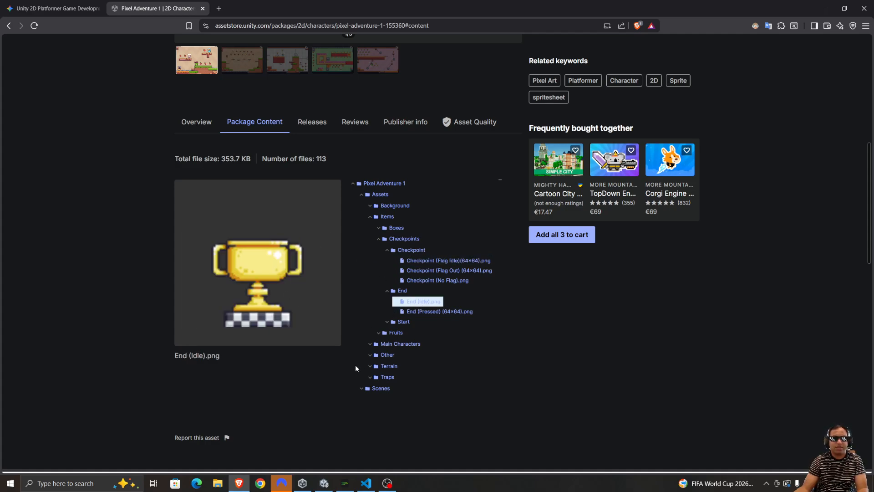
click(410, 312)
click(421, 263)
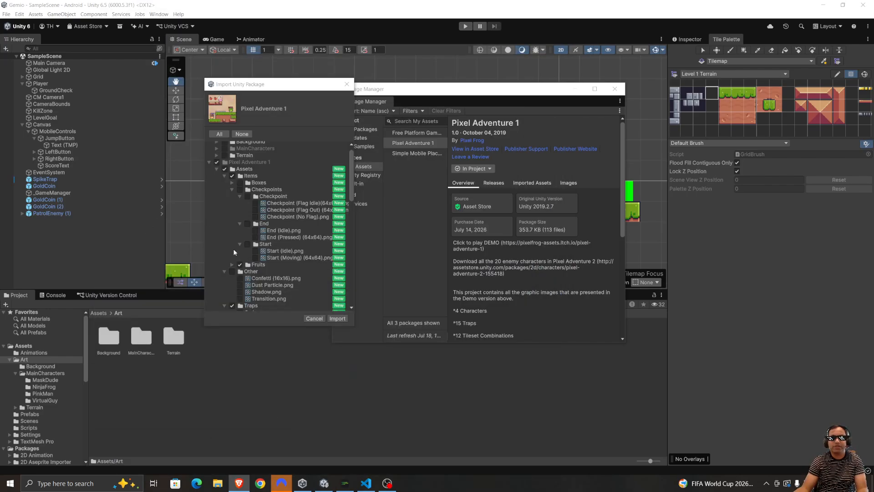
- Return to Unity, include the whole Checkpoints folder in the Pixel Adventure 1 import and preview End (Idle).png
click(240, 190)
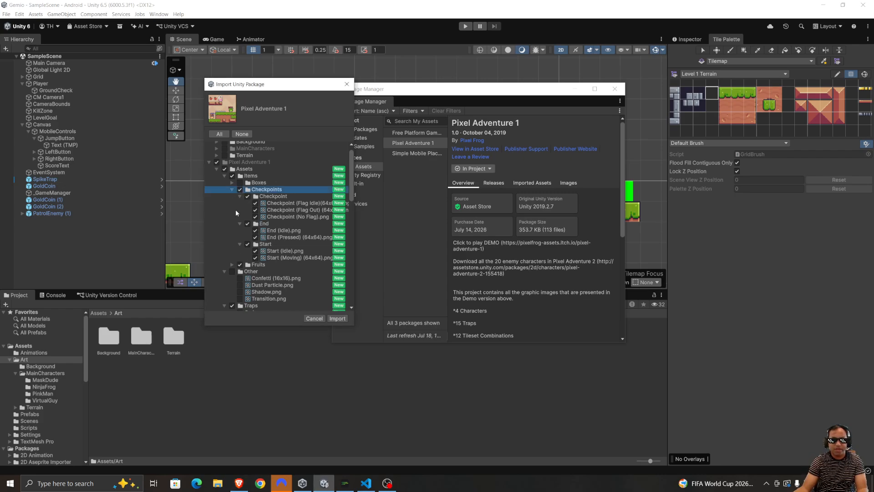
scroll(236, 209, down, 6)
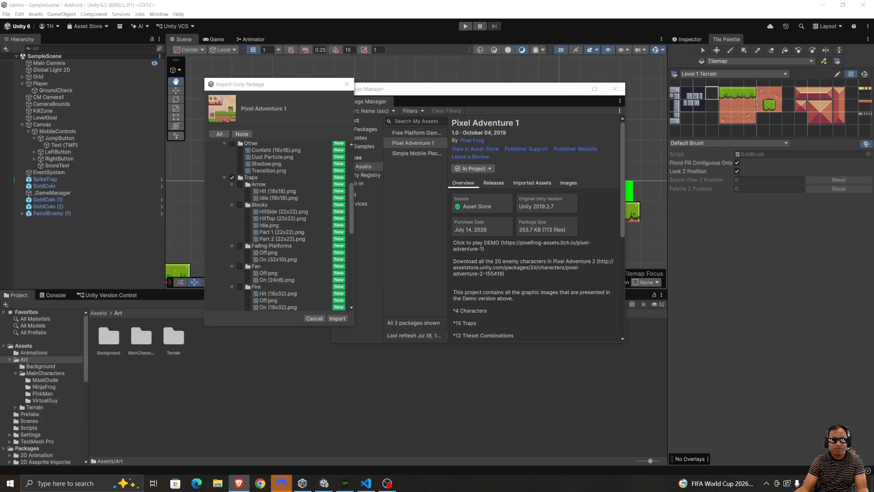
scroll(269, 207, up, 4)
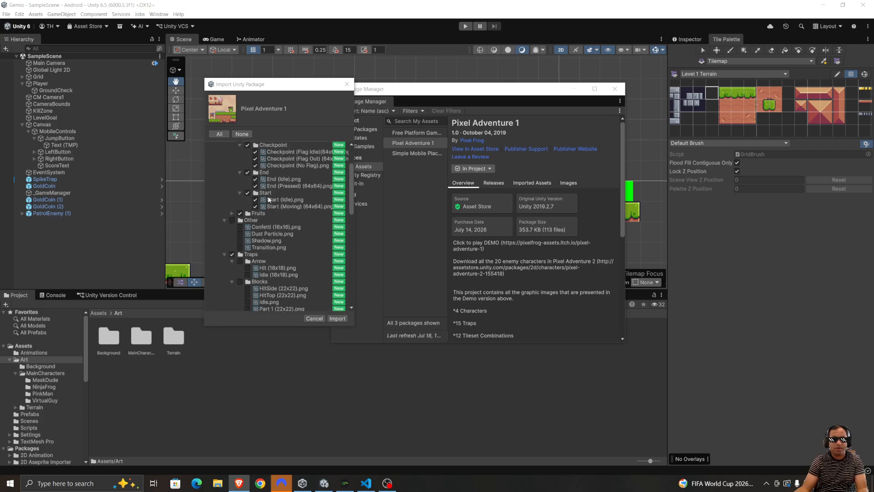
scroll(285, 207, up, 1)
click(277, 205)
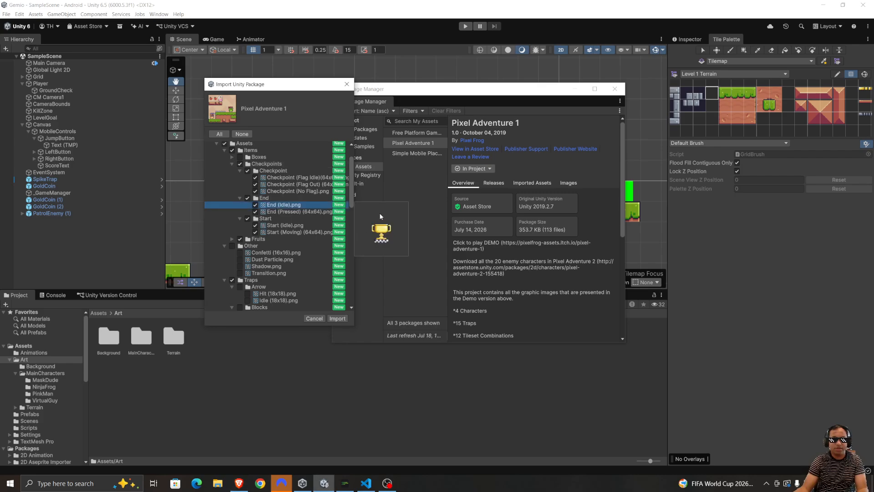
- Review the rest of the import selection, import the chosen Pixel Adventure 1 files and close the Package Manager
scroll(275, 218, up, 2)
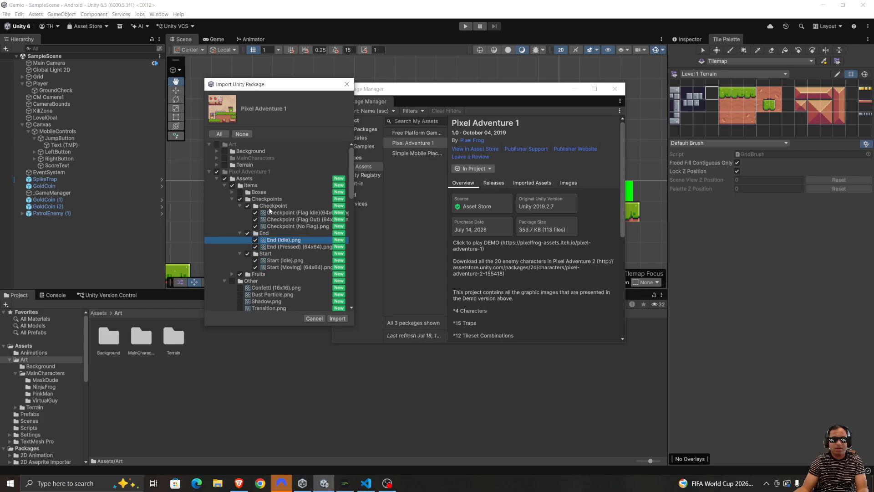
scroll(255, 201, down, 3)
scroll(234, 204, up, 3)
scroll(263, 227, down, 4)
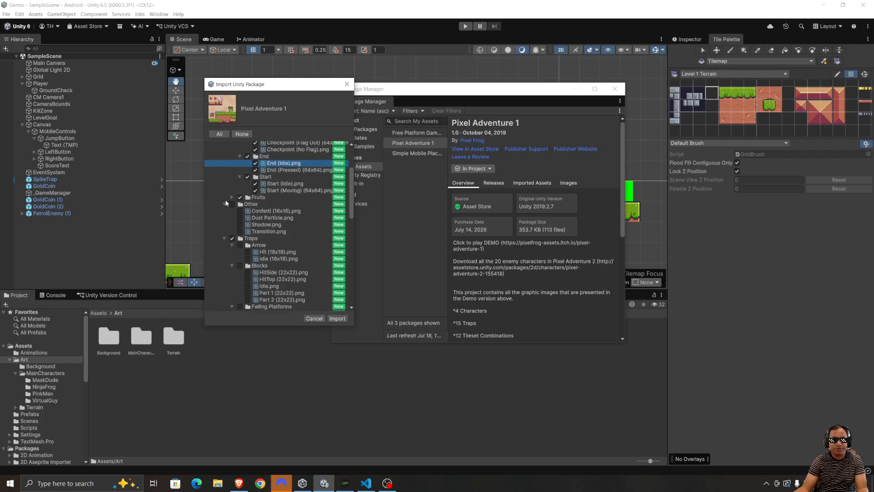
scroll(255, 224, down, 2)
scroll(255, 224, down, 12)
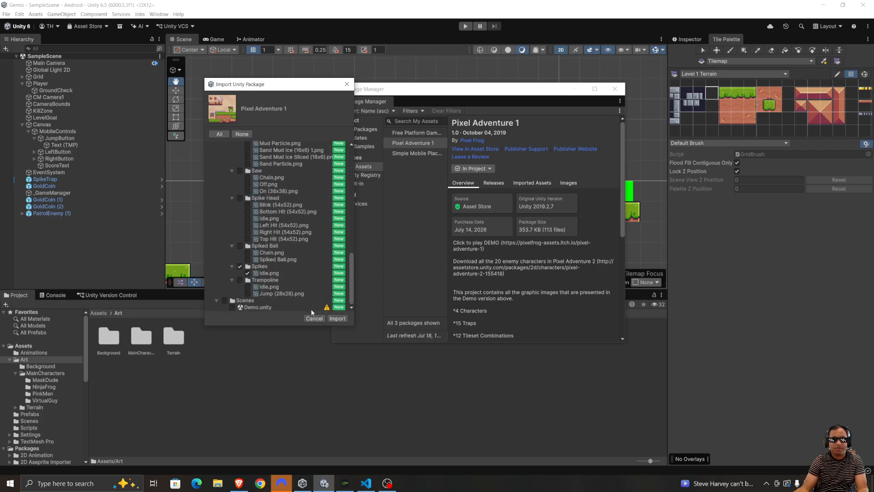
click(337, 319)
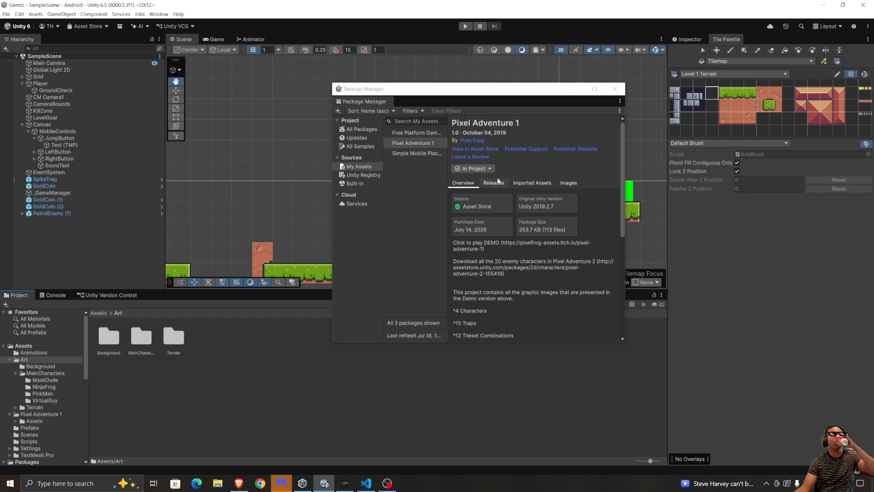
click(615, 89)
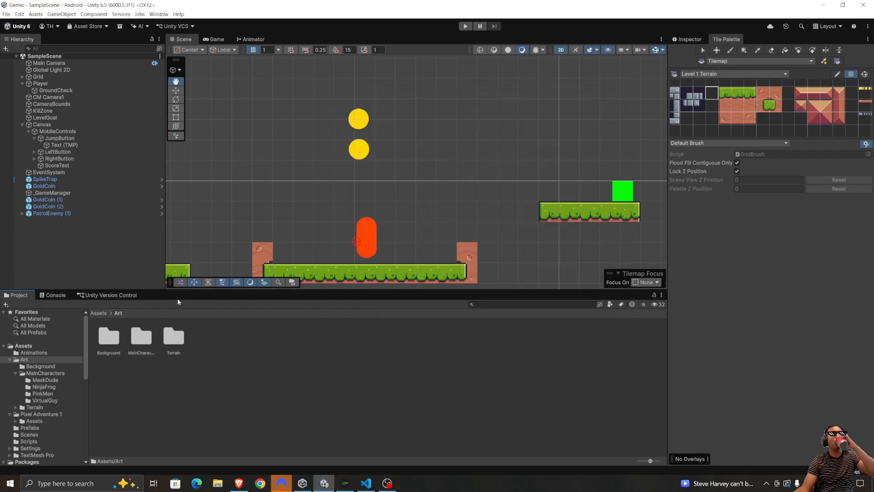
- Move the Items and Traps folders from Pixel Adventure 1/Assets into the project's Art folder
click(104, 313)
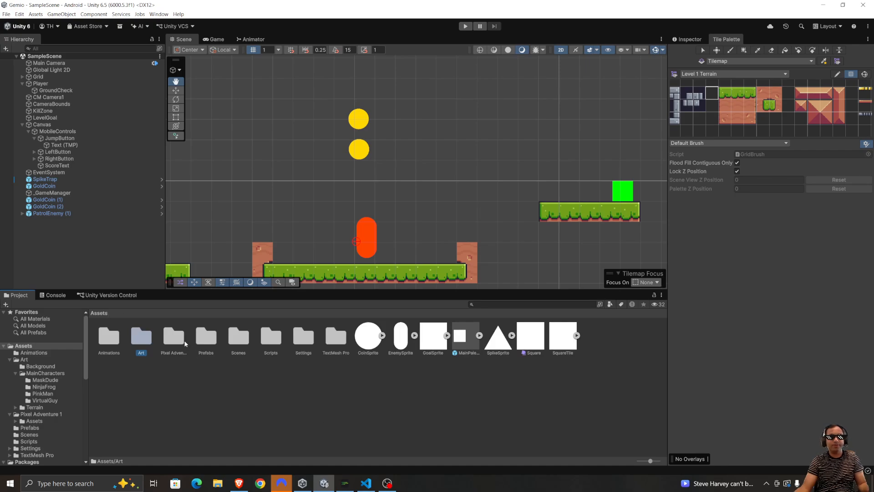
double_click(184, 343)
double_click(109, 338)
key(ctrl+a)
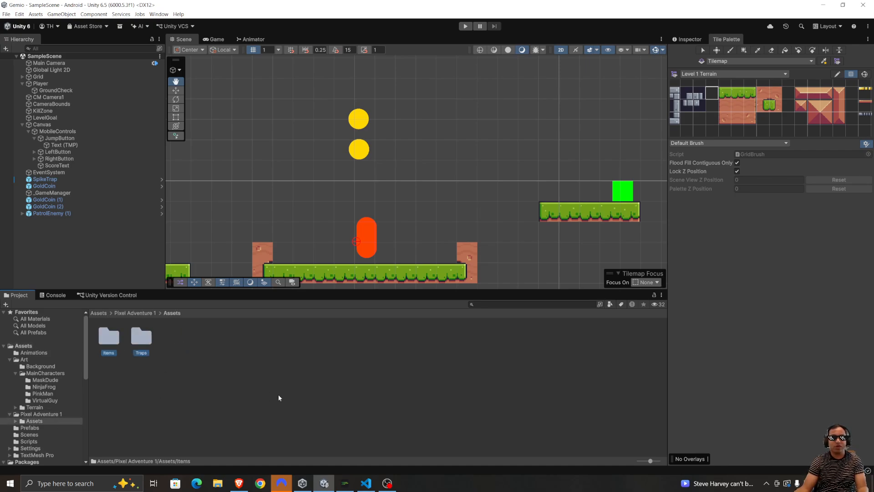
key(ctrl+x)
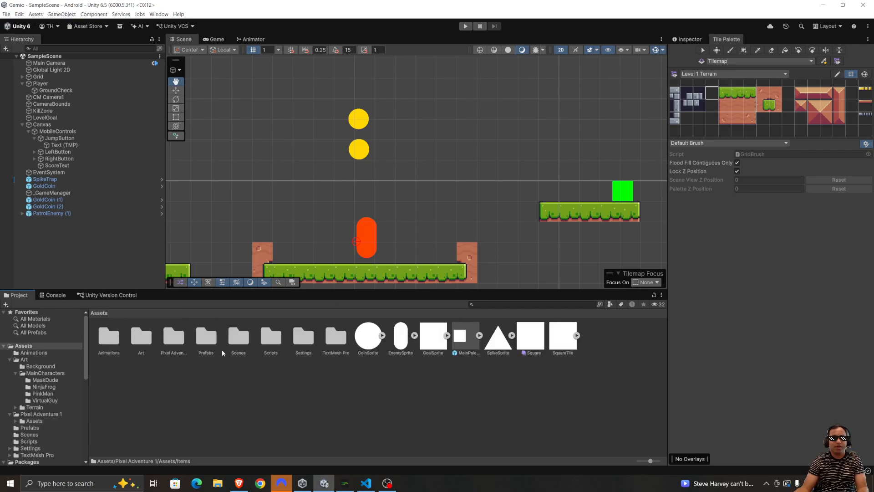
double_click(139, 337)
click(177, 424)
key(ctrl+v)
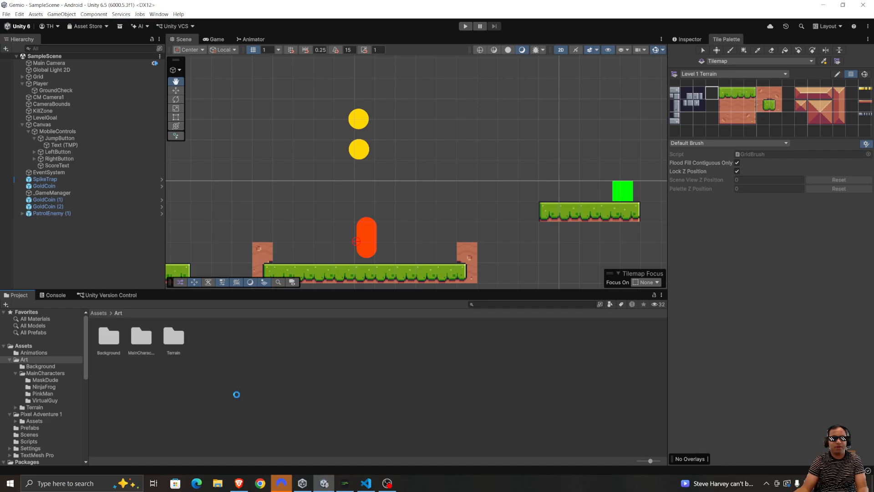
click(238, 400)
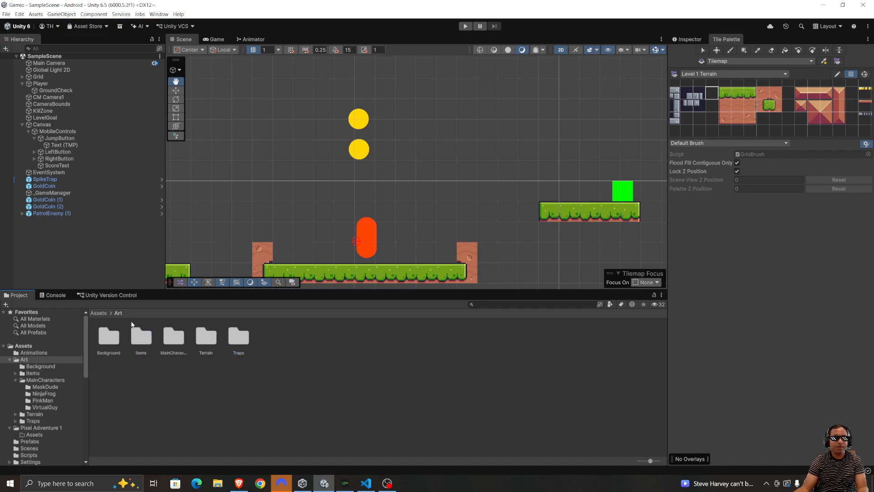
- Delete the leftover Pixel Adventure 1 folder from the project's Assets and reopen the Art folder
click(98, 313)
click(173, 337)
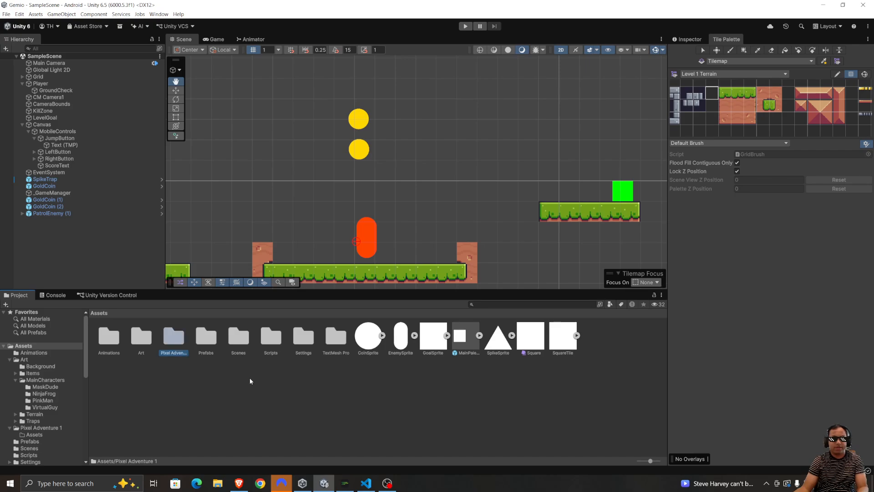
key(Delete)
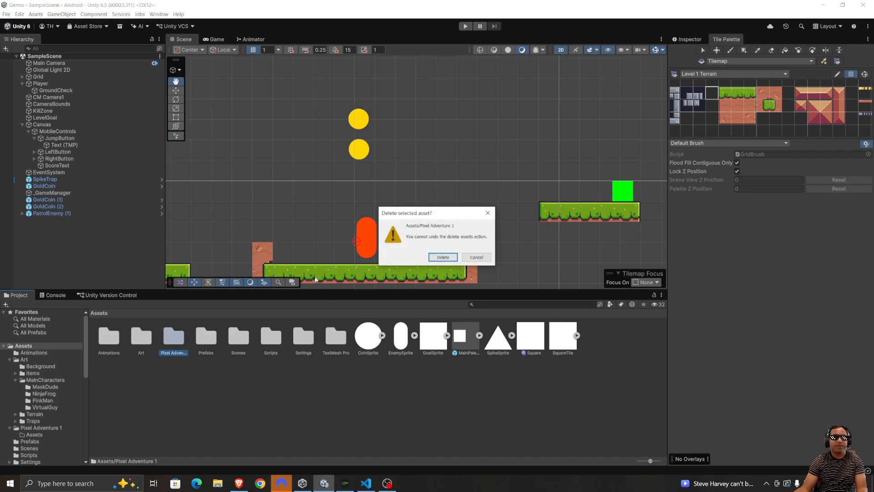
click(443, 257)
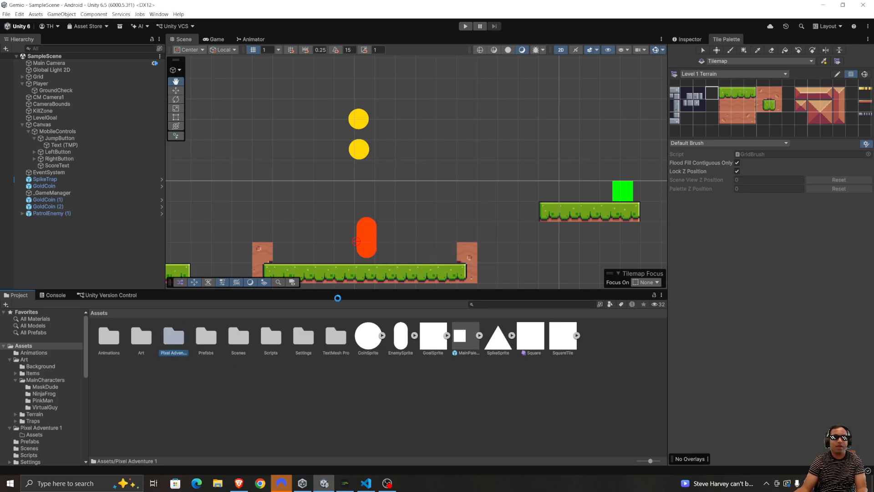
double_click(148, 346)
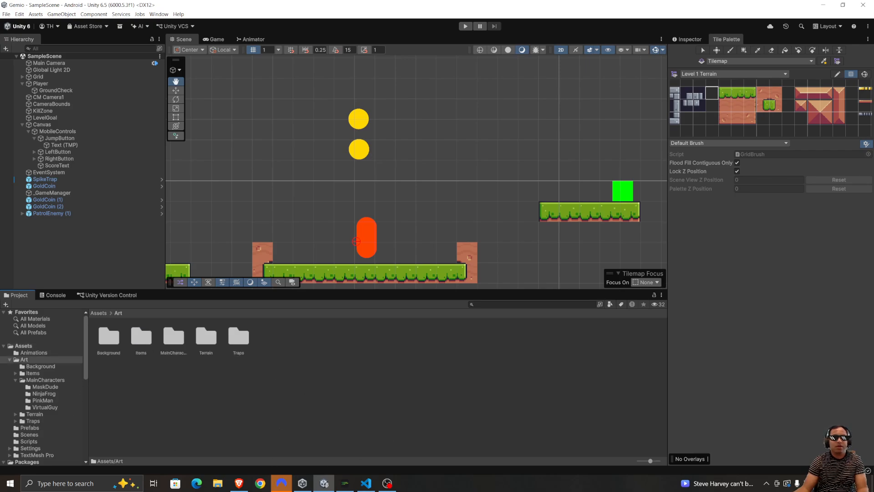
- Switch to Gemini in the browser, reread the Gold Coin Art Swap instructions and return to Unity
click(239, 483)
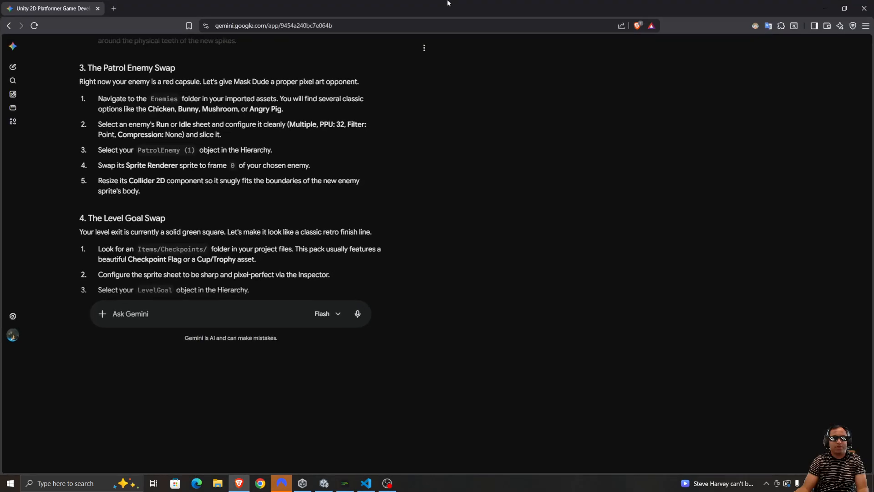
scroll(309, 306, up, 10)
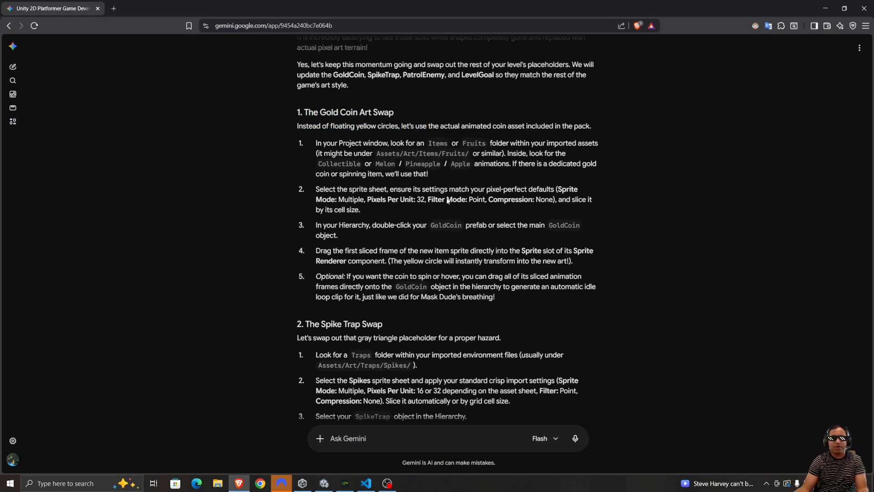
drag(520, 8, 492, 491)
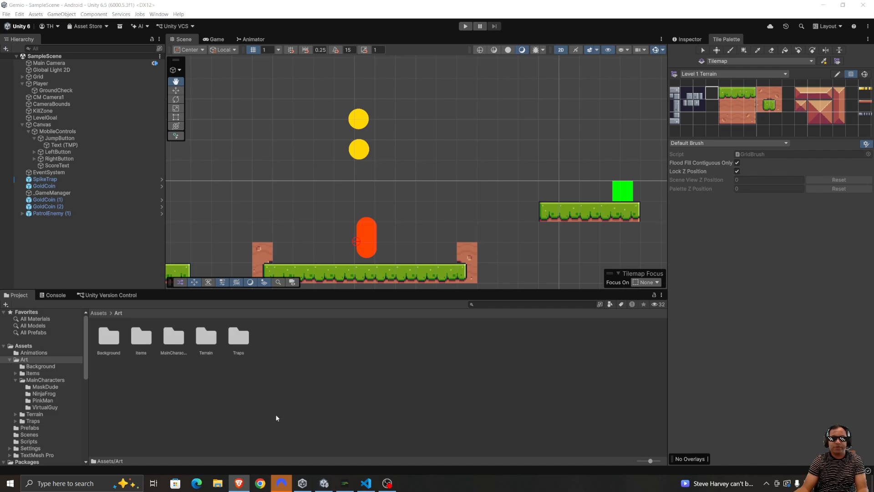
- Open the Art/Items/Fruits folder and look through the sliced frames of the Apple, Bananas and Cherries sheets
double_click(139, 349)
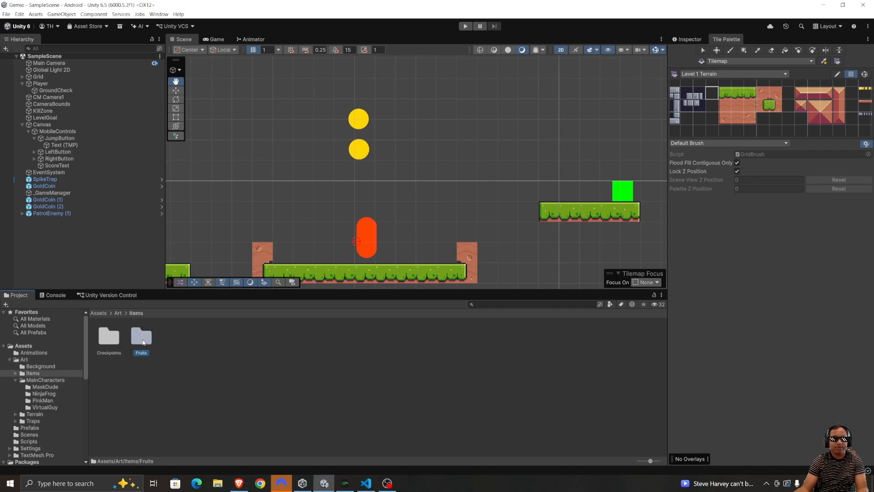
double_click(141, 337)
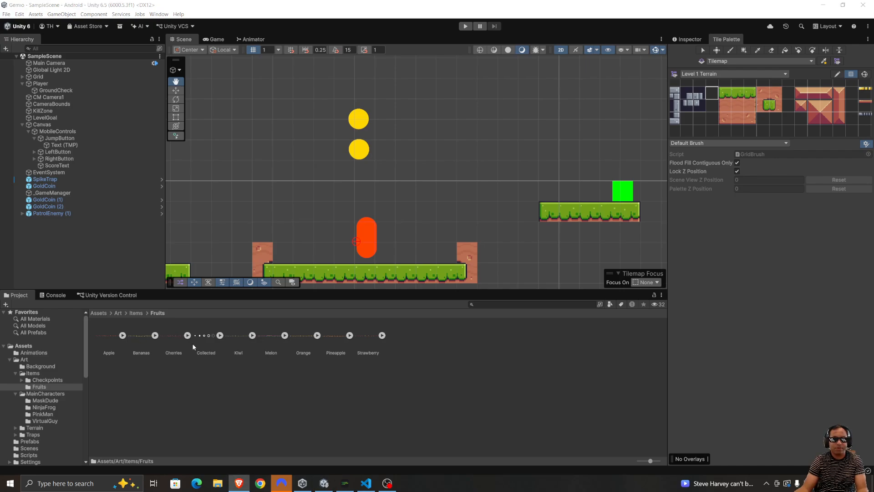
click(122, 335)
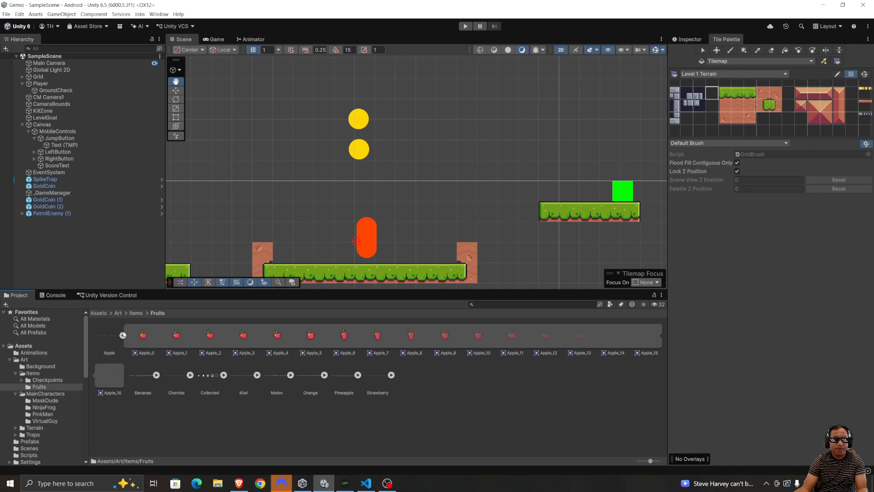
click(128, 335)
click(156, 336)
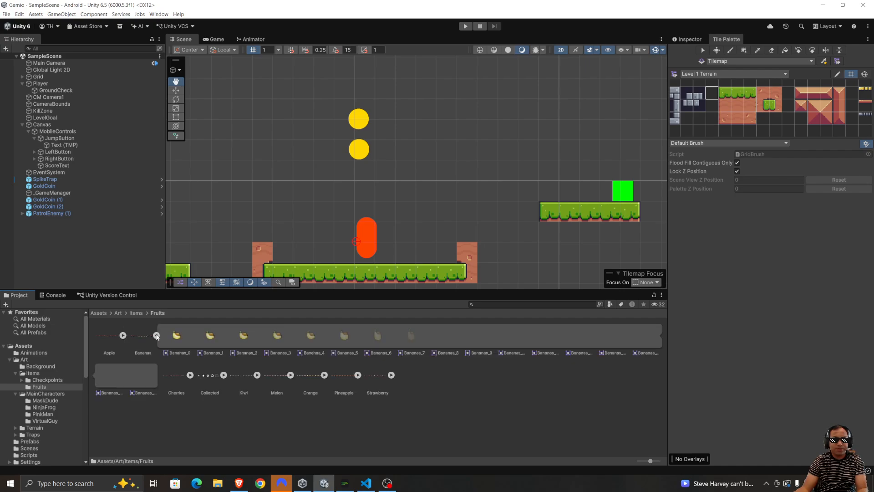
click(155, 336)
click(191, 337)
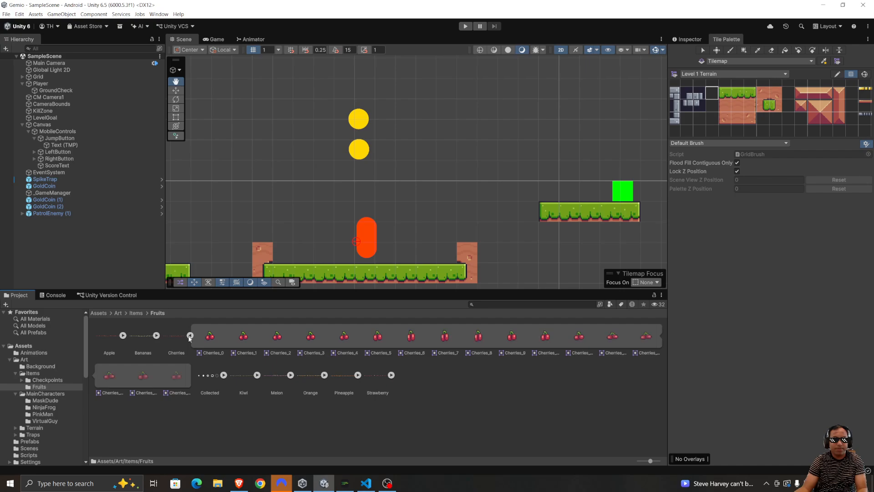
click(191, 336)
- Inspect the sliced frames of the Collected, Kiwi, Melon, Orange and Strawberry sheets as possible coin replacements
click(219, 335)
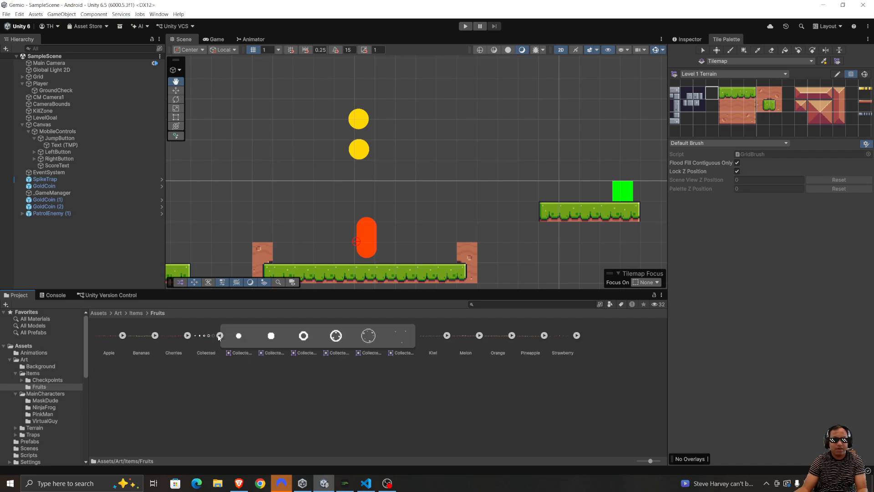
click(220, 336)
click(255, 336)
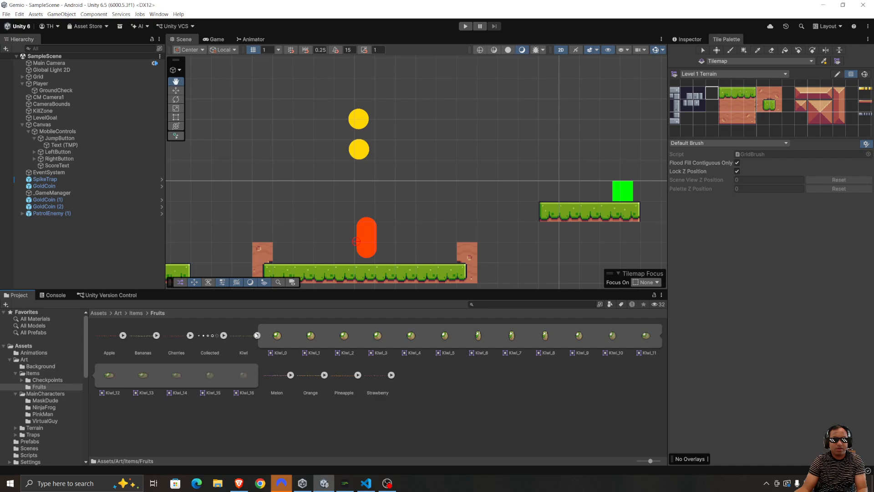
click(256, 336)
click(286, 336)
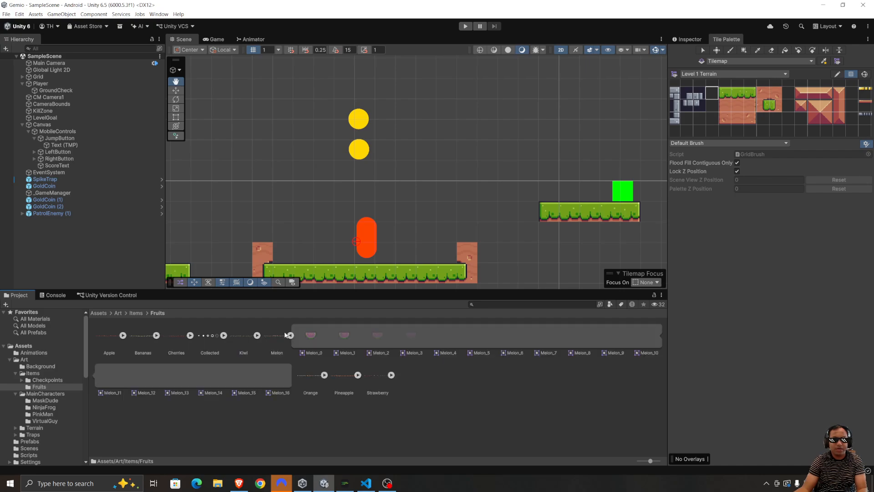
click(287, 336)
click(317, 335)
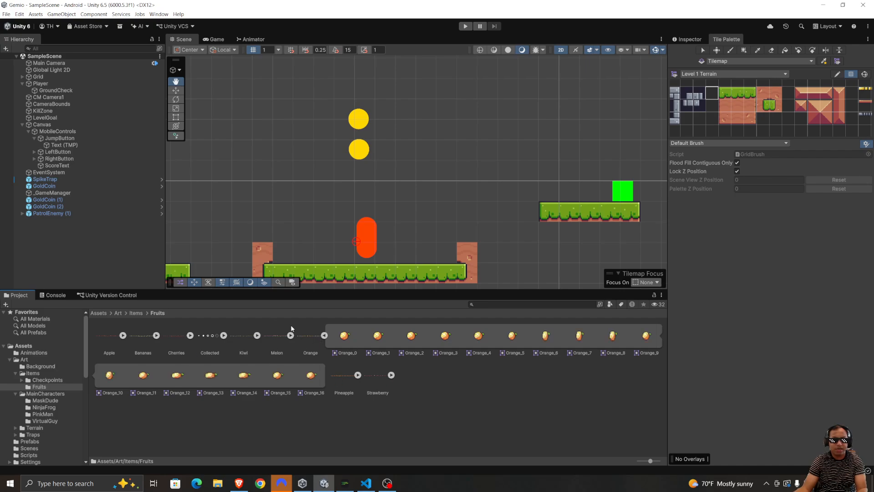
click(324, 336)
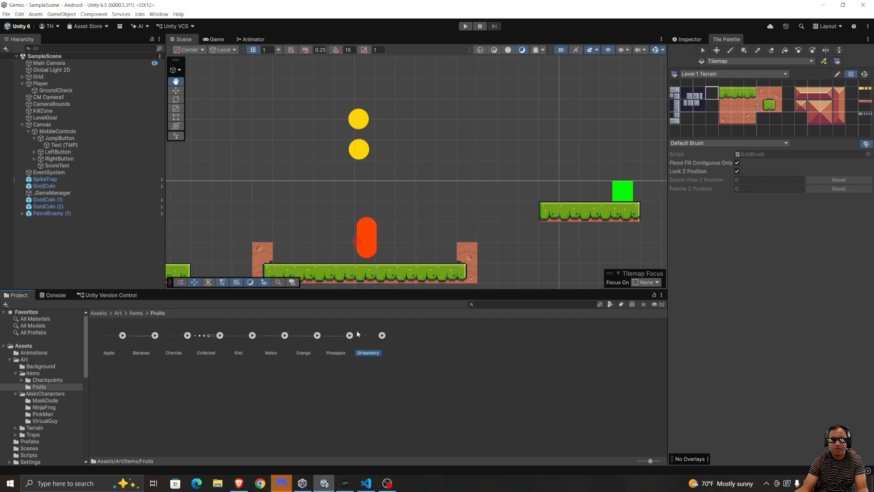
click(357, 335)
click(357, 333)
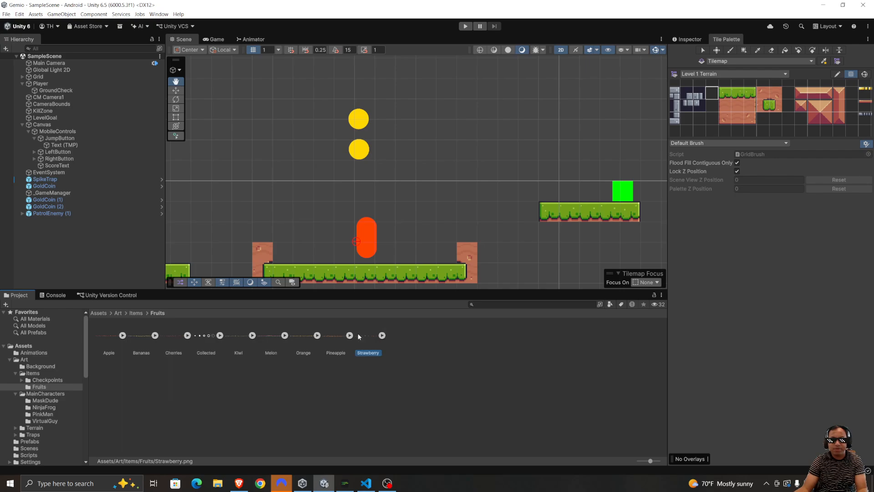
click(381, 336)
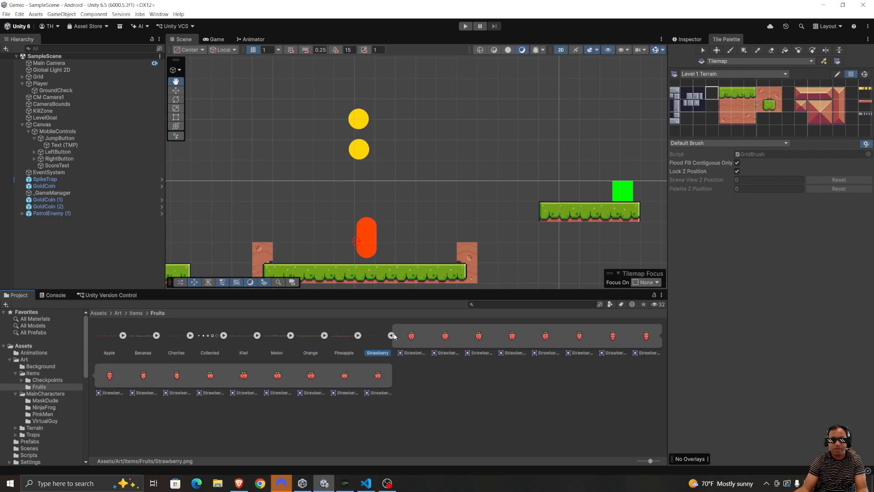
click(391, 335)
- Compare the Orange frames with those of Melon, Kiwi, Collected, Cherries and Apple, and collapse the sheets again
click(324, 336)
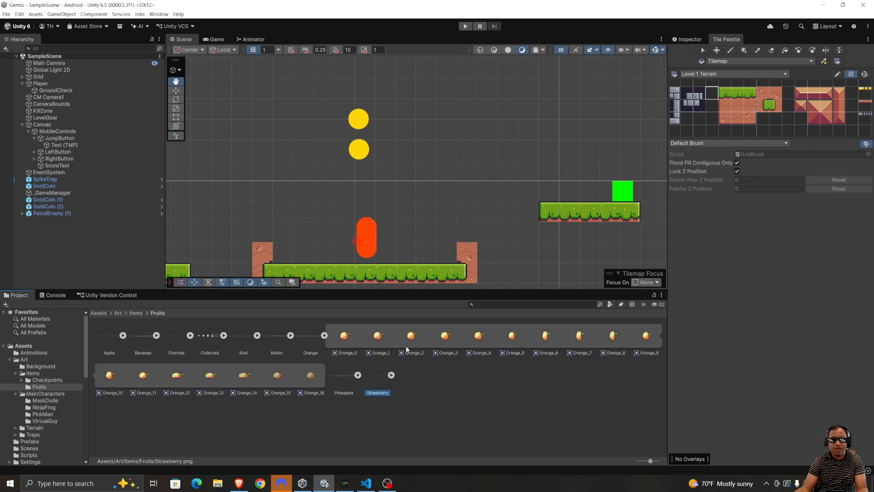
click(347, 330)
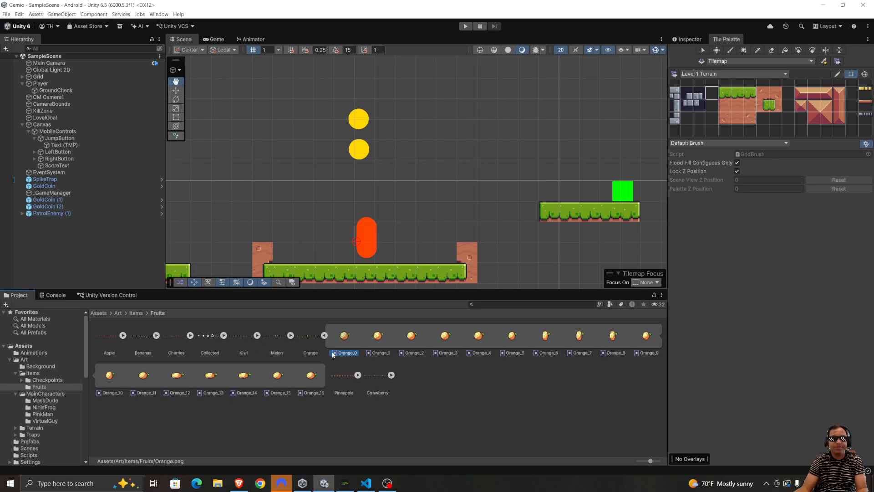
click(291, 335)
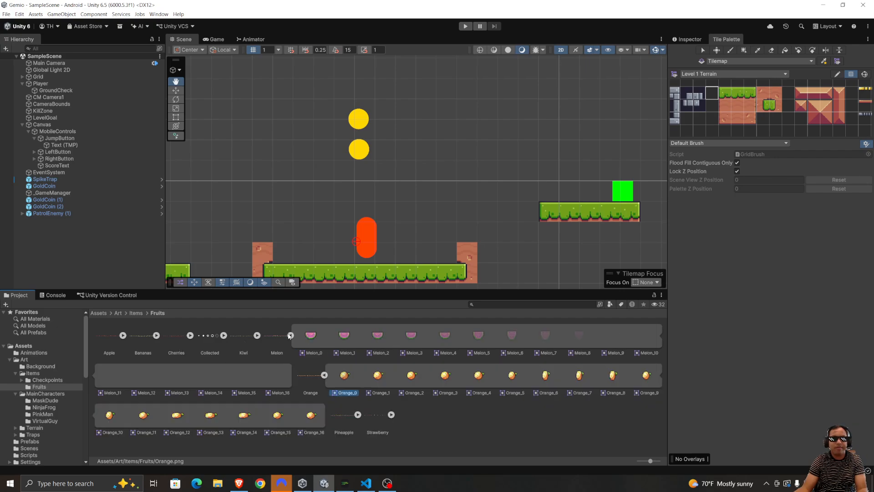
click(290, 336)
click(257, 335)
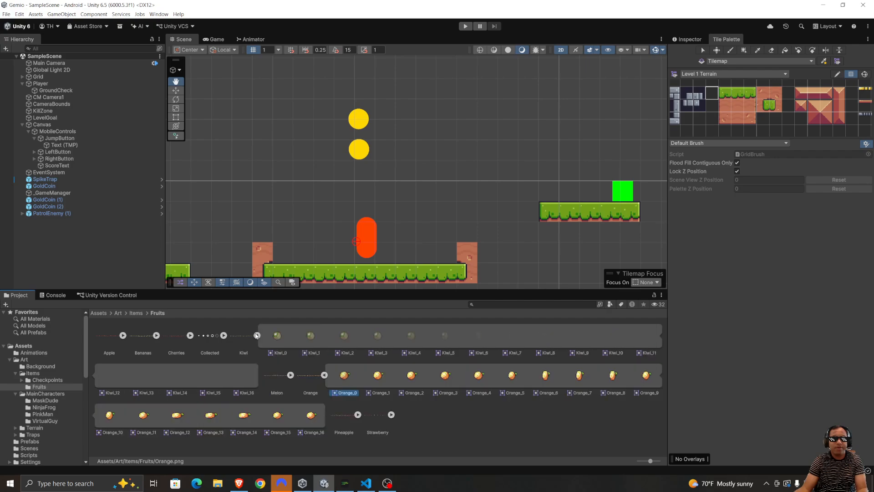
click(257, 336)
click(224, 335)
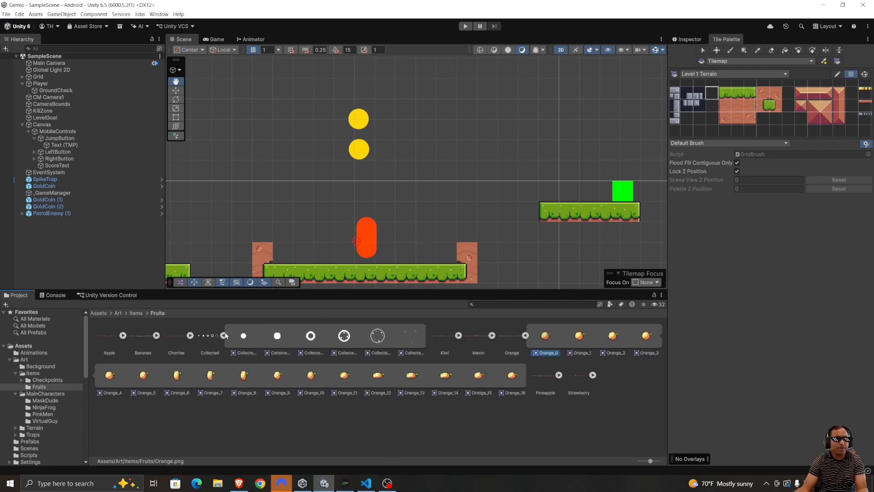
click(224, 336)
click(190, 336)
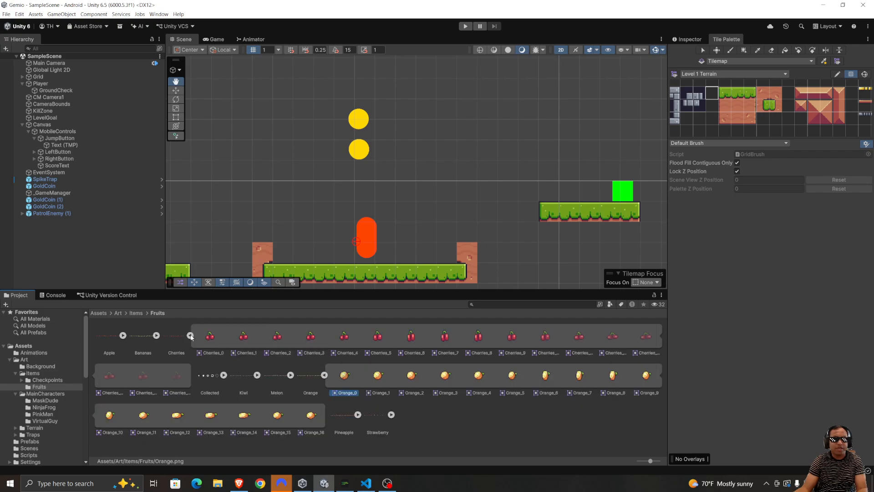
click(190, 336)
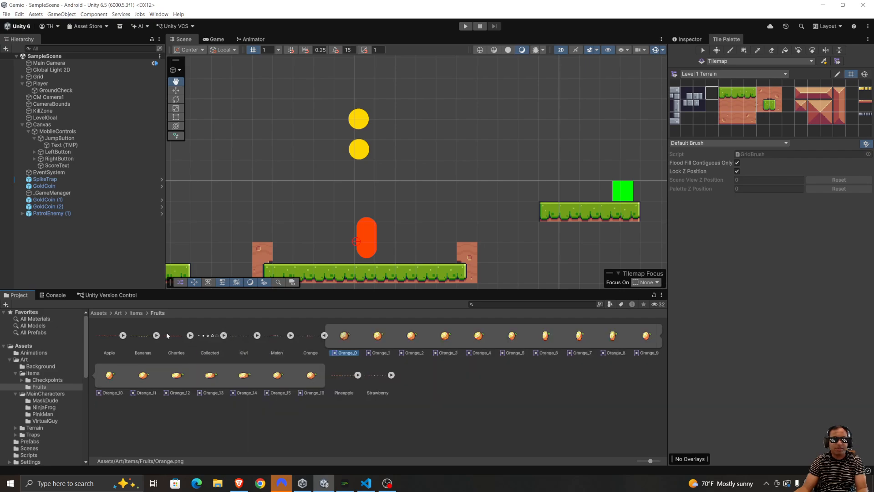
click(123, 336)
click(123, 335)
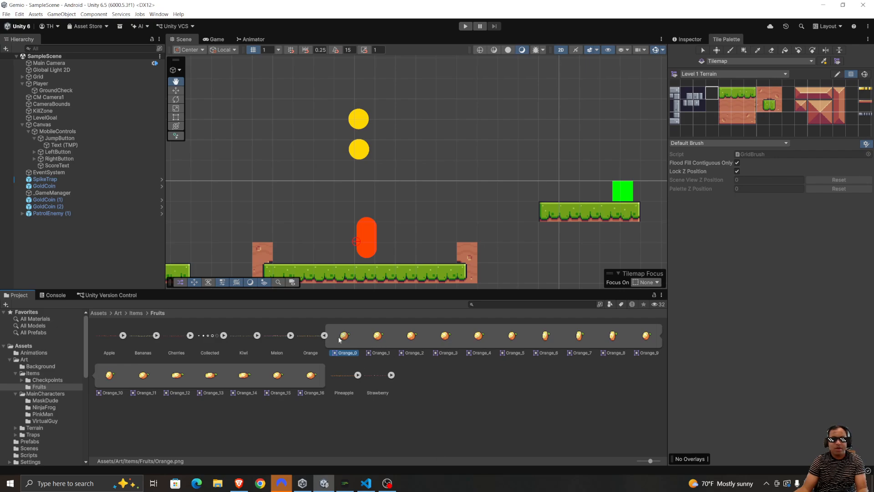
click(324, 335)
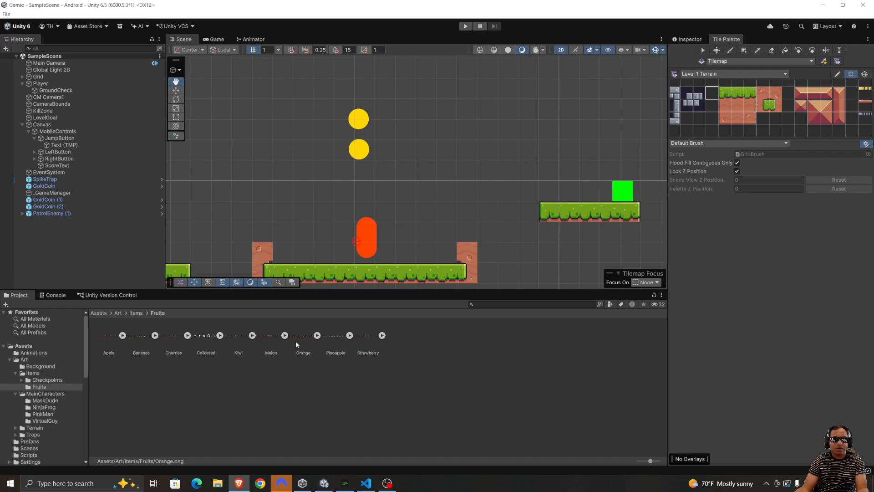
- Set the Orange sprite sheet's Pixels Per Unit to 32, check its frames and Filter Mode, and apply the import settings
click(318, 336)
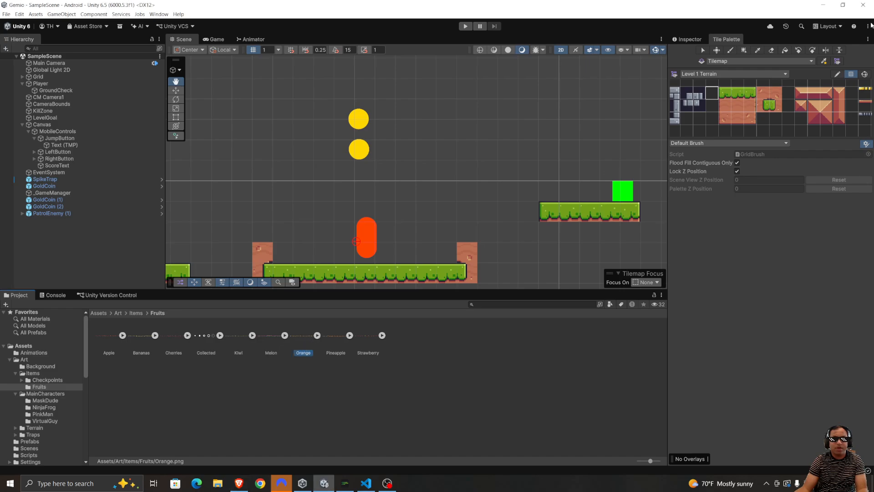
click(688, 40)
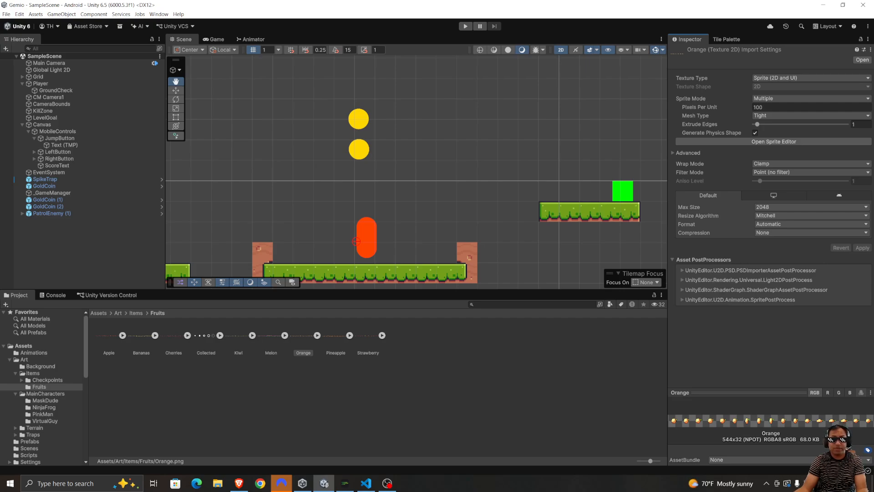
click(768, 107)
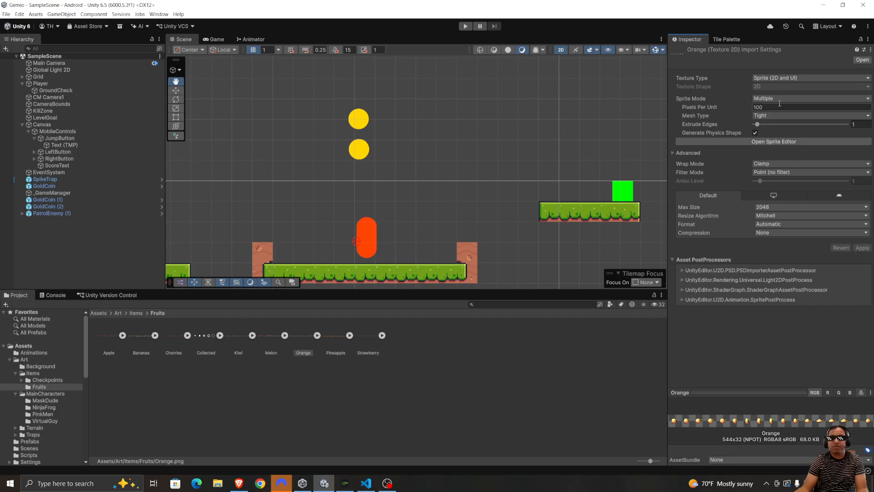
text(32)
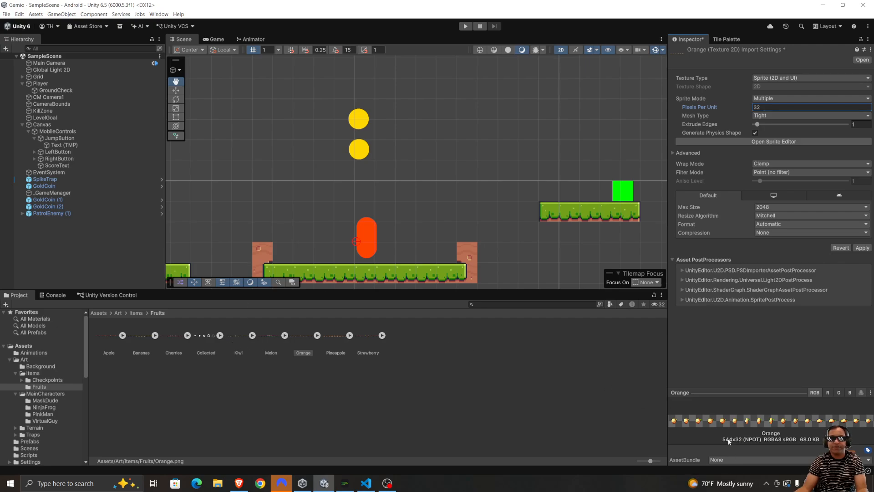
click(318, 335)
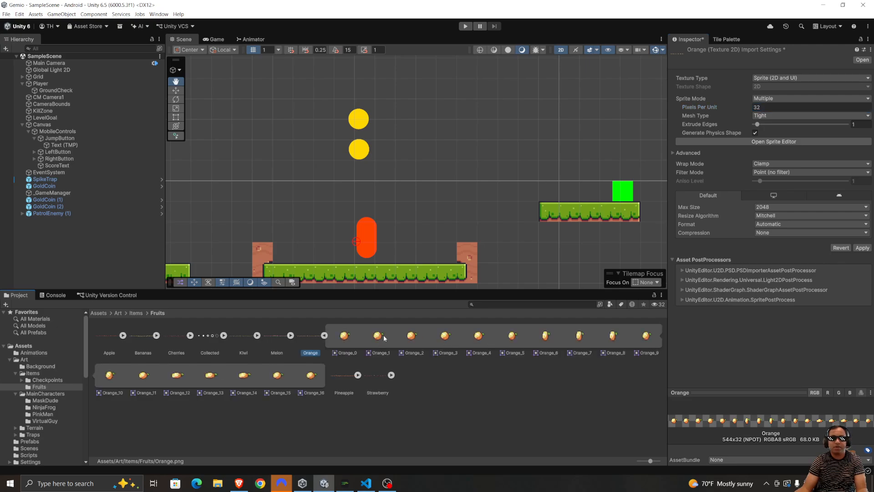
click(325, 335)
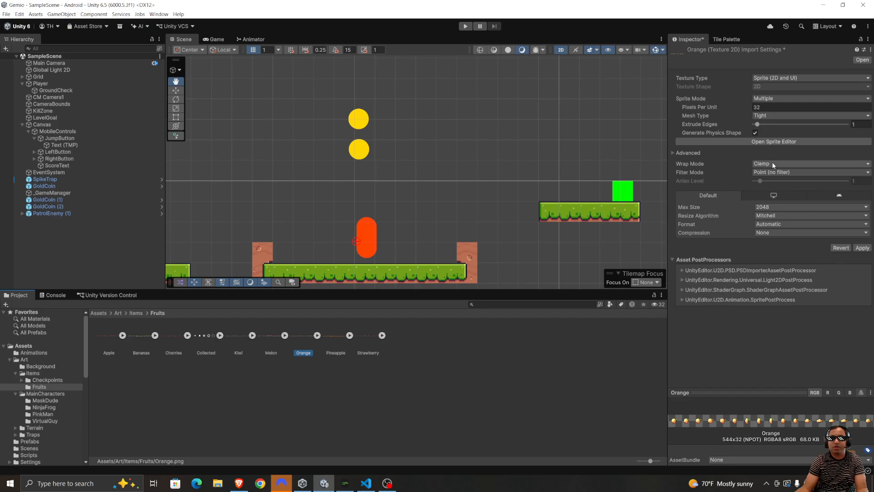
click(818, 172)
click(840, 234)
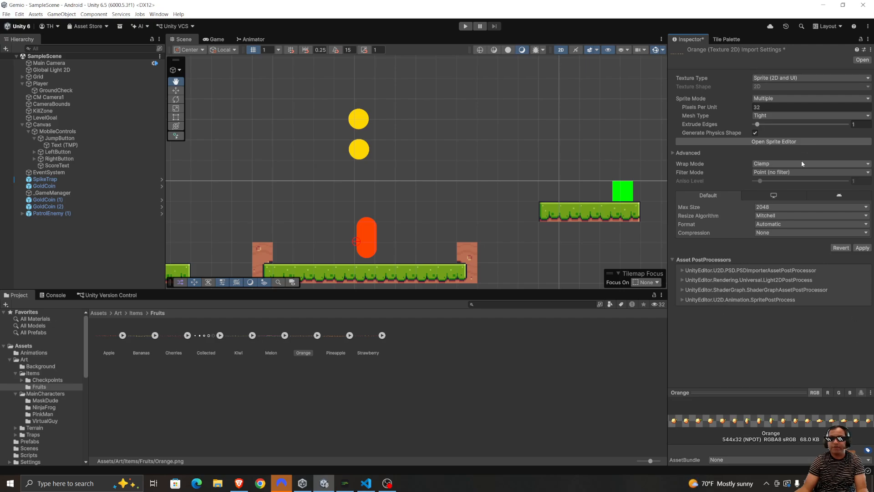
click(863, 248)
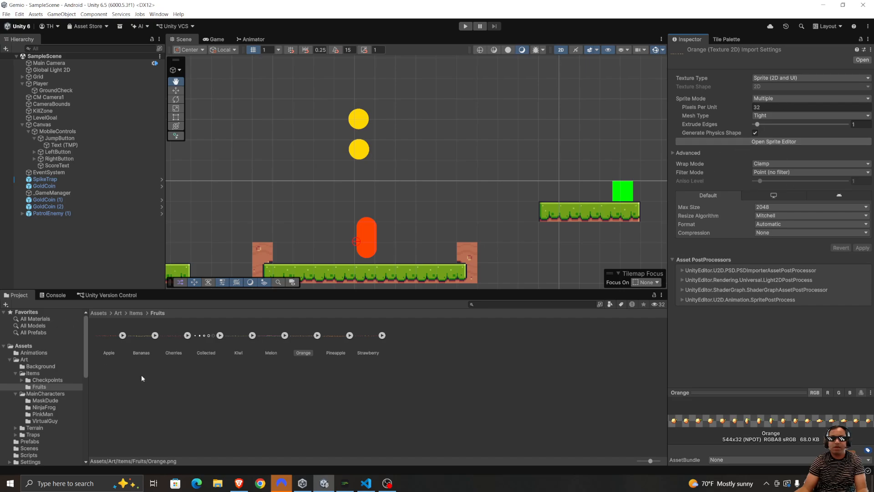
- Slice the Orange sprite sheet in the Sprite Editor by cell size with a 32 x 32 pixel grid and apply it
click(782, 141)
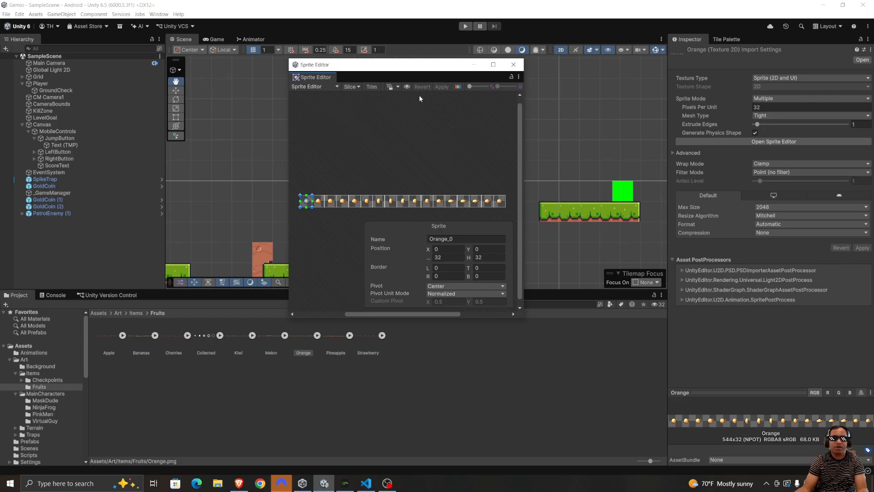
click(353, 86)
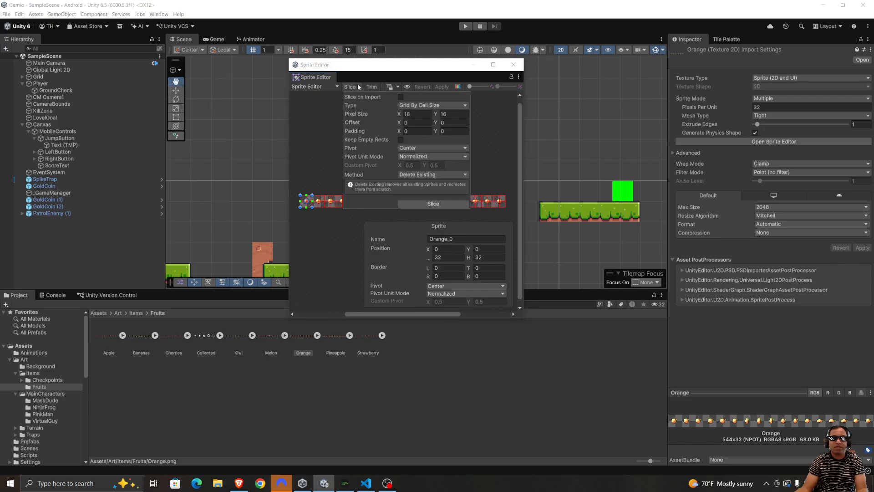
click(423, 106)
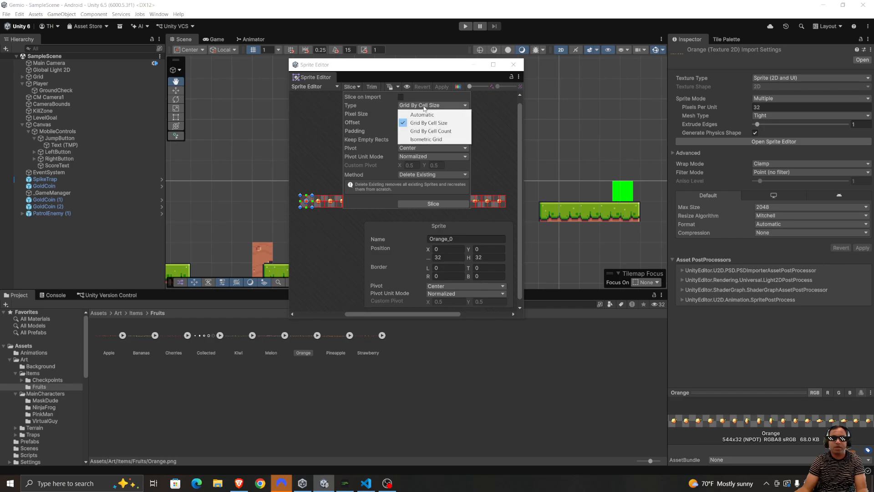
click(420, 120)
click(418, 114)
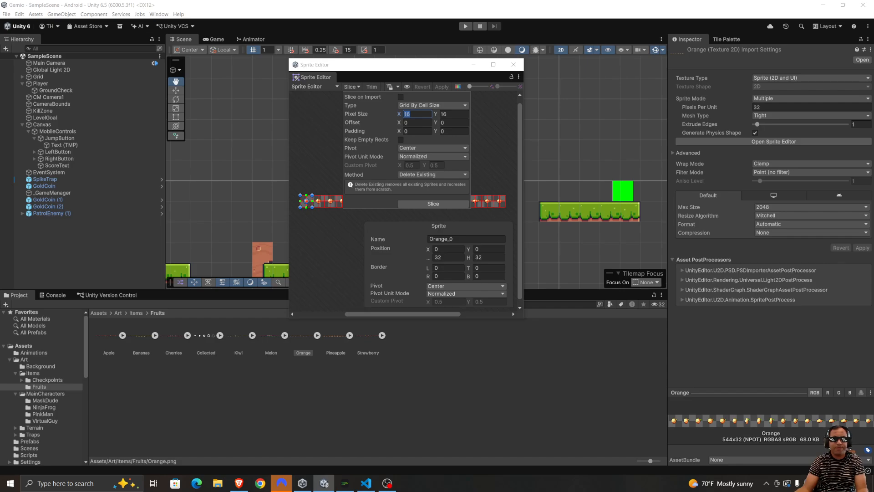
key(Return)
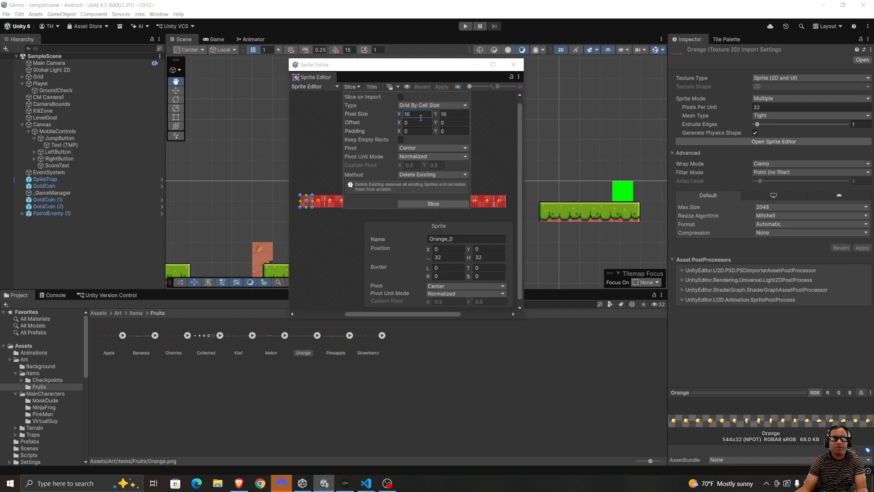
text(32)
click(451, 114)
click(451, 114)
text(32)
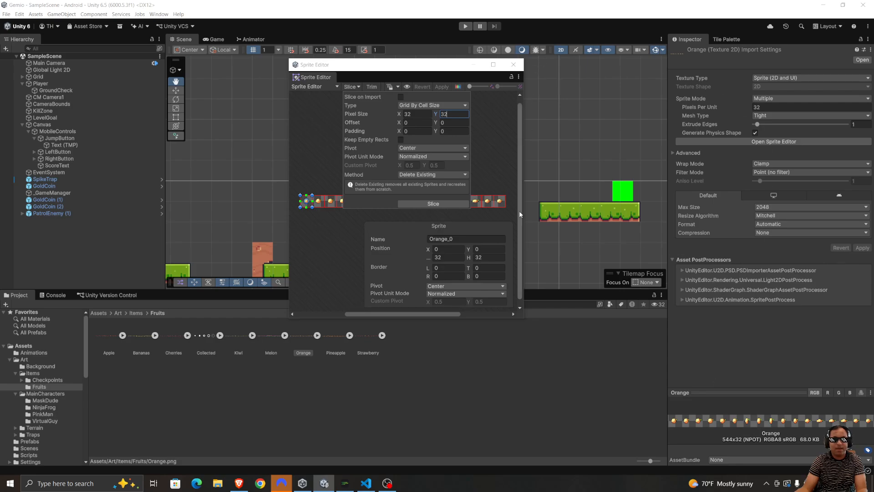
click(433, 203)
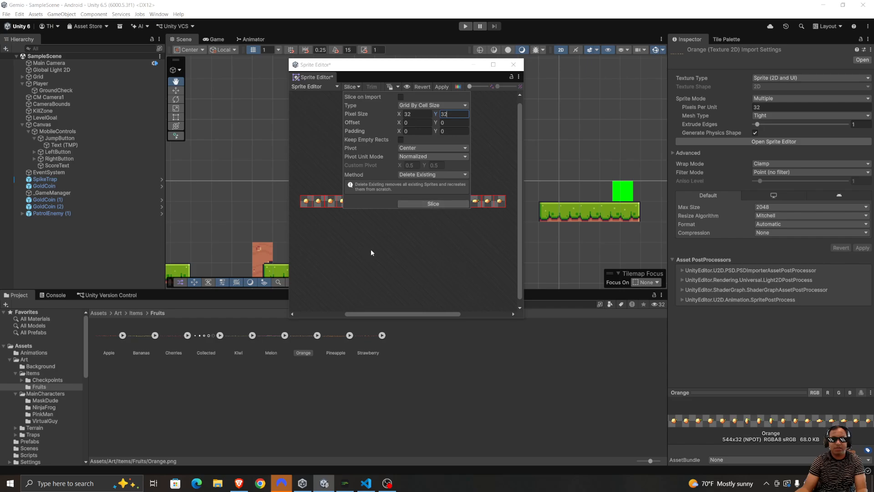
click(446, 88)
- Check several of the sliced Orange frames in the Sprite Editor and close the editor
click(306, 201)
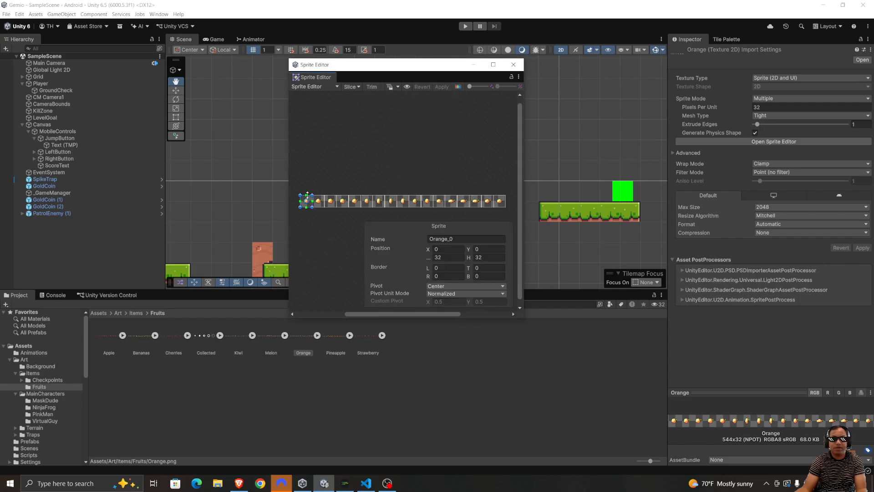
click(318, 201)
click(343, 201)
click(367, 201)
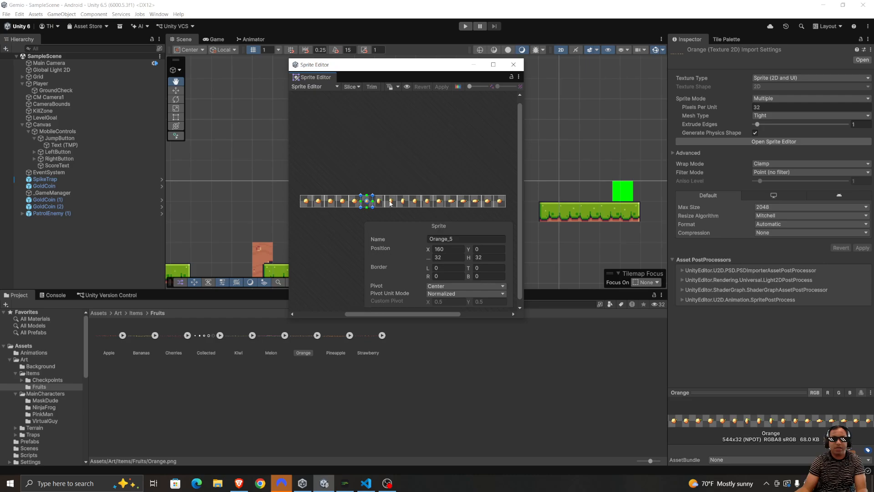
click(390, 201)
click(414, 201)
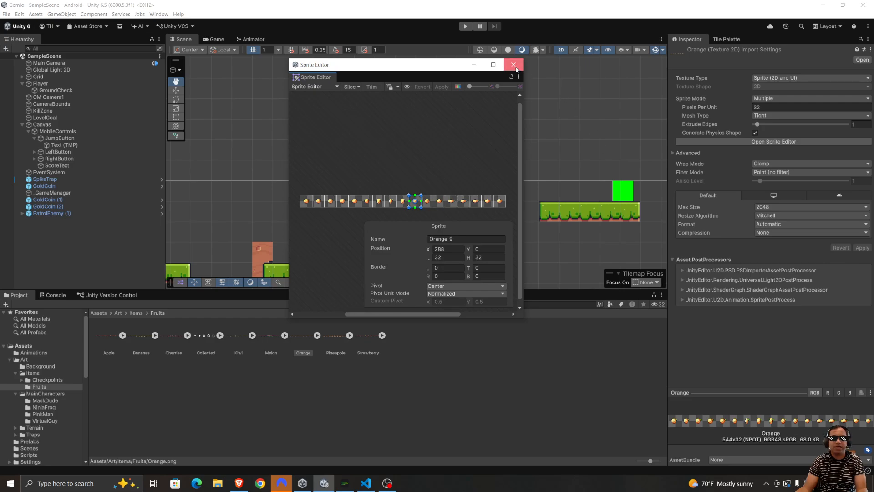
click(514, 65)
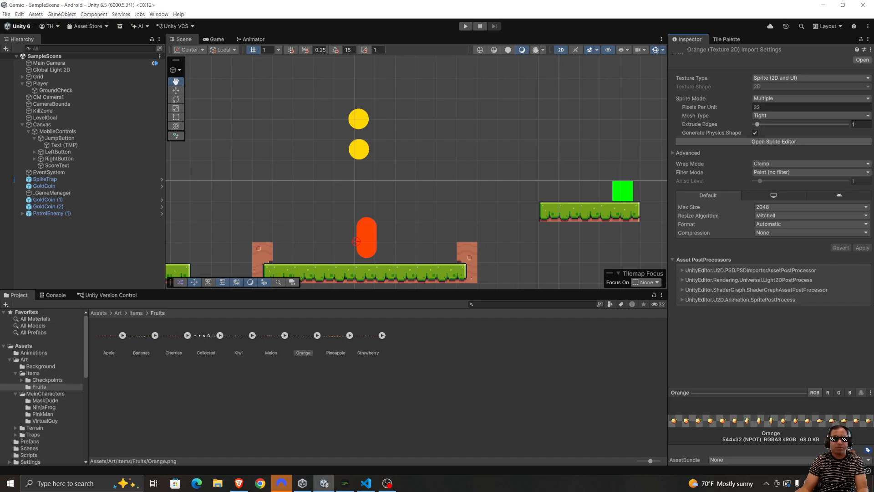
- Focus the scene on GoldCoin, review the Gemini chat's instructions for its new sprite and idle animation, and return to Unity
click(61, 187)
double_click(61, 187)
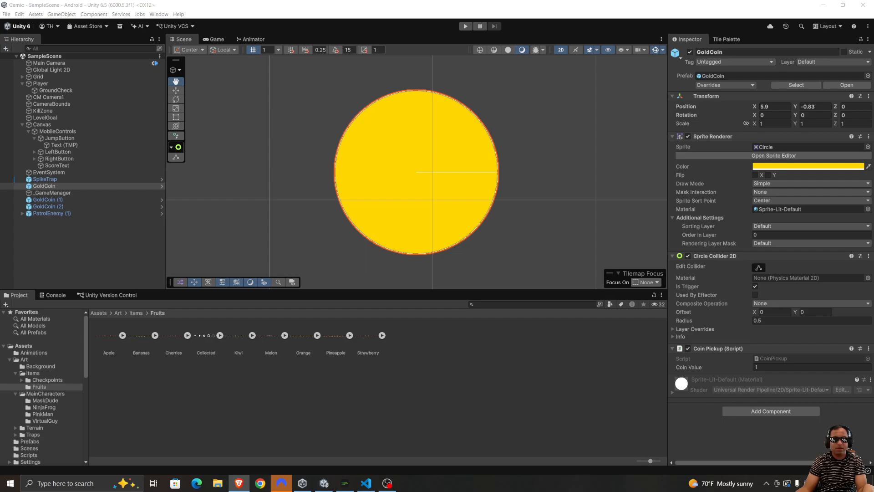
drag(346, 491, 347, 1)
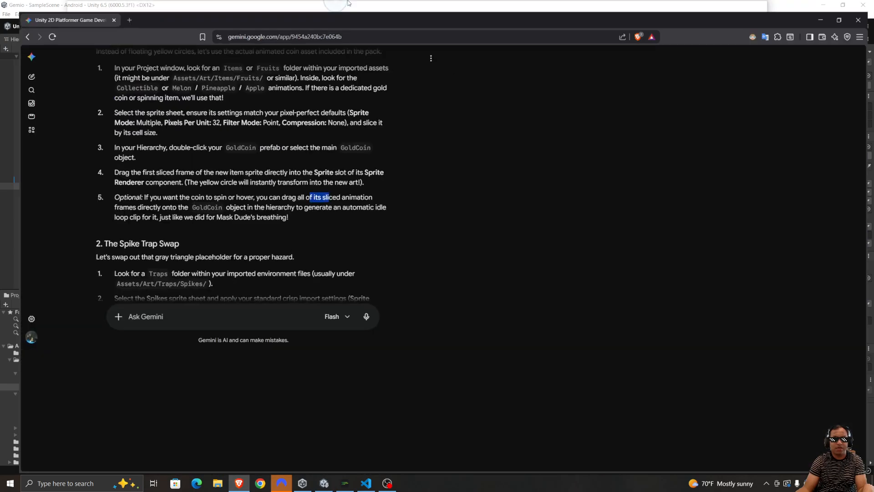
click(332, 247)
drag(318, 172, 569, 175)
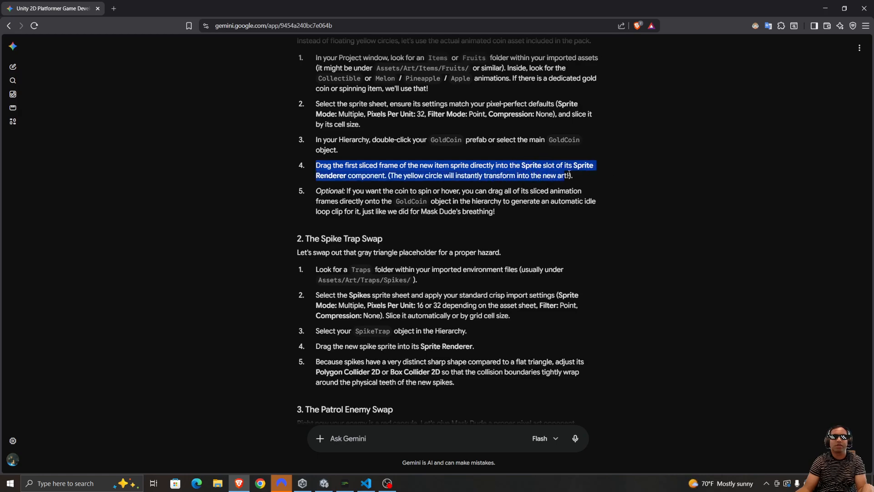
click(504, 173)
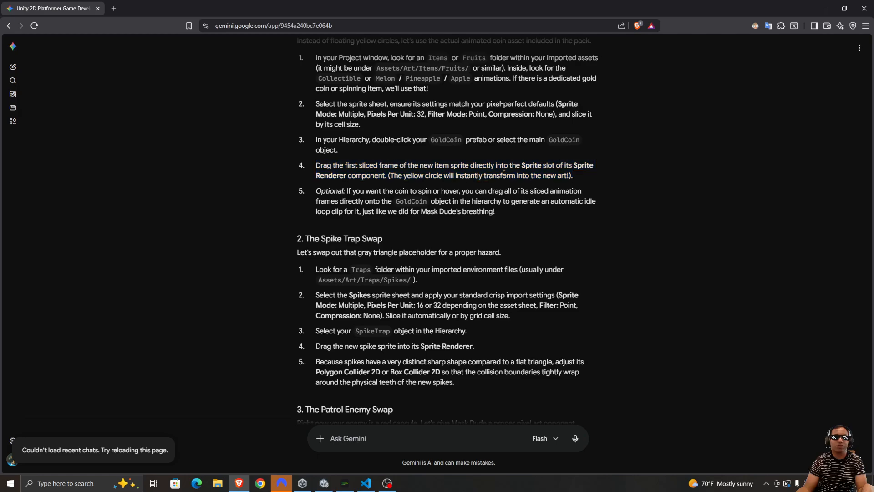
drag(429, 175, 588, 177)
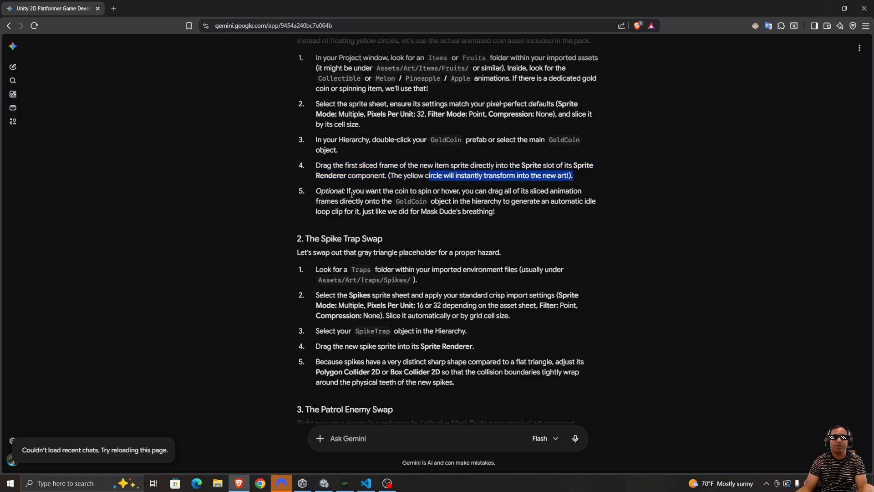
drag(346, 191, 374, 201)
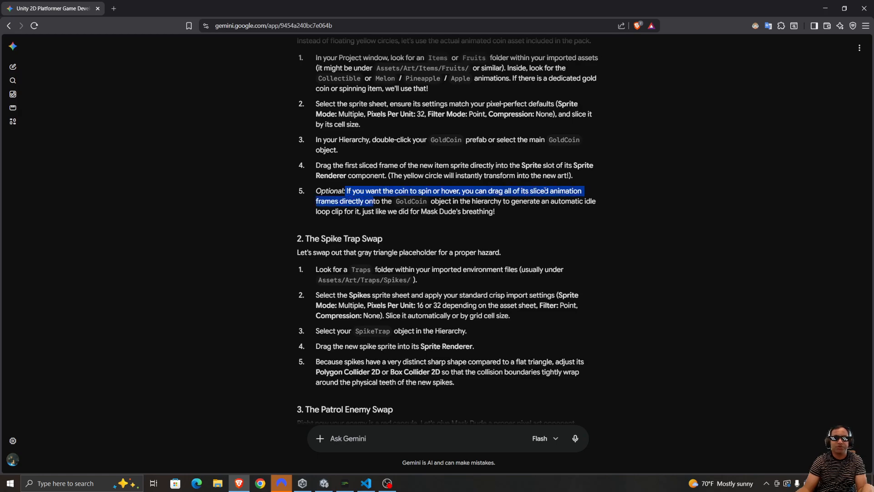
click(488, 195)
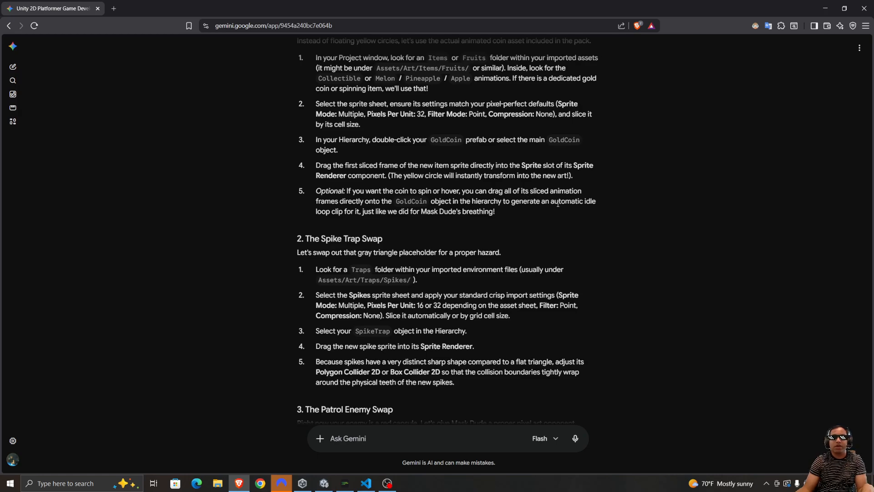
drag(344, 211, 398, 213)
click(426, 214)
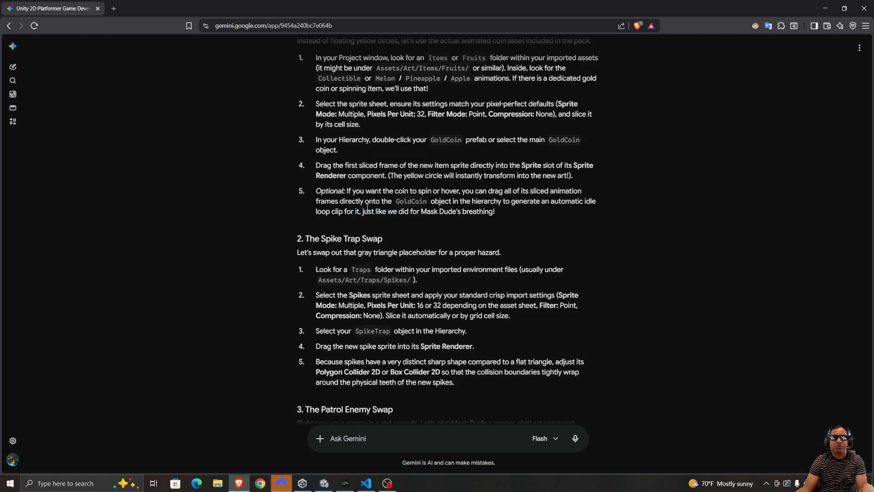
key(super+Down)
key(super+Down)
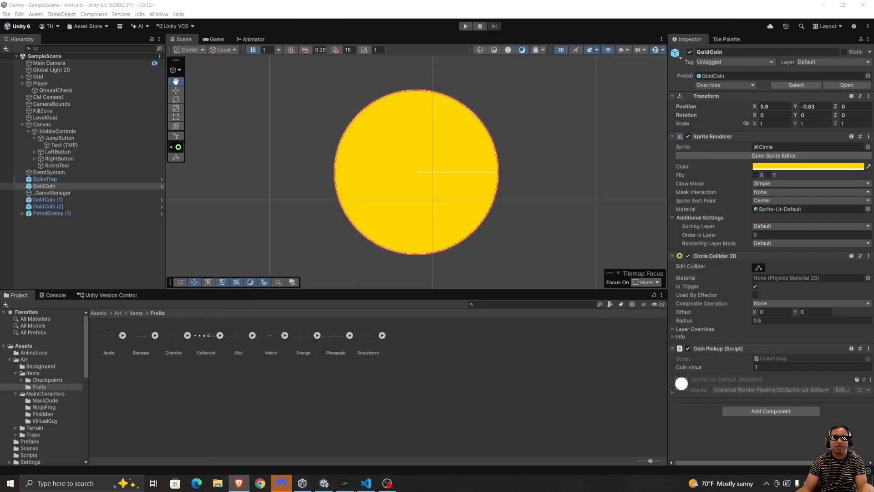
- Expand the Orange sheet and add all frames from Orange_0 to Orange_16 to the GoldCoin object as a new animation
click(317, 336)
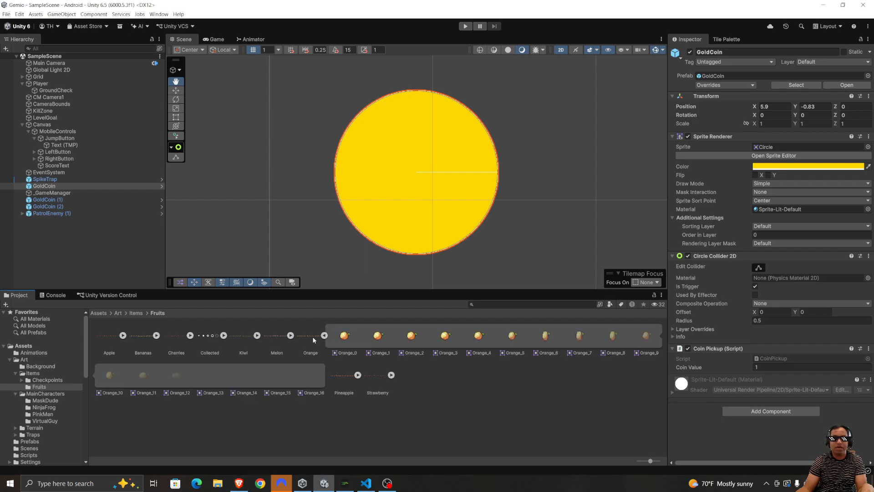
shift+click(304, 378)
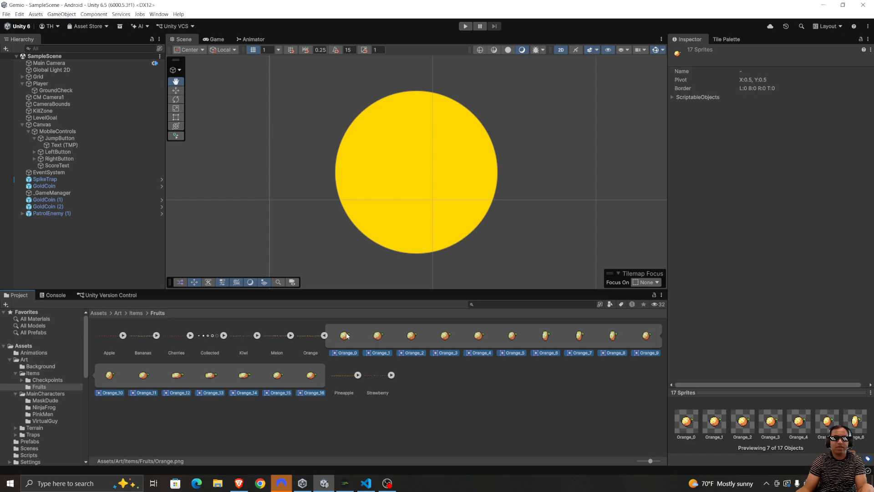
drag(346, 336, 44, 187)
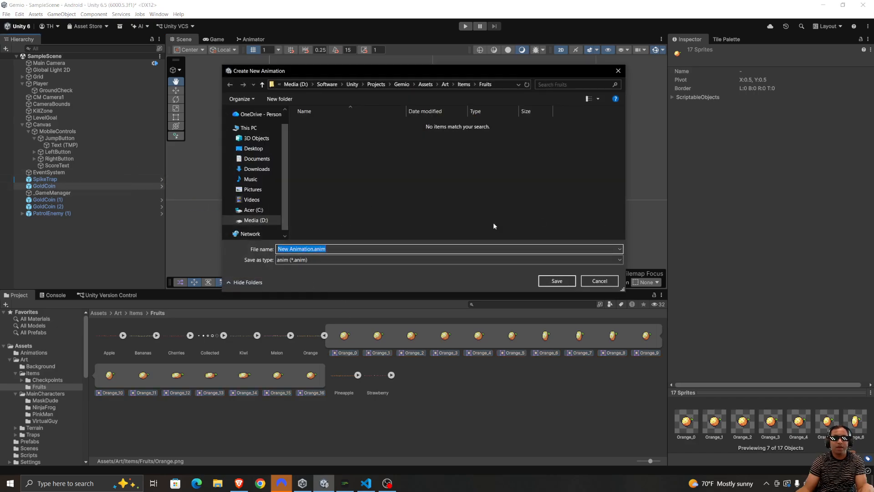
- Save the new animation clip as Orange_Idle in the project's Assets/Animations folder
click(262, 84)
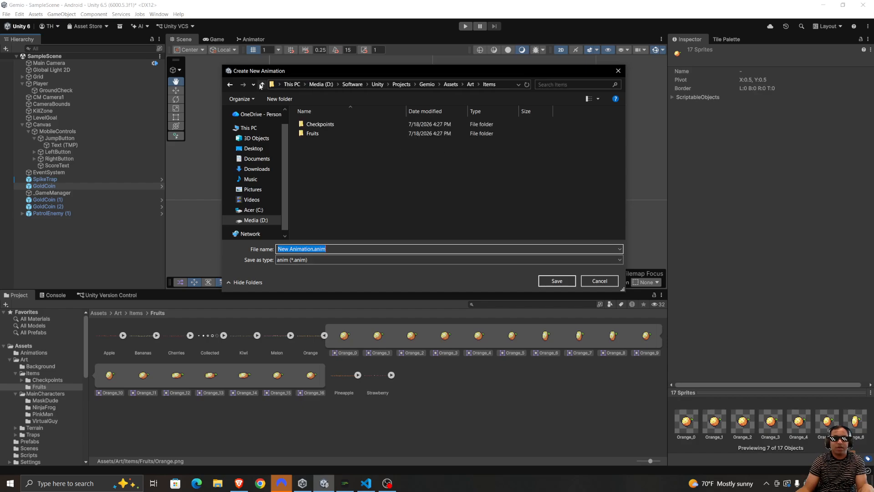
click(262, 85)
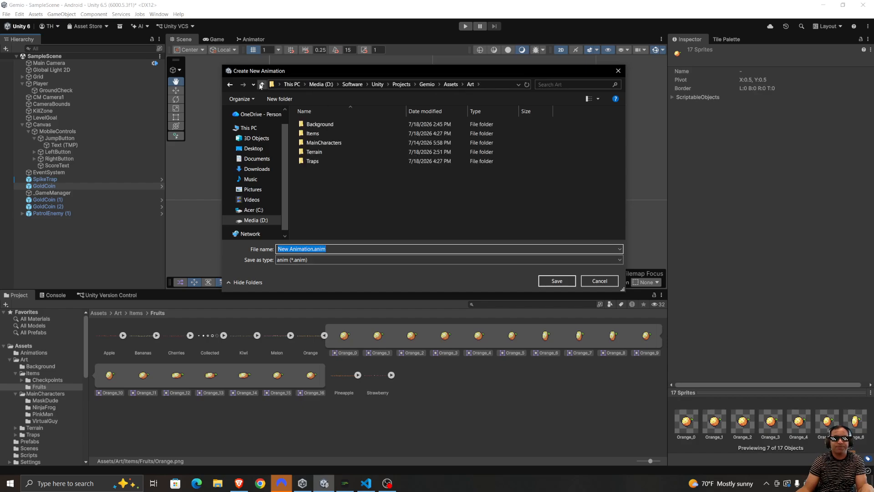
click(262, 85)
double_click(376, 122)
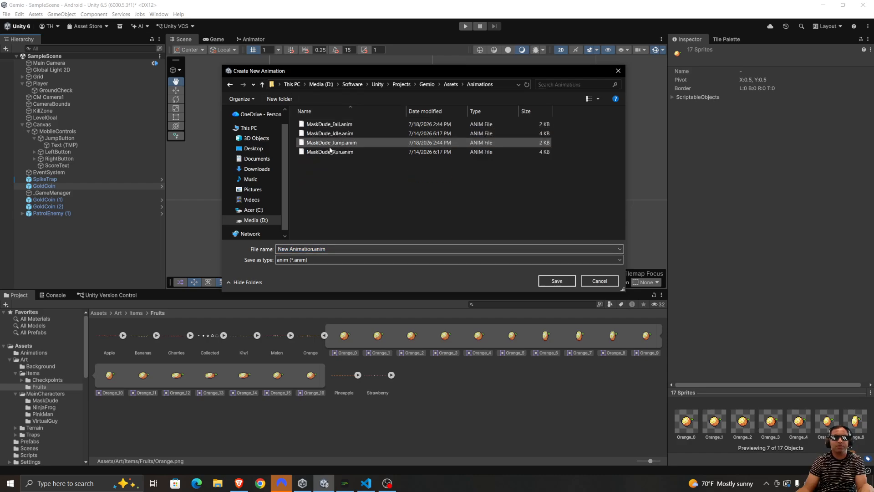
click(327, 249)
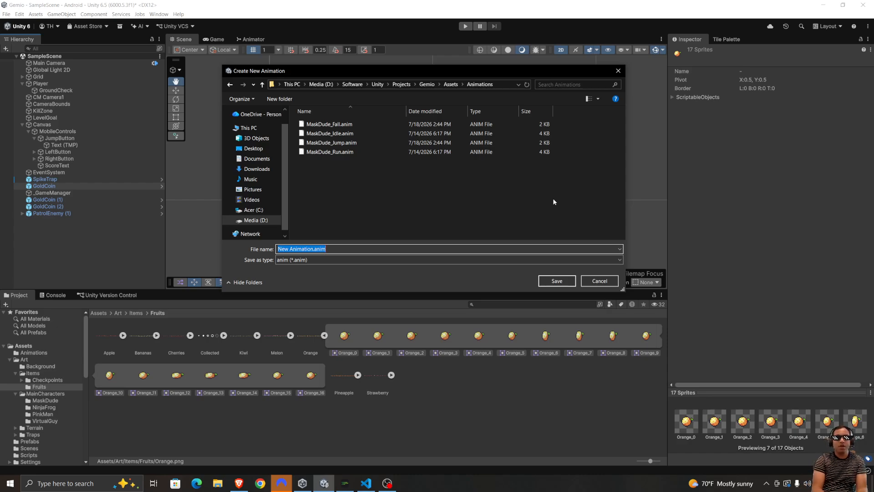
text(Orange)
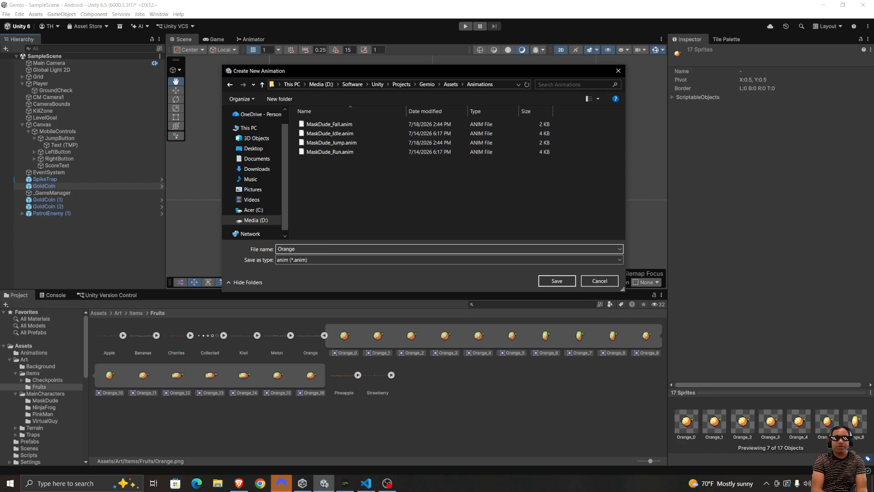
text(_Idle)
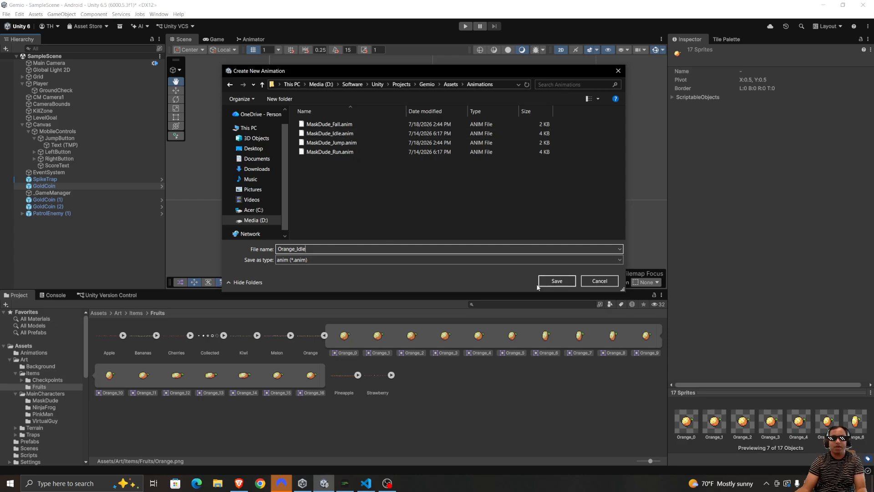
click(557, 281)
click(377, 231)
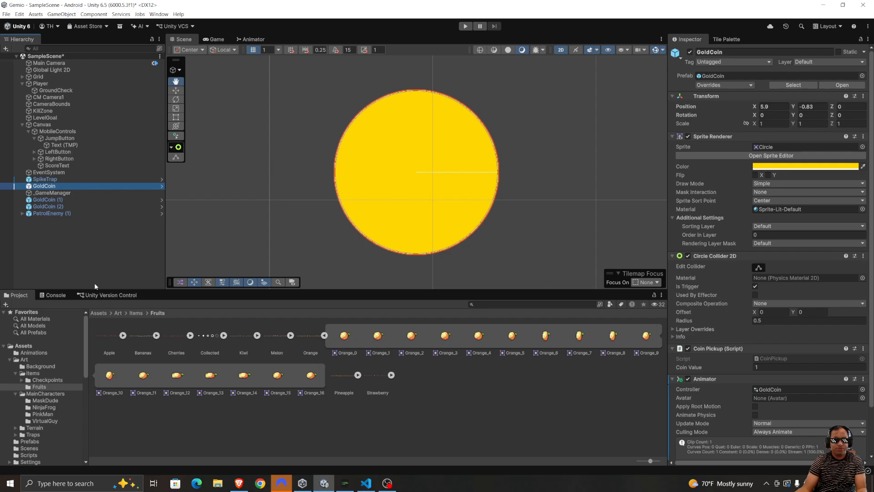
- Open the Assets/Animations folder, inspect the GoldCoin animator controller, and reselect the GoldCoin object in the scene
click(238, 484)
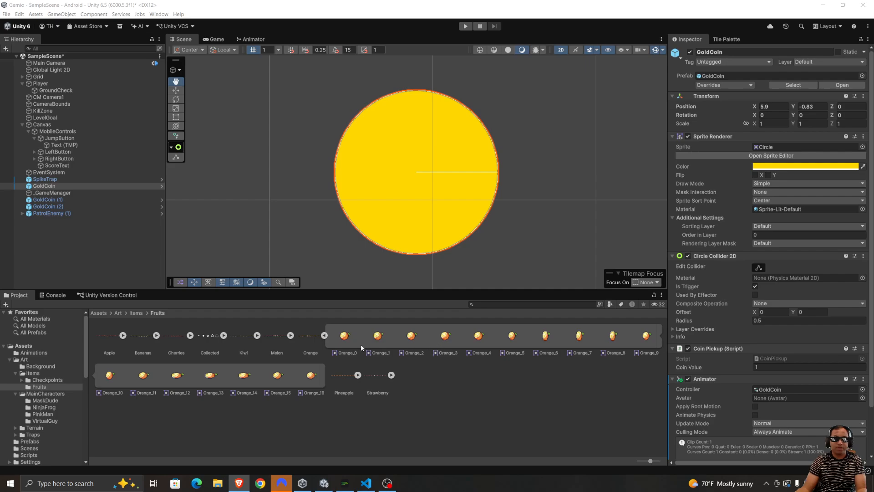
click(100, 313)
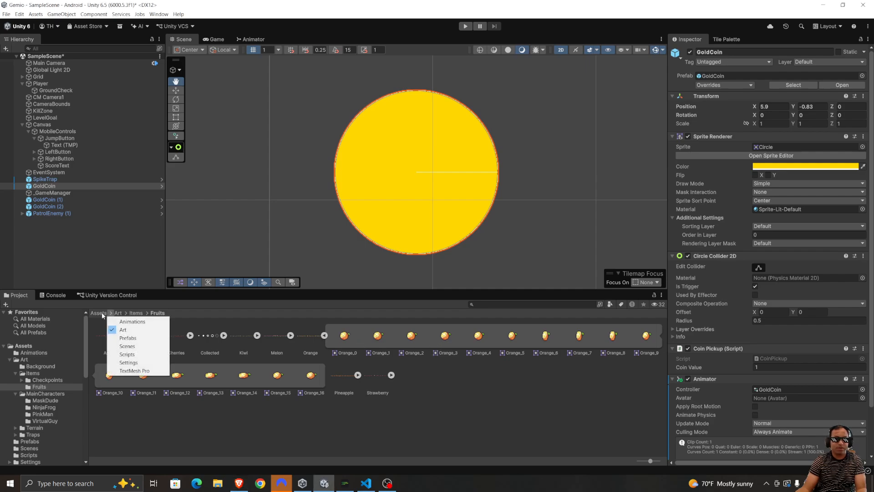
double_click(116, 347)
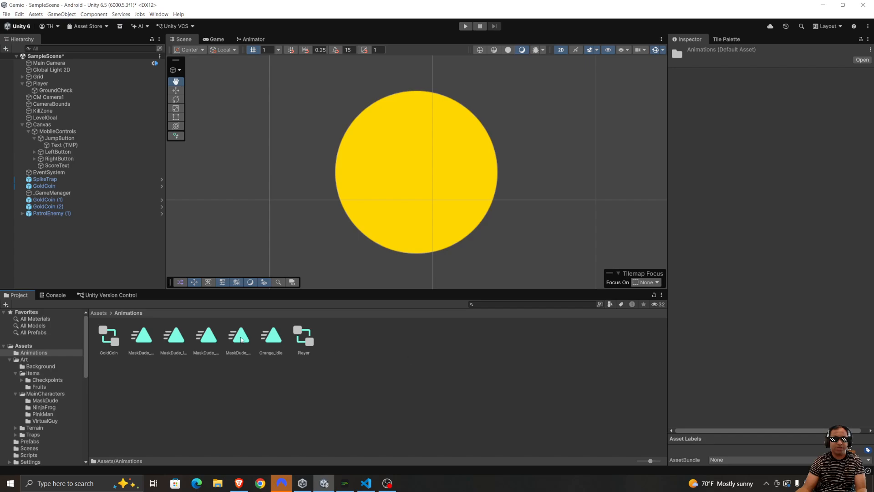
click(115, 344)
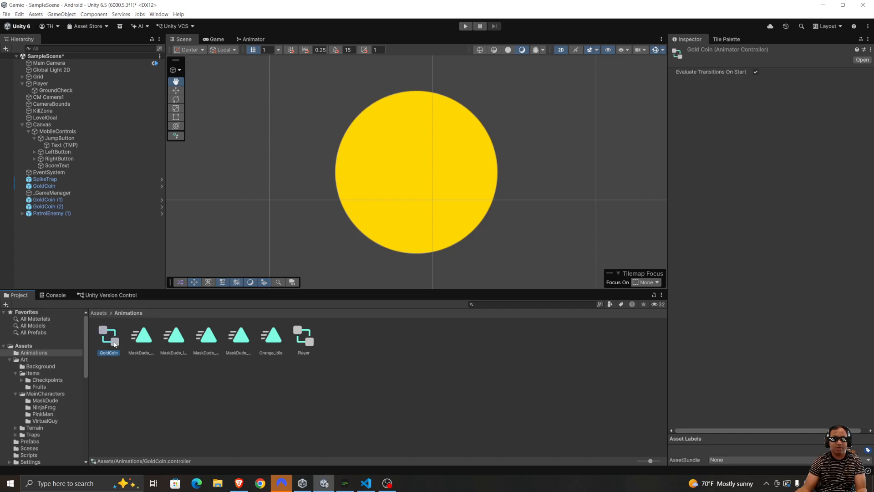
click(134, 187)
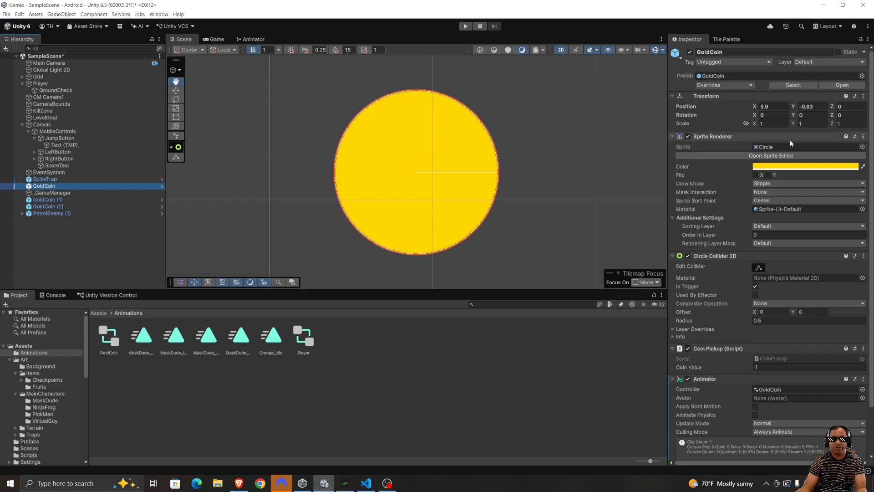
- Try to assign the Orange_Idle animation clip to the GoldCoin object's Sprite Renderer
click(115, 347)
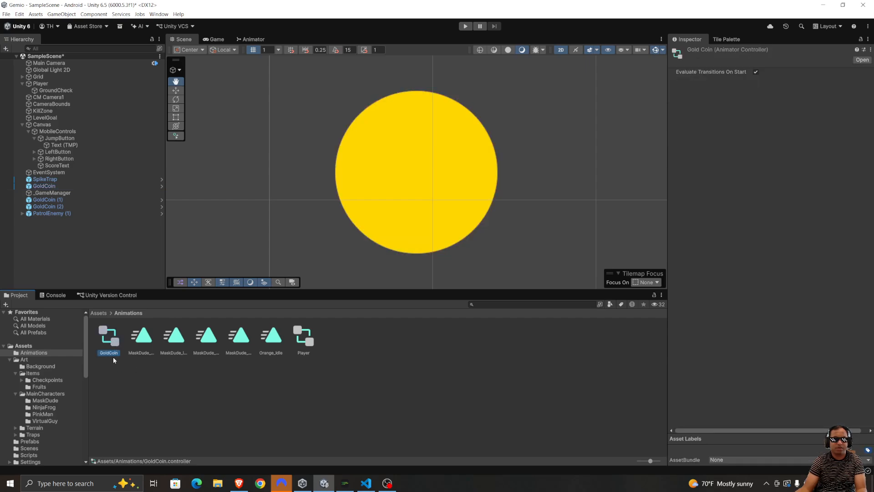
click(44, 186)
click(279, 340)
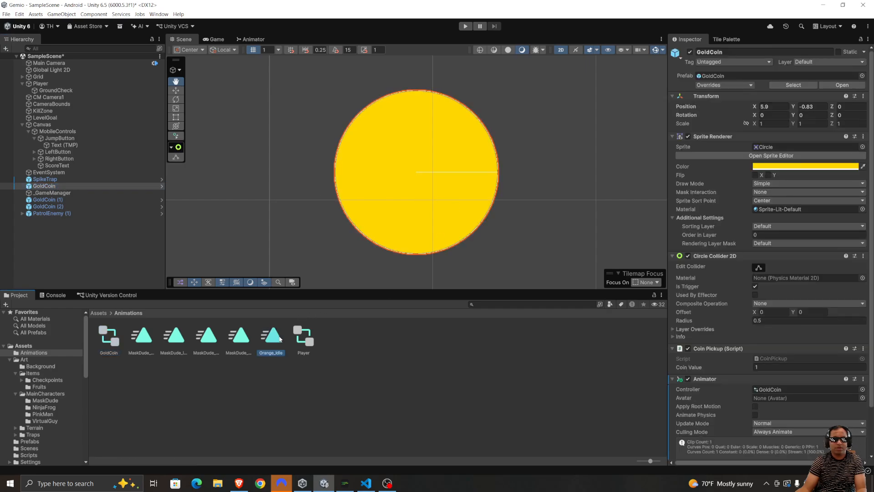
click(63, 186)
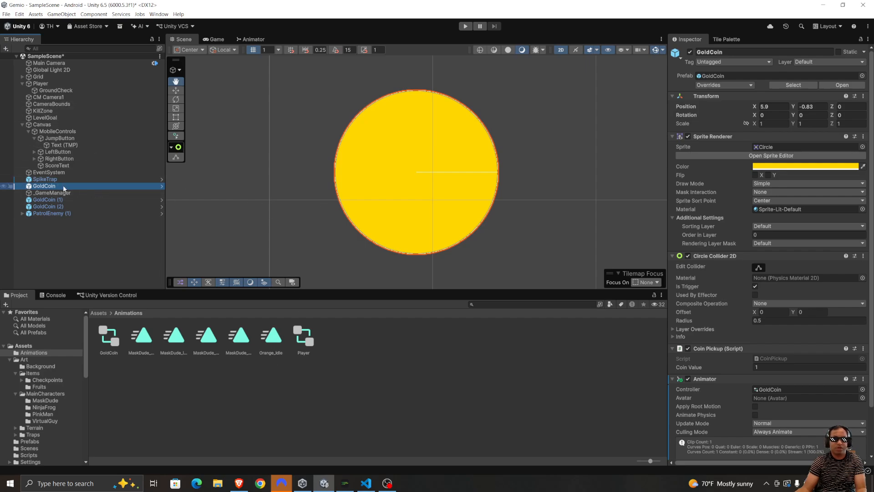
click(274, 340)
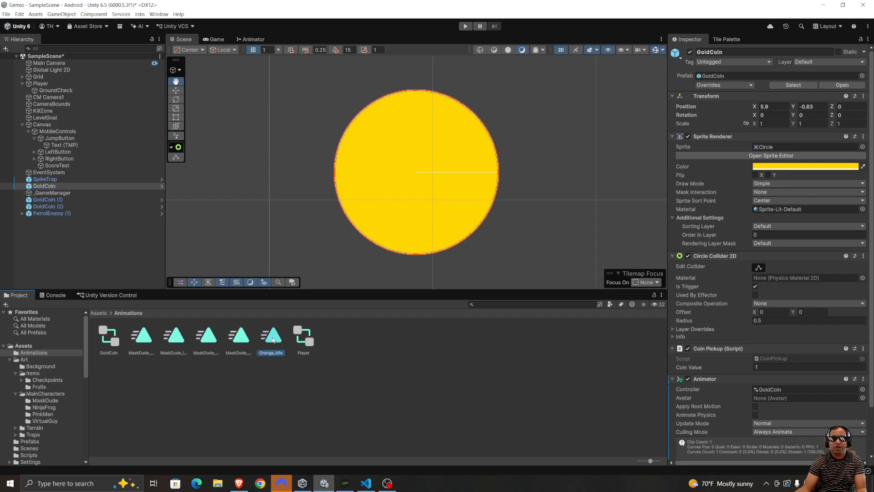
drag(274, 340, 741, 174)
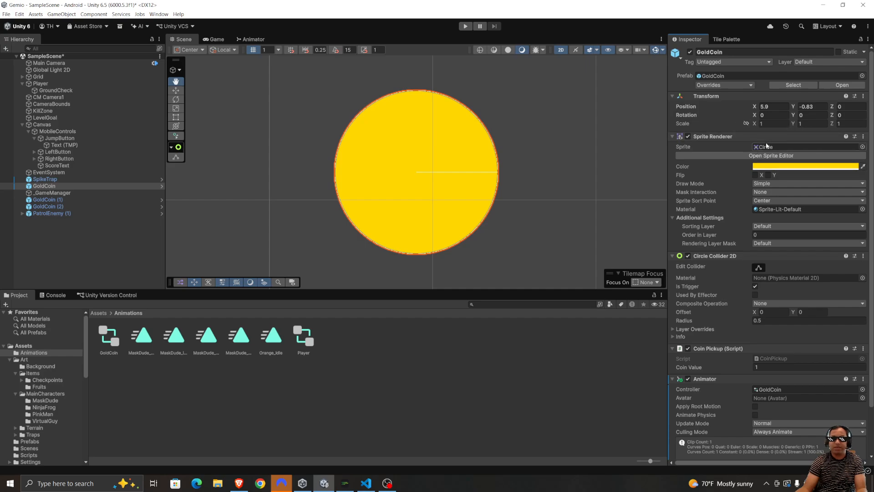
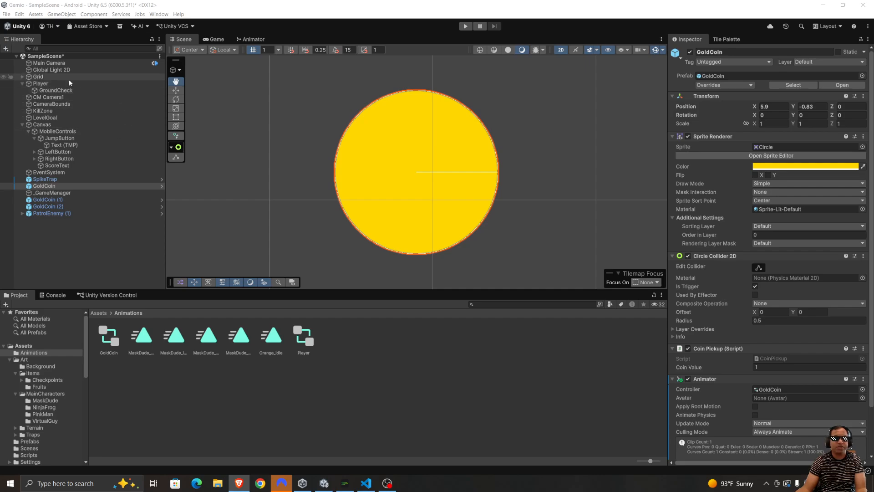
- Check the Player's sprite setup and set GoldCoin's Sprite Renderer sprite to Orange_0 from Assets/Art/Items/Fruits
click(53, 84)
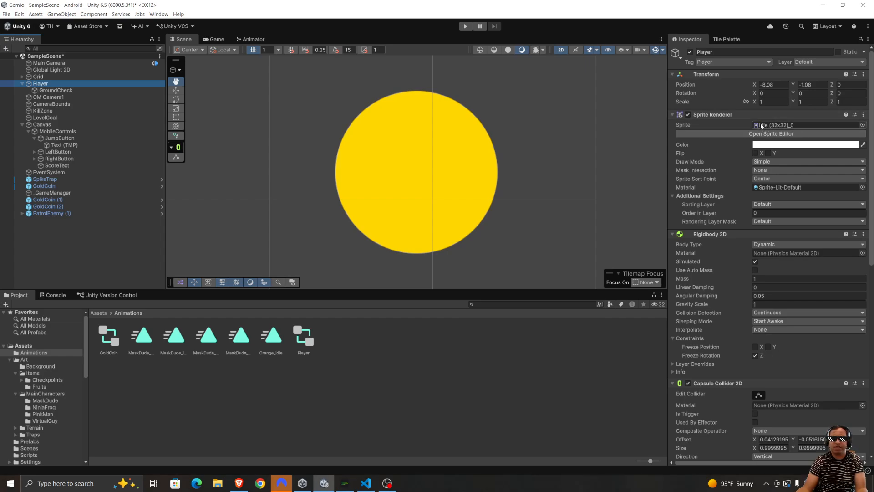
click(63, 186)
click(98, 313)
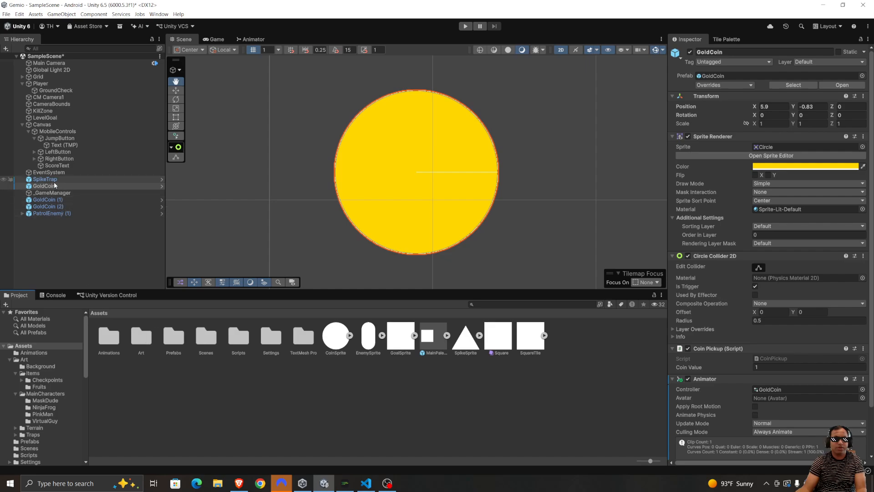
double_click(141, 337)
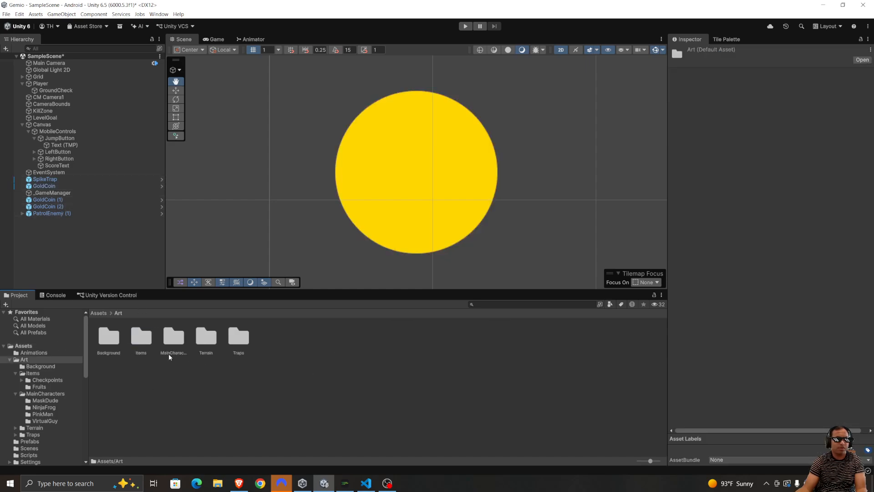
double_click(141, 337)
double_click(142, 338)
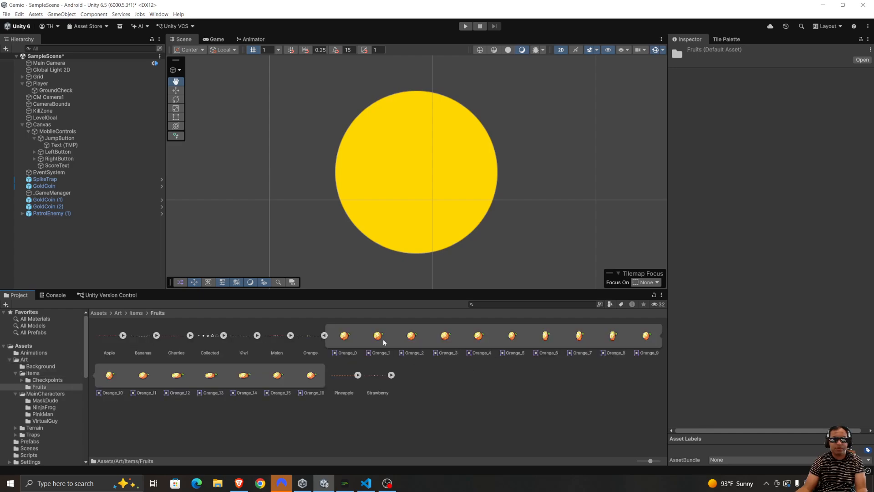
click(51, 185)
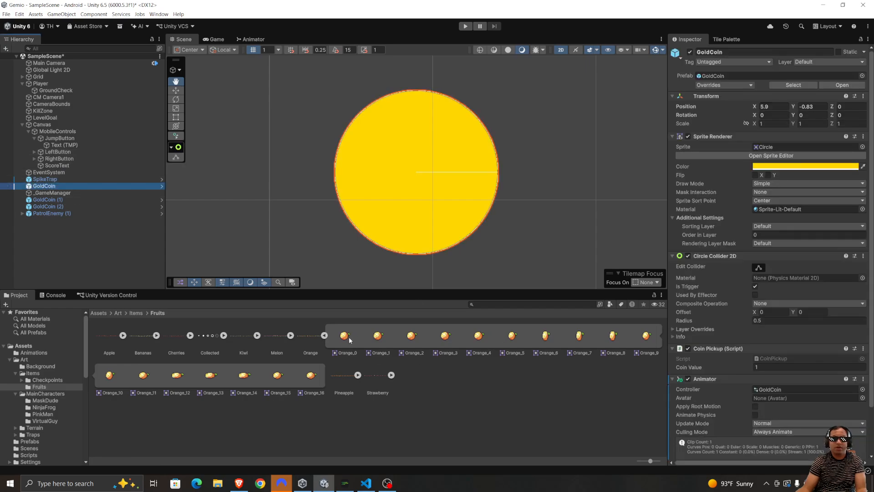
drag(350, 339, 790, 147)
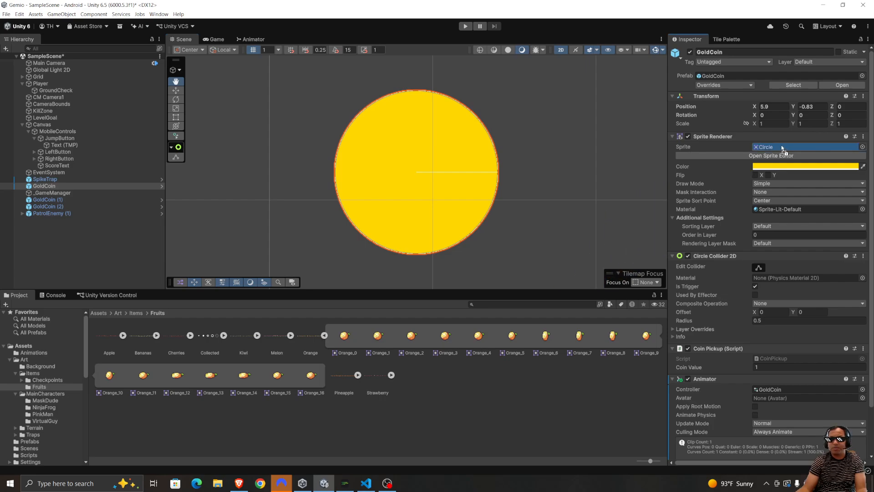
drag(783, 148, 781, 148)
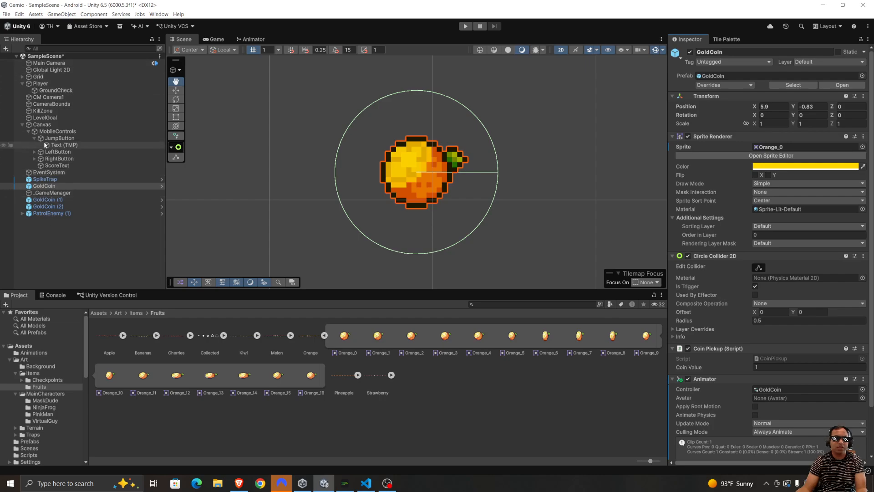
- Play-test the level, running the player across the first platform and jumping to collect the orange fruit coin
click(50, 84)
key(f)
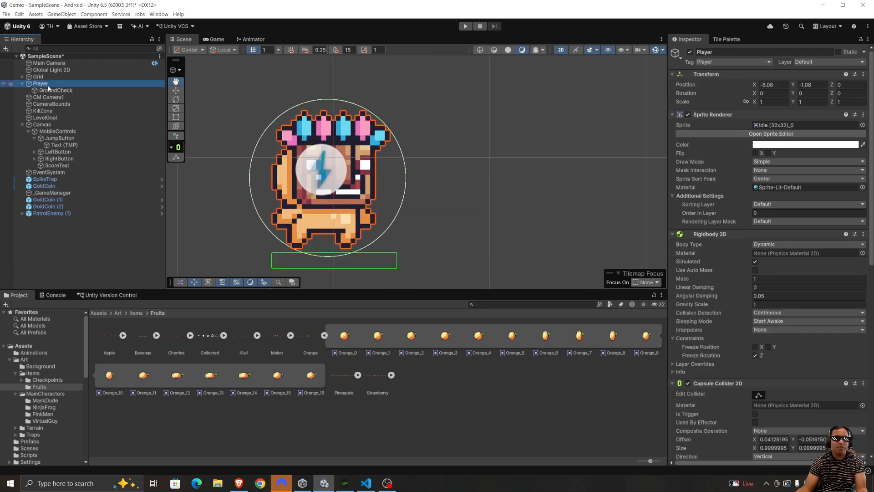
scroll(322, 142, down, 10)
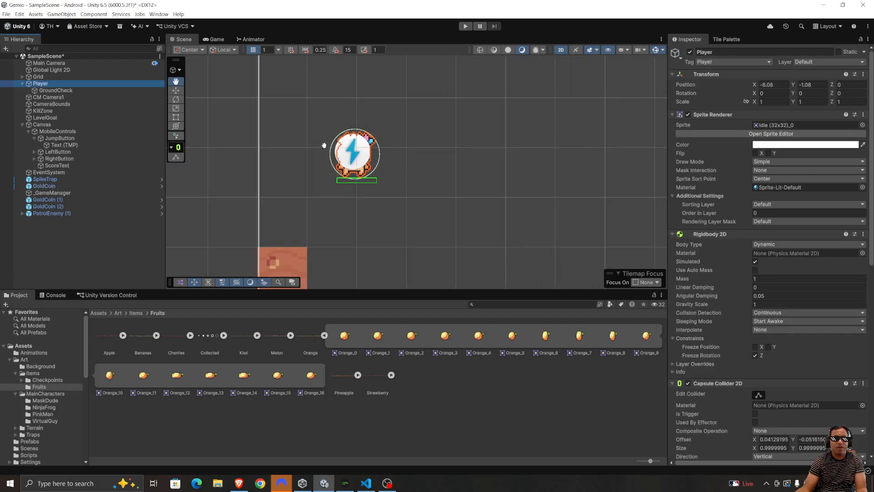
scroll(436, 155, down, 5)
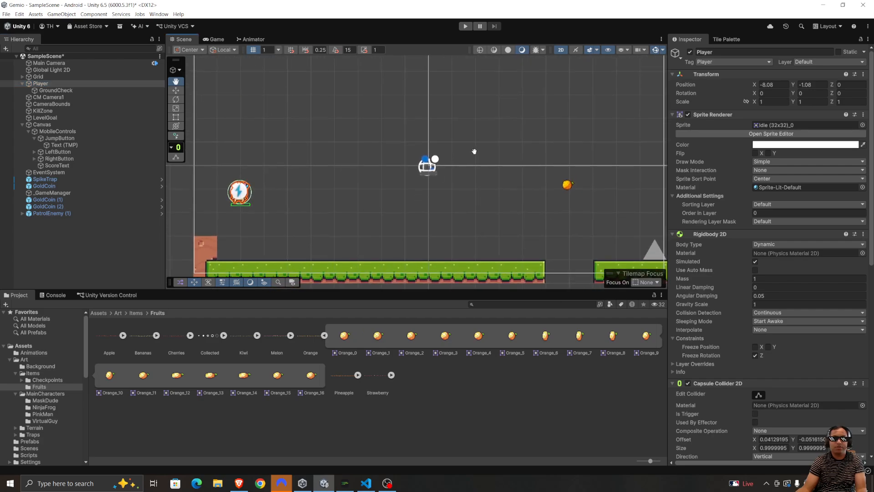
scroll(328, 223, down, 3)
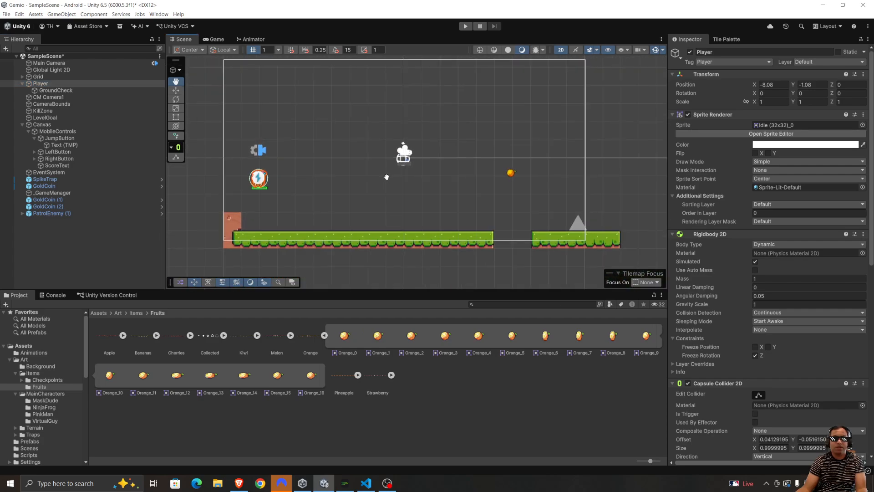
click(466, 27)
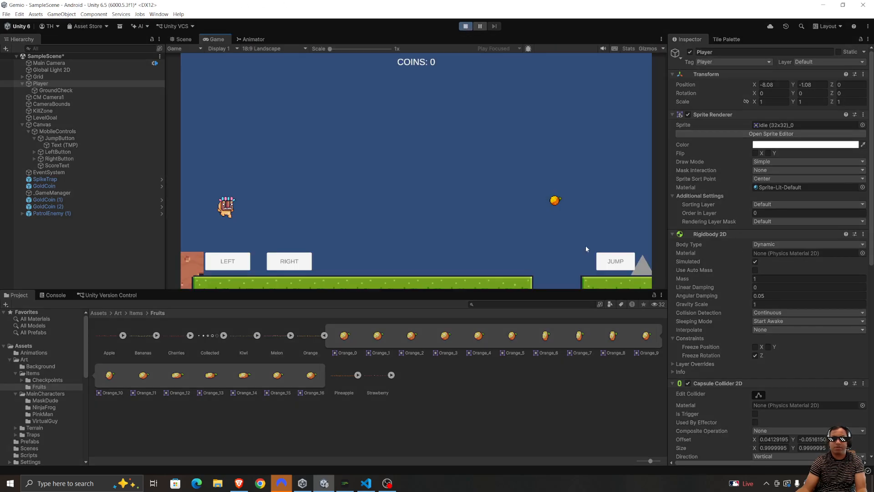
key(d)
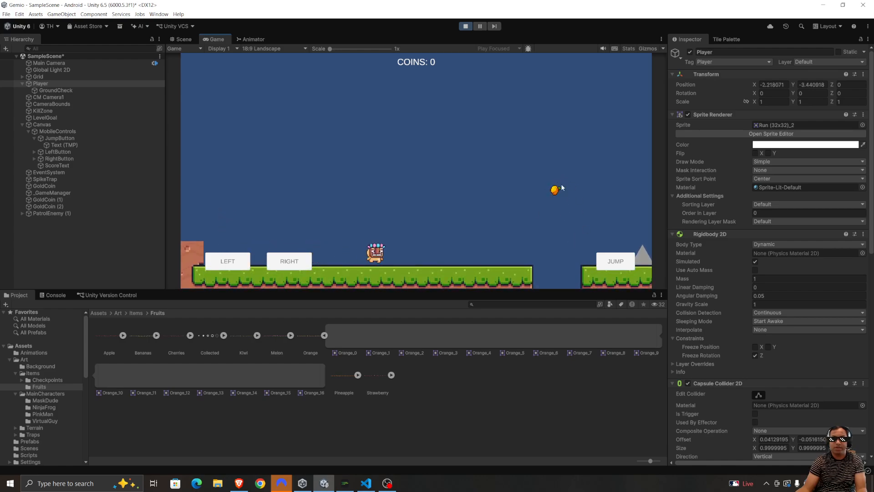
key(space)
key(a)
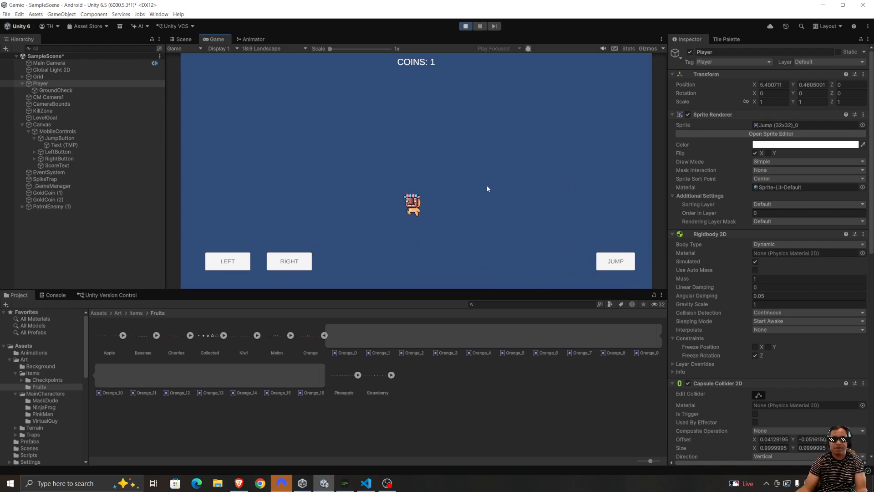
- Continue the play test past the gray spike and collect one of the two yellow coins above the enemy platform
key(d)
key(space)
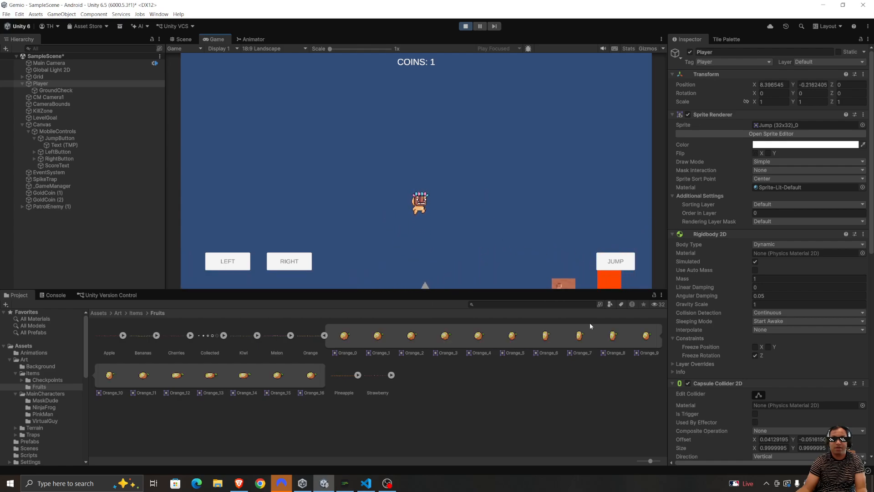
key(d)
key(a)
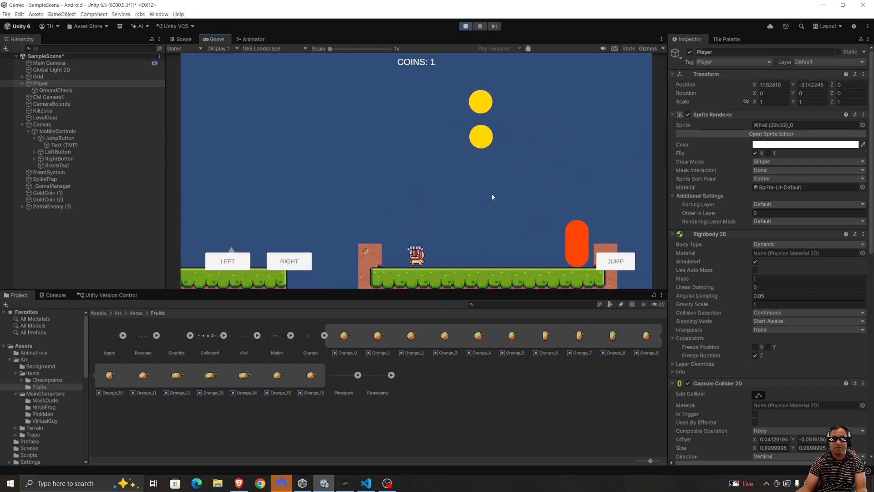
key(space)
key(d)
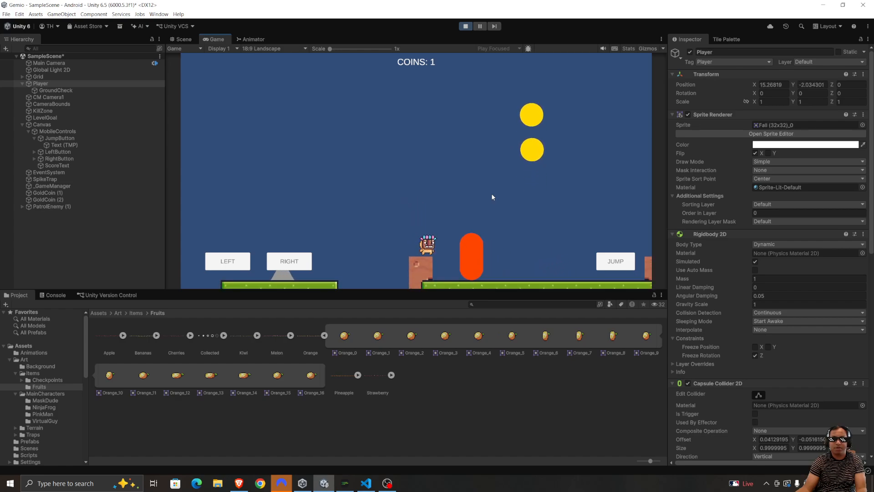
key(space)
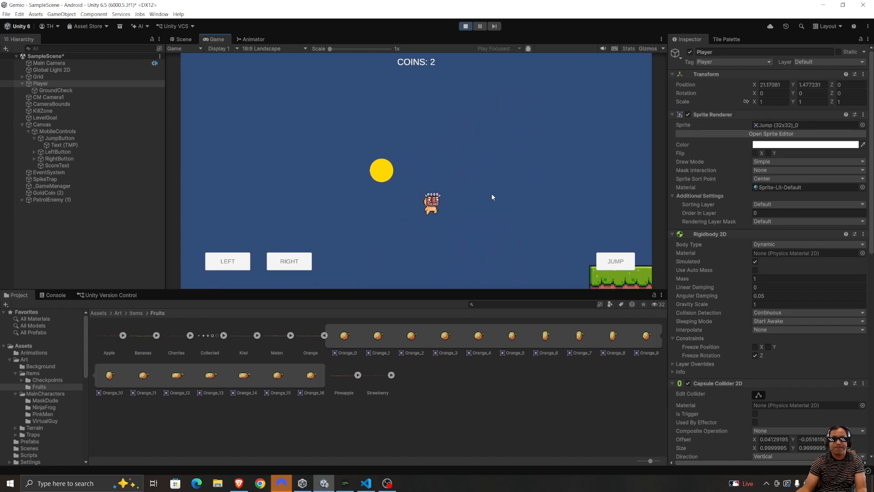
- Try jumping to the remaining yellow coin, run back toward the spike, and stop the play test
key(a)
key(space)
key(d)
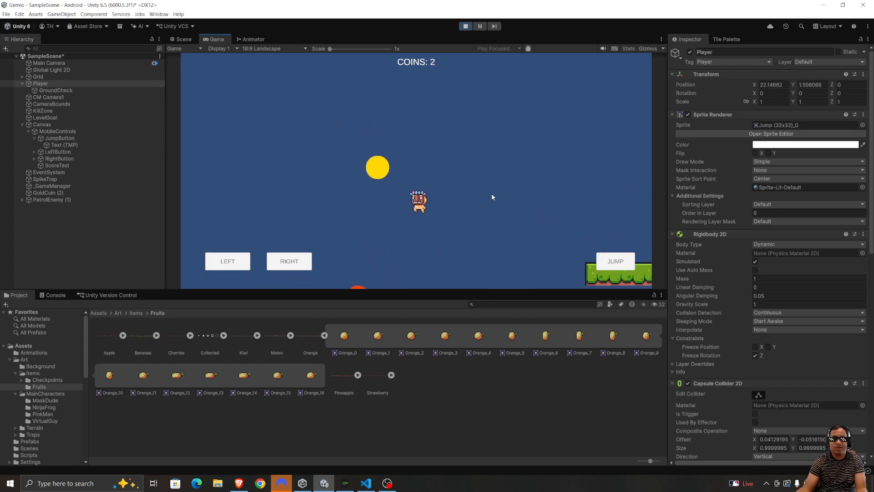
key(a)
key(space)
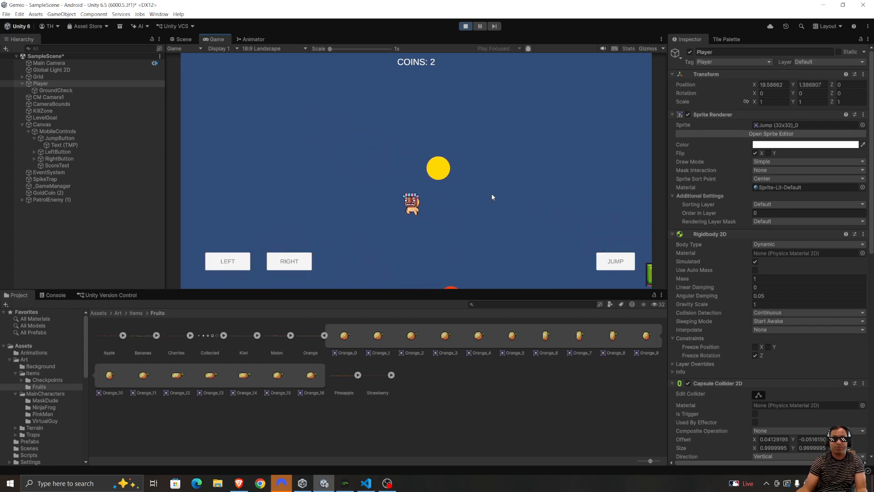
key(space)
key(a)
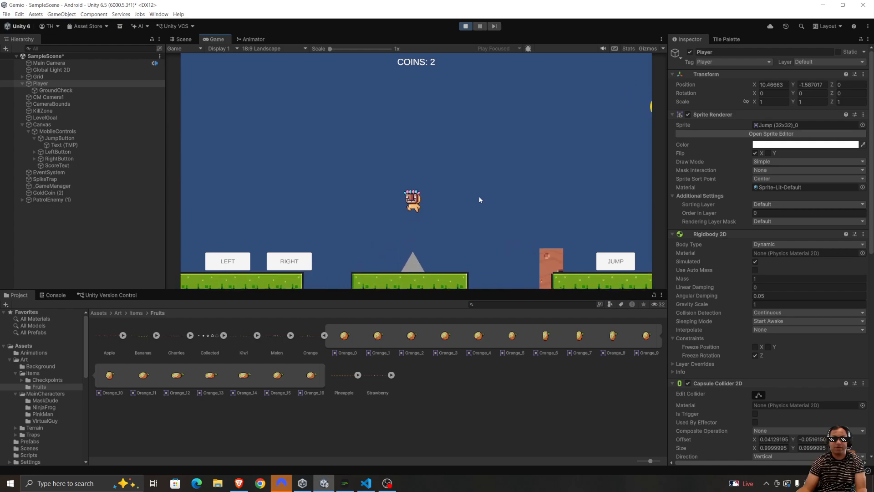
click(466, 26)
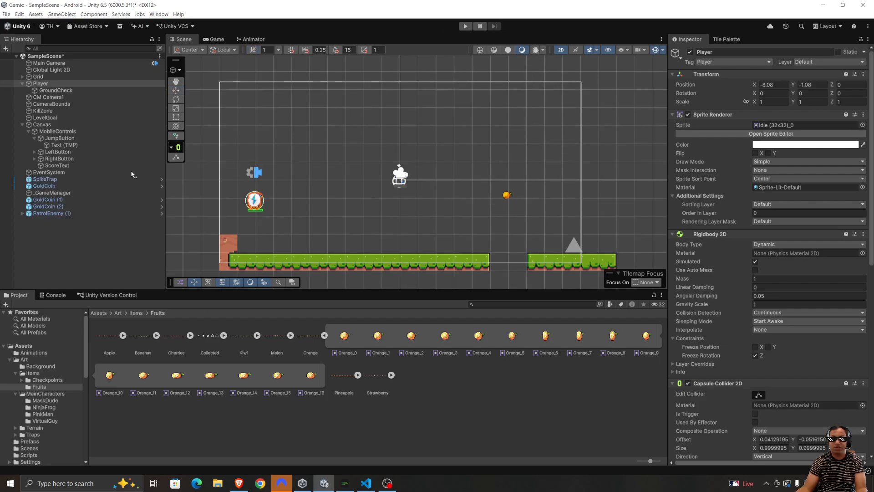
- Examine the level's coins, spike and enemy in the scene, comparing the GoldCoin and SpikeTrap objects' component settings
click(69, 186)
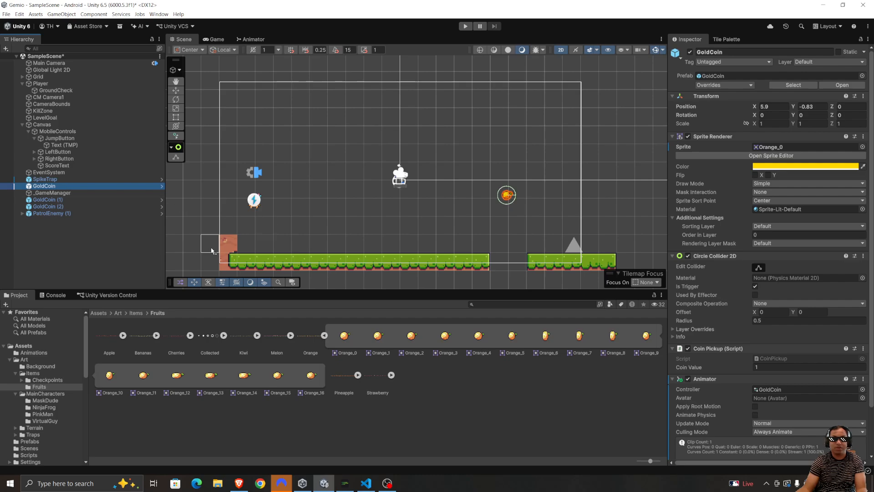
scroll(471, 164, down, 3)
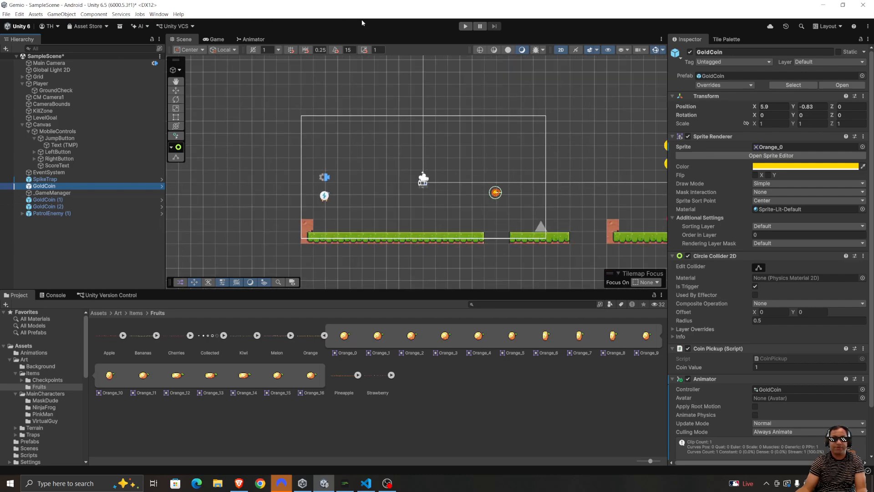
click(175, 93)
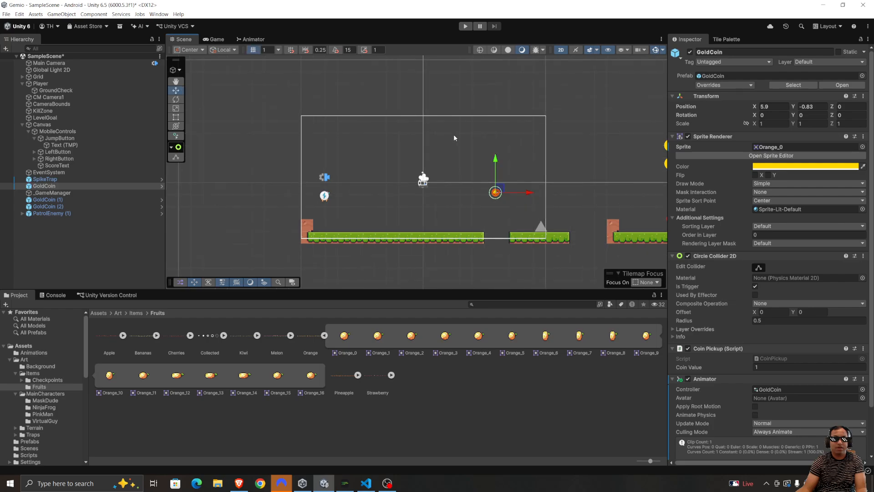
click(454, 136)
click(176, 81)
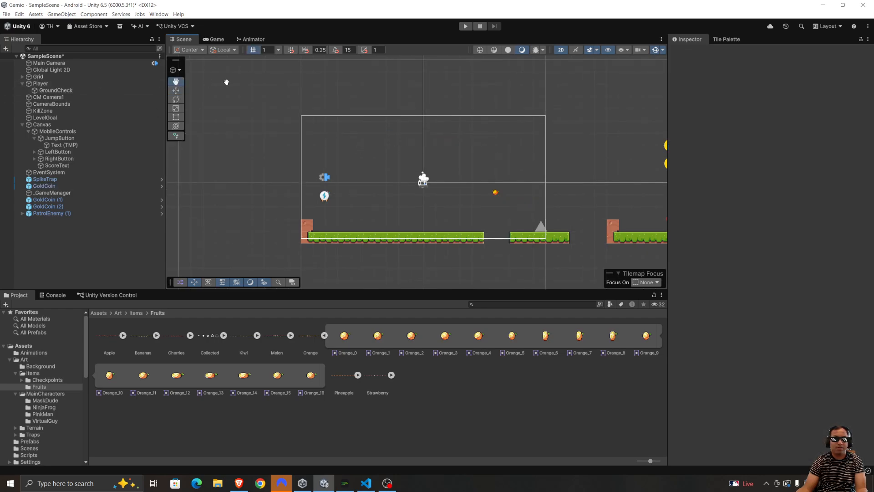
drag(560, 124, 476, 144)
drag(377, 175, 396, 191)
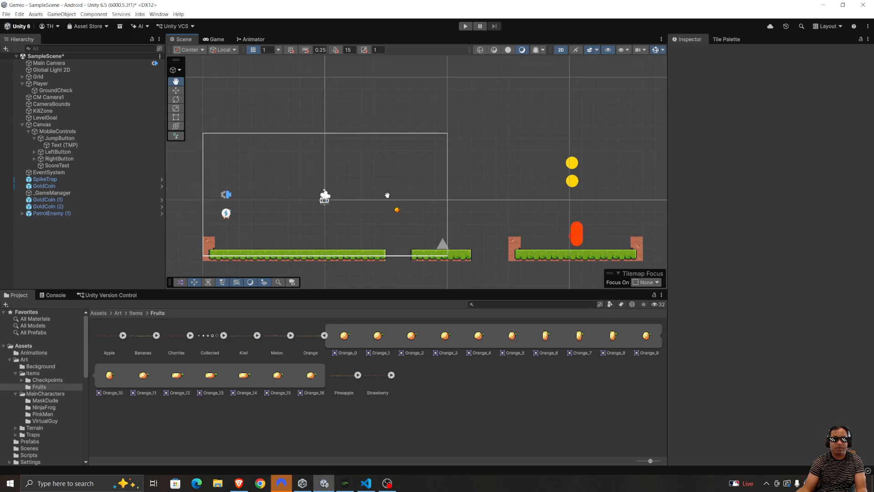
click(87, 179)
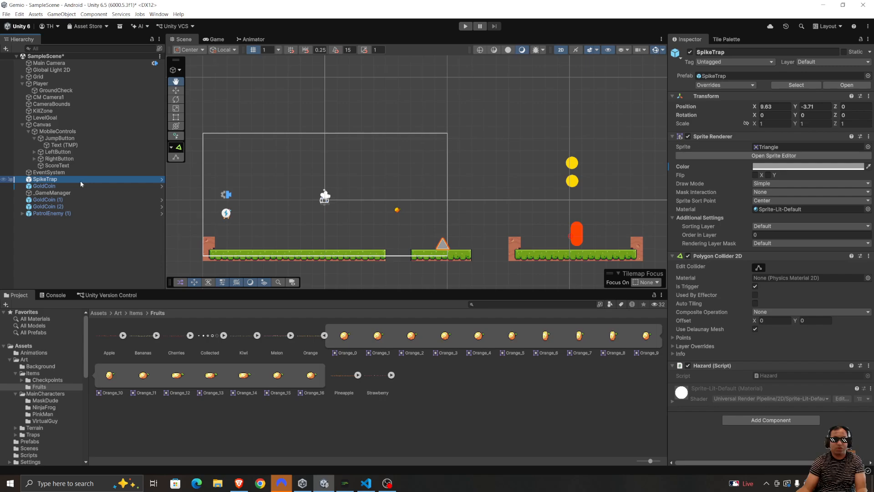
click(78, 185)
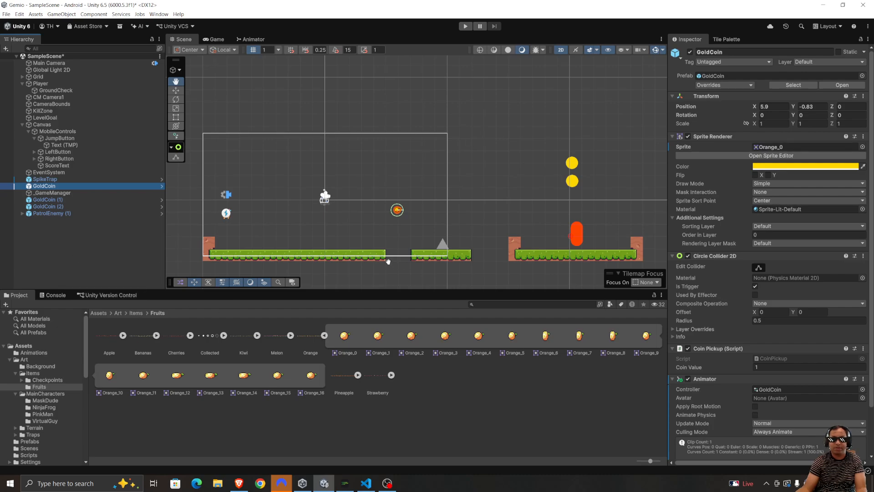
- Undo the sprite replacement on the GoldCoin object in the scene, restoring its Circle sprite
drag(395, 183, 417, 172)
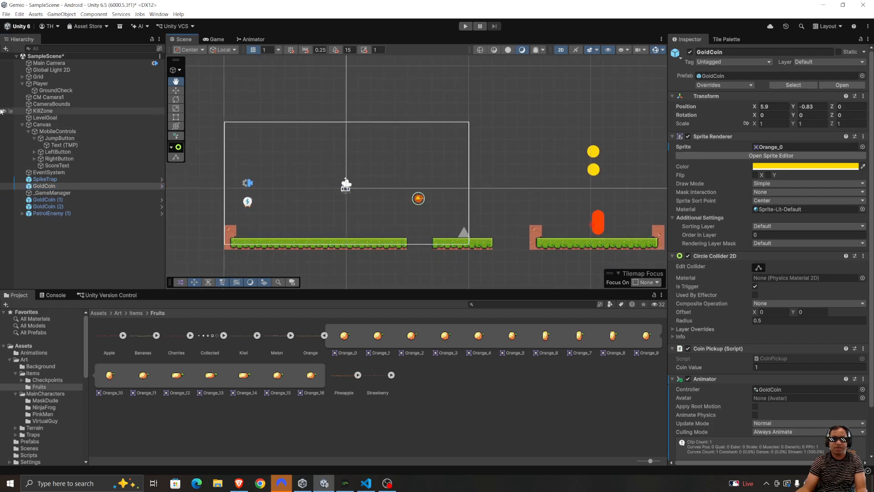
click(177, 91)
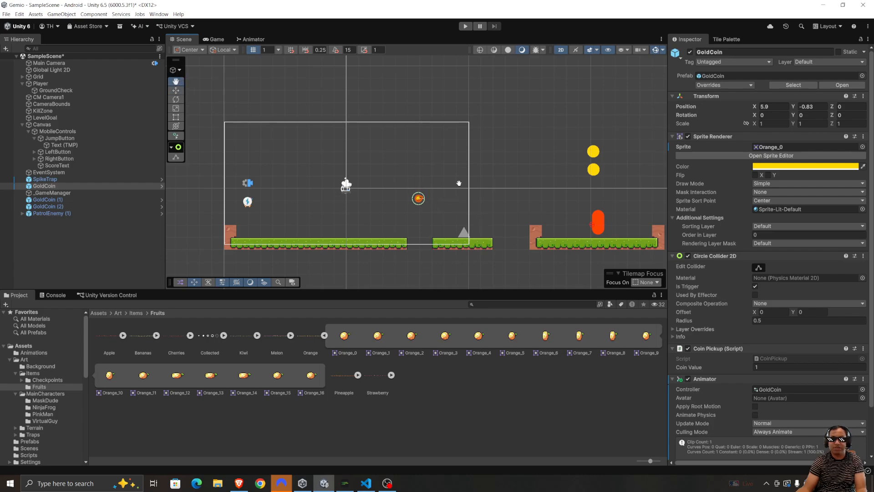
key(Up)
key(Up)
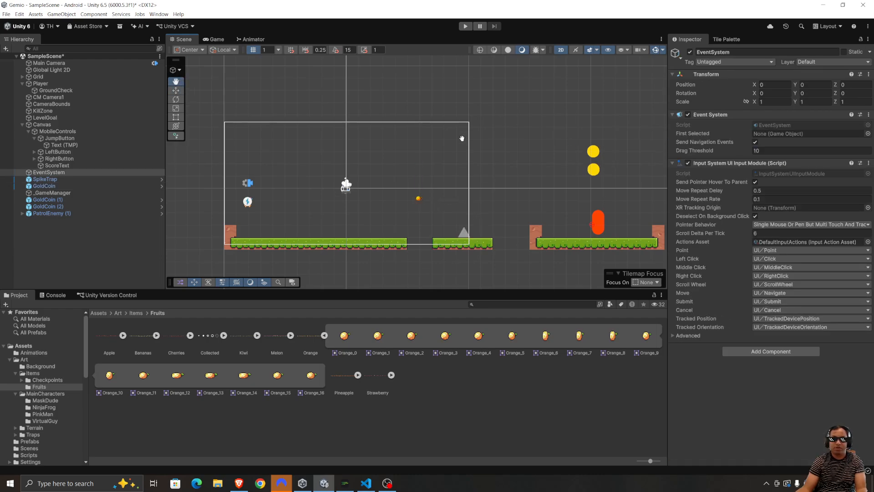
key(Down)
key(Down)
key(Down)
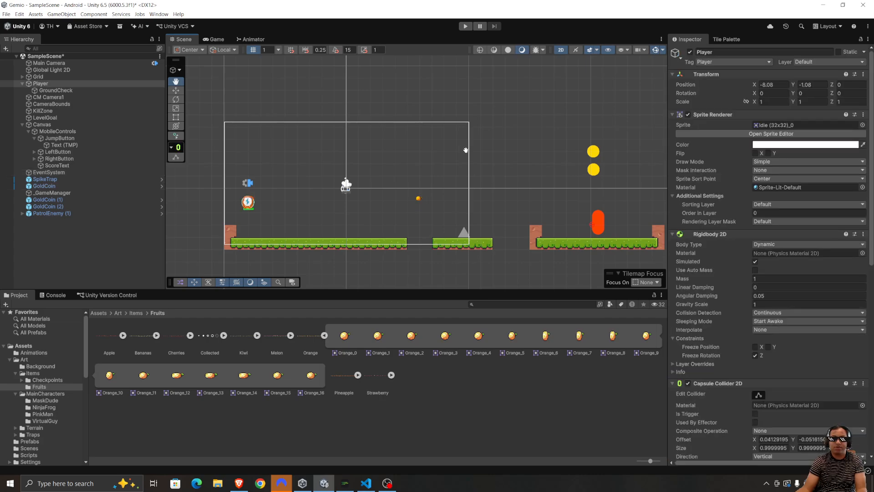
key(Up)
key(ctrl+z)
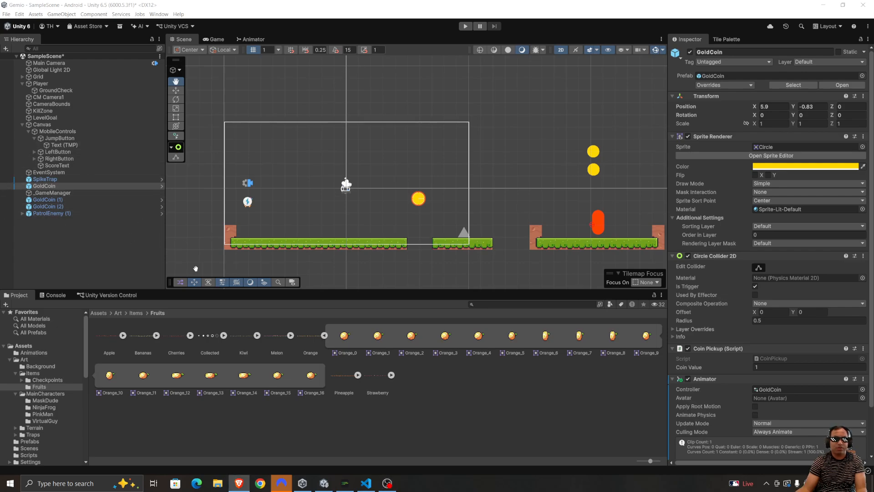
- Open the GoldCoin prefab from the Prefabs folder for editing
click(100, 313)
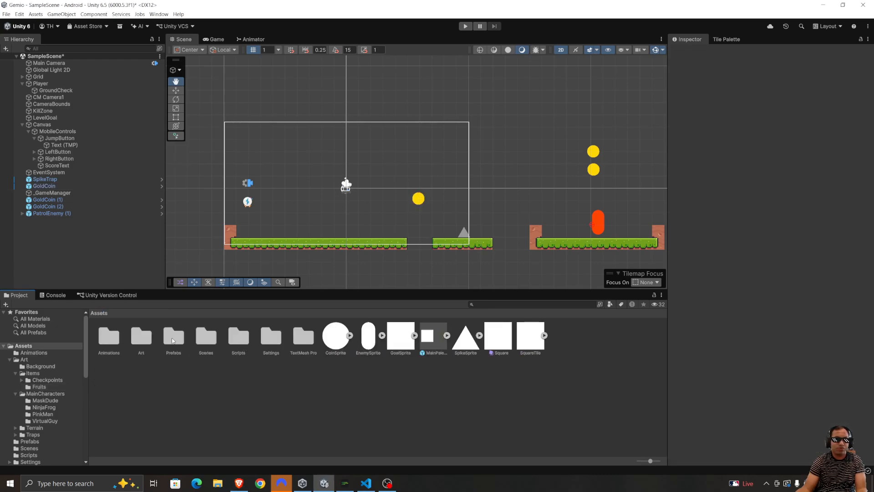
double_click(173, 338)
click(100, 337)
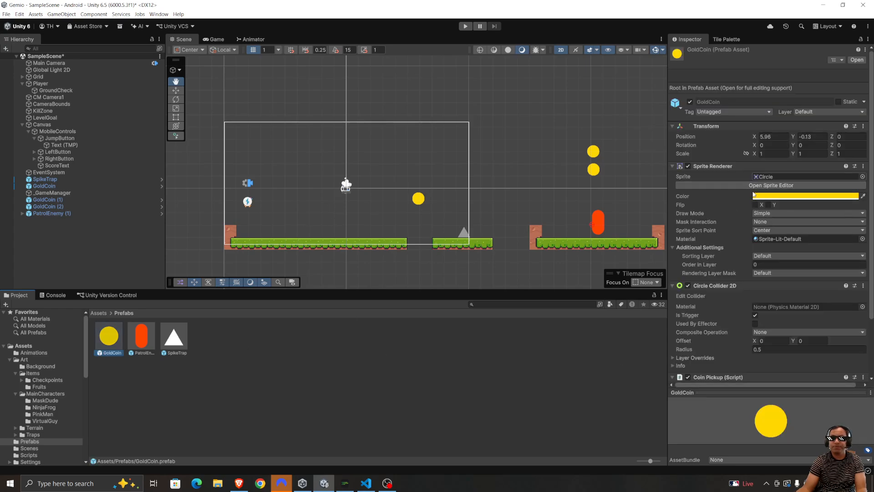
double_click(110, 336)
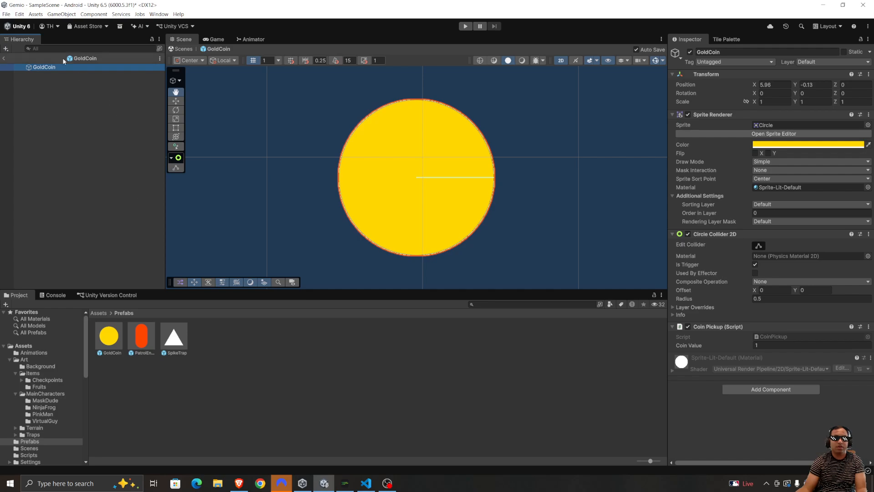
- Assign Orange_0 from Art/Items/Fruits as the GoldCoin prefab's sprite and return to the scene
click(99, 313)
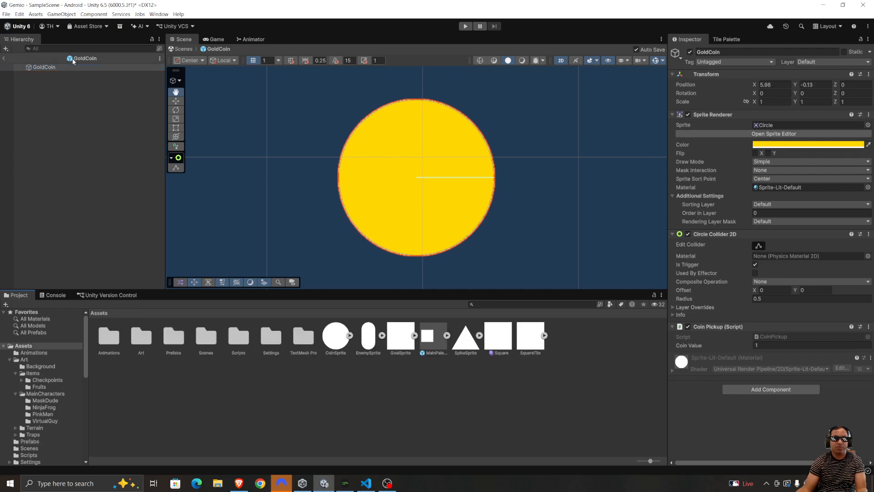
double_click(148, 338)
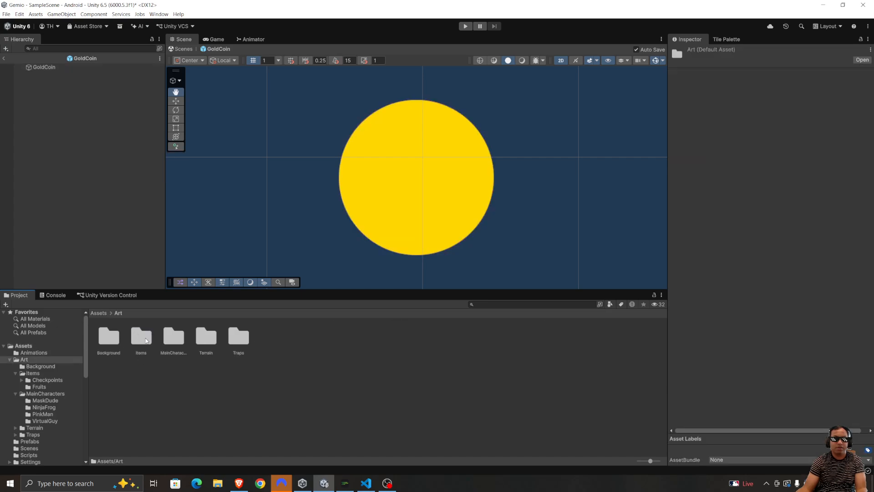
double_click(138, 340)
double_click(138, 340)
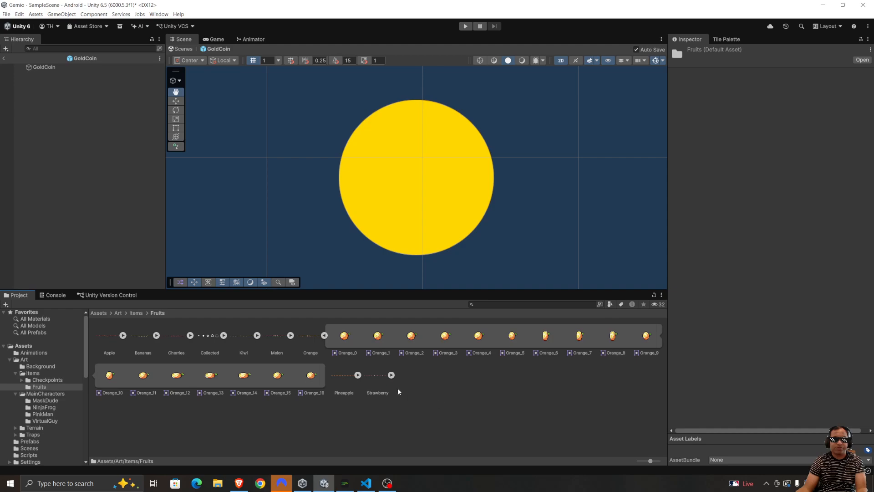
click(343, 339)
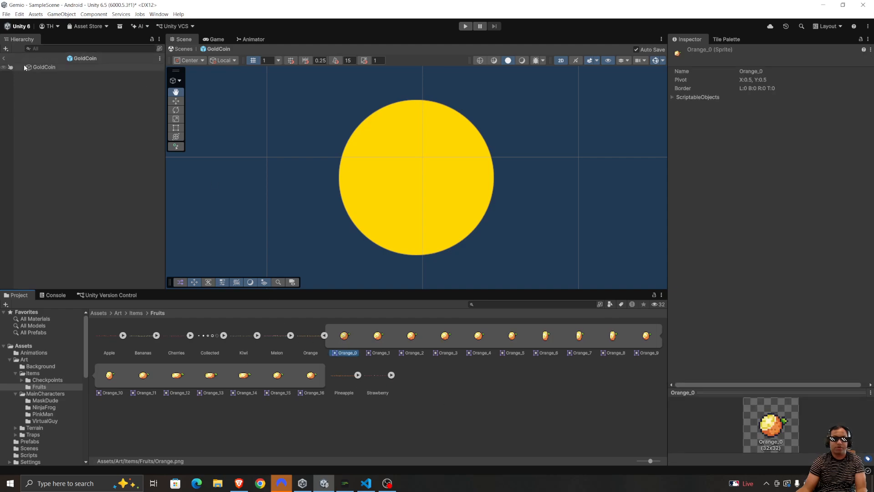
click(77, 68)
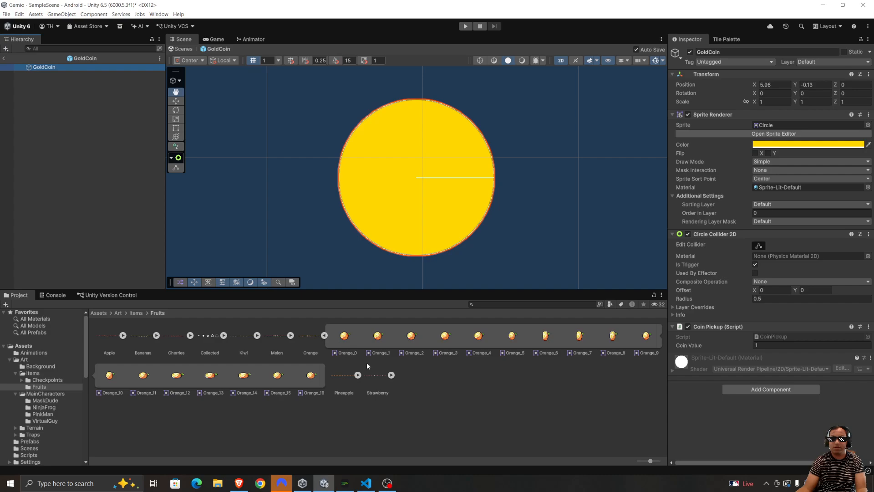
drag(348, 335, 711, 190)
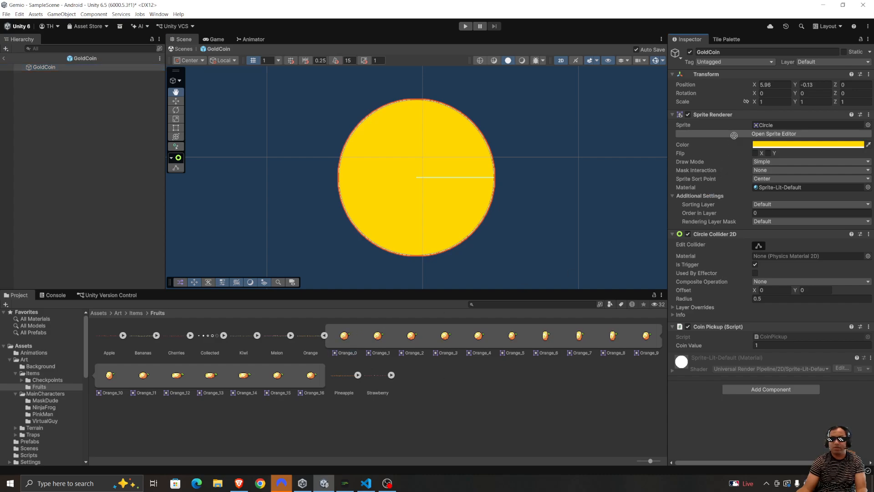
drag(734, 135, 770, 126)
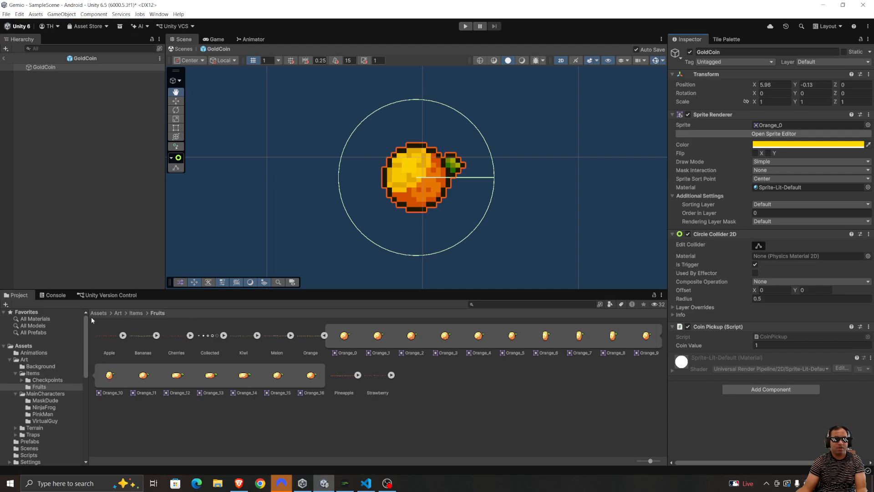
click(4, 58)
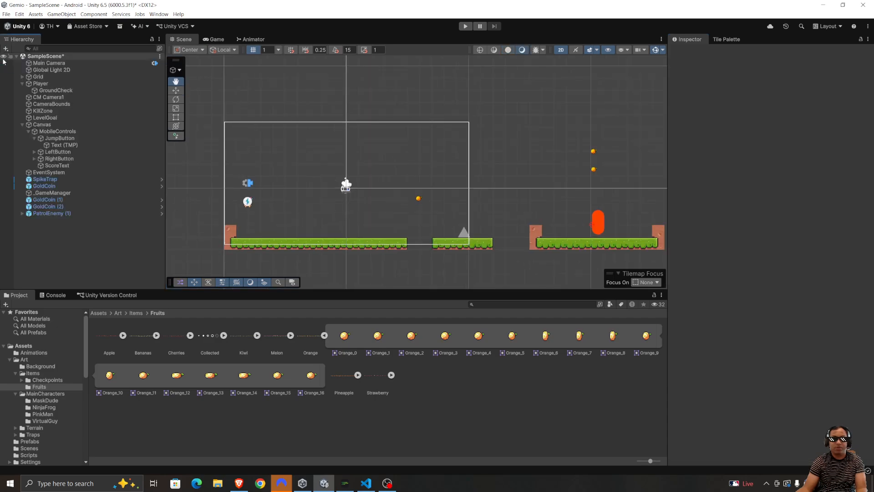
- Examine the three gold coin instances in the scene up close to check their new fruit sprite
scroll(614, 164, up, 5)
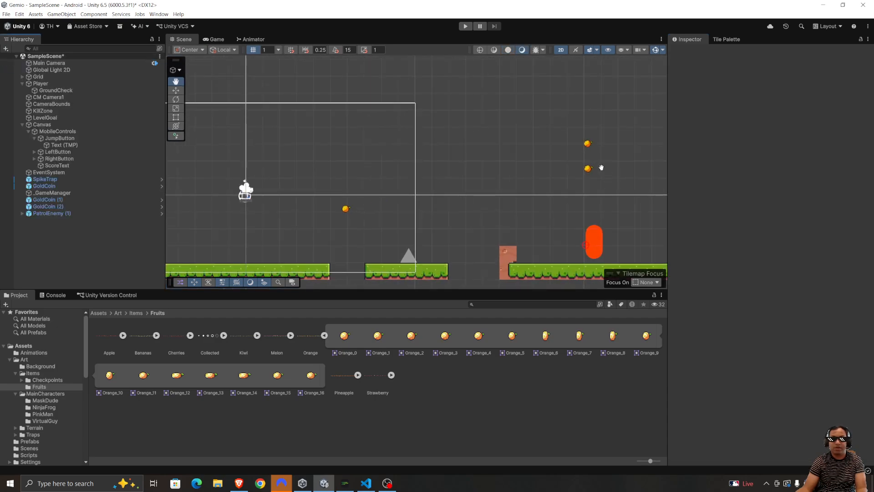
scroll(587, 138, up, 3)
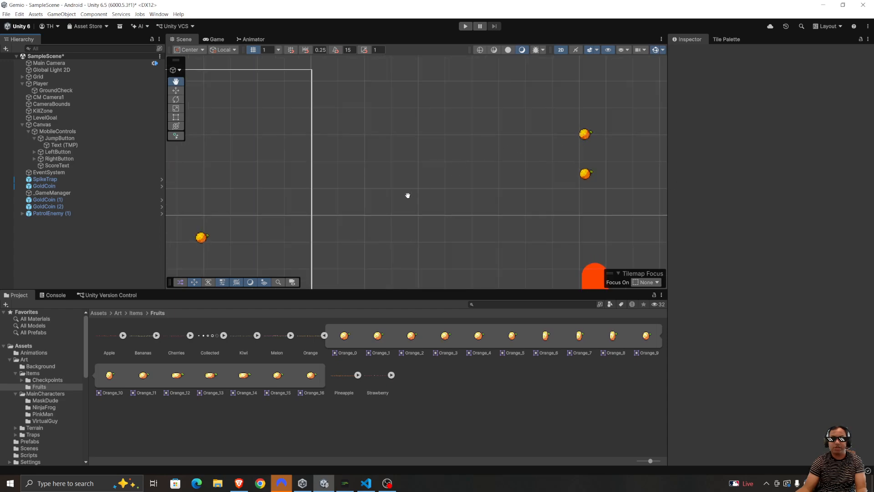
drag(408, 203, 490, 156)
drag(186, 229, 215, 223)
drag(442, 206, 395, 203)
- Review the Player's animator state graph and move the Exit node closer to the MaskDude_Idle state
click(245, 40)
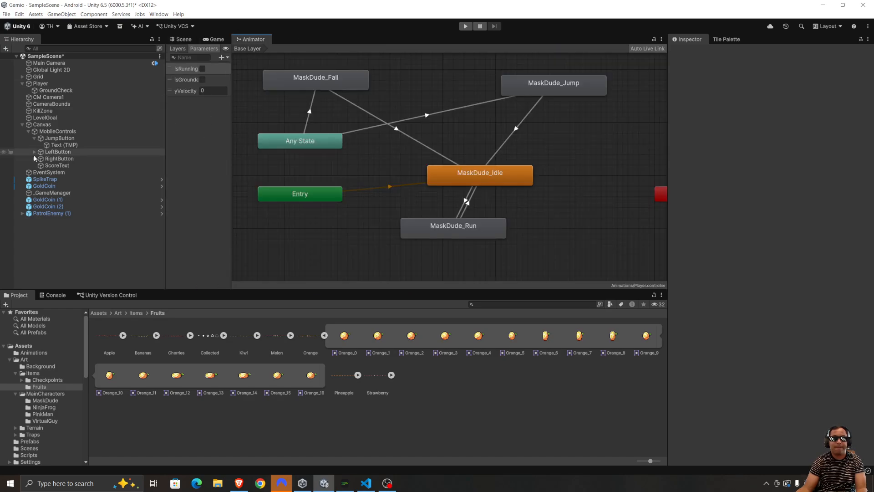
click(411, 138)
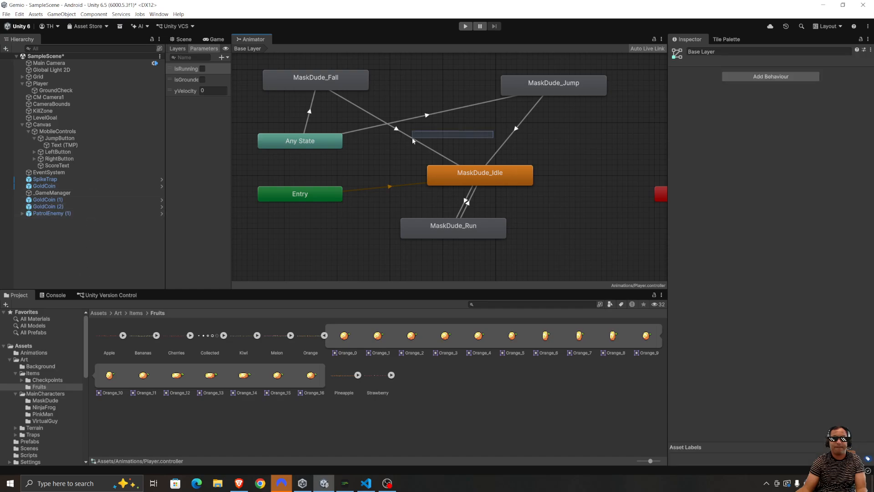
scroll(647, 181, down, 3)
scroll(650, 183, down, 3)
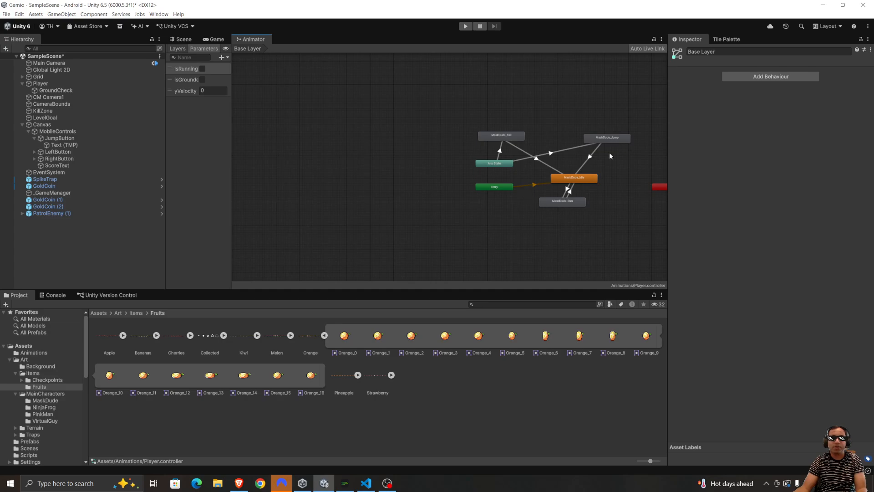
scroll(656, 177, up, 5)
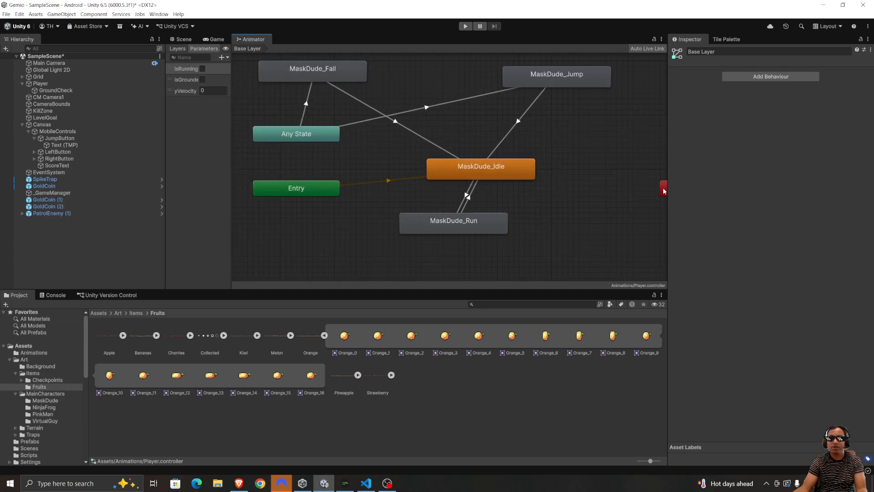
drag(664, 191, 615, 191)
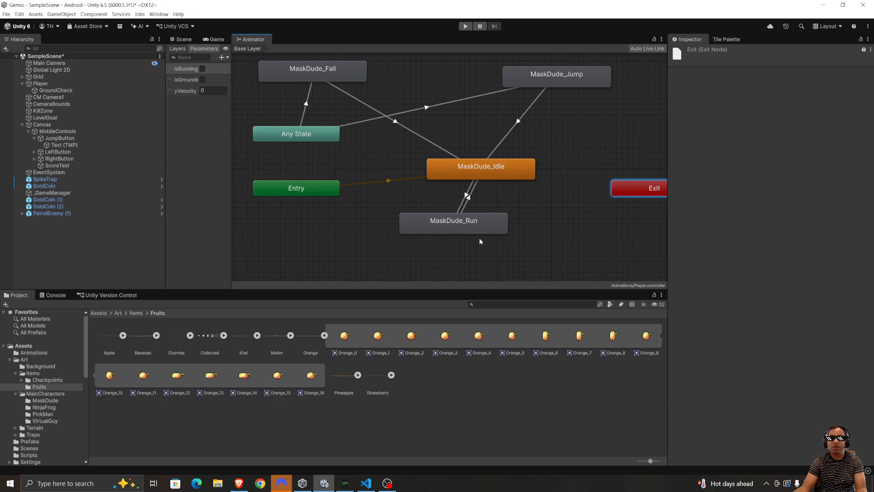
scroll(523, 111, down, 3)
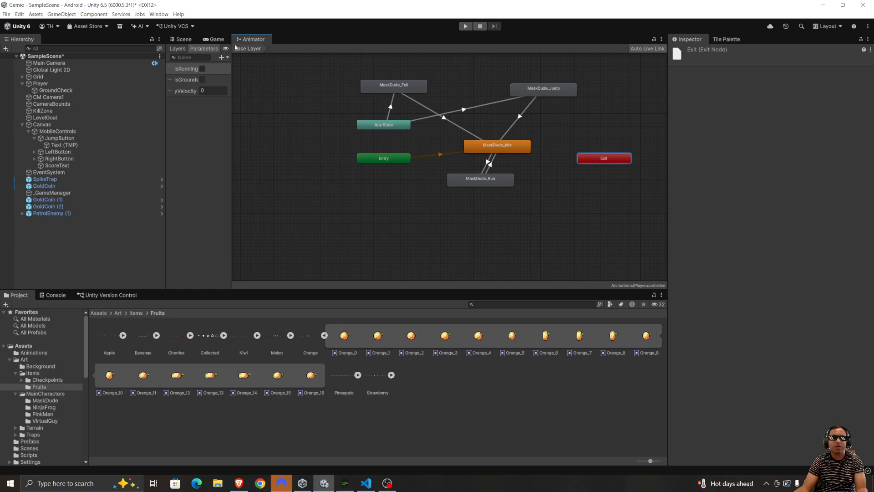
- Play-test the level in the Game view, collecting the first orange and one of the two oranges above the enemy platform
click(215, 40)
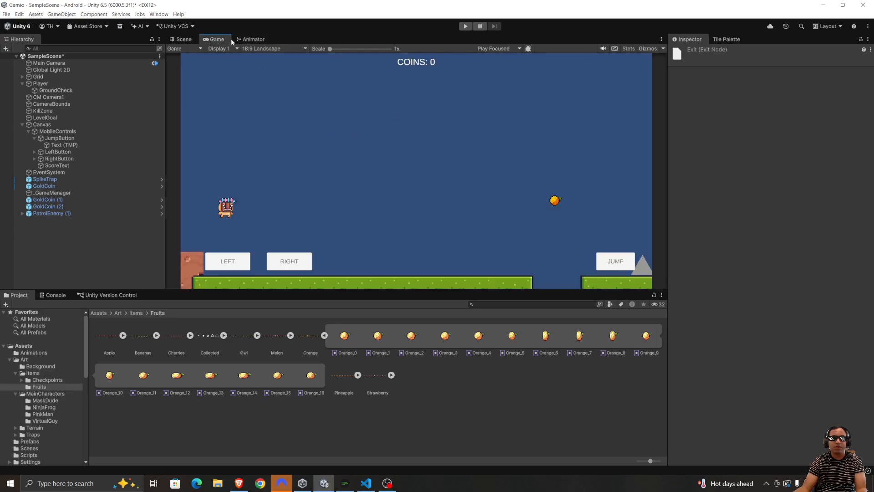
click(466, 26)
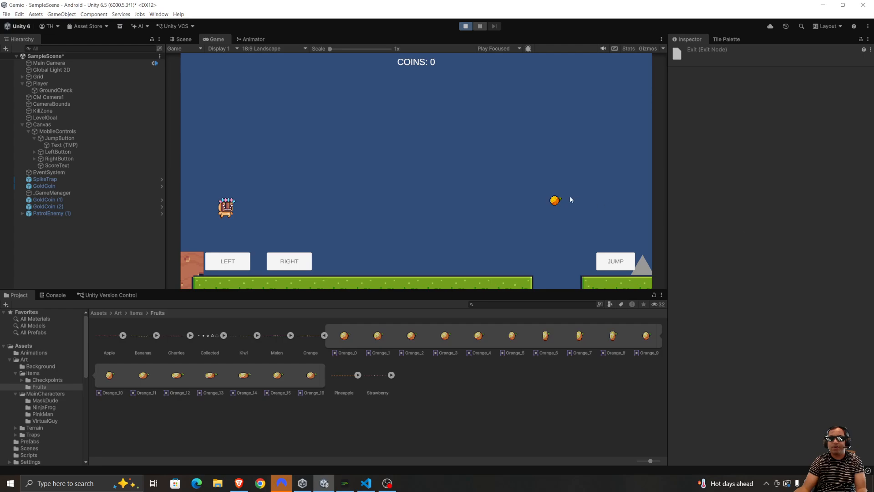
key(Right)
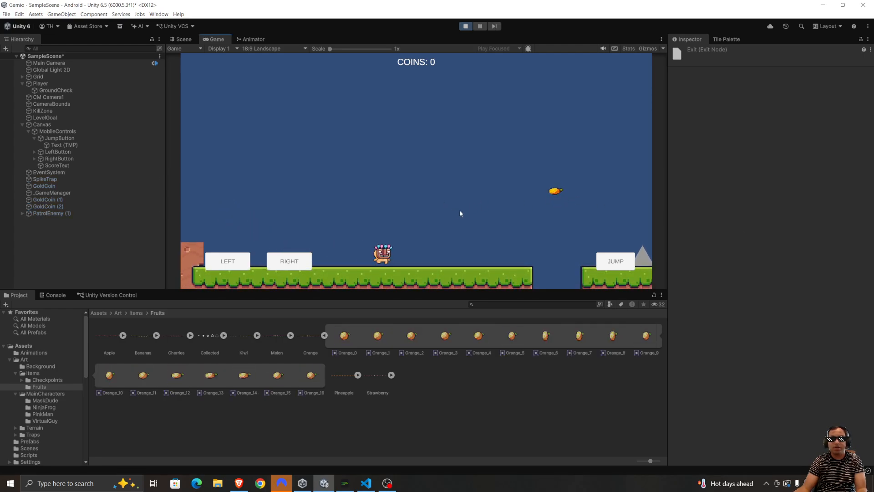
key(space)
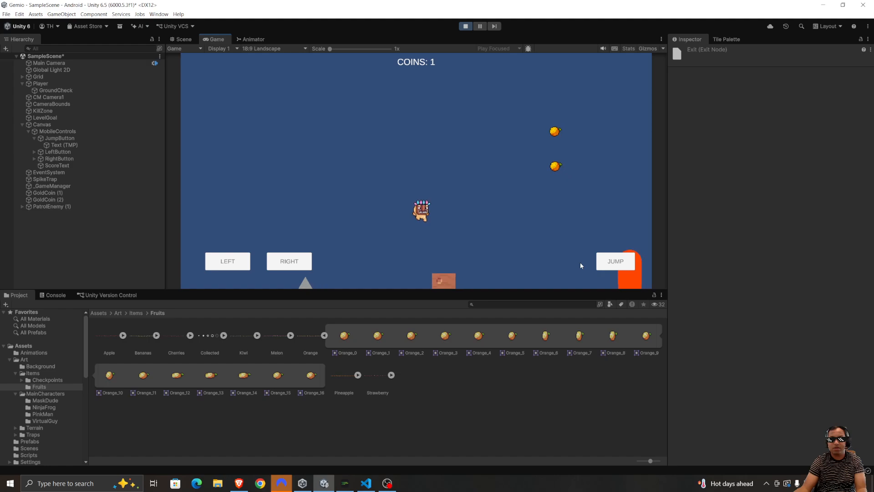
key(space)
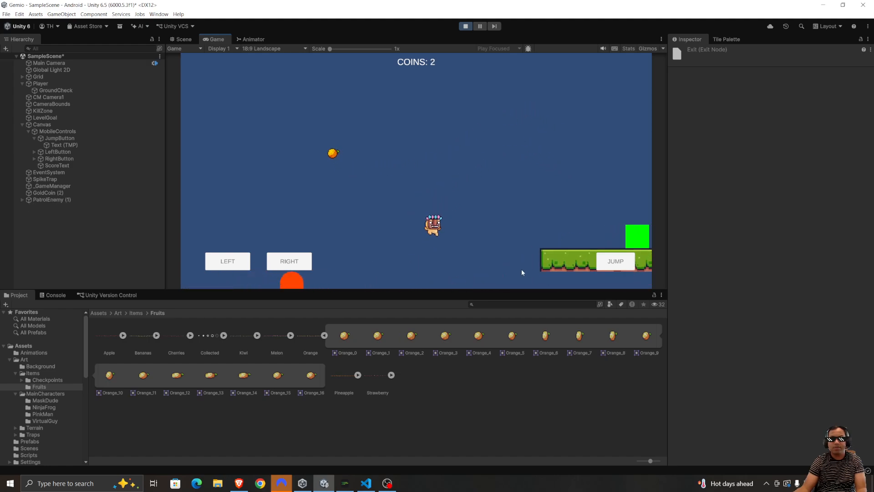
- Land the player on the green goal's platform and head back toward the remaining orange above the enemy
key(space)
key(Right)
key(Left)
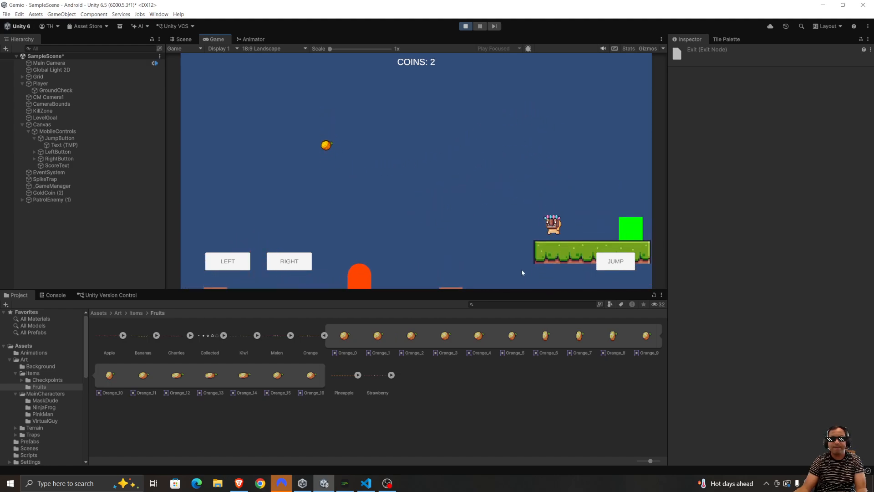
- Run the player from the level start again and jump over the gap to collect the first orange
key(Right)
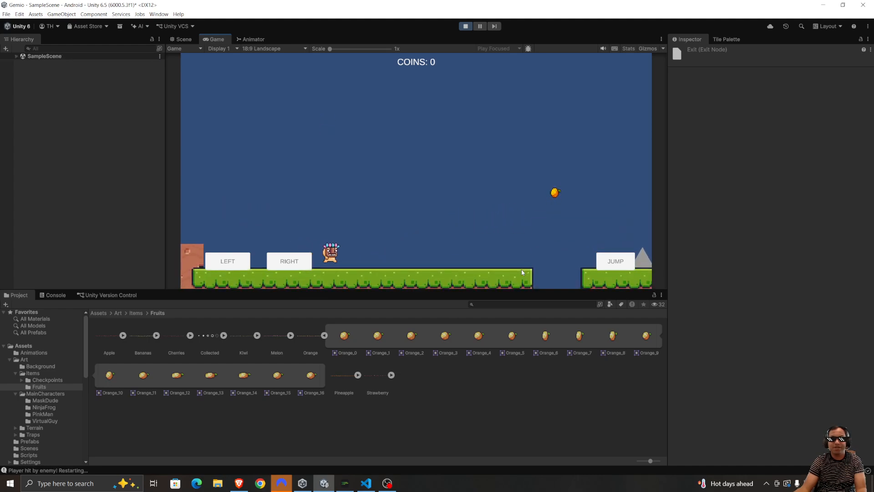
key(Right)
key(space)
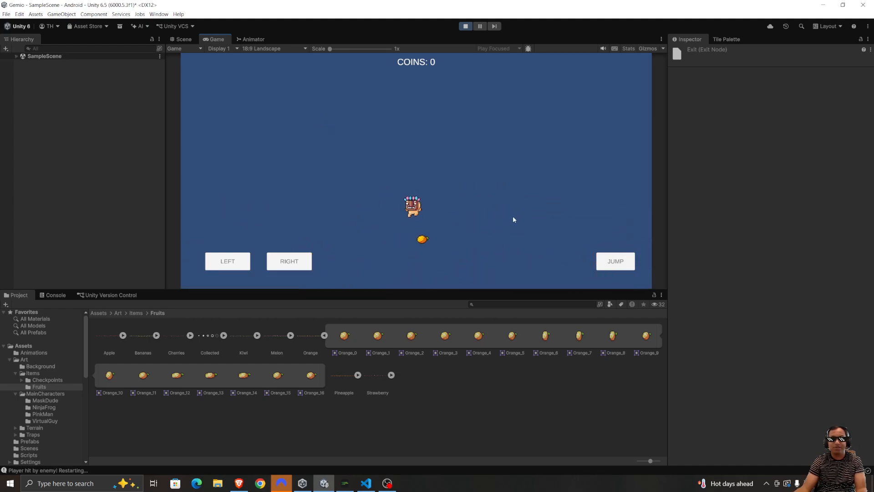
key(Right)
key(space)
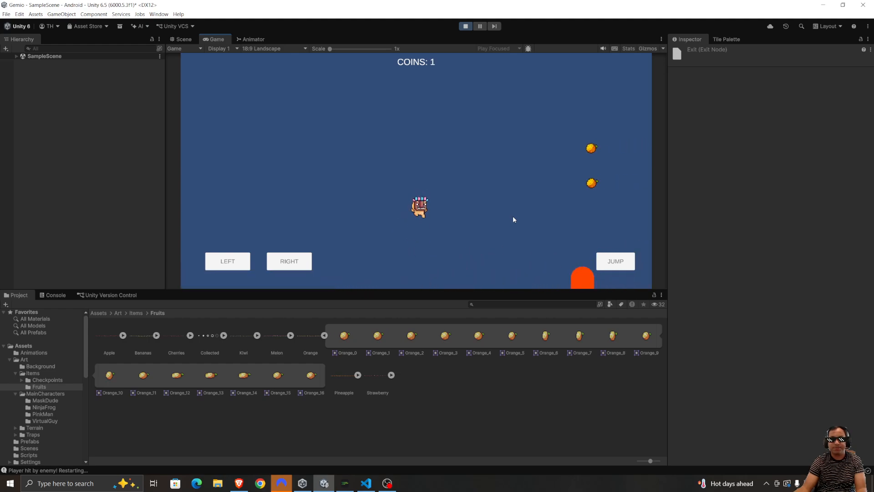
- Jump over the enemy to collect one of the two oranges, and turn back toward the remaining one
key(space)
key(Right)
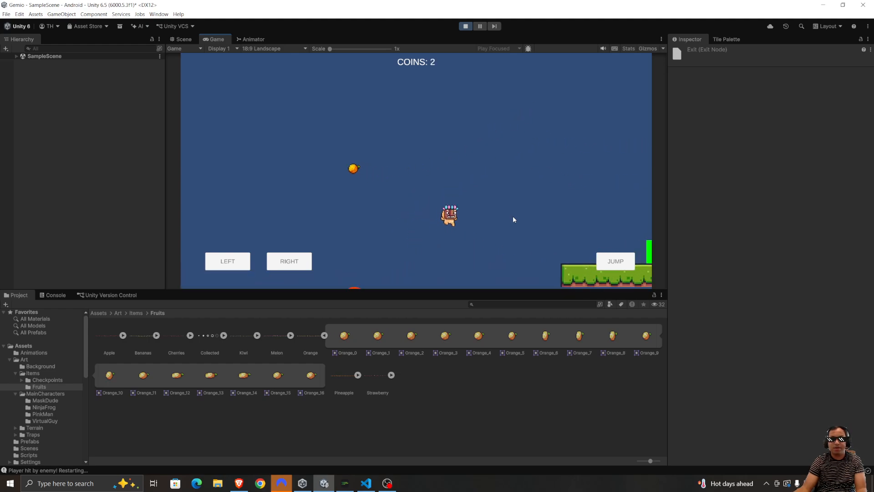
key(Left)
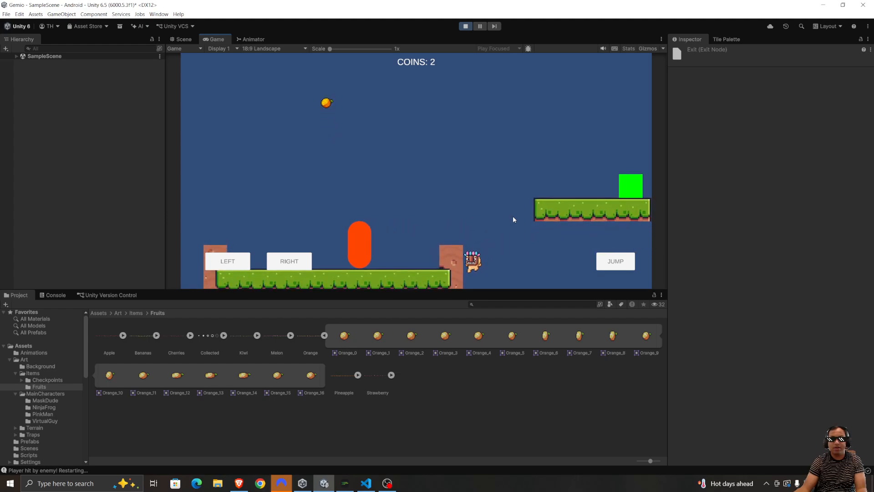
- Move the player back and forth beside the pillar past the enemy platform, and end the play-test
key(Right)
key(Left)
key(Right)
key(Left)
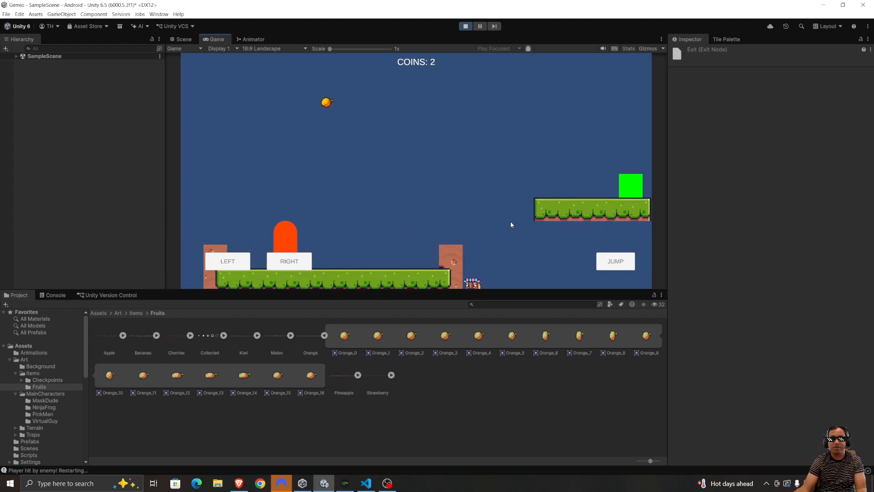
key(Right)
click(466, 26)
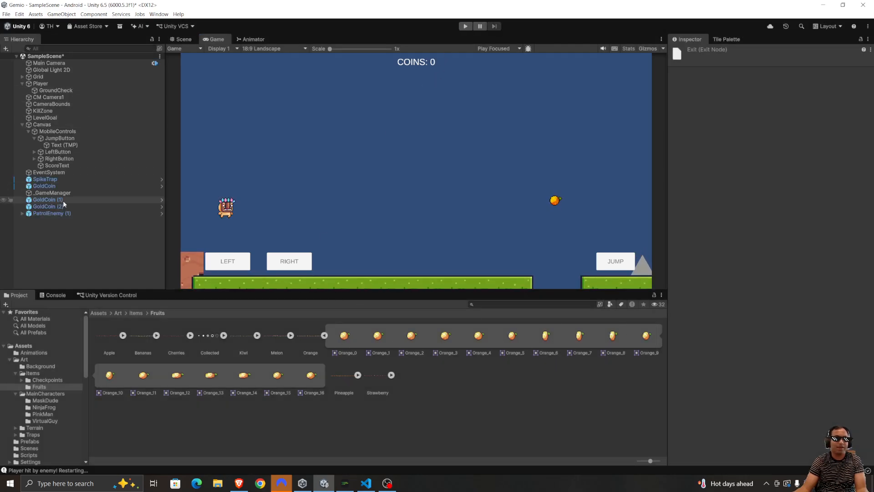
- Open the GoldCoin animator controller from the Animations folder and set the Orange_Idle state's speed to 3
key(alt+Tab)
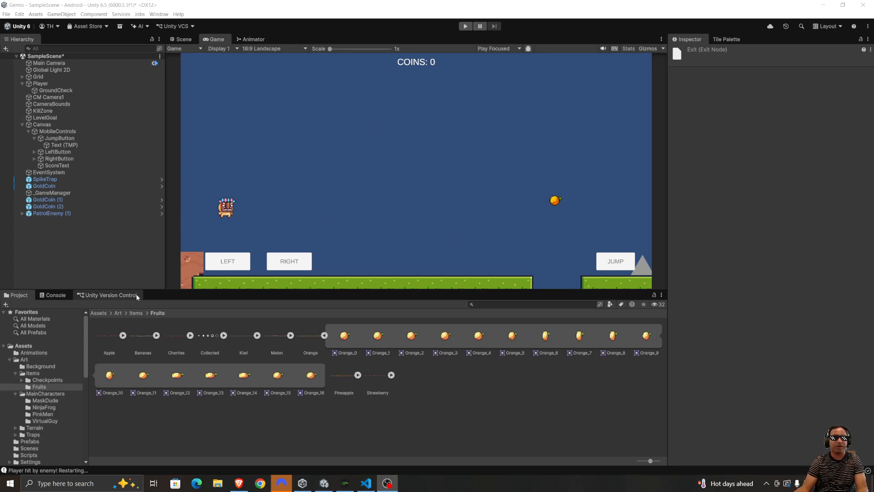
click(101, 314)
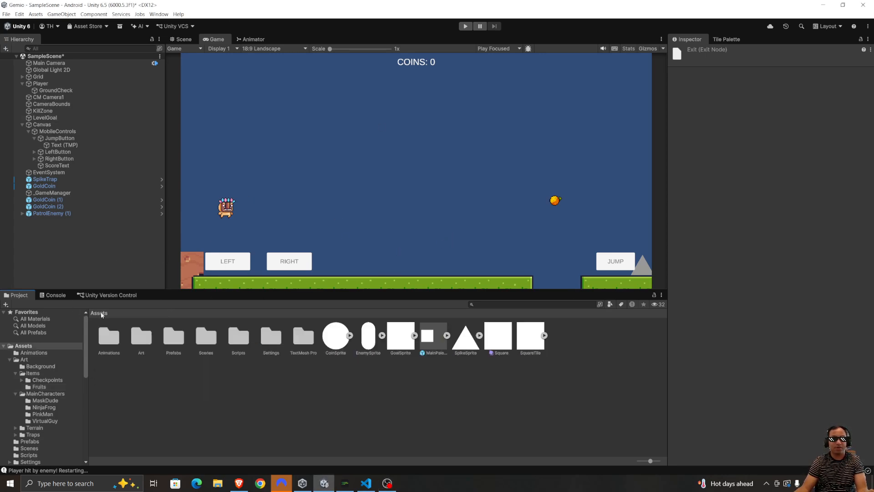
double_click(103, 332)
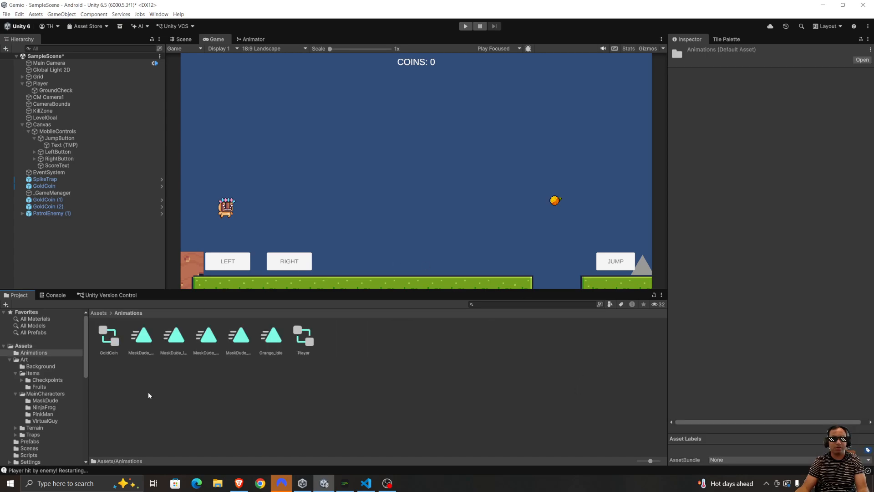
click(112, 337)
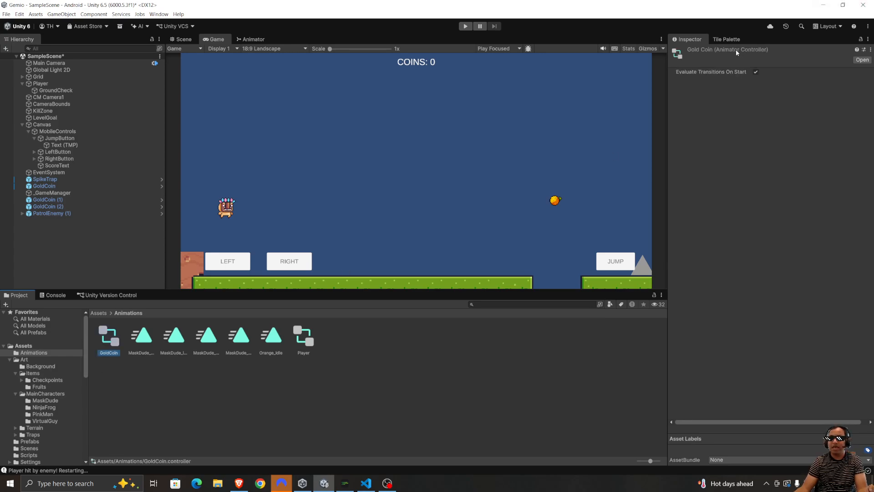
double_click(106, 340)
drag(360, 136, 402, 142)
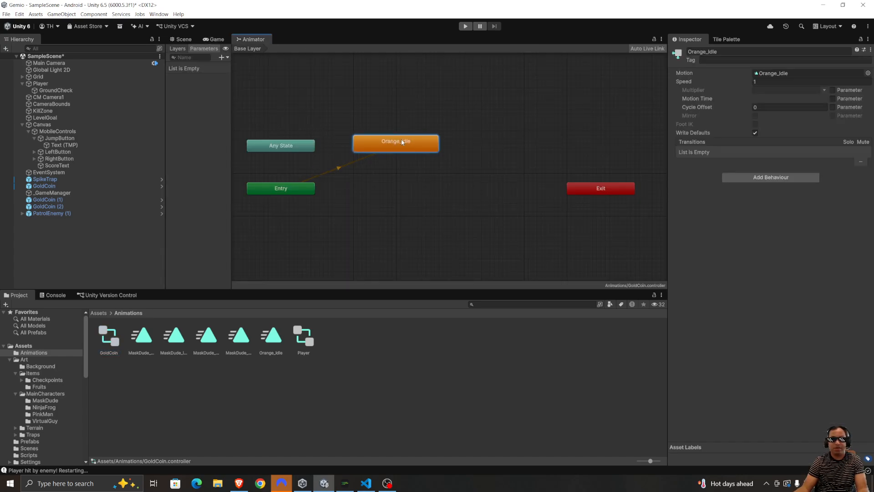
click(779, 85)
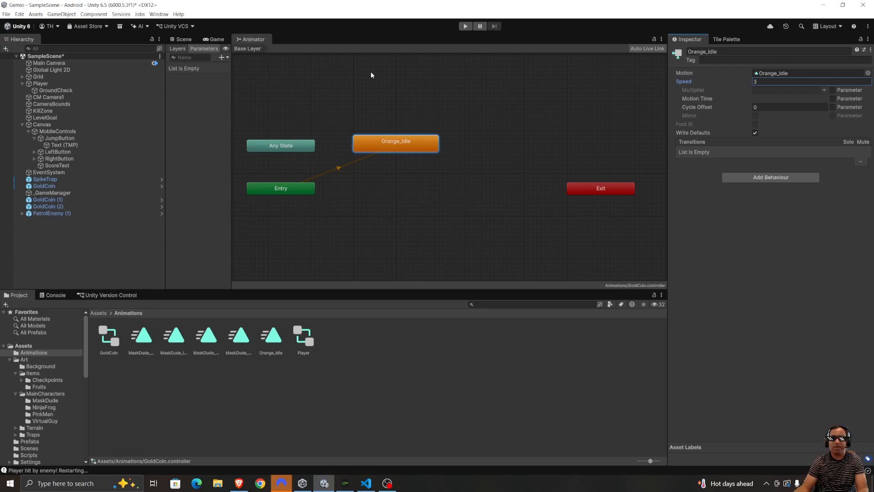
- Play-test the orange's animation, set the Orange_Idle state's speed to 2 during the run, and end the play-test
click(466, 26)
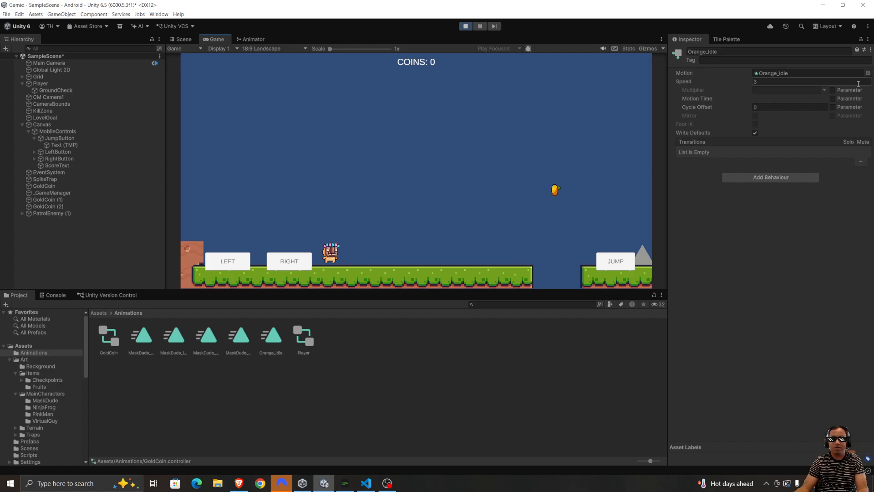
click(799, 85)
text(2)
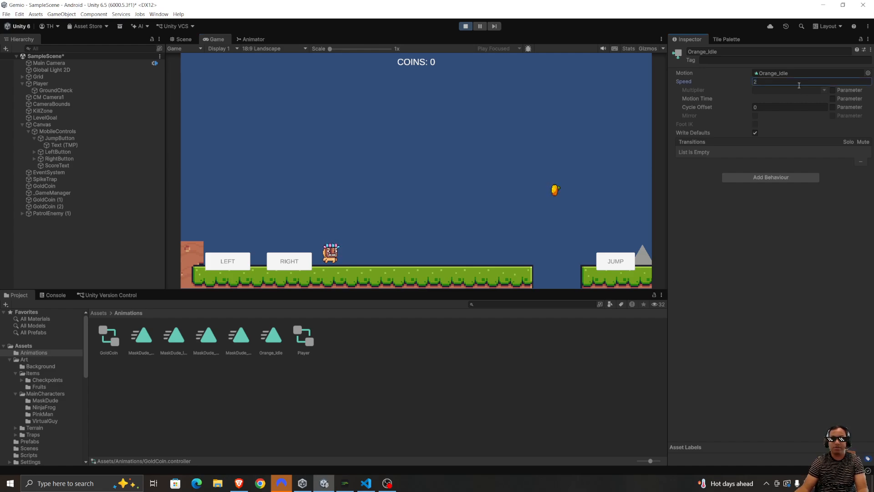
click(464, 27)
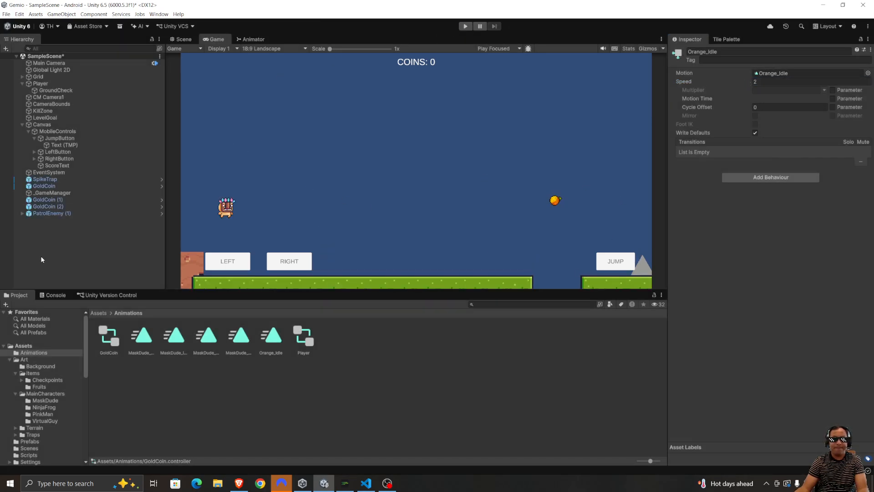
- Reopen the GoldCoin animator controller to examine its Orange_Idle state
click(110, 336)
double_click(104, 337)
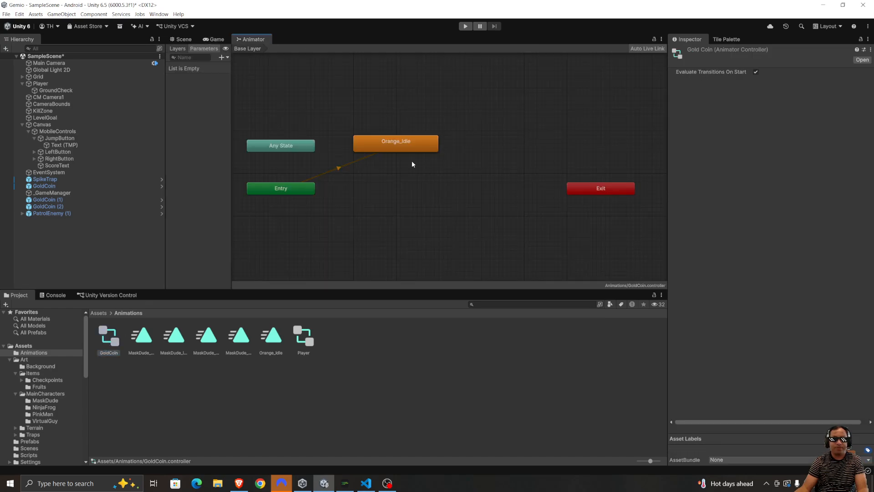
- Review the Orange_Idle state and the Player animator controller's state graph, and return to the game view
click(399, 139)
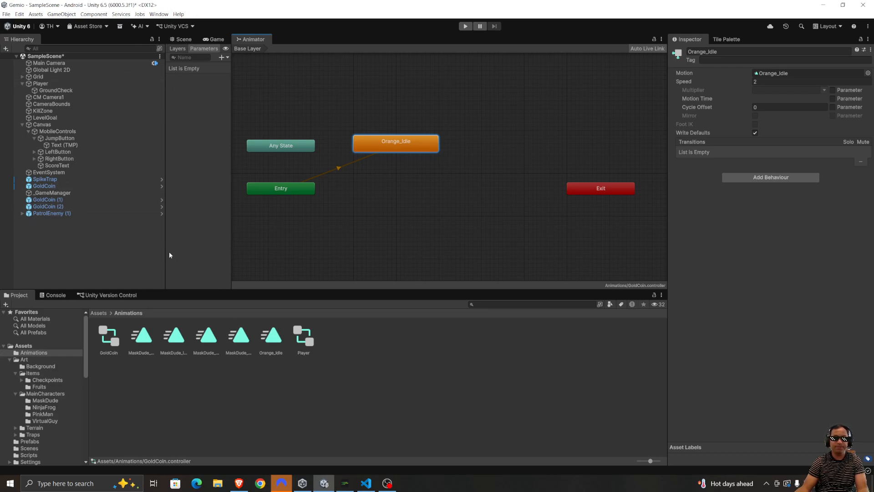
click(303, 339)
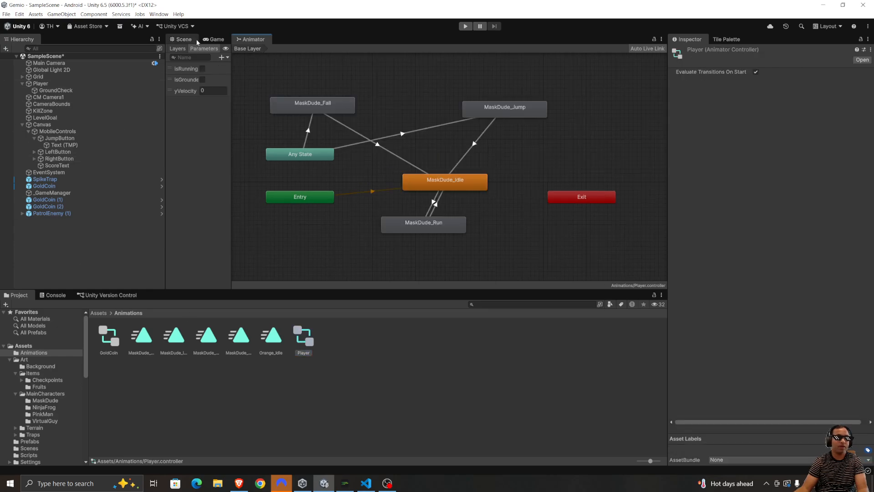
click(214, 40)
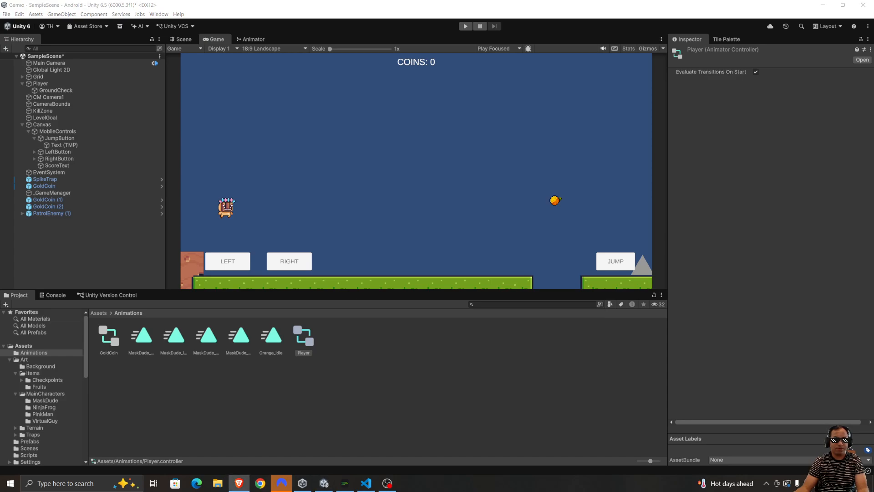
- Switch to the Gemini chat in the browser, read the Spike Trap Swap instructions, and return to Unity
drag(347, 0, 351, 1)
scroll(462, 264, up, 3)
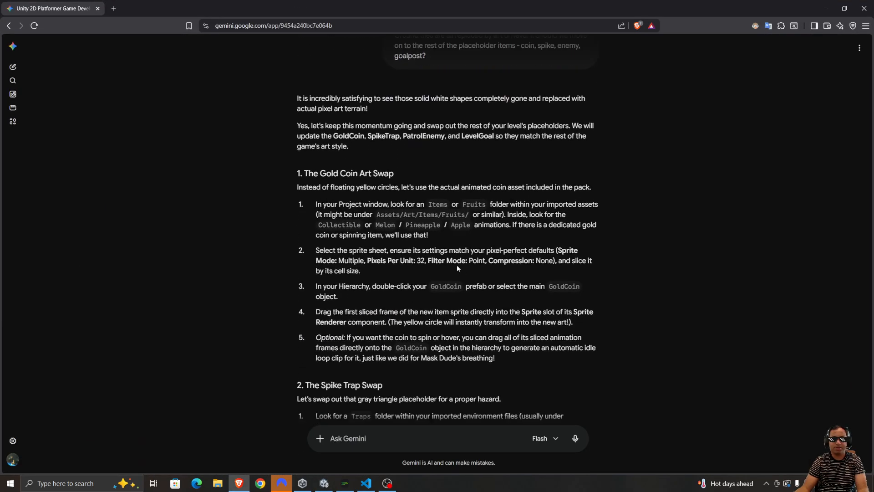
scroll(457, 264, down, 3)
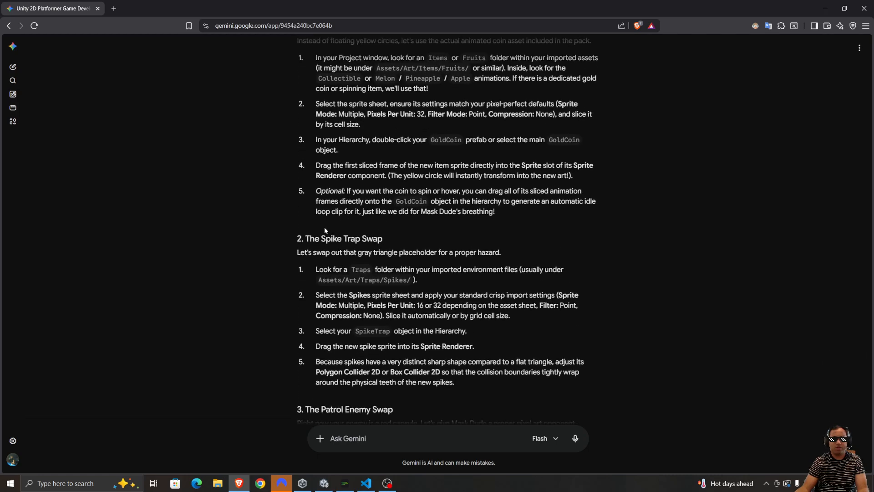
drag(295, 235, 482, 253)
scroll(339, 227, down, 2)
click(340, 226)
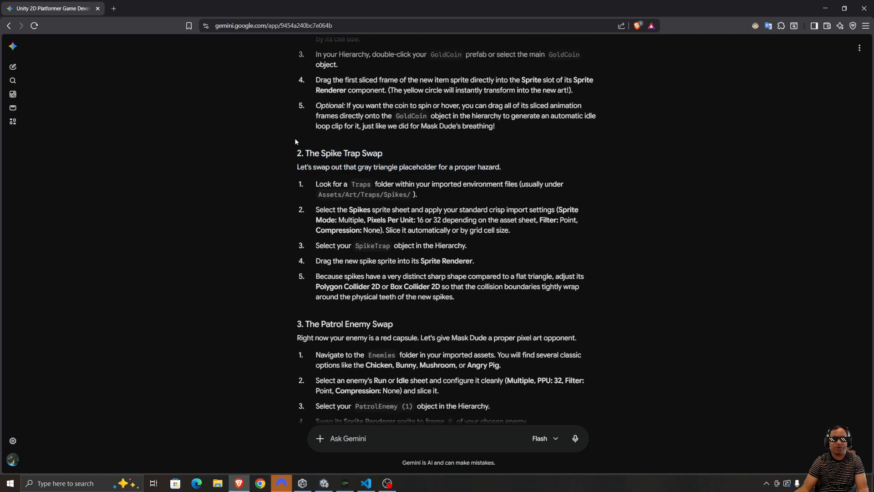
drag(300, 152, 272, 199)
click(272, 199)
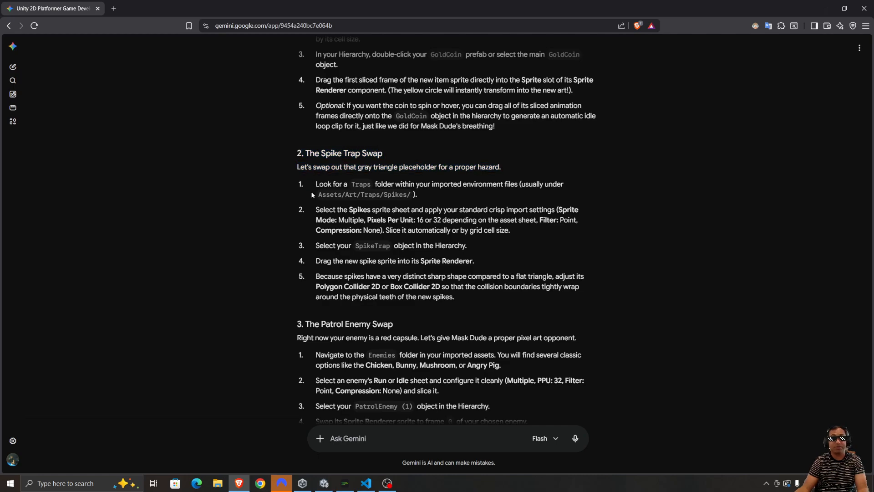
scroll(283, 196, down, 1)
key(alt+Tab)
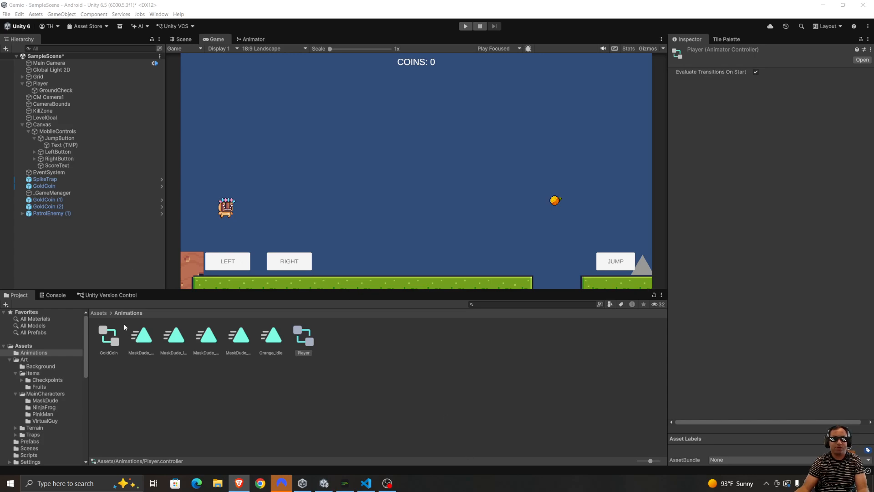
- Open the Assets/Art/Traps/Spikes folder in the project files
click(98, 313)
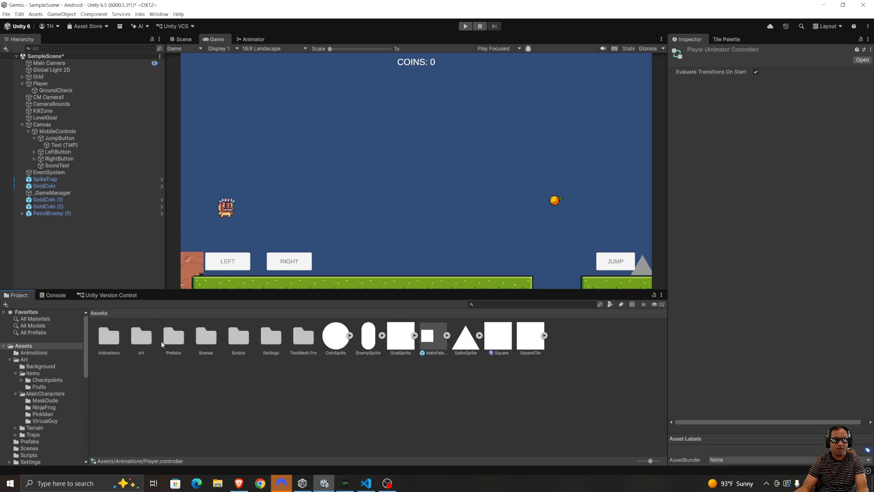
double_click(141, 338)
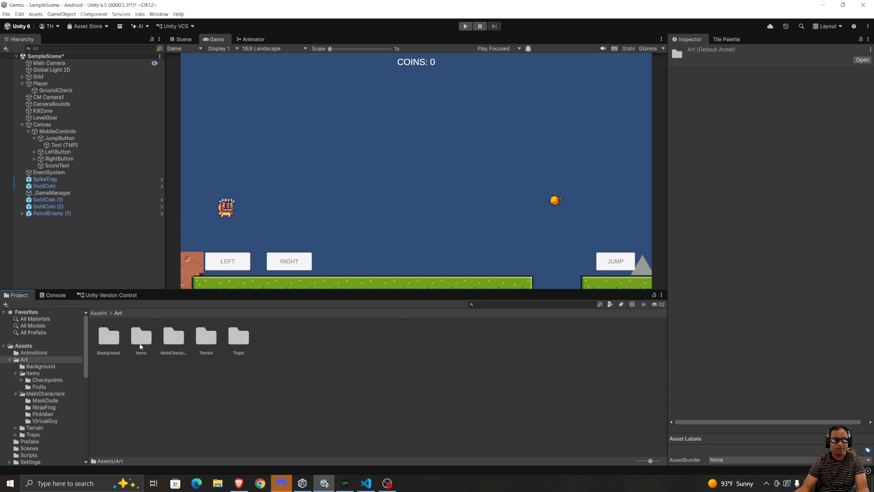
double_click(238, 338)
double_click(109, 335)
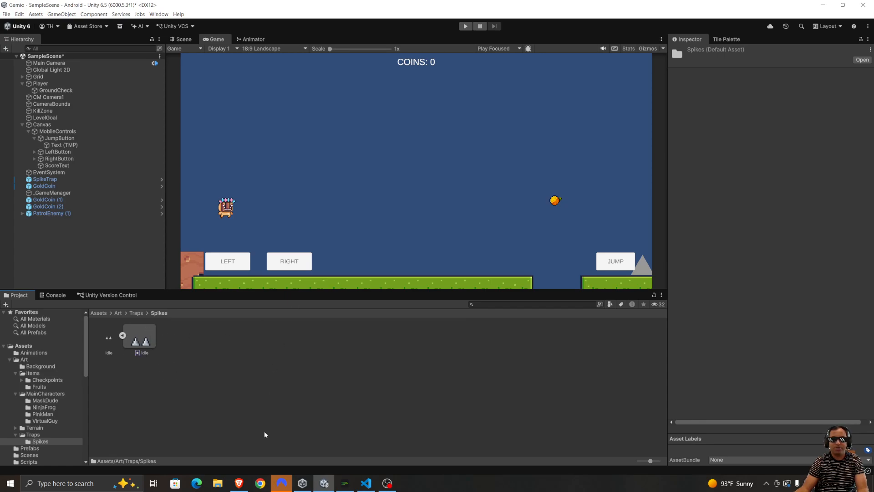
click(239, 483)
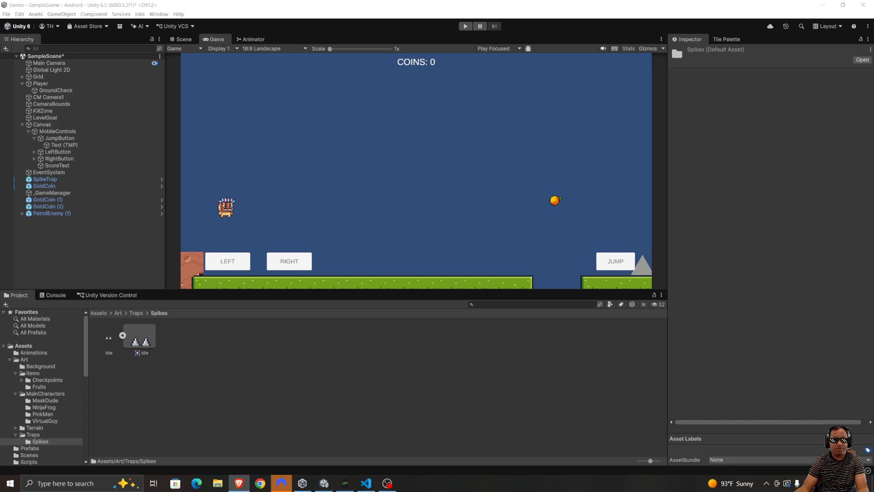
- Examine the spike Idle texture's import settings and its sprite preview to check the image size
click(140, 337)
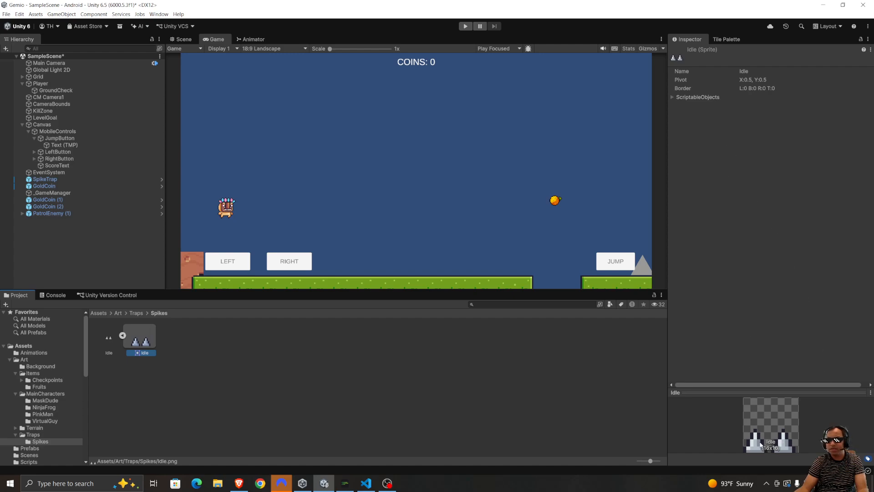
click(109, 350)
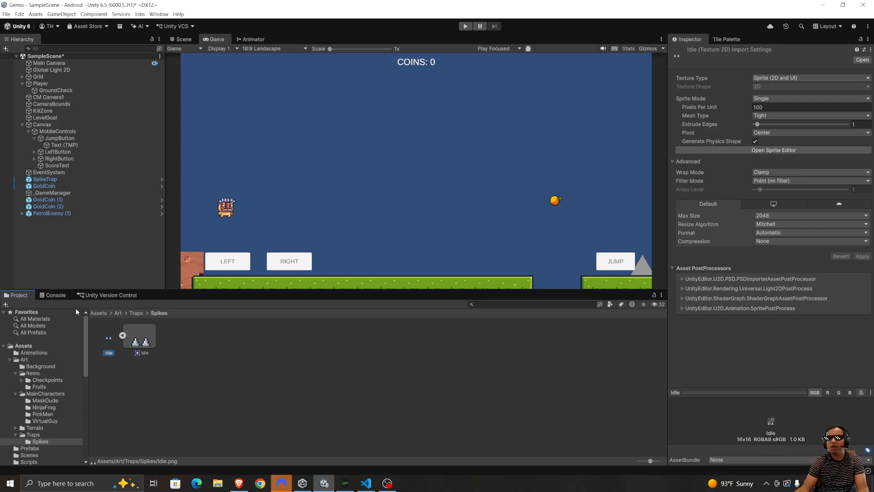
click(122, 335)
click(122, 335)
click(140, 341)
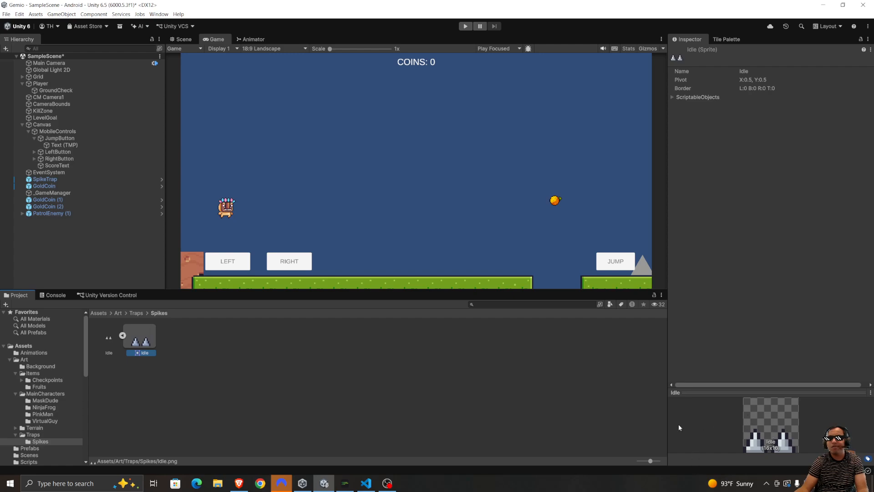
- Set the spike Idle texture to Multiple sprite mode with 16 pixels per unit and apply the import settings
click(107, 342)
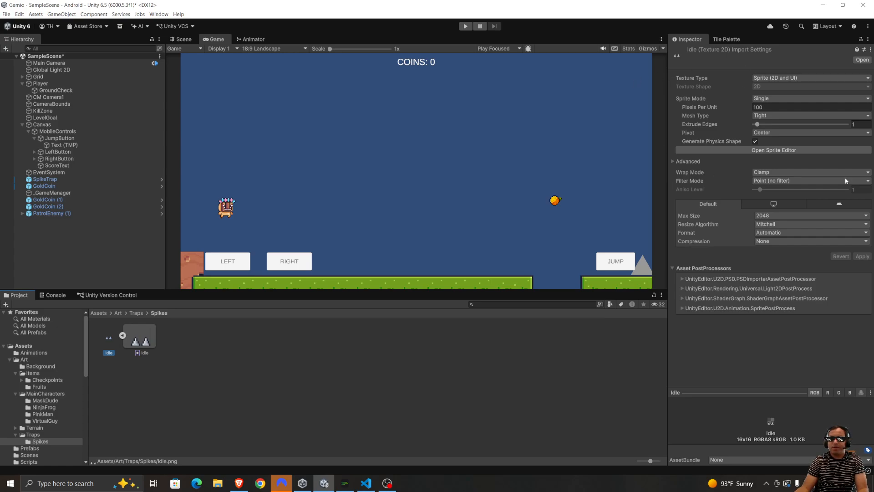
click(786, 107)
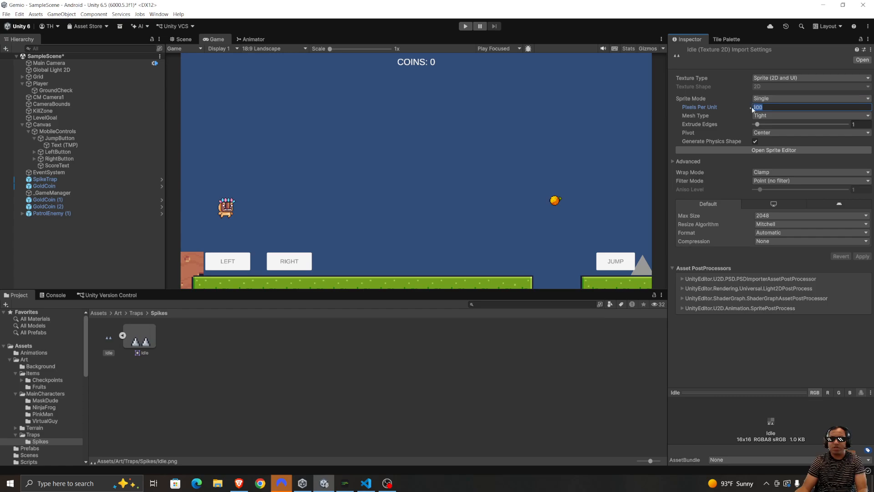
click(772, 98)
click(774, 116)
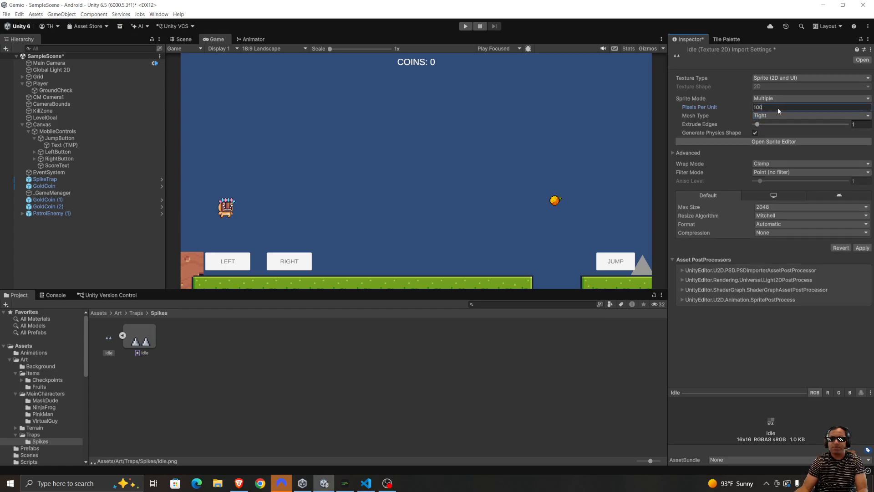
text(16)
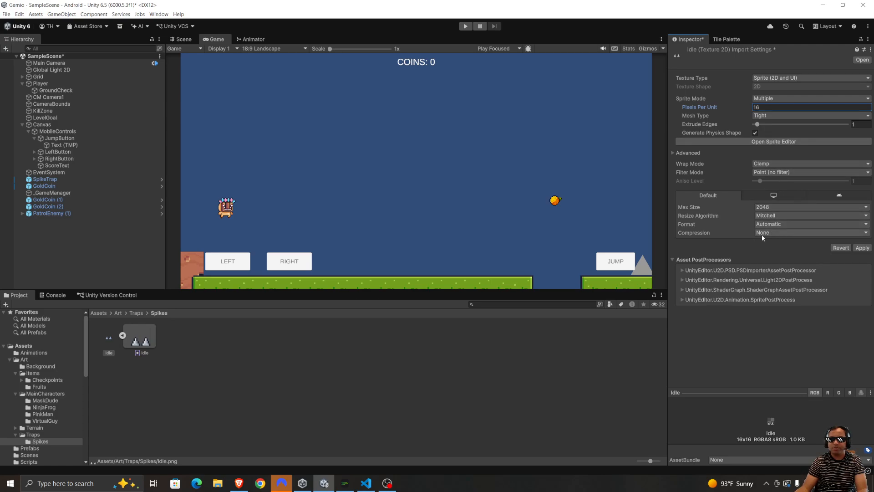
click(862, 248)
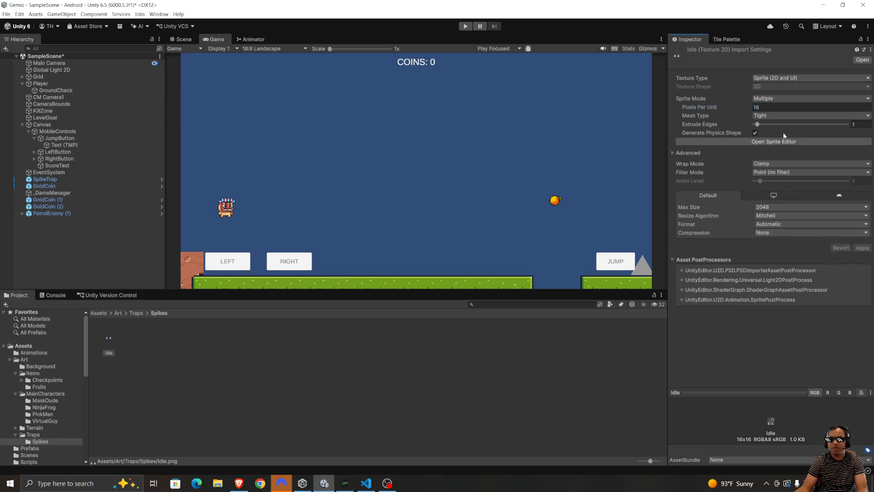
- Slice the spike Idle texture by a 16 × 16 cell size grid in the Sprite Editor and apply it
click(774, 143)
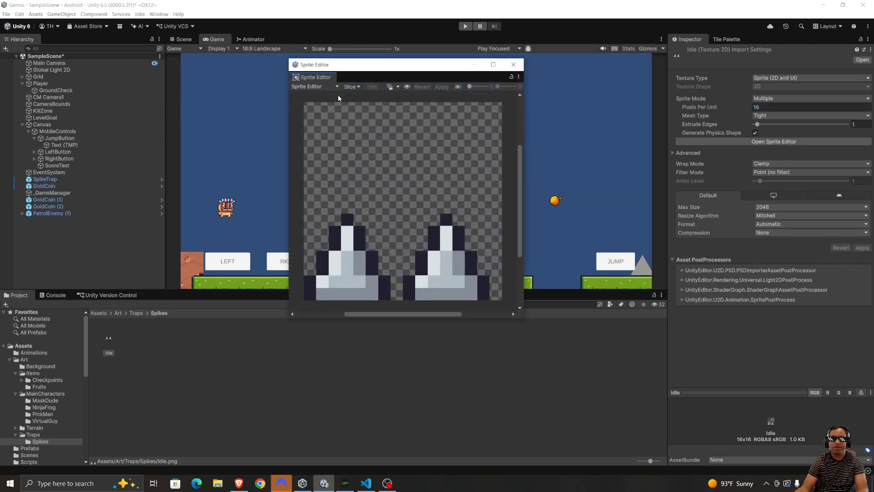
click(351, 87)
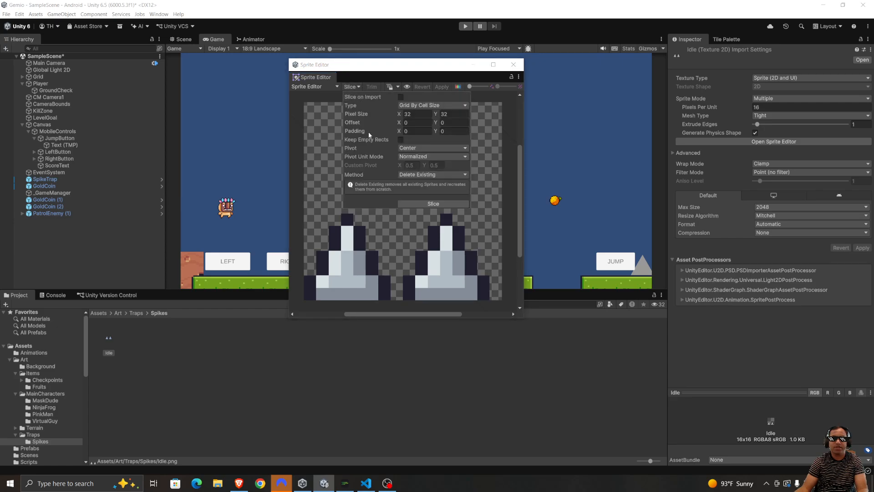
click(422, 114)
text(16)
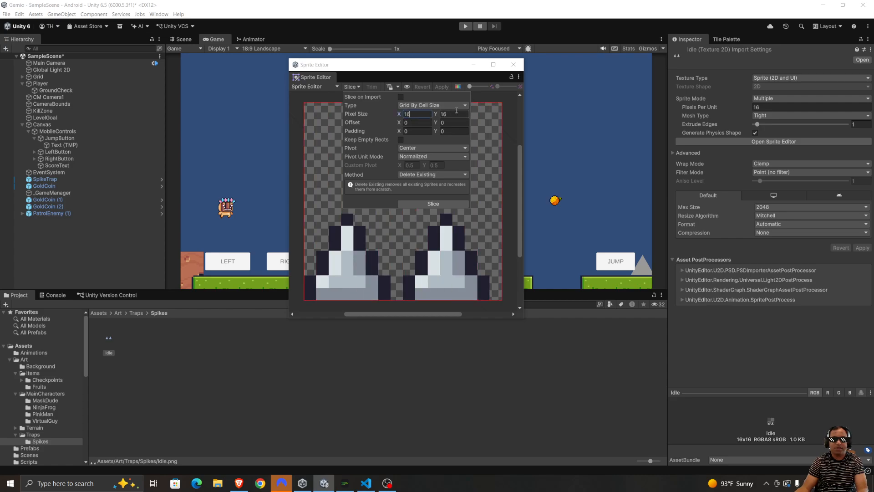
click(457, 111)
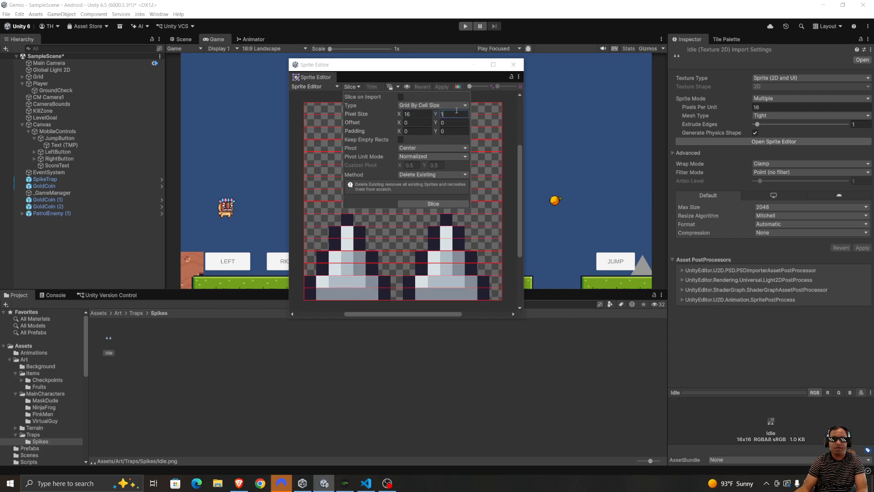
click(441, 204)
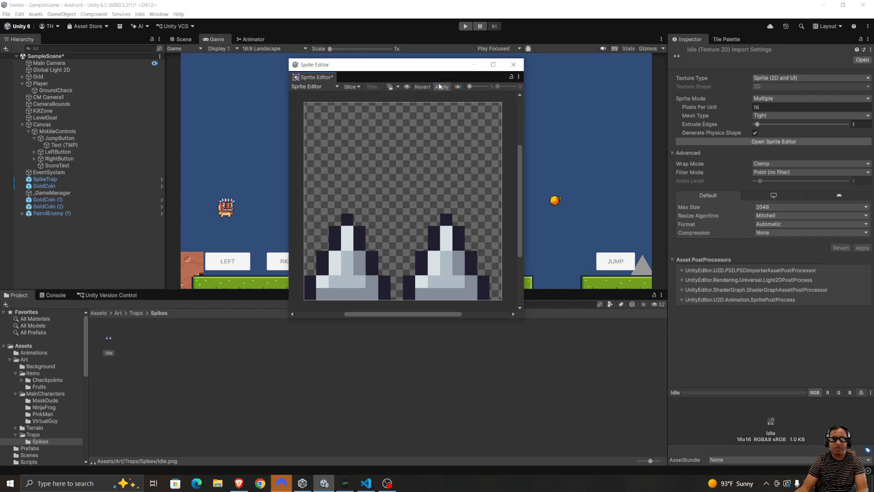
click(391, 125)
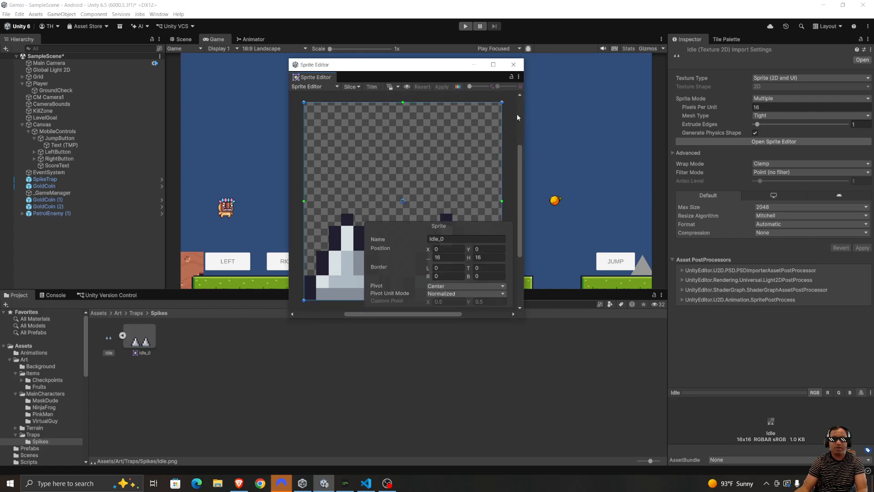
click(514, 65)
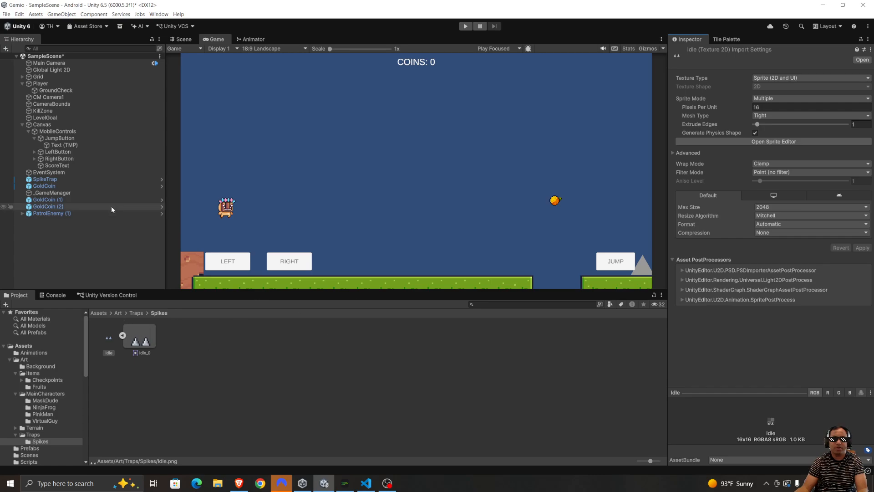
- Open the SpikeTrap prefab from the Assets/Prefabs folder for editing
click(143, 342)
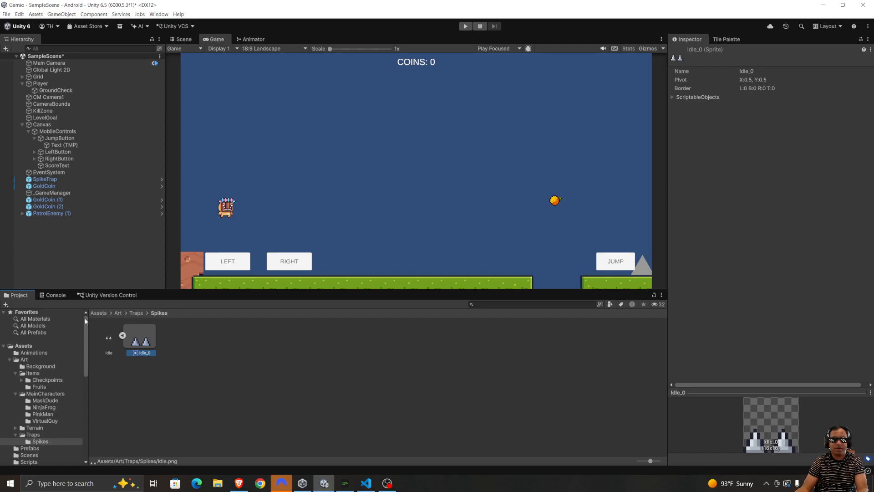
key(alt+Tab)
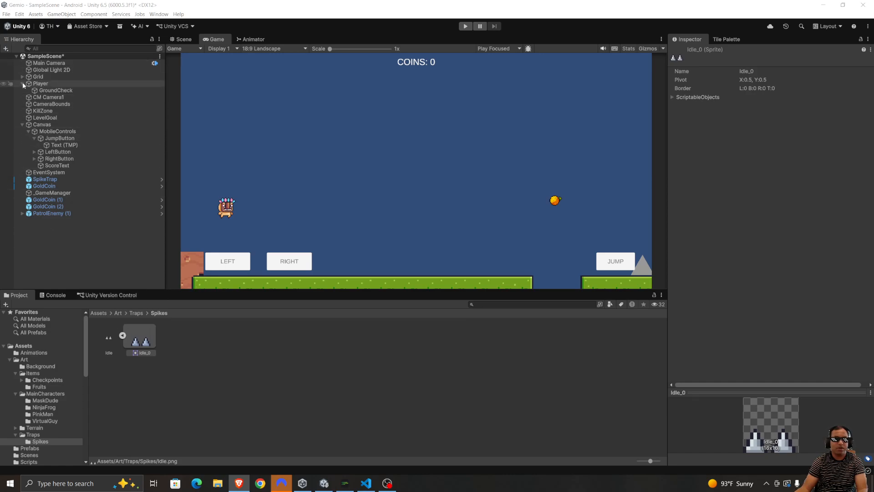
click(59, 178)
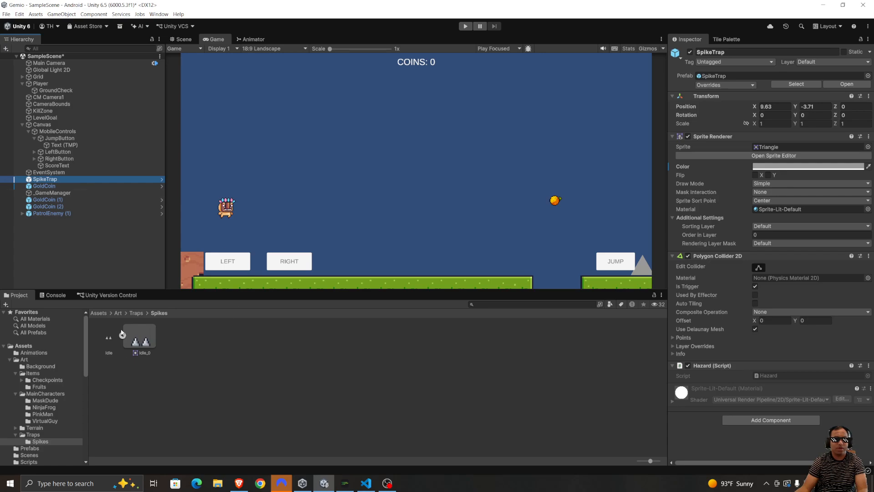
click(99, 313)
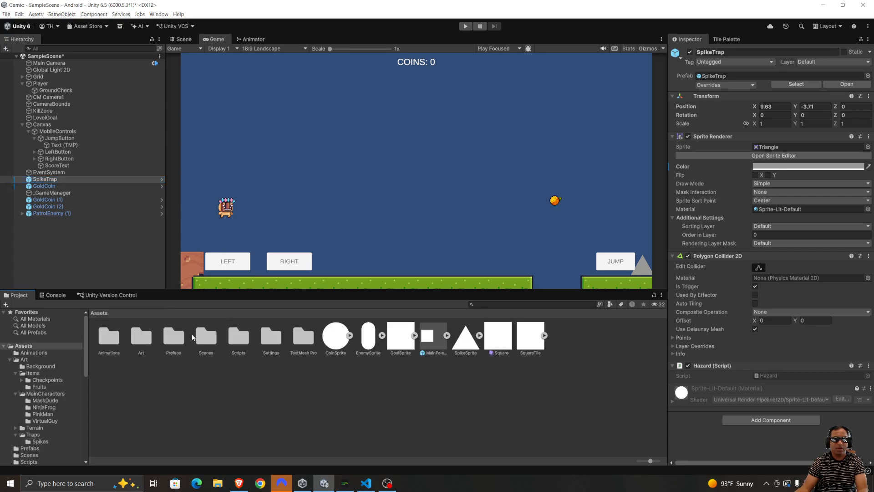
double_click(166, 349)
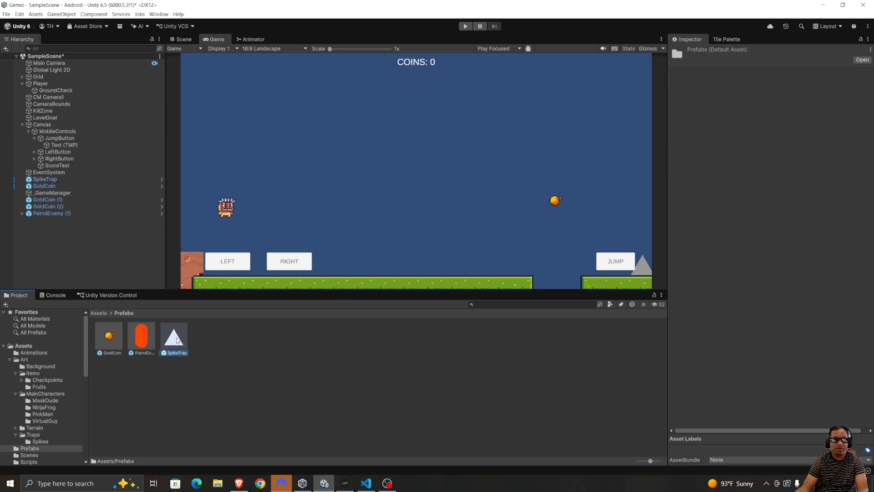
double_click(174, 339)
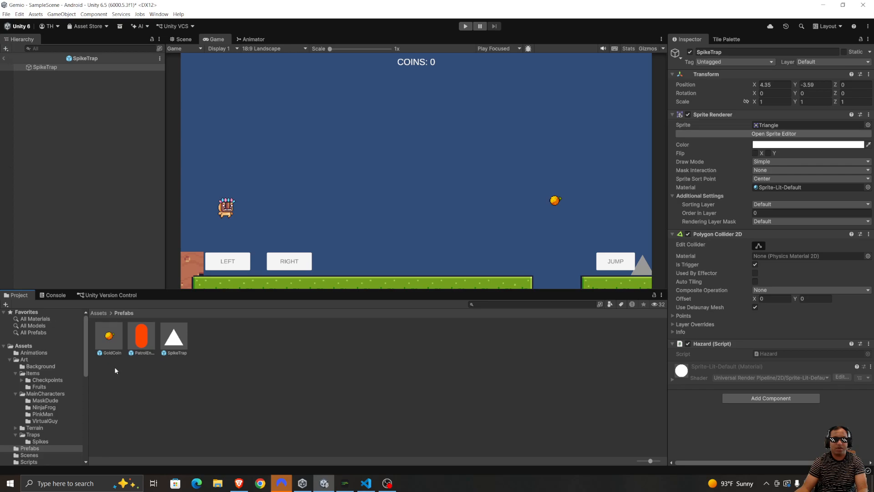
- Assign the Idle_0 sprite from Assets/Art/Traps/Spikes to the SpikeTrap prefab's Sprite Renderer
click(97, 313)
double_click(142, 342)
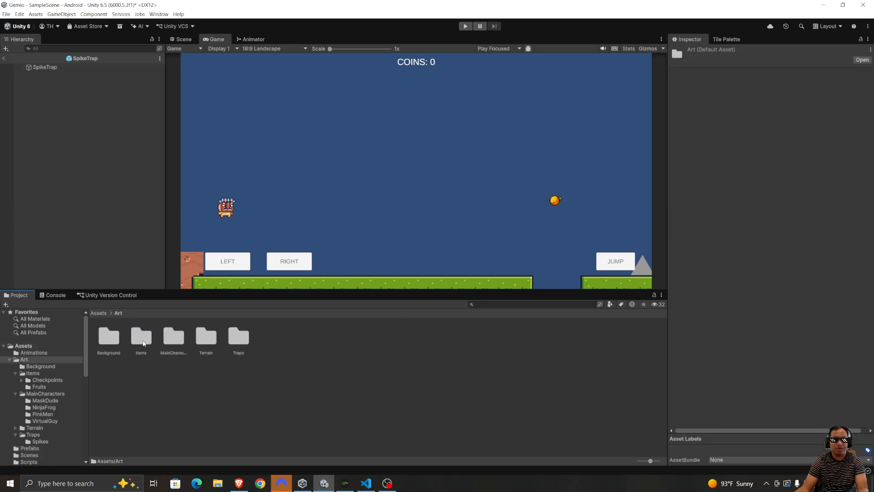
double_click(238, 339)
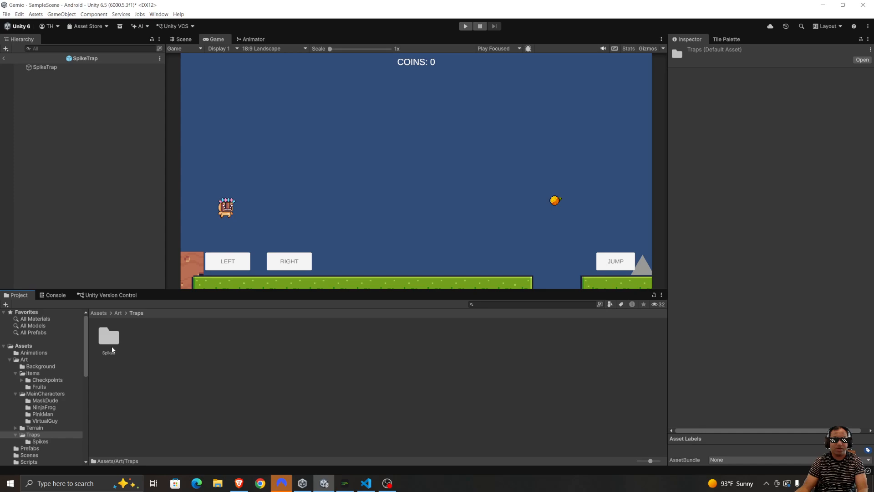
double_click(109, 338)
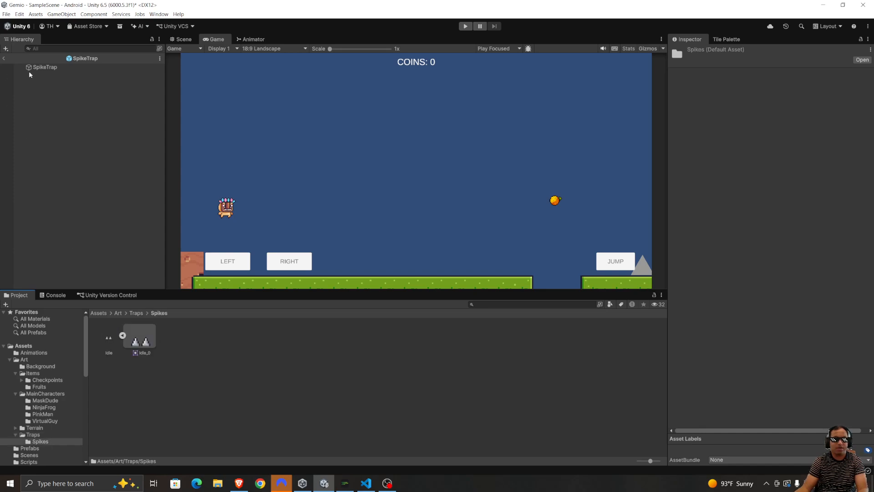
click(41, 67)
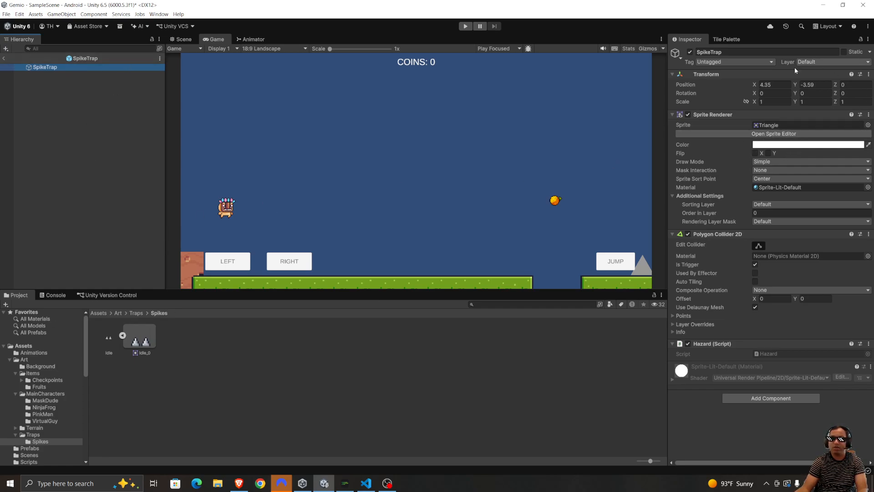
drag(138, 336, 793, 126)
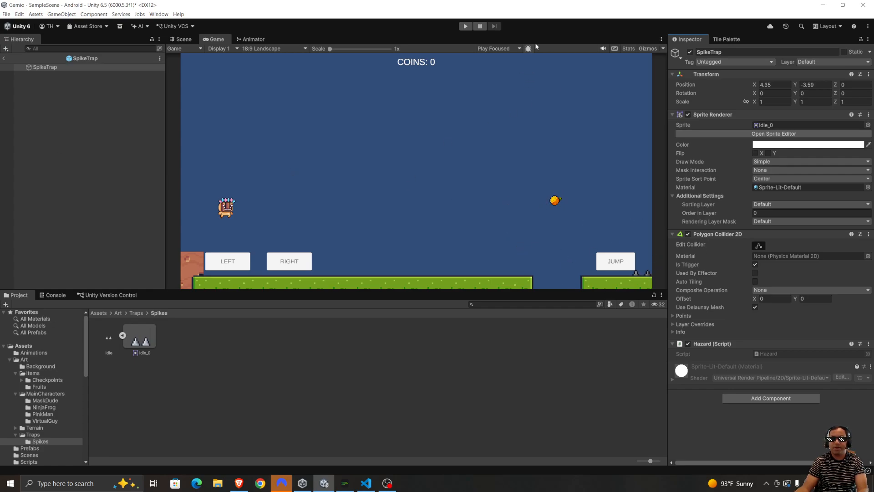
click(465, 26)
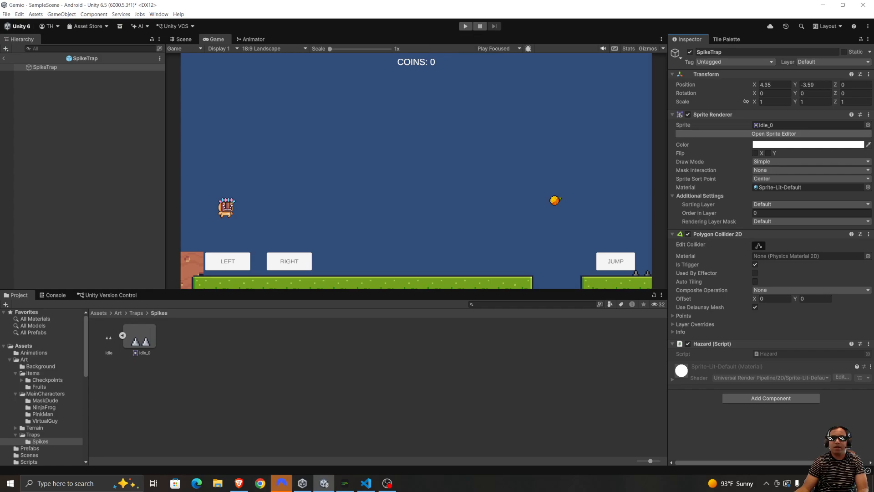
- Switch to the Gemini chat in the browser and review the Spike Trap Swap instructions about adjusting the collider
key(alt+Tab)
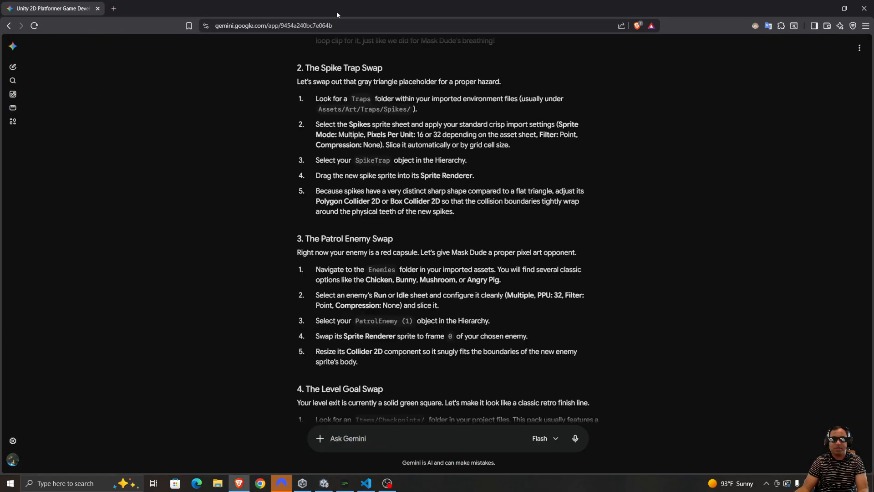
scroll(380, 195, down, 1)
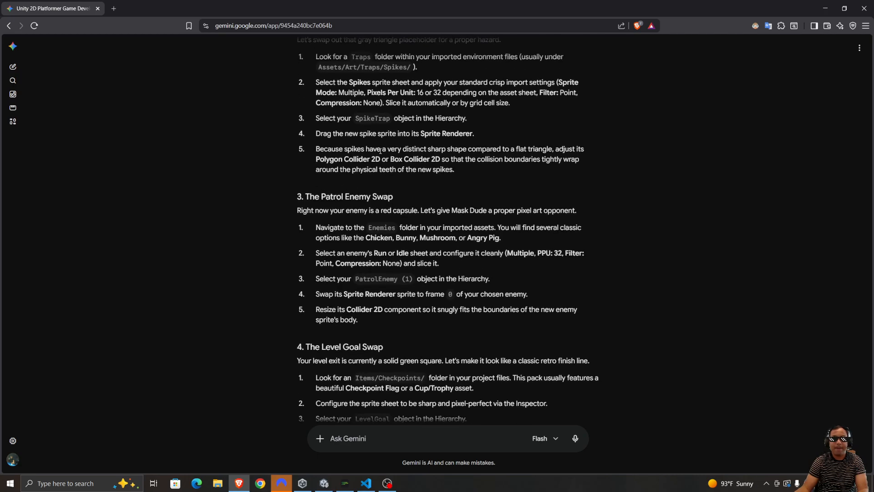
drag(316, 148, 508, 160)
scroll(498, 197, up, 1)
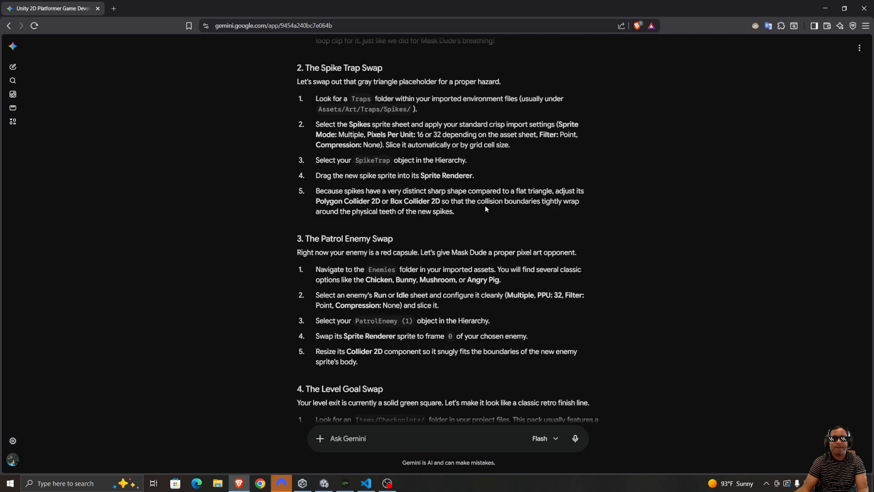
scroll(483, 211, up, 2)
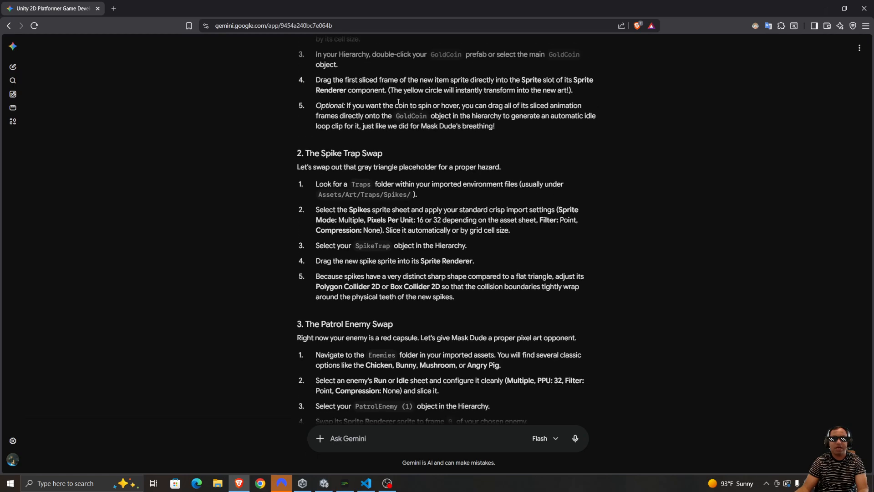
drag(399, 104, 496, 127)
drag(586, 277, 560, 288)
click(517, 274)
click(468, 299)
drag(382, 287, 409, 287)
scroll(400, 300, up, 1)
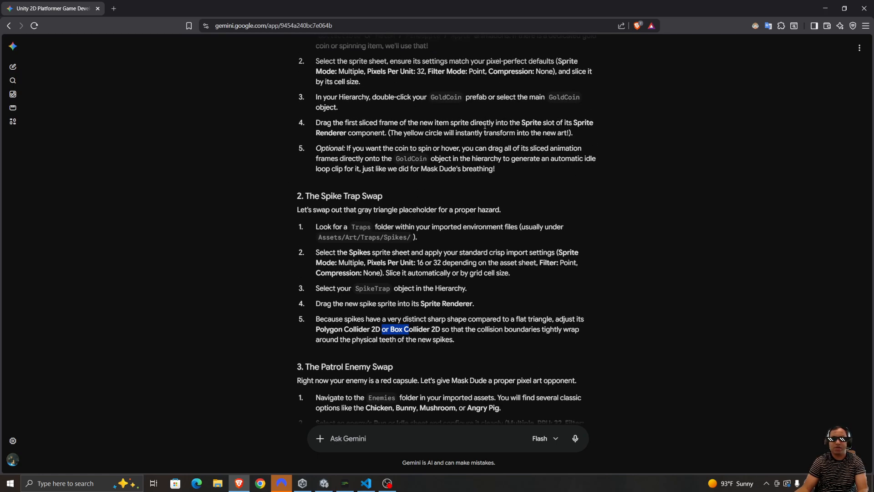
drag(316, 319, 503, 344)
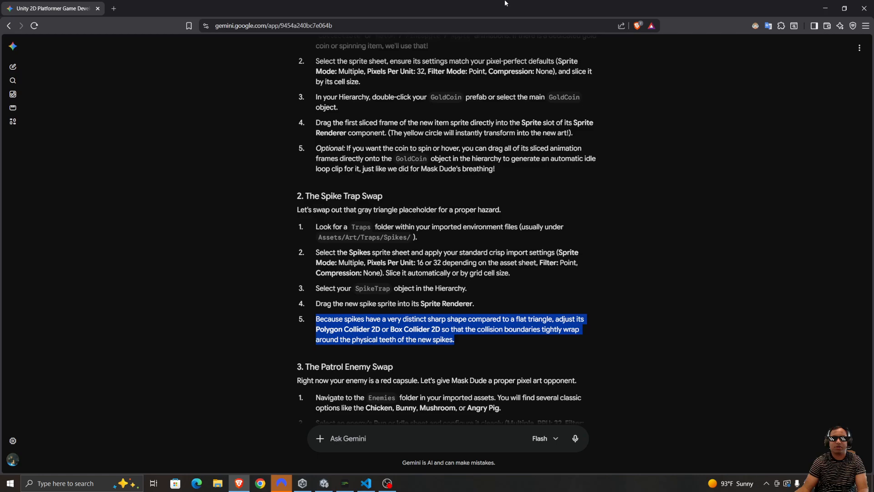
- Switch back to Unity and reshape SpikeTrap's Polygon Collider 2D, moving its base corners to the spikes' outer bottom corners and its apex to tip height
key(alt+Tab)
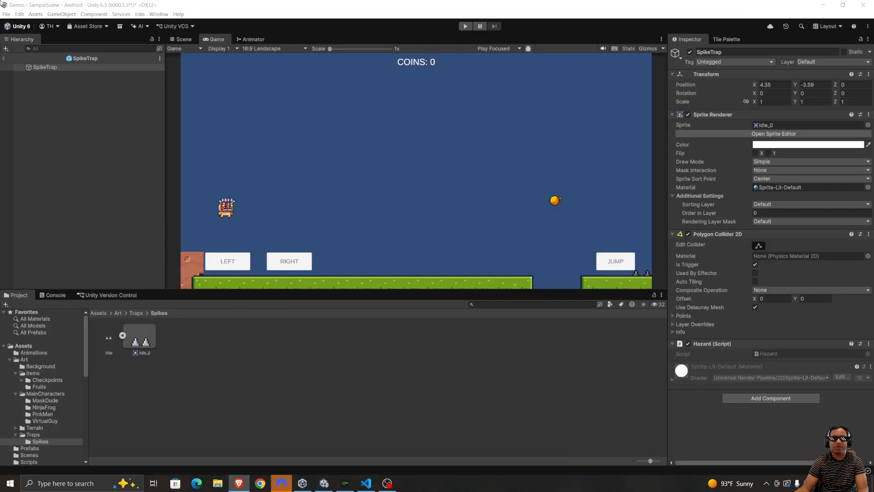
click(57, 67)
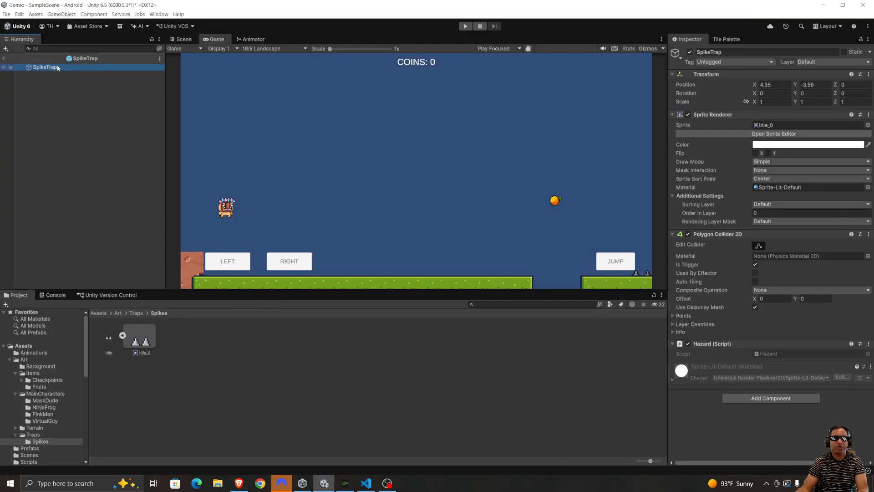
click(184, 39)
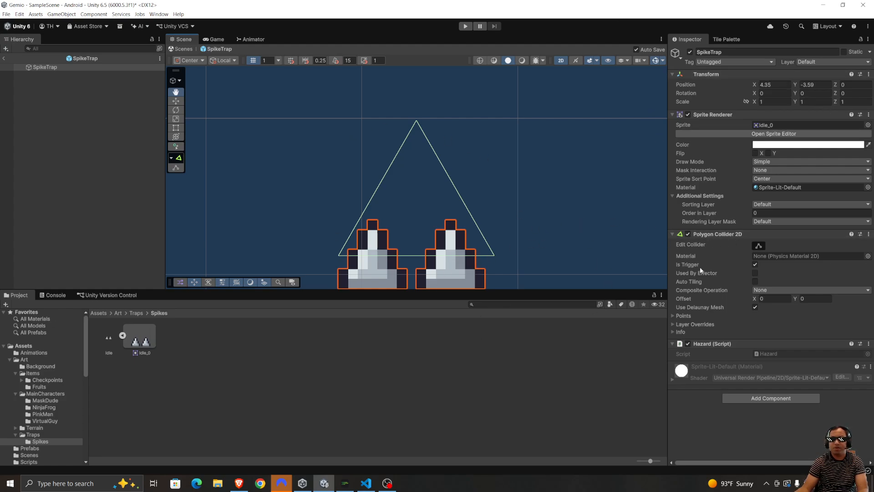
click(759, 246)
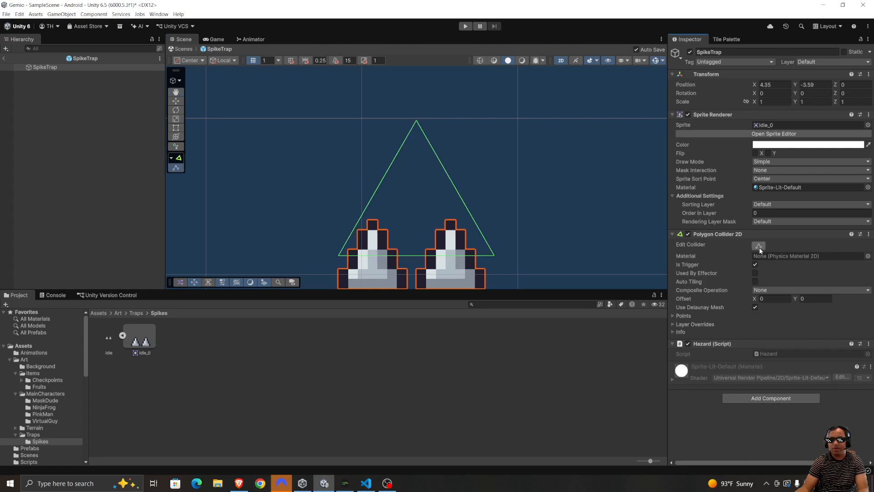
drag(339, 255, 338, 289)
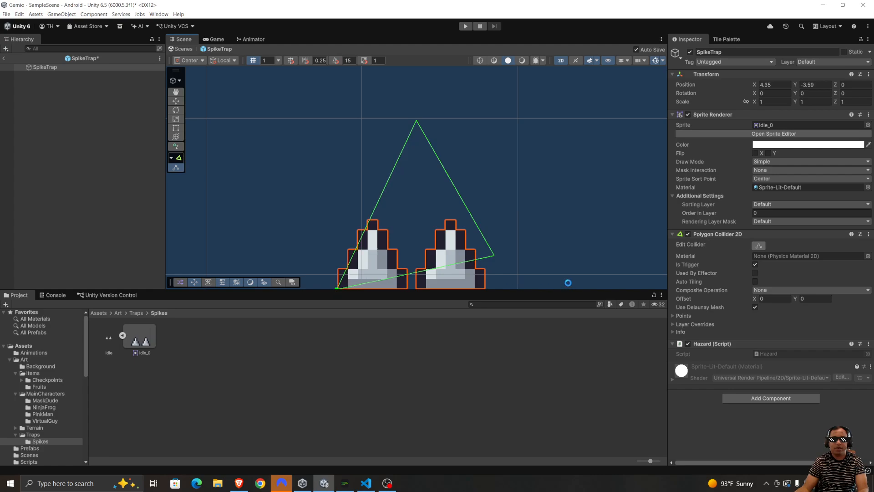
drag(494, 256, 486, 289)
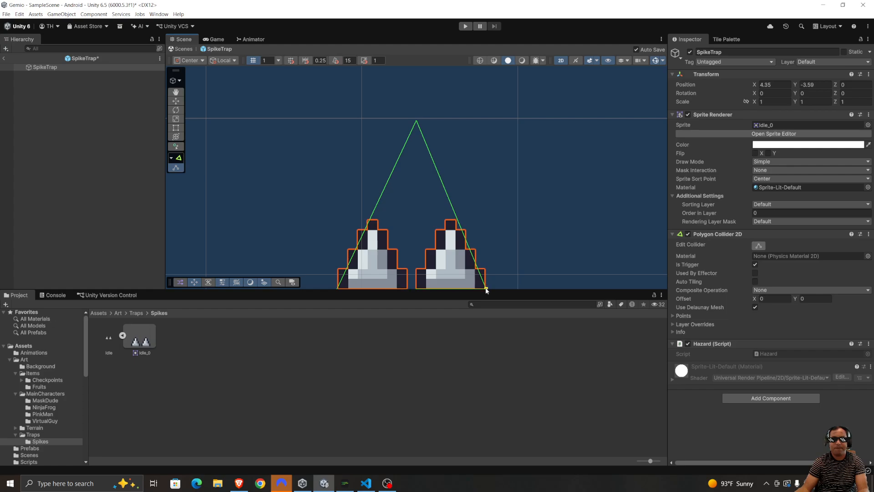
key(ctrl+s)
drag(417, 121, 413, 218)
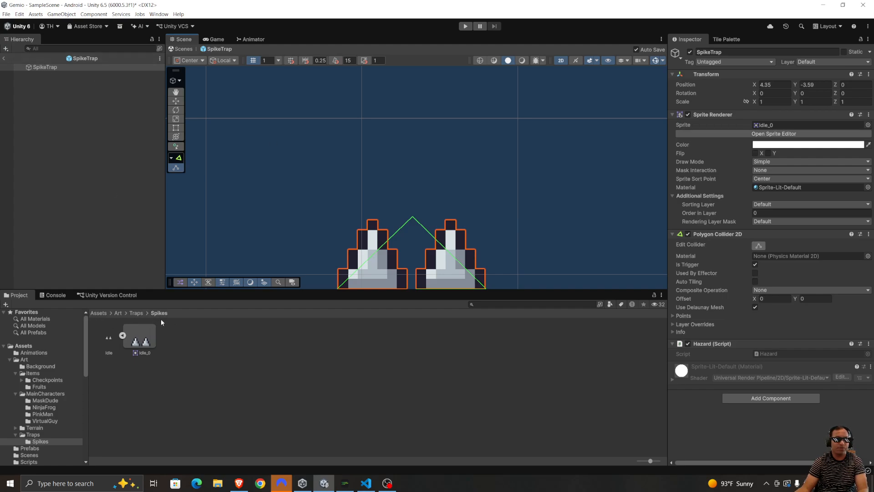
- Open the GoldCoin prefab from the Assets/Prefabs folder and select the coin object
click(97, 313)
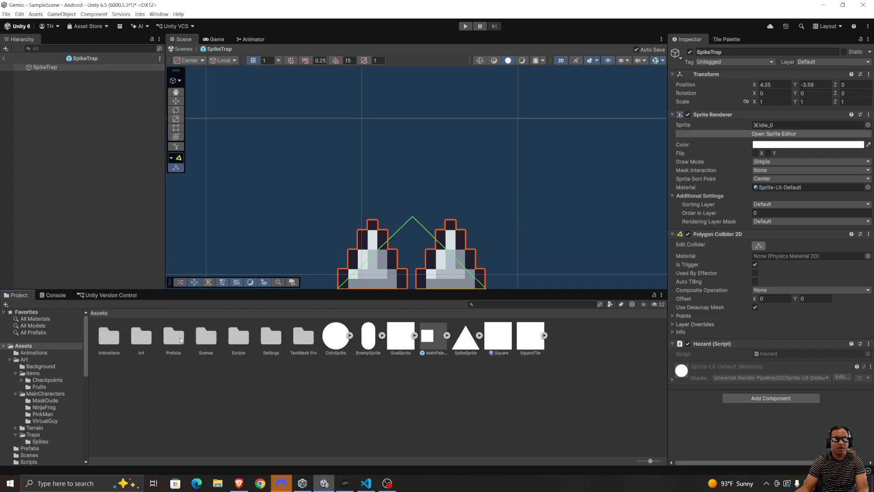
double_click(173, 337)
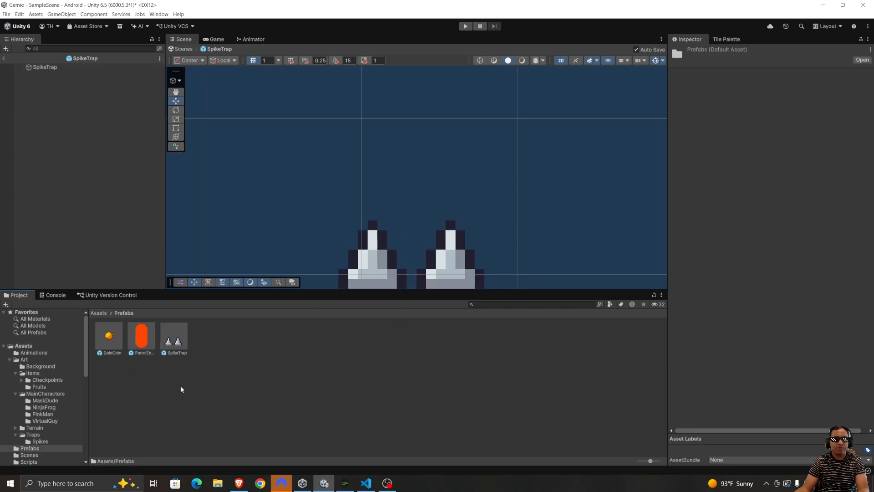
double_click(111, 335)
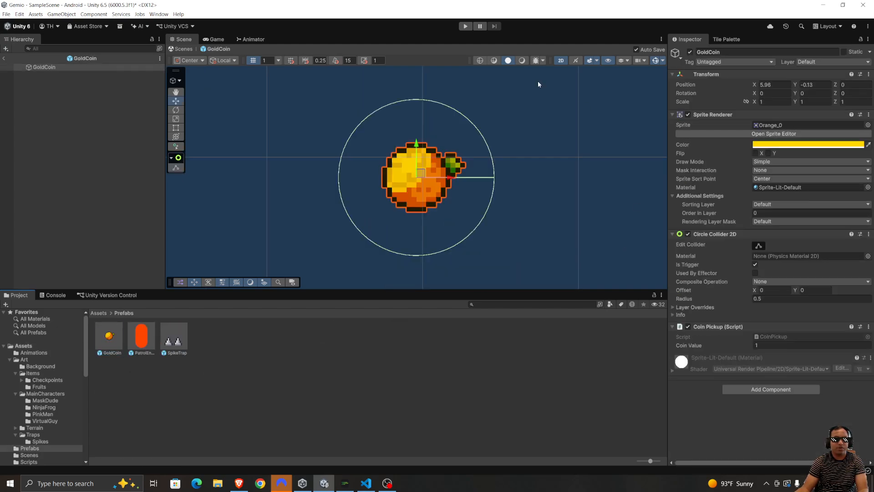
click(385, 107)
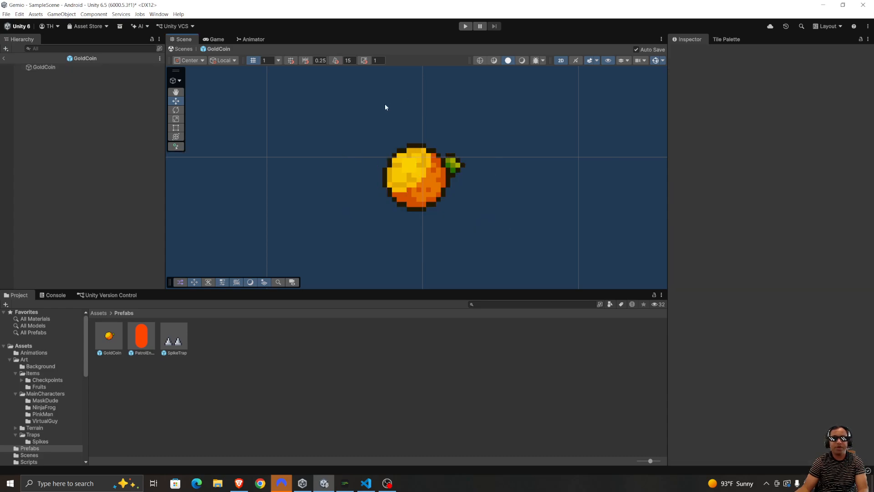
click(412, 162)
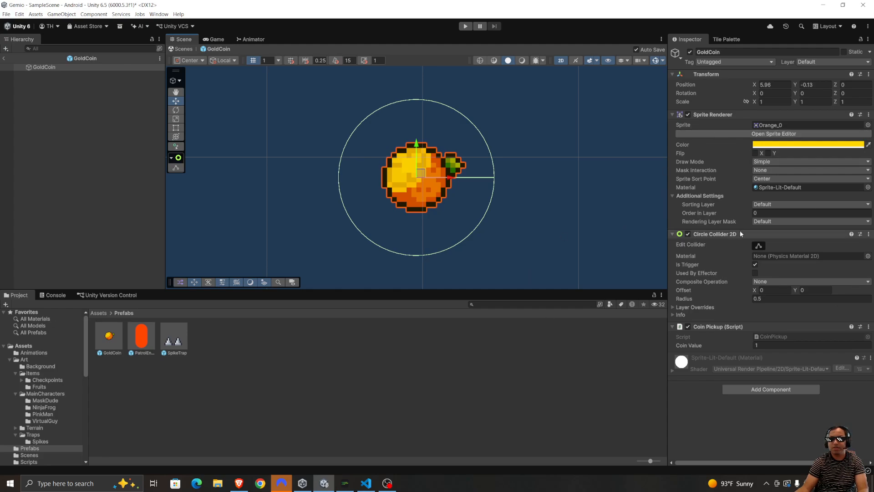
- Shrink GoldCoin's Circle Collider 2D around the orange and its leaf, to a radius of about 0.29 and an offset of about 0.05, 0.01
click(761, 245)
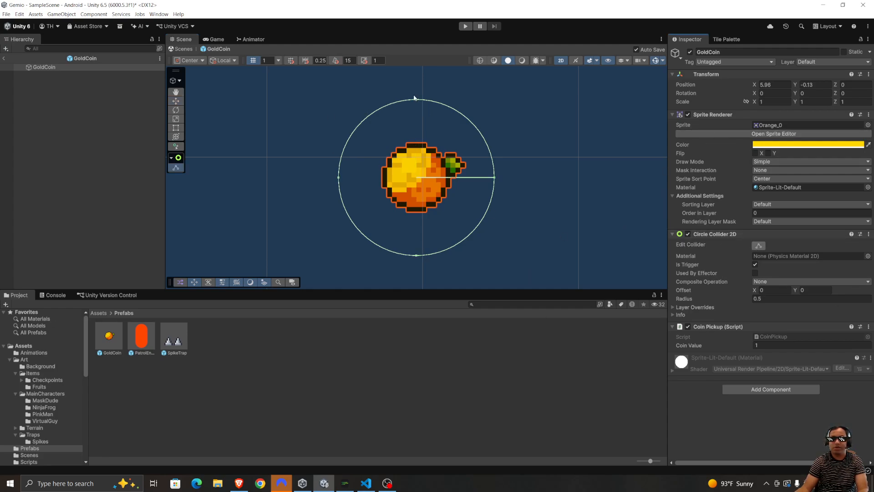
drag(416, 101, 418, 139)
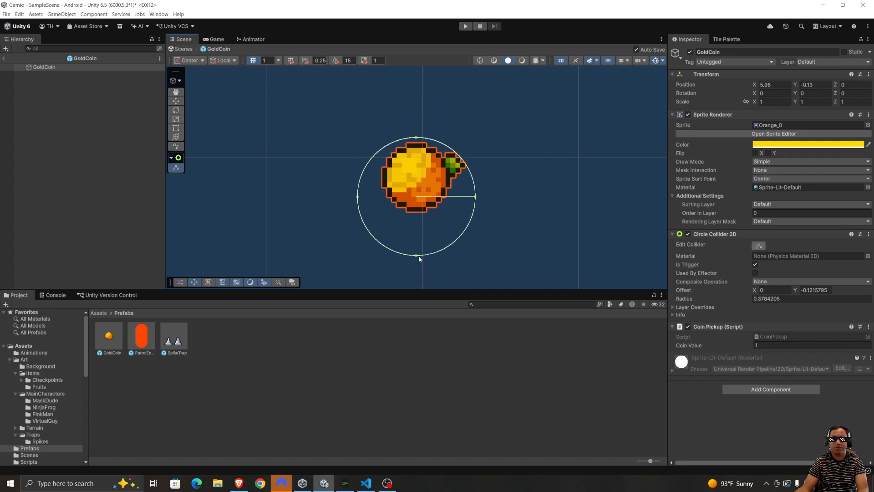
drag(416, 255, 417, 213)
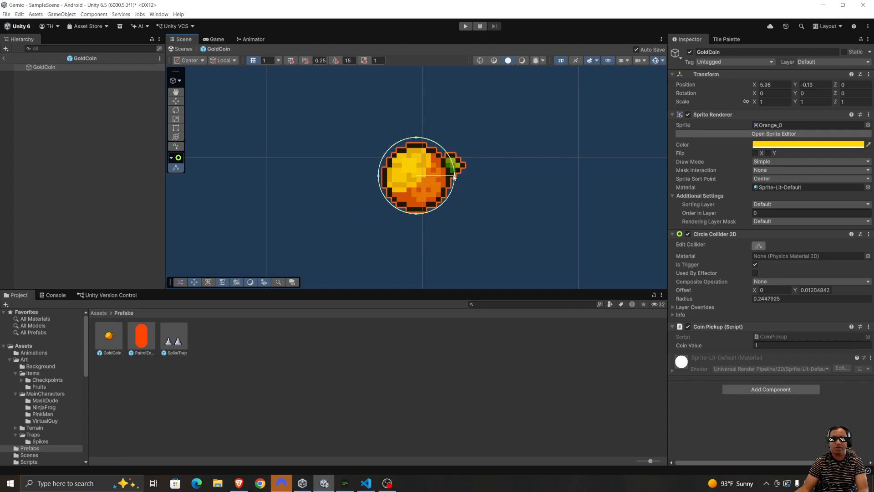
drag(454, 175, 469, 176)
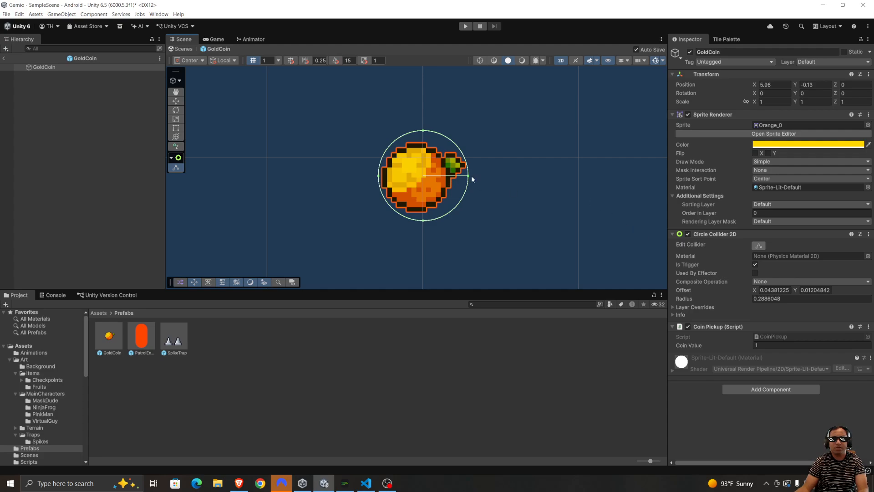
drag(468, 176, 469, 177)
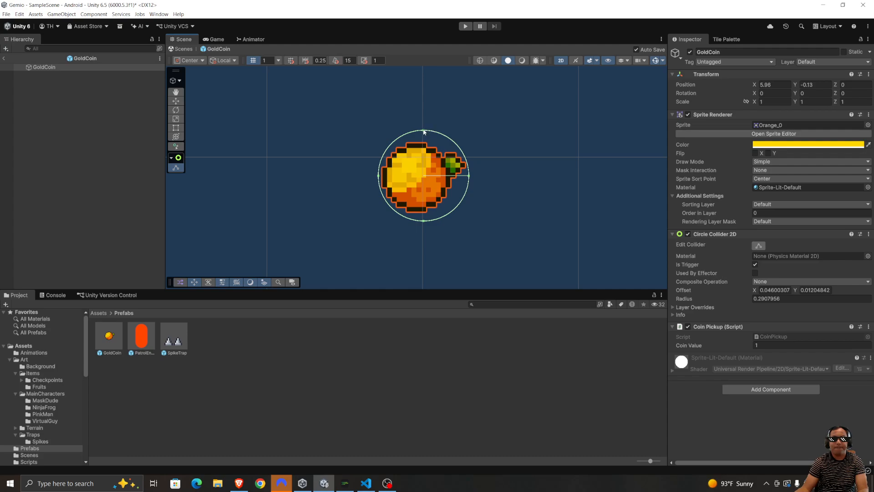
drag(423, 131, 430, 132)
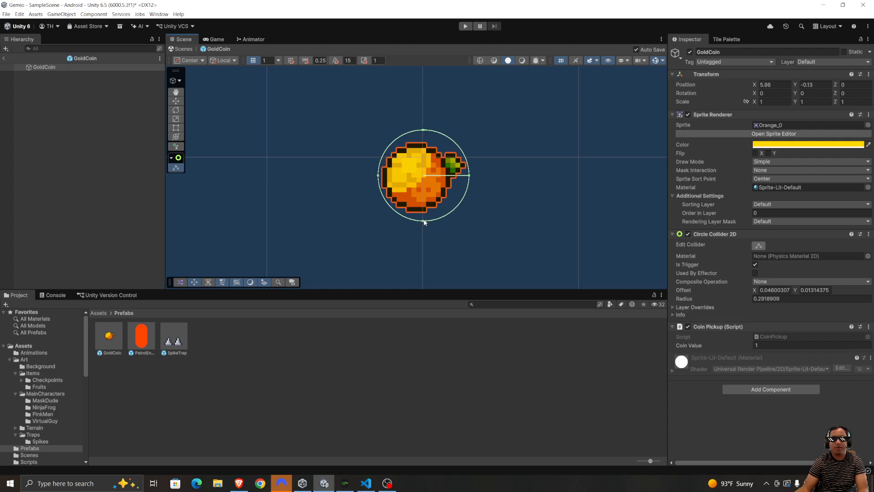
drag(424, 222, 424, 222)
- Reopen the SpikeTrap and GoldCoin prefabs in turn to check how their colliders fit the sprites
click(185, 337)
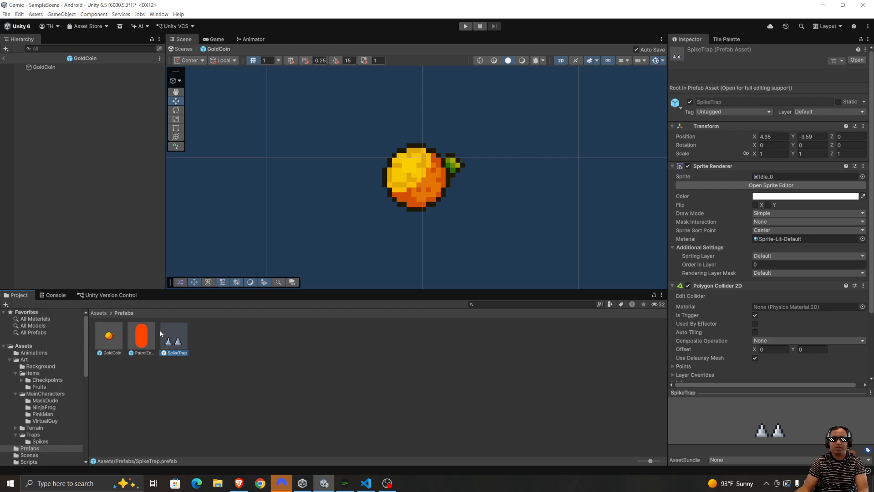
double_click(182, 338)
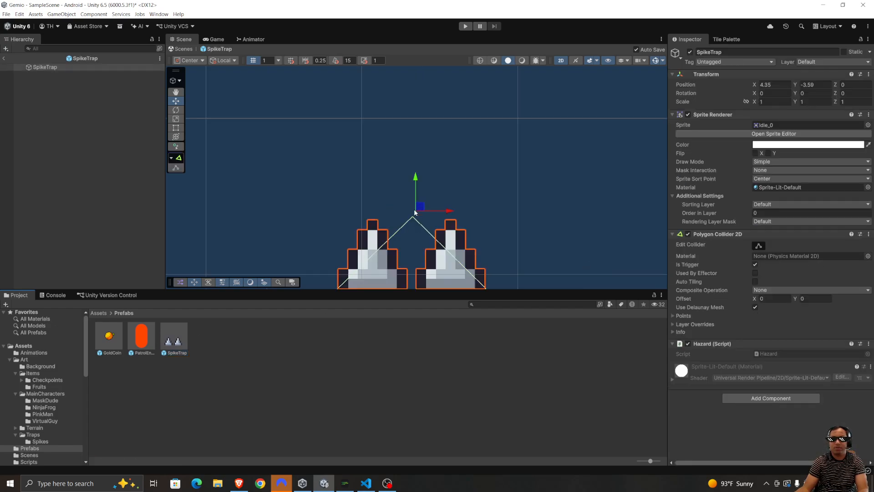
double_click(110, 338)
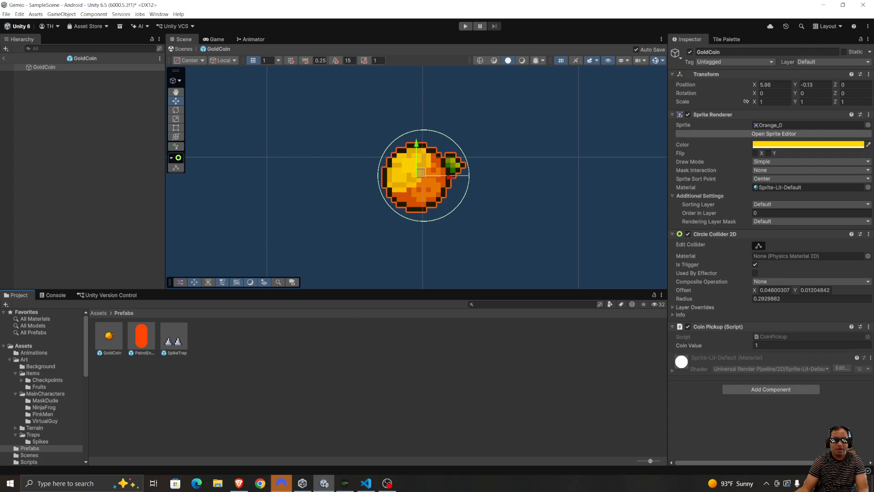
- Switch to the Gemini chat in the browser and read the Patrol Enemy Swap instructions
key(alt+Tab)
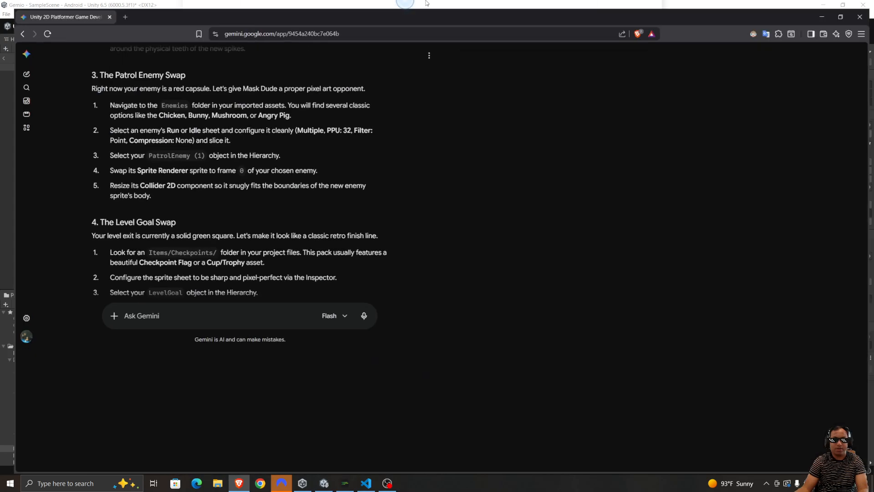
drag(315, 117, 569, 244)
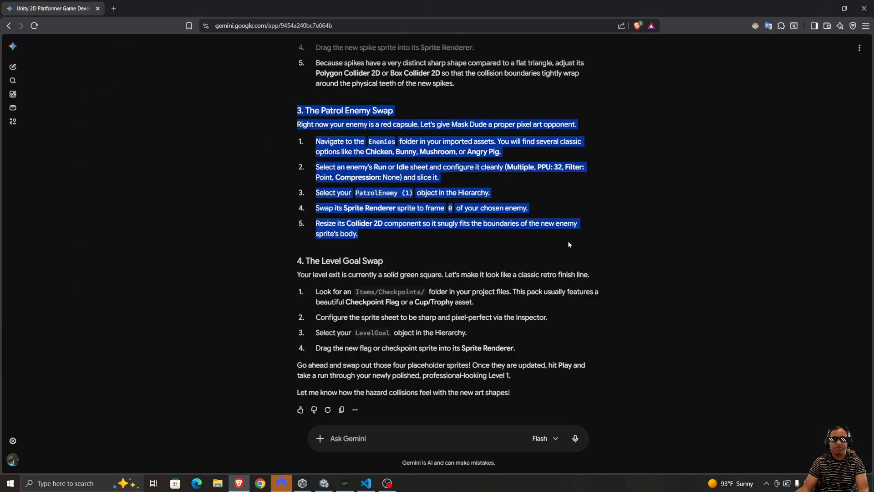
- Switch back to Unity, open the Assets/Art/MainCharacters/NinjaFrog folder and expand the Run (32x32) sheet's frames
drag(554, 2, 0, 18)
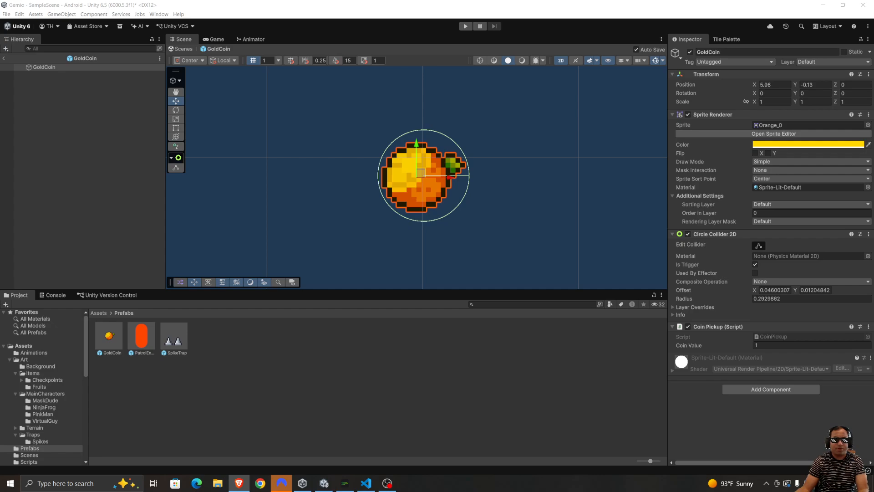
click(98, 314)
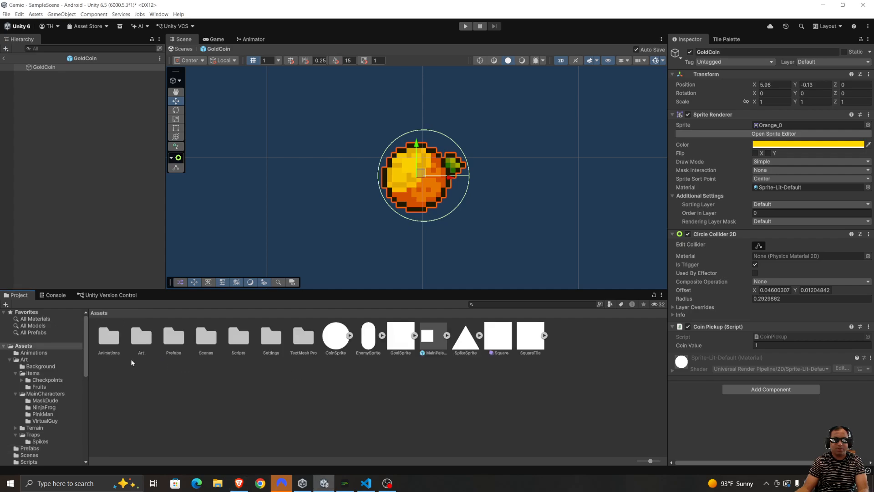
double_click(141, 337)
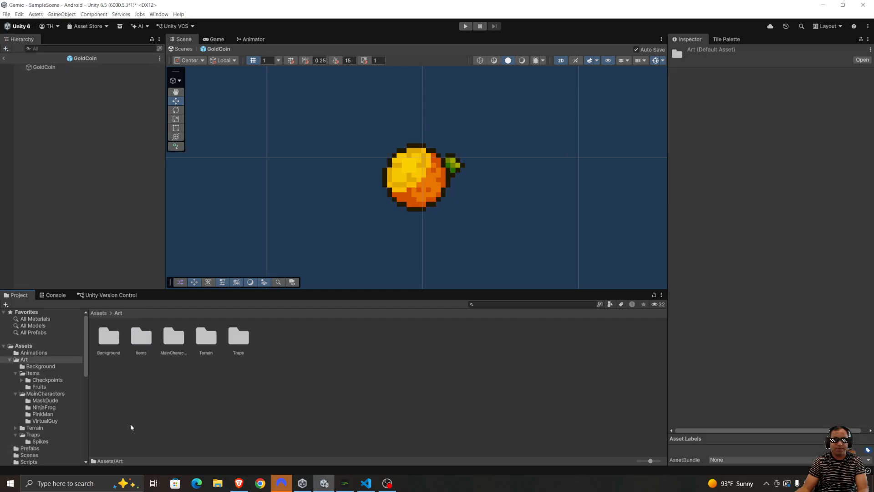
double_click(167, 337)
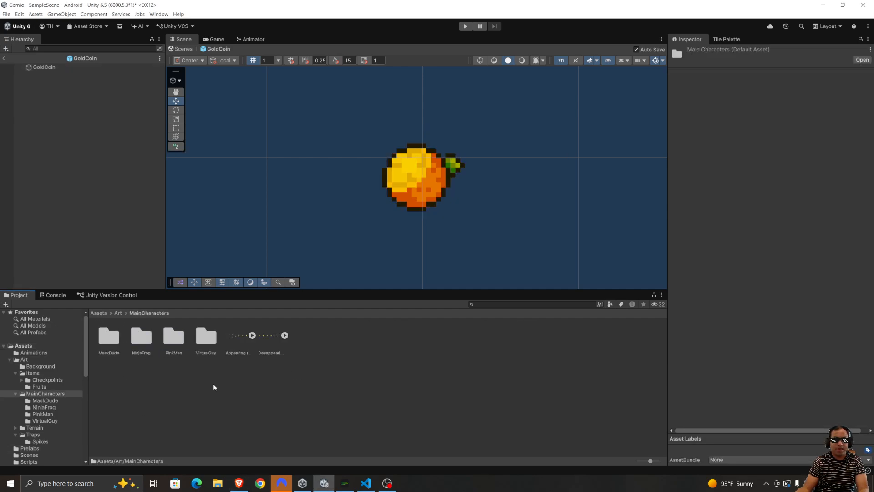
double_click(152, 340)
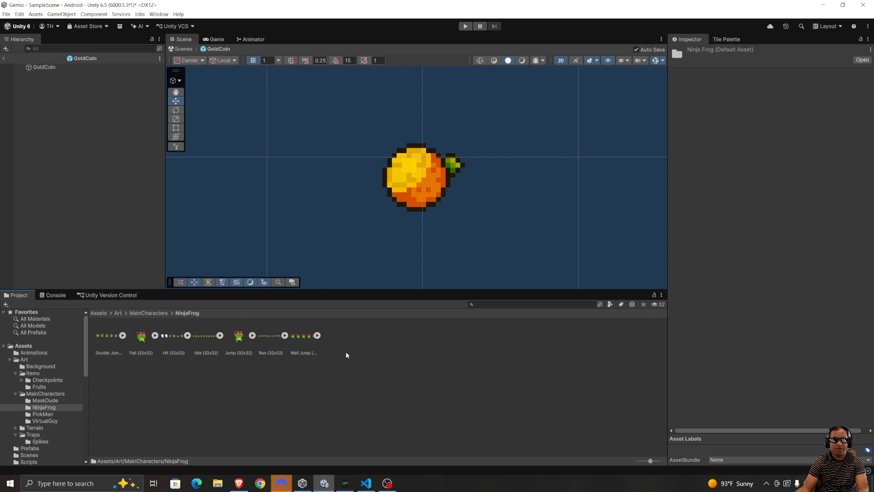
click(286, 336)
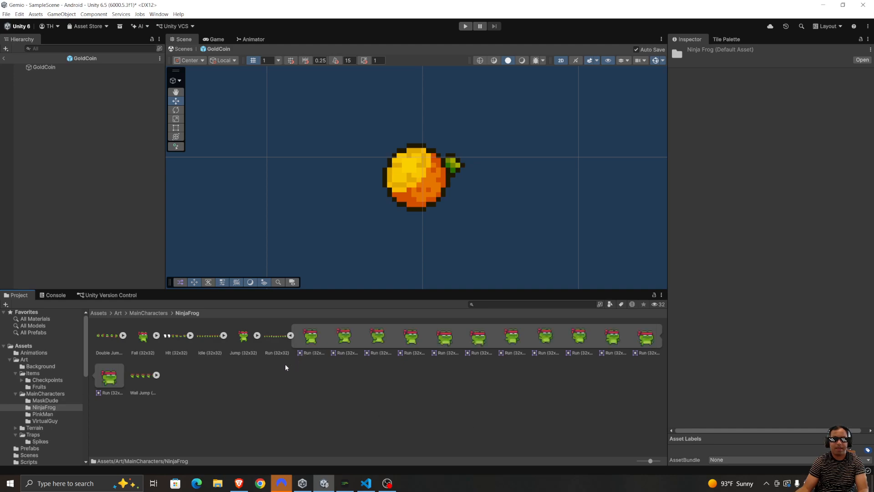
- Set NinjaFrog's Run (32x32) texture to 32 pixels per unit and apply the import settings
click(266, 340)
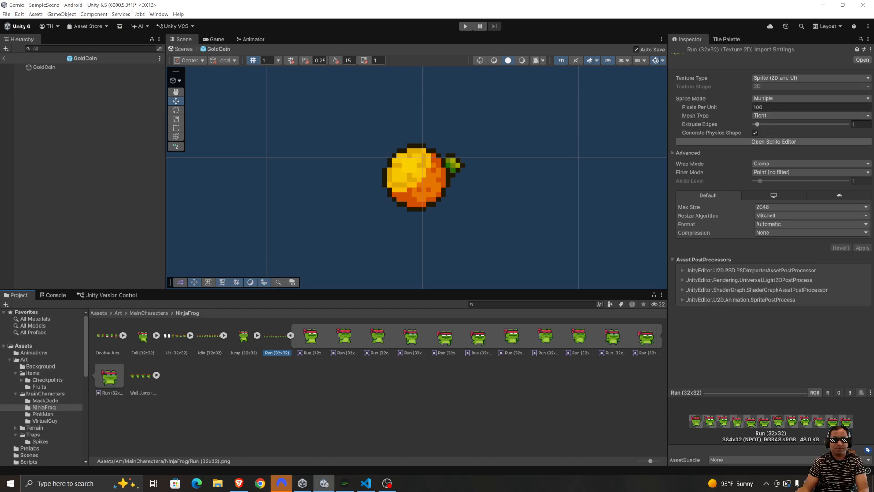
click(767, 106)
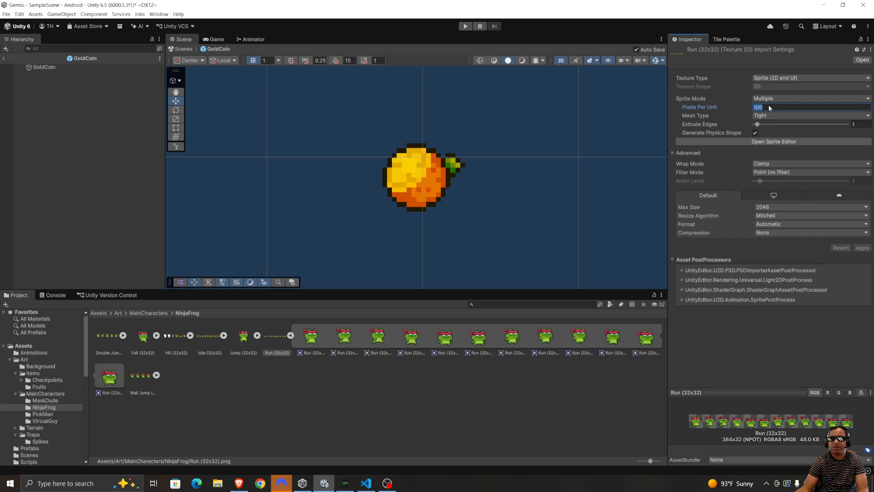
text(32)
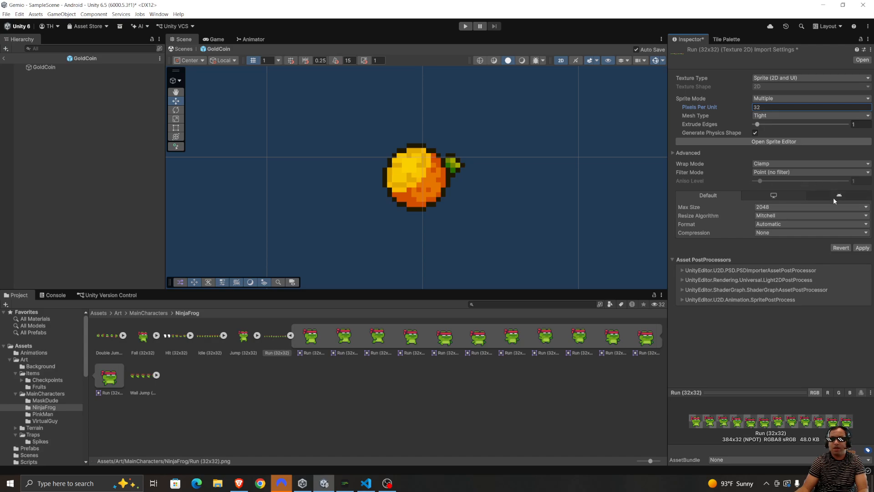
click(863, 248)
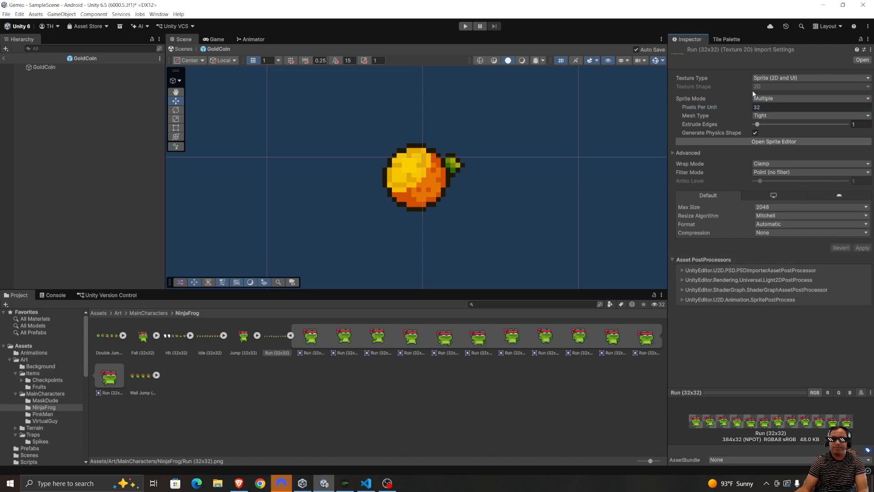
- Slice the Run (32x32) sheet in the Sprite Editor by a 32 x 32 cell-size grid, apply it and close the editor
click(792, 143)
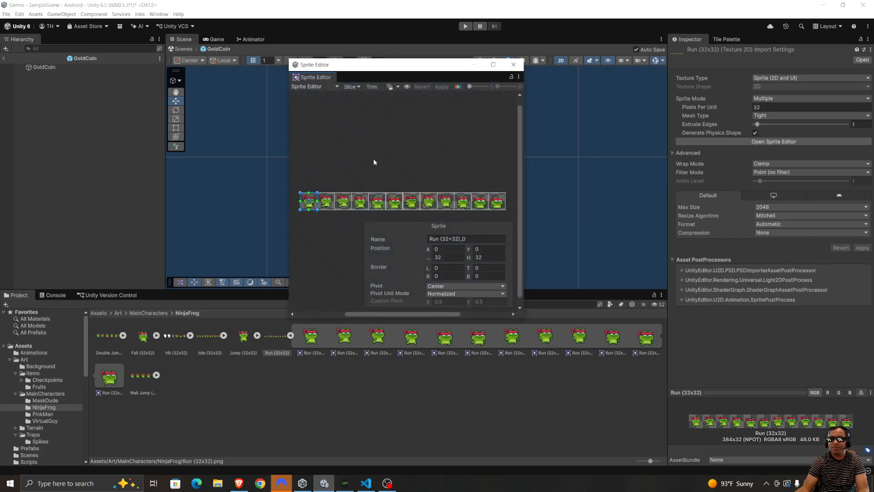
click(358, 87)
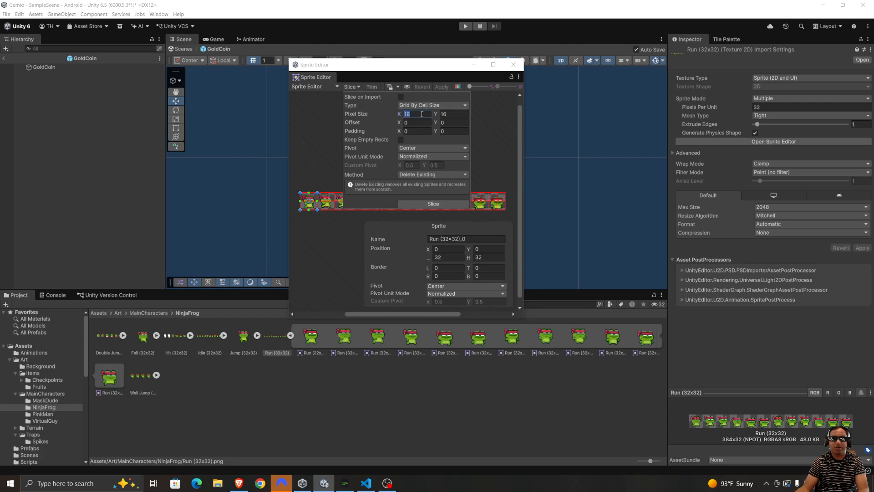
text(32)
click(455, 114)
text(32)
click(455, 204)
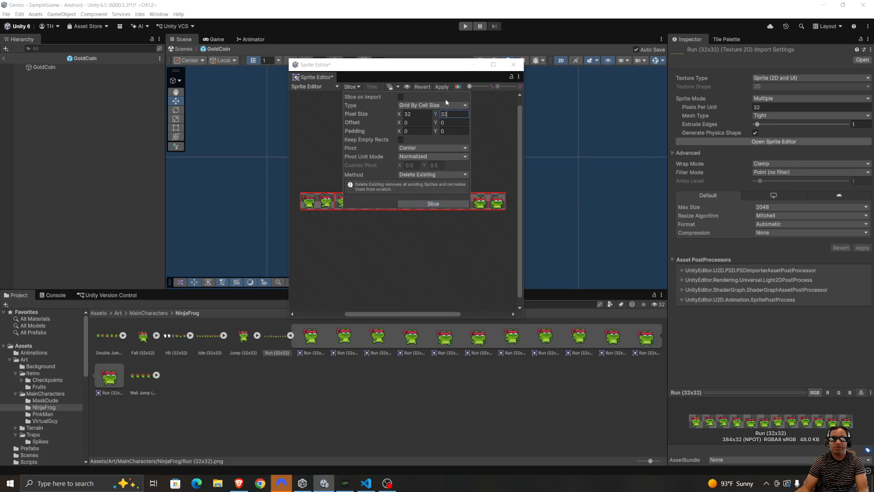
click(442, 86)
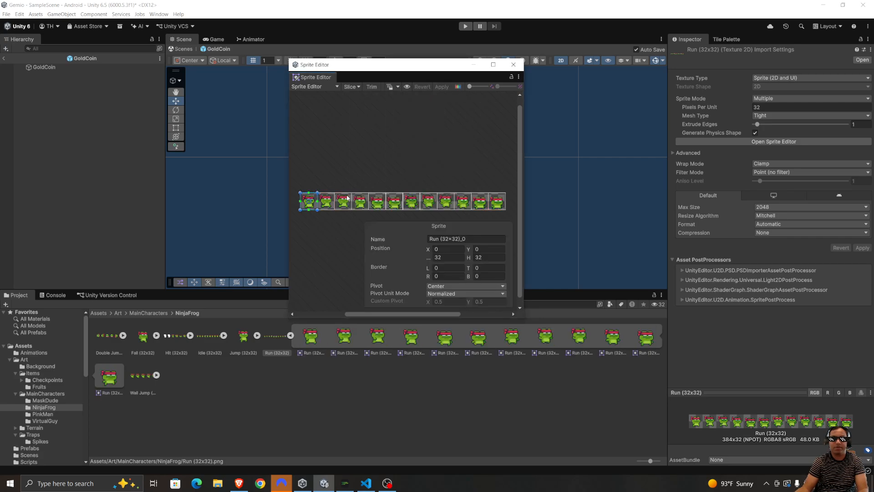
click(448, 190)
click(446, 197)
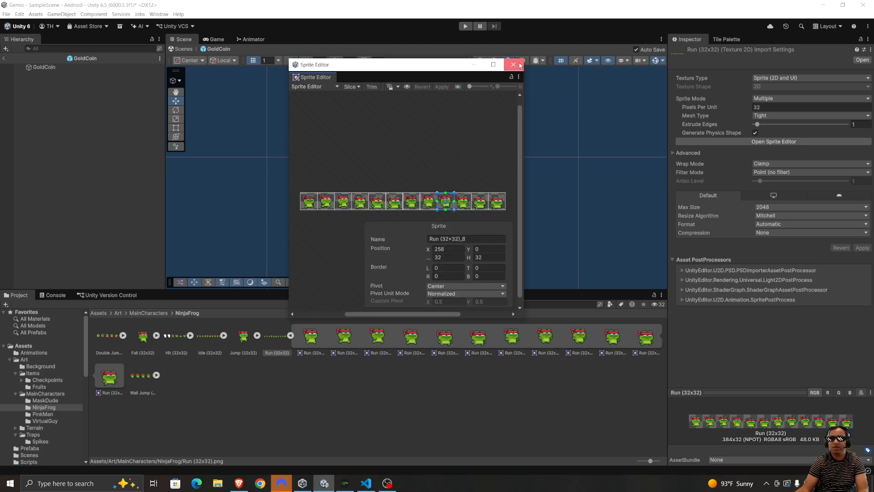
click(514, 65)
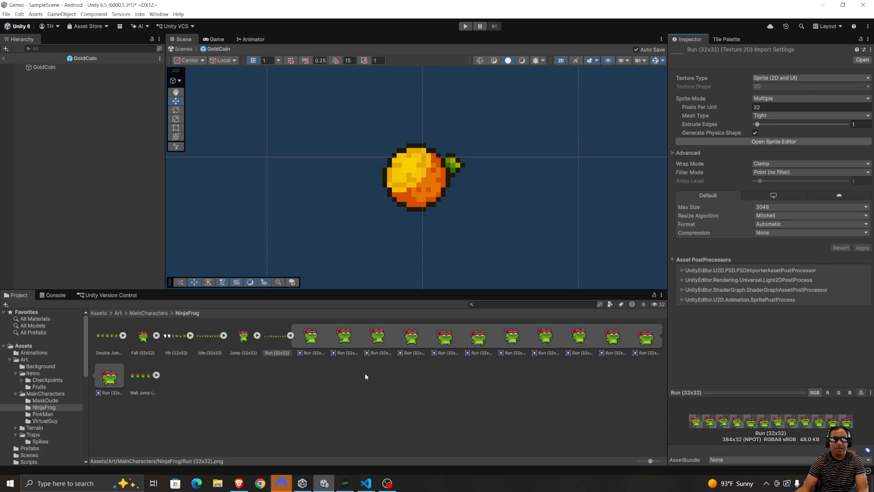
- Leave the GoldCoin prefab for SampleScene and select all the NinjaFrog run frames, from the first to the last
click(314, 337)
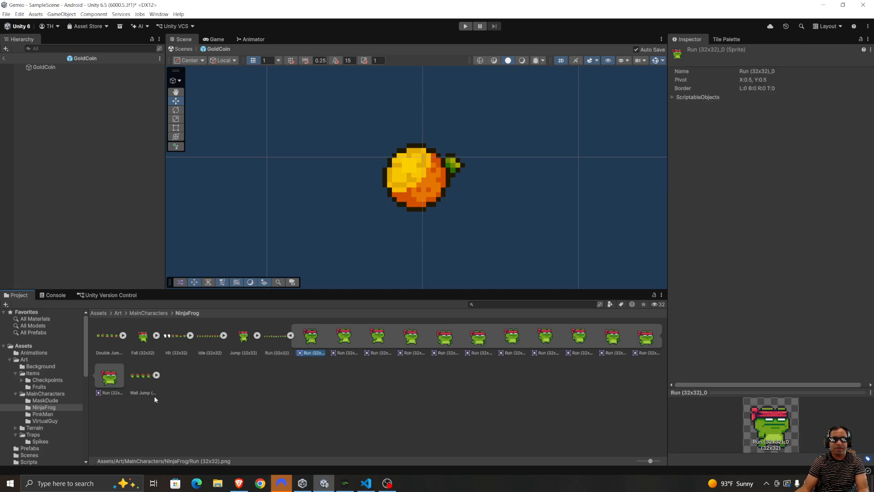
shift+click(109, 376)
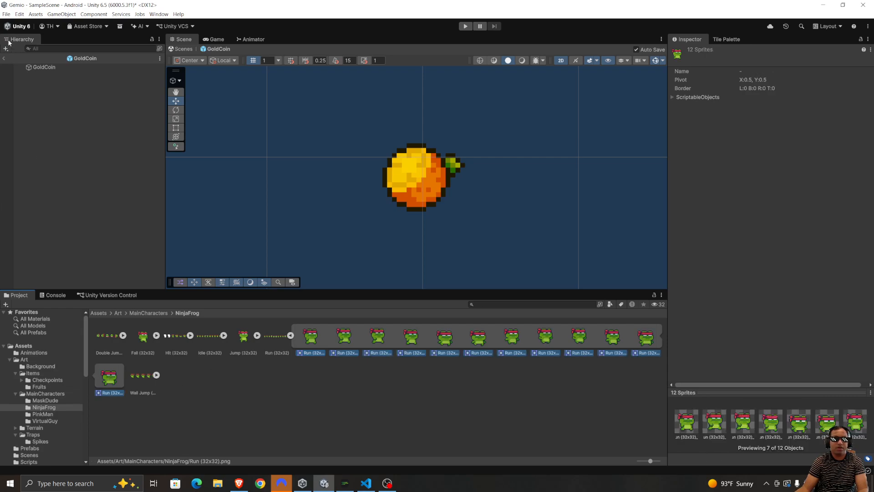
click(4, 58)
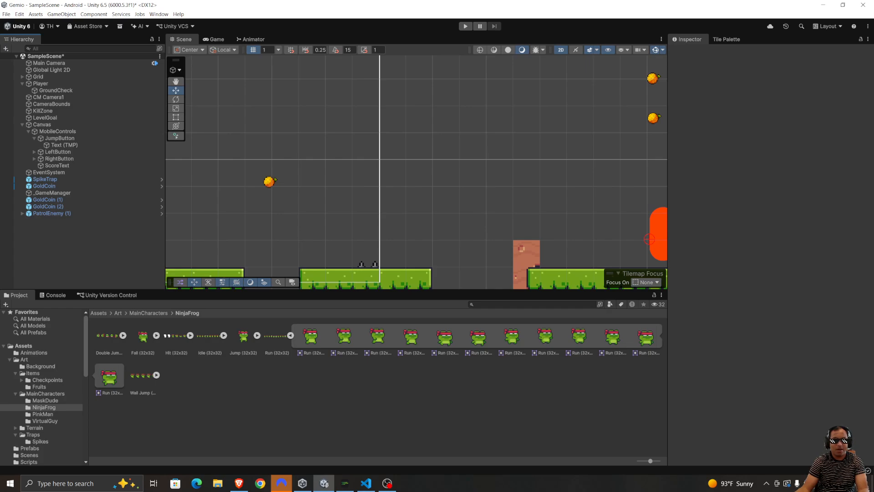
click(305, 339)
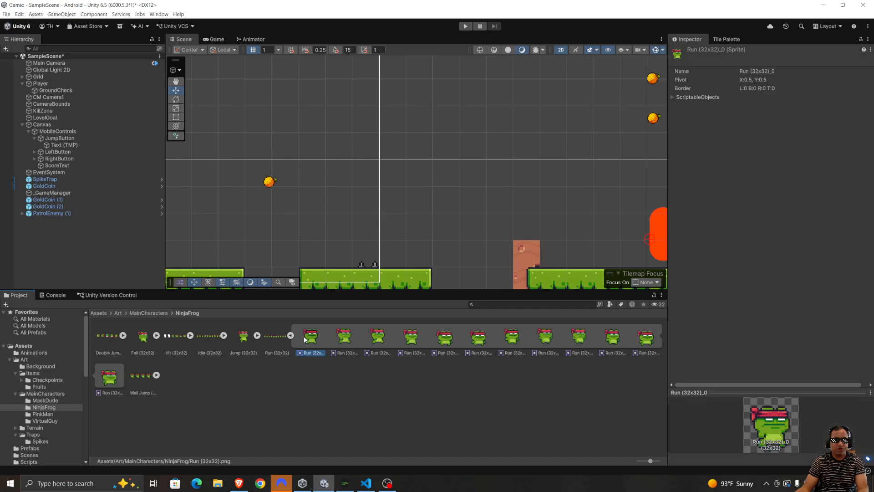
shift+click(101, 391)
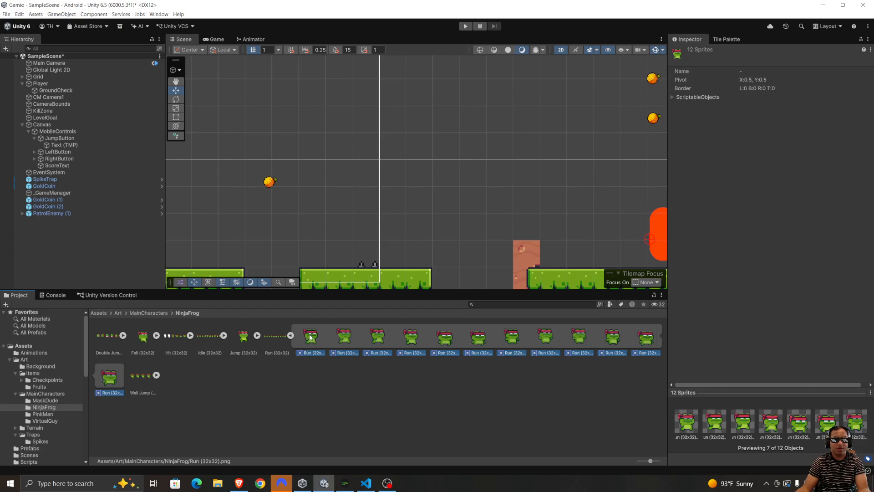
- Playtest the level by collecting a coin, crossing the spikes and approaching the patrol enemy, and stop the game
click(464, 26)
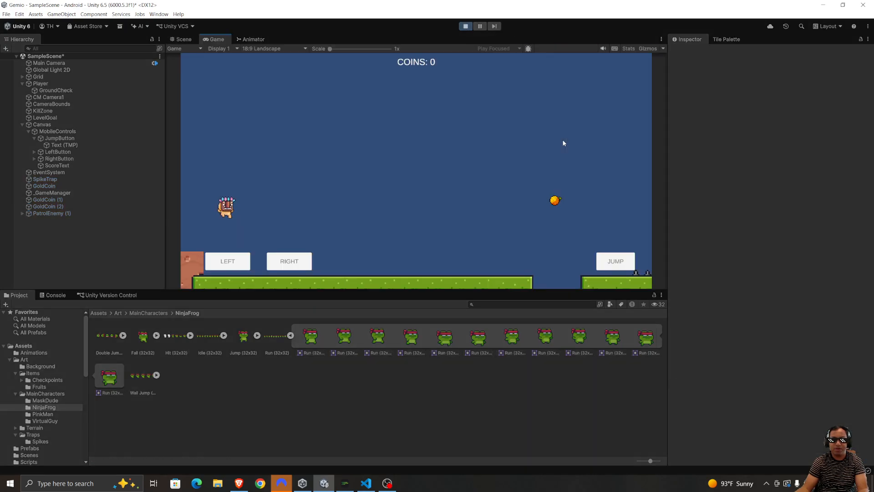
key(d)
key(space)
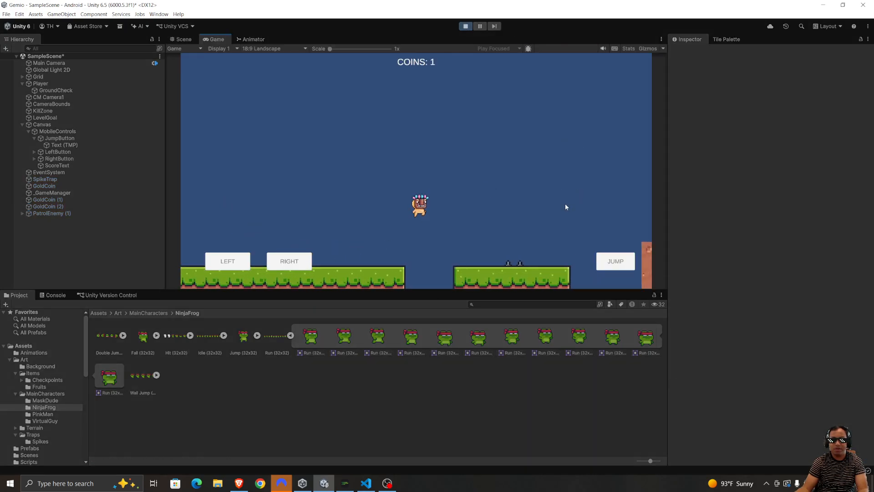
key(a)
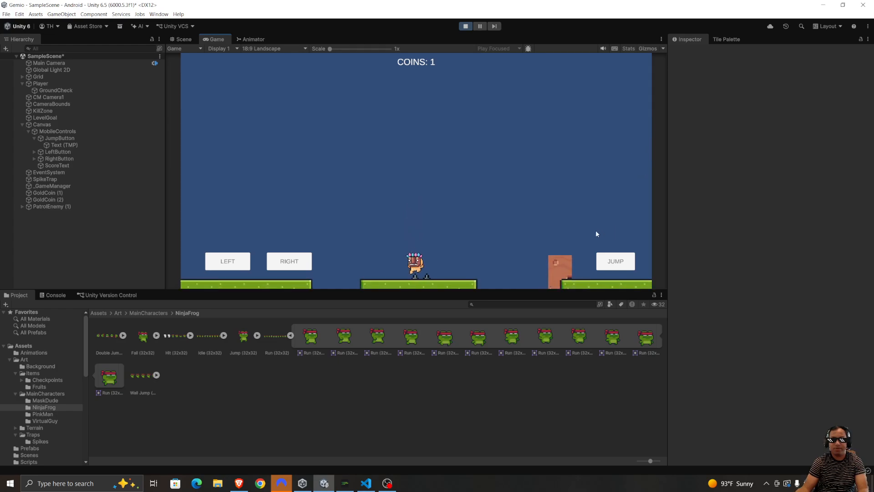
key(d)
key(space)
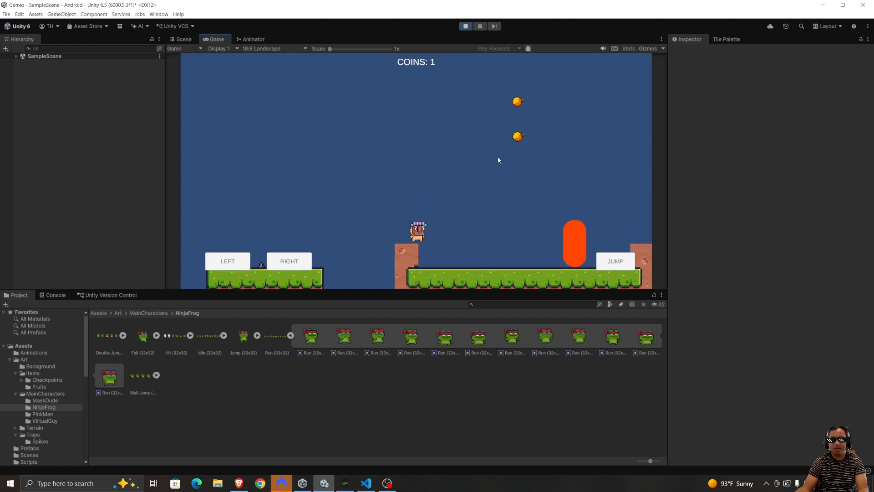
key(space)
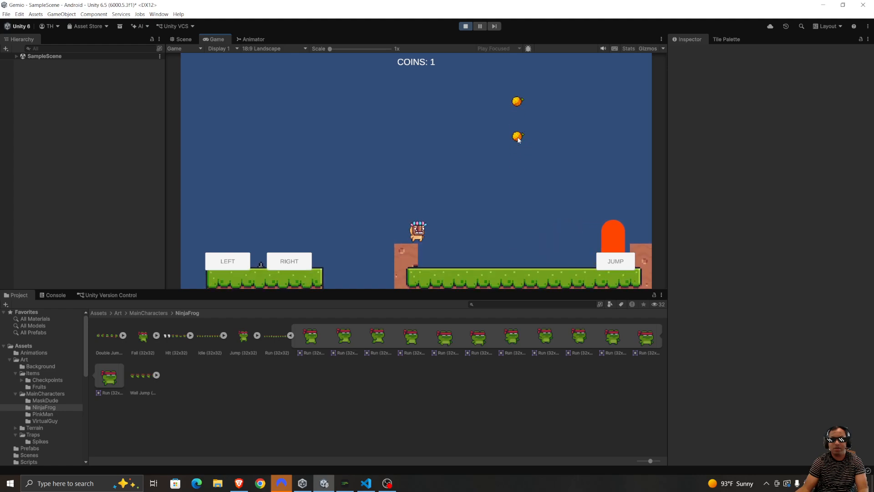
key(a)
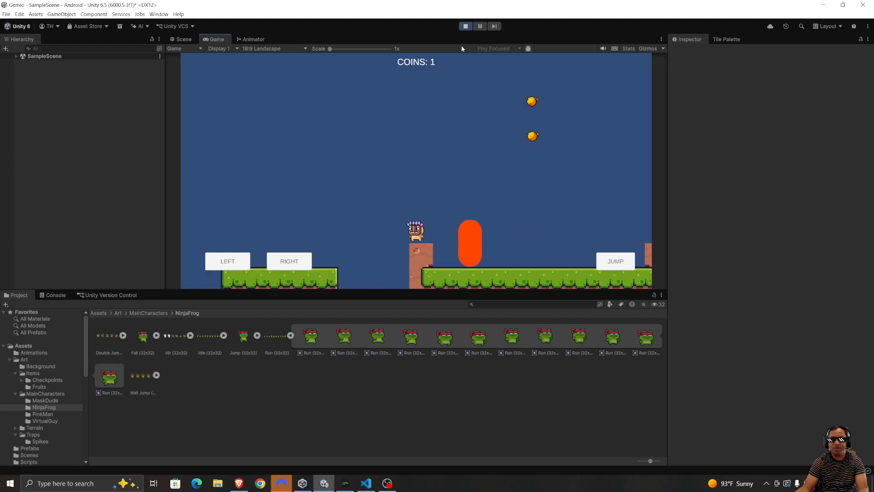
click(465, 26)
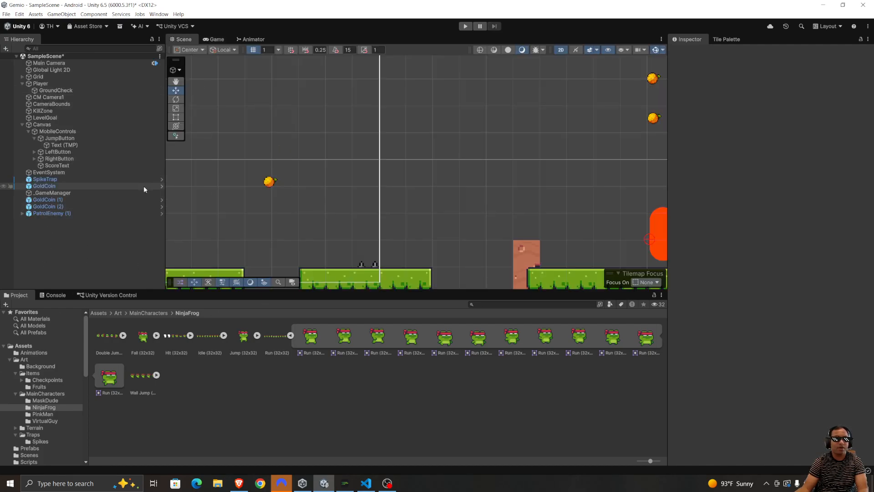
- Inspect the components of the GoldCoin instance in the scene, down to its Animator
click(49, 185)
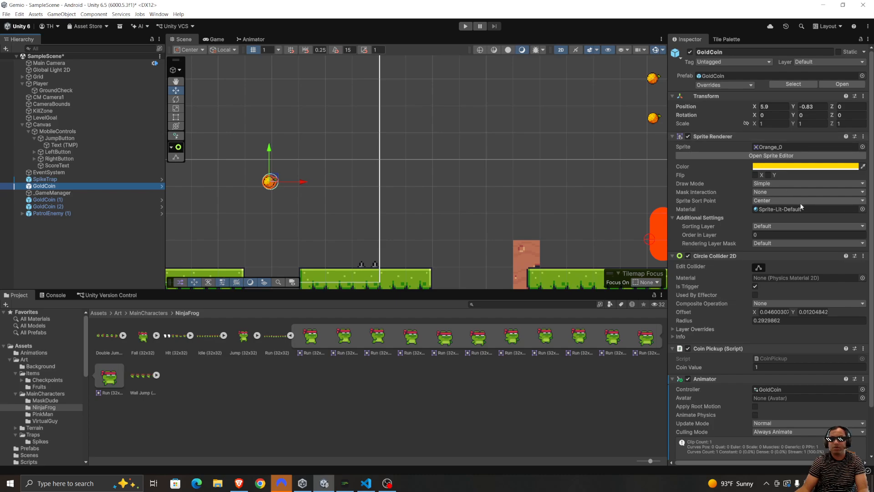
scroll(725, 184, down, 1)
scroll(725, 185, up, 1)
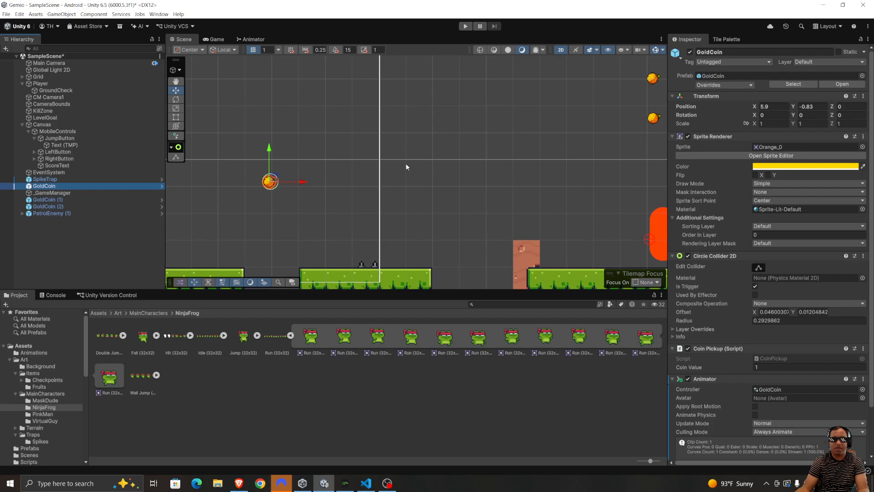
scroll(721, 257, down, 3)
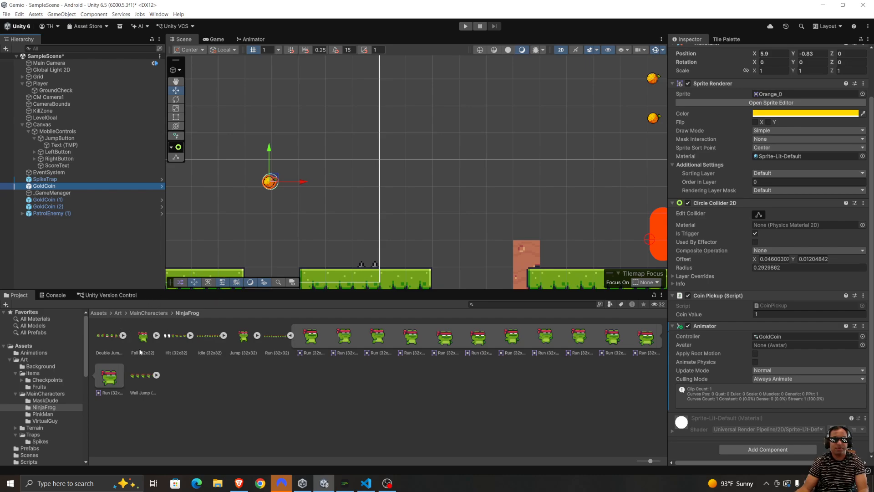
- Open the GoldCoin prefab from Assets/Prefabs for editing and return to the root Assets folder
click(99, 313)
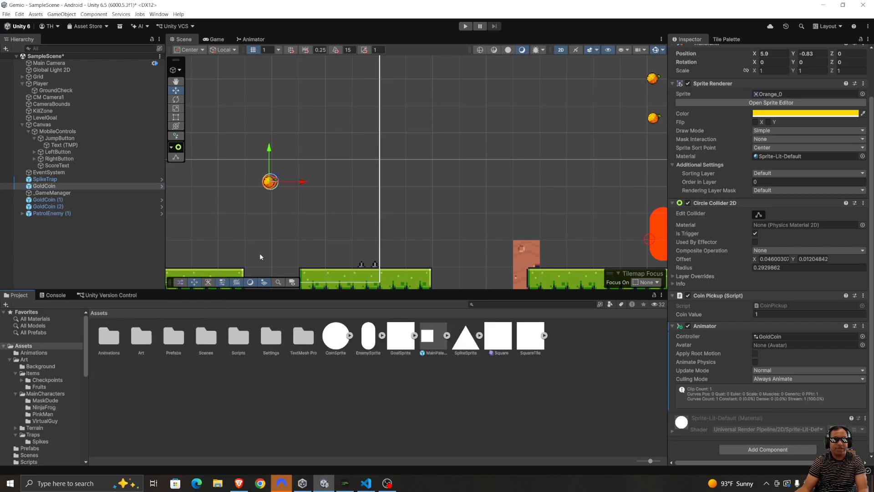
double_click(181, 339)
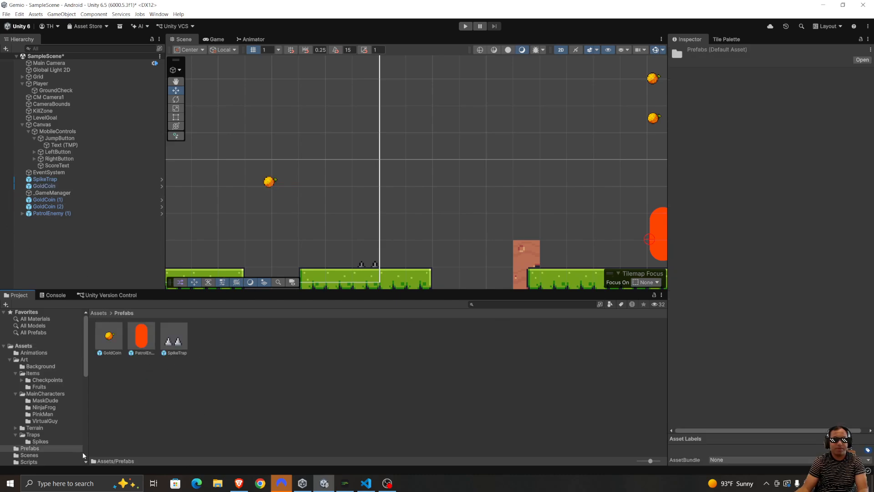
double_click(110, 341)
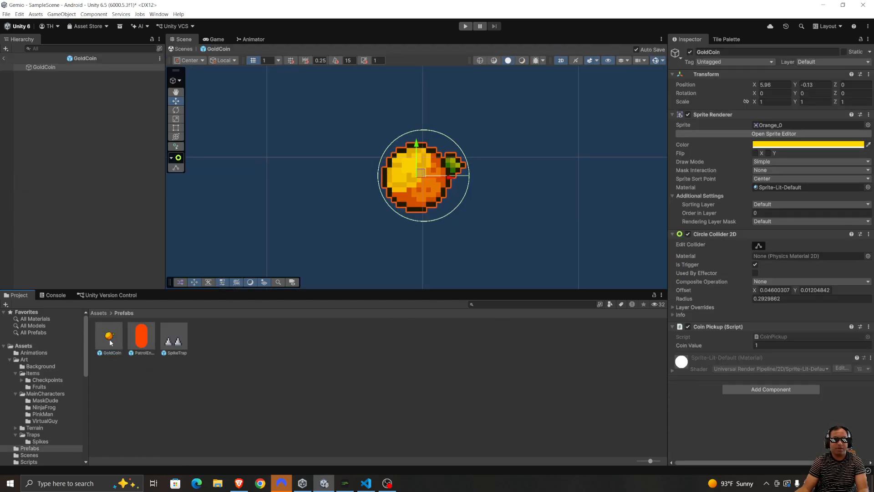
click(57, 72)
click(99, 314)
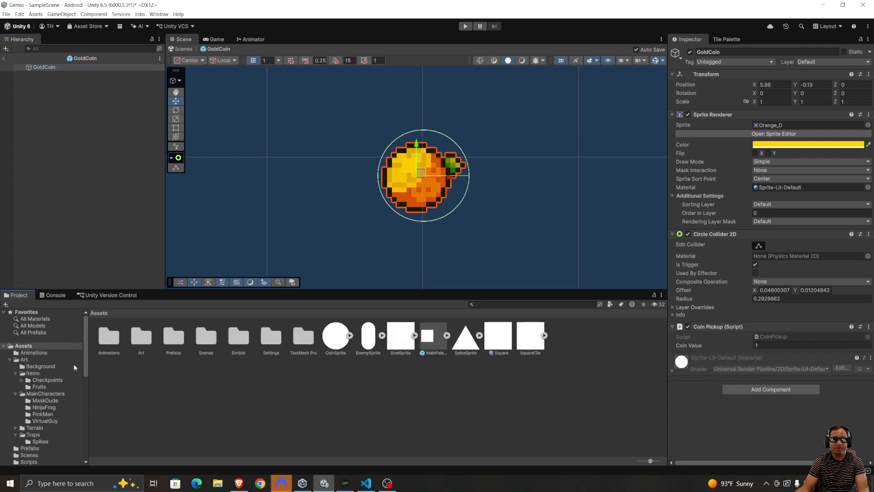
- Delete the GoldCoin animator controller and the Orange_Idle clip from Assets/Animations
double_click(110, 337)
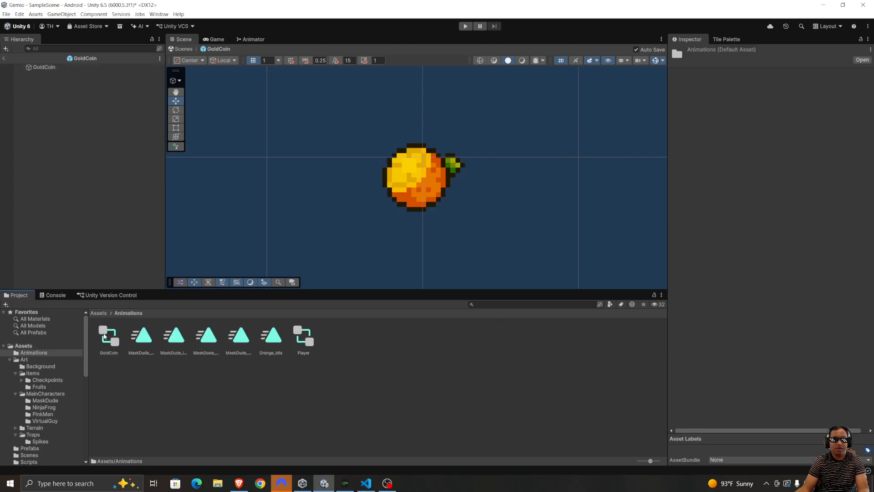
click(112, 336)
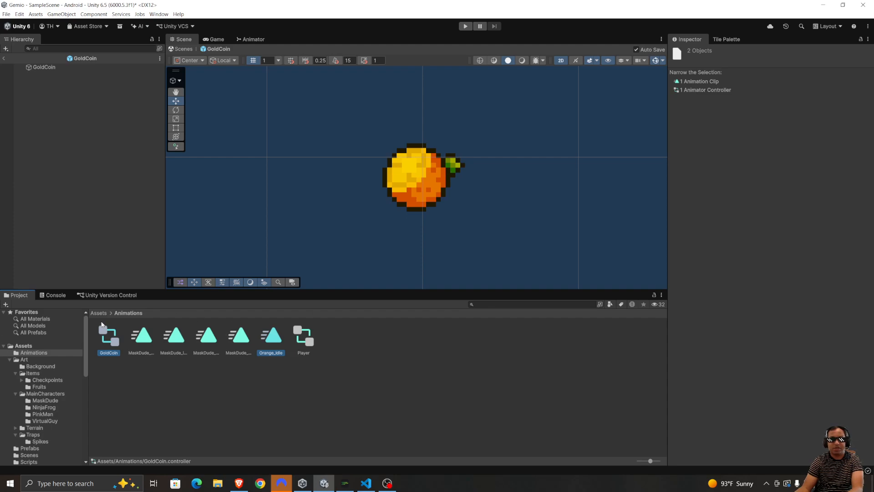
key(Delete)
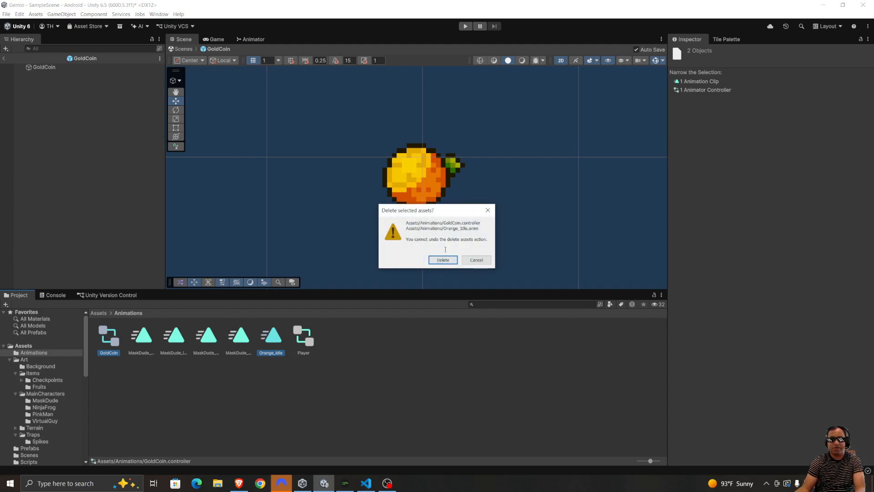
click(442, 260)
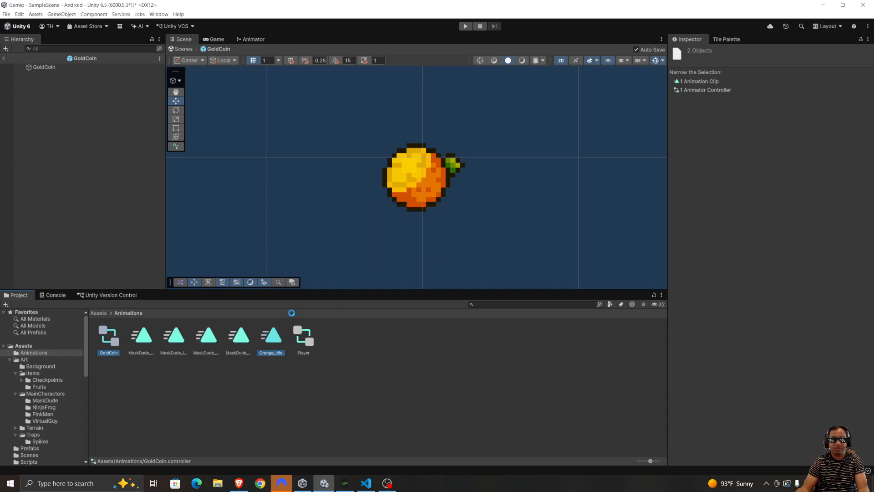
- Select frames Orange_0 to Orange_16 in Art/Items/Fruits and apply them to the GoldCoin prefab as a new animation
click(99, 313)
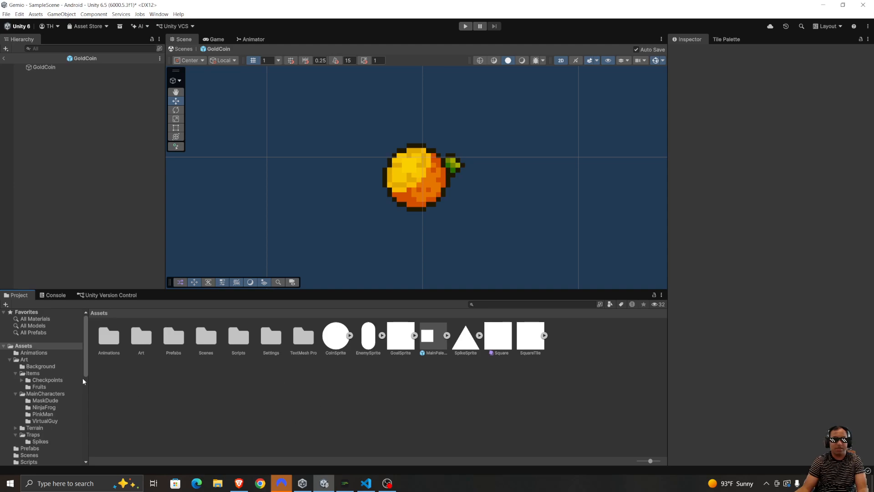
double_click(142, 340)
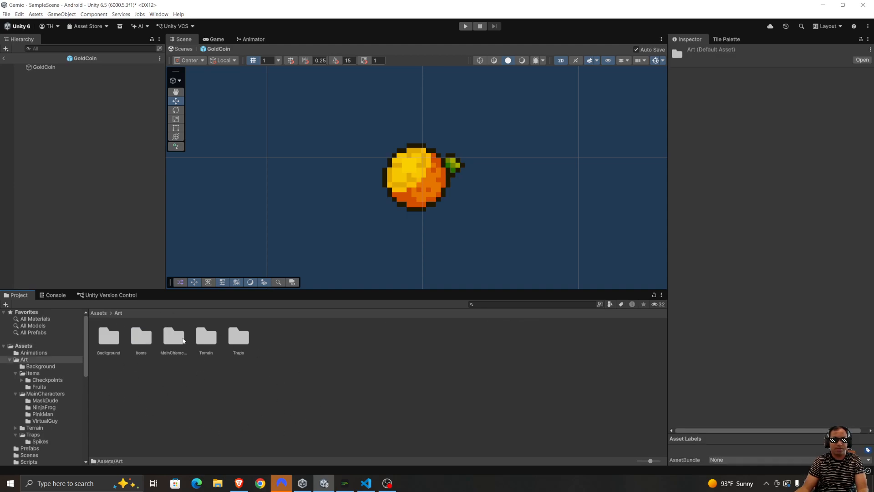
double_click(151, 338)
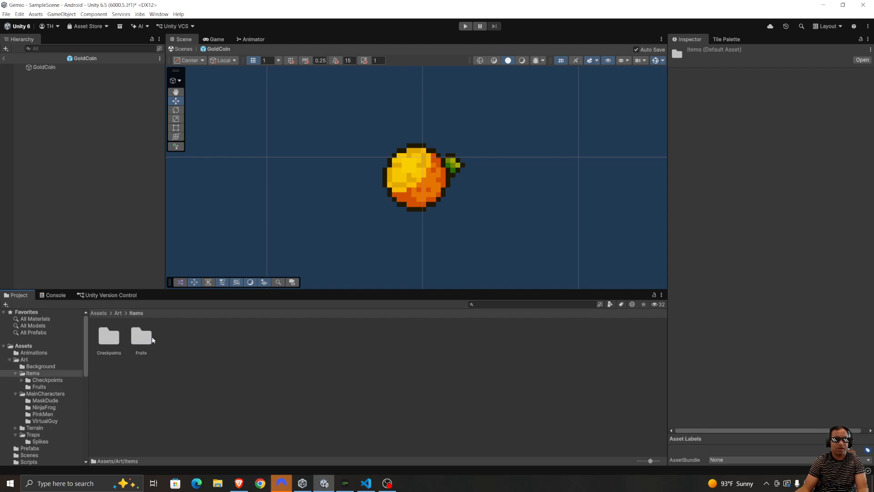
double_click(135, 339)
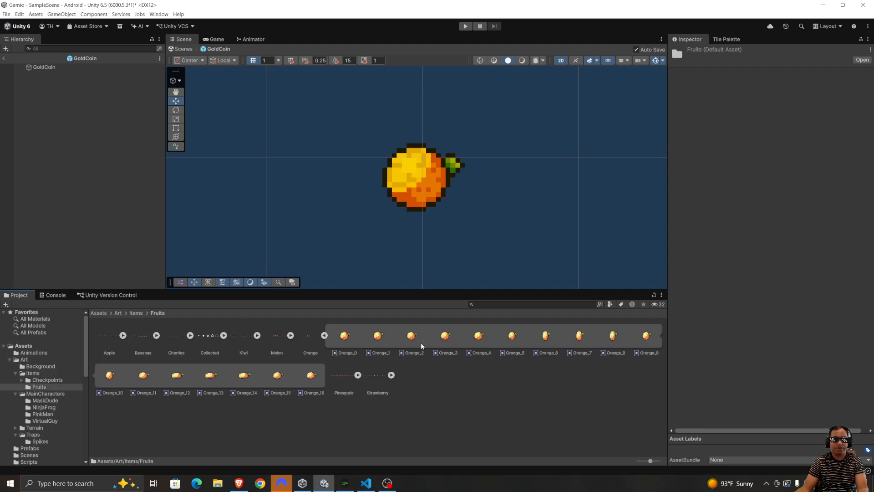
click(351, 337)
shift+click(308, 385)
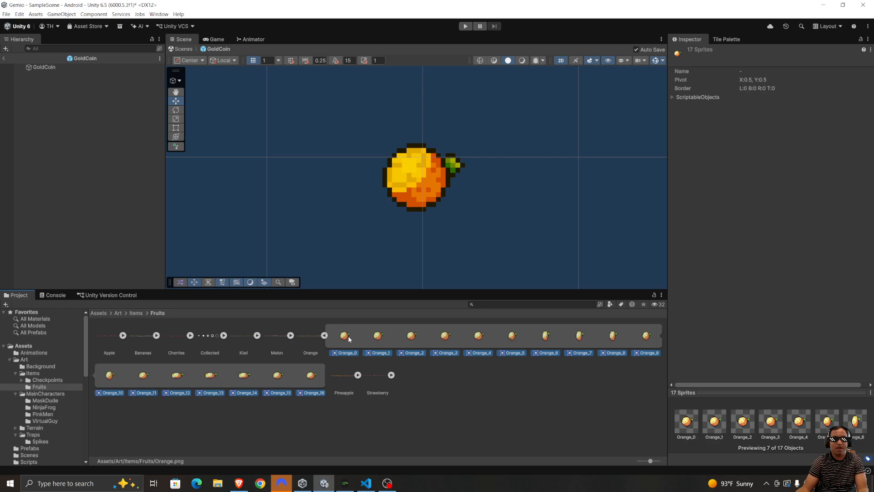
drag(349, 339, 41, 69)
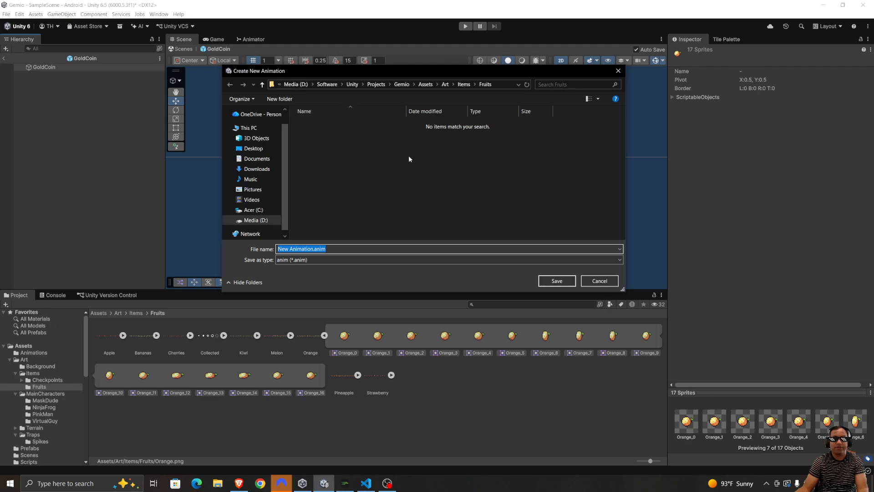
- Save the new coin animation clip as Orange_Idle in the Assets/Animations folder
click(263, 85)
click(262, 85)
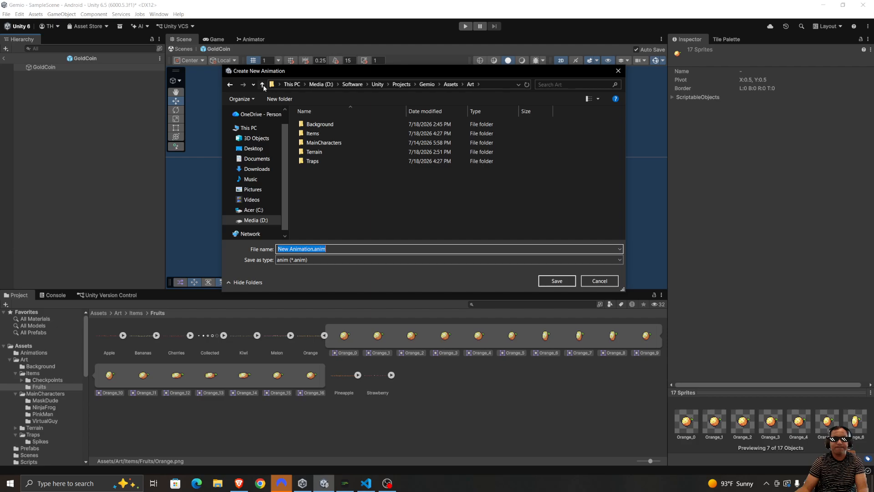
click(262, 85)
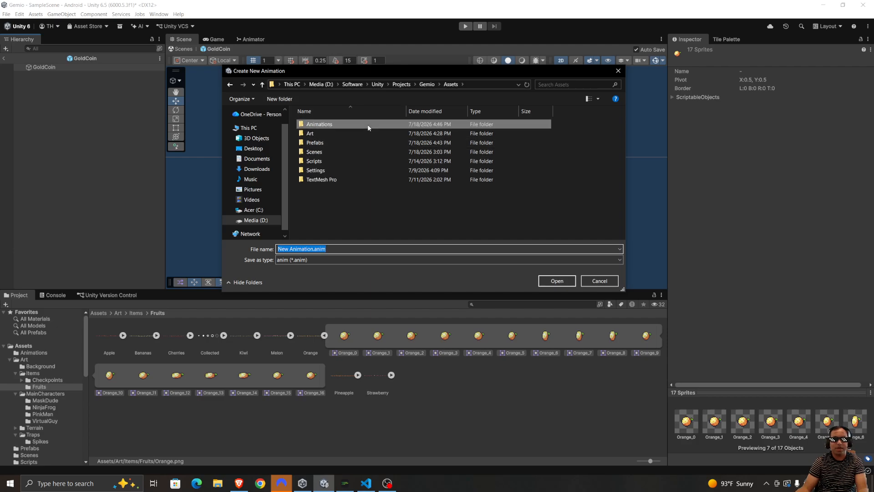
double_click(324, 124)
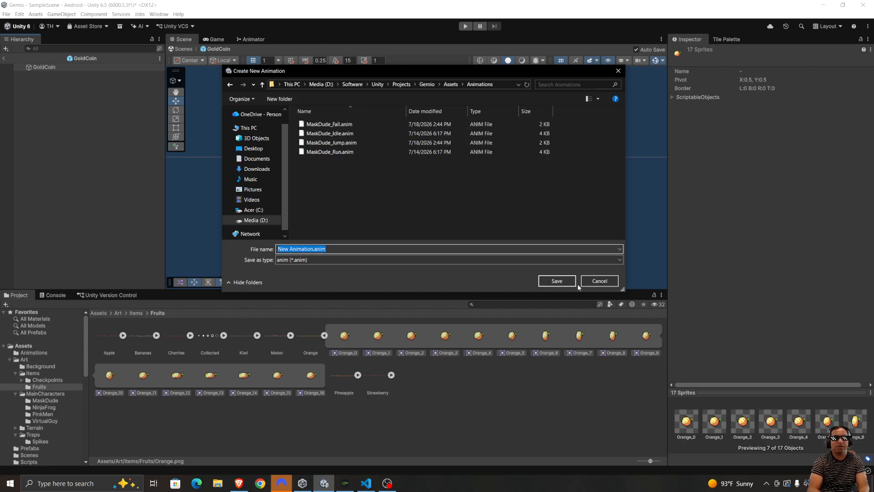
text(Orang)
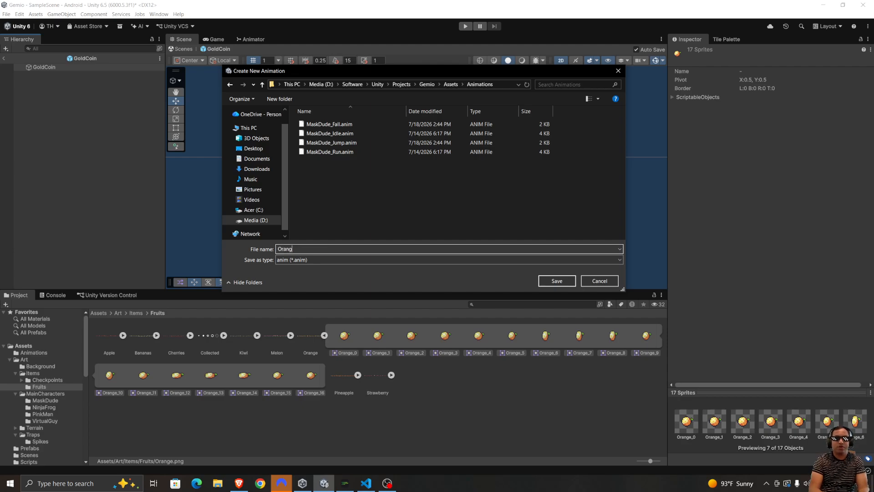
text(e_Idle)
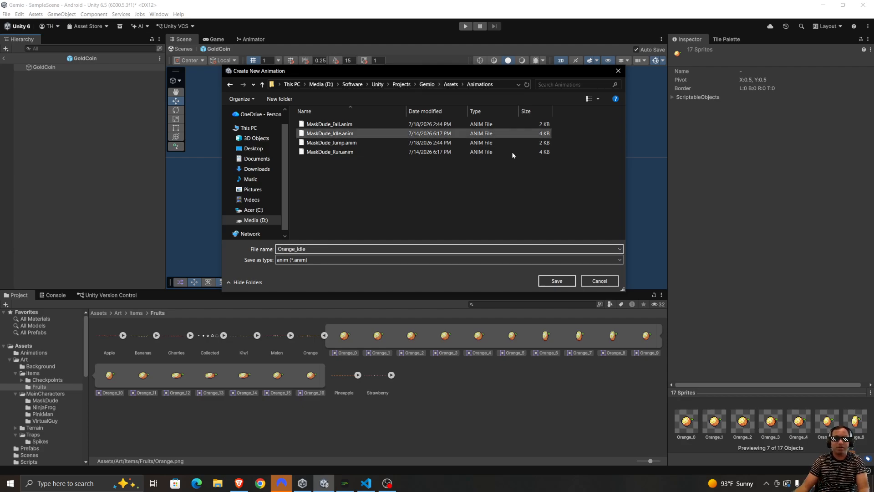
click(556, 281)
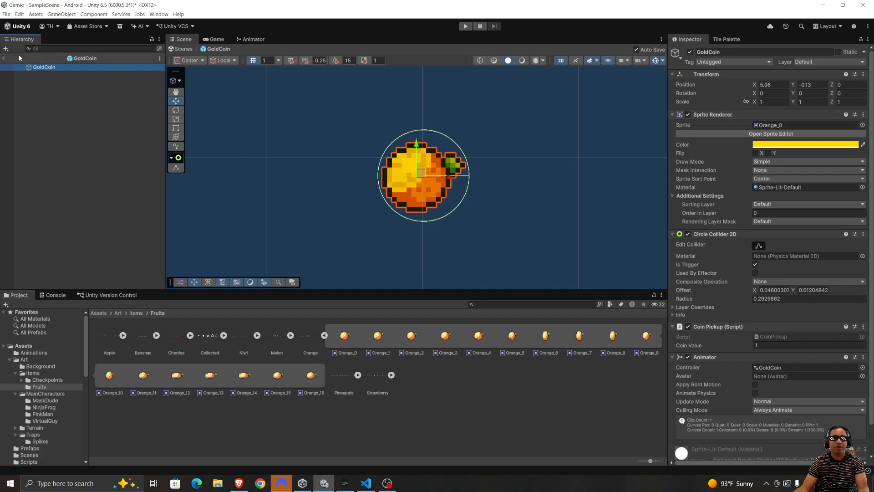
- Return to SampleScene, playtest the level to check the coin's animation, and stop the game
click(4, 58)
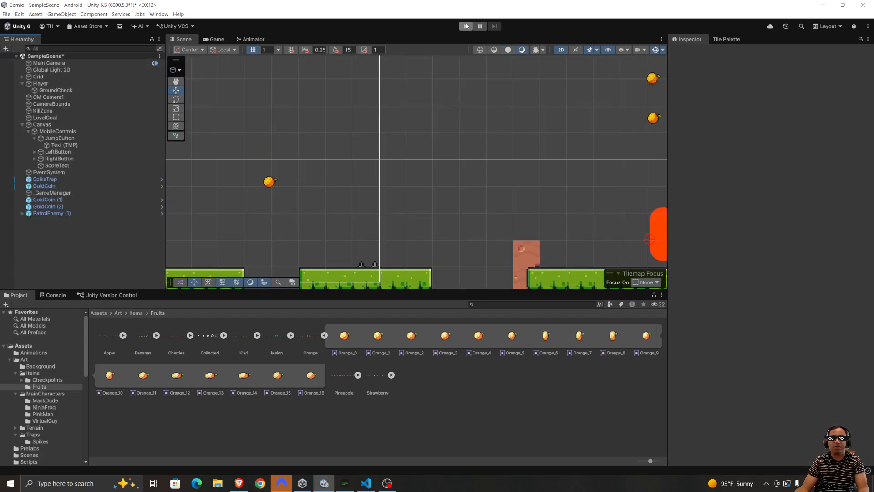
click(466, 26)
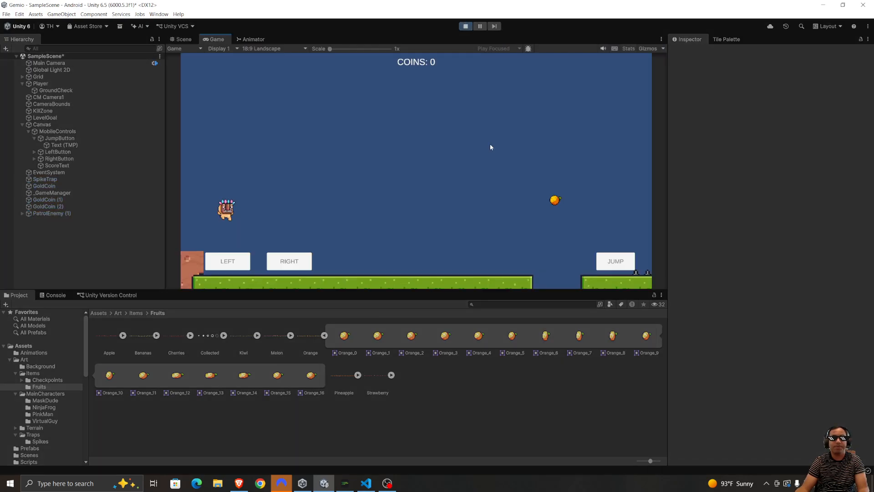
key(d)
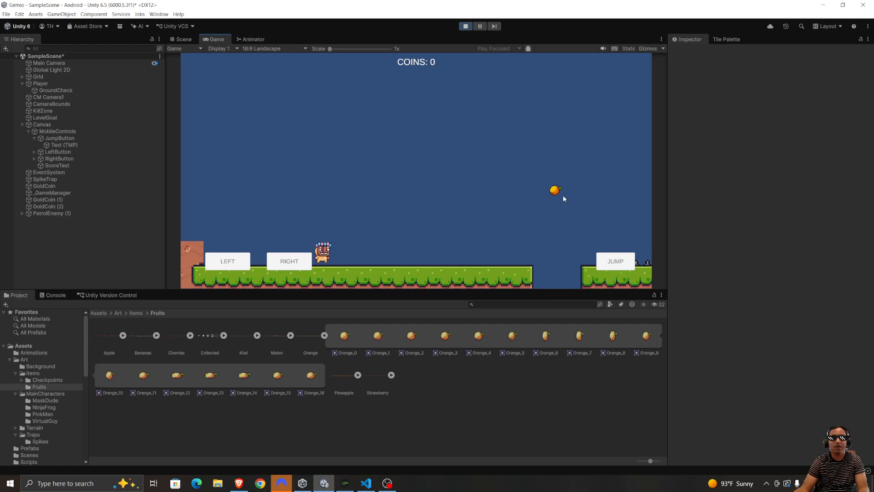
click(465, 26)
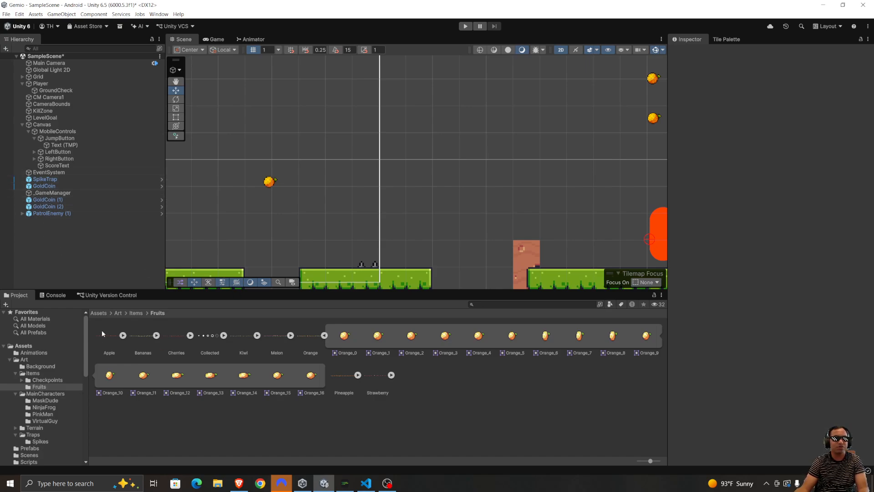
- Open the GoldCoin animator controller from Assets/Animations, moving the Orange_Idle state clear of Any State and checking its settings
click(99, 313)
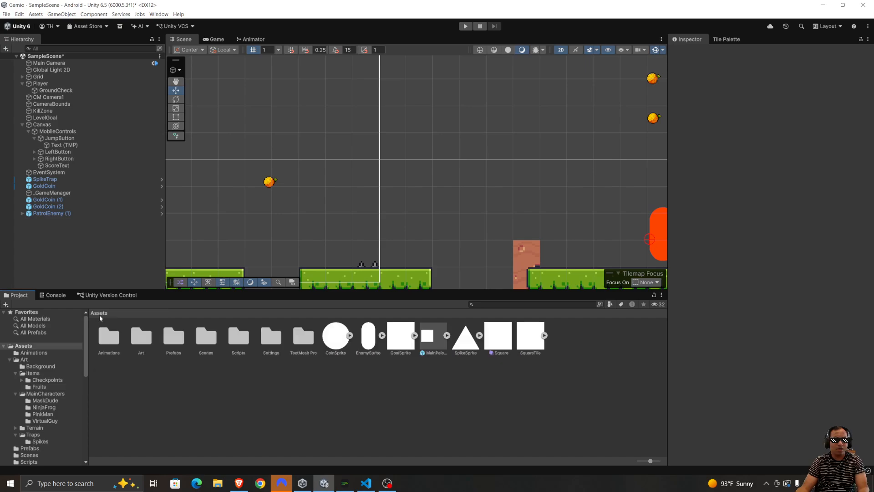
double_click(109, 341)
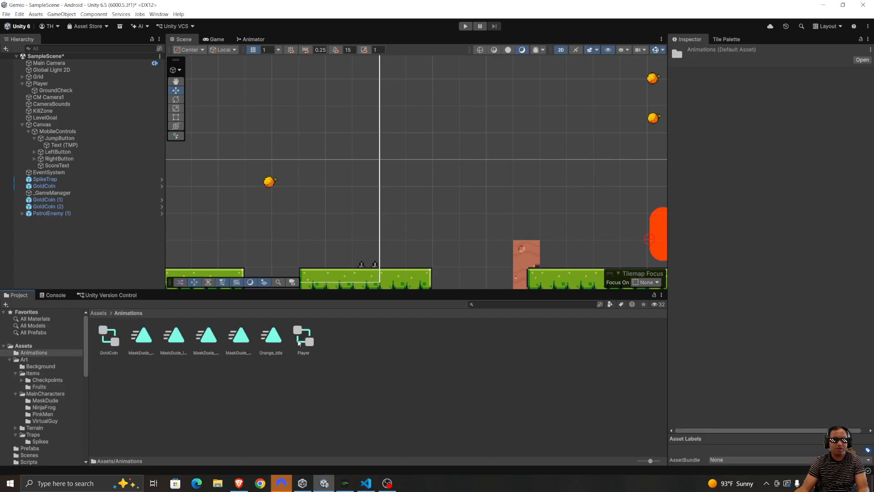
double_click(106, 337)
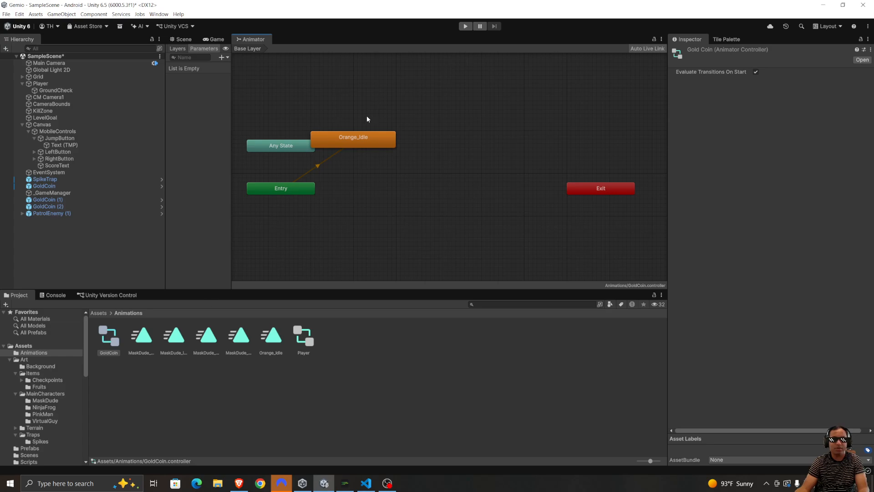
drag(363, 140, 422, 153)
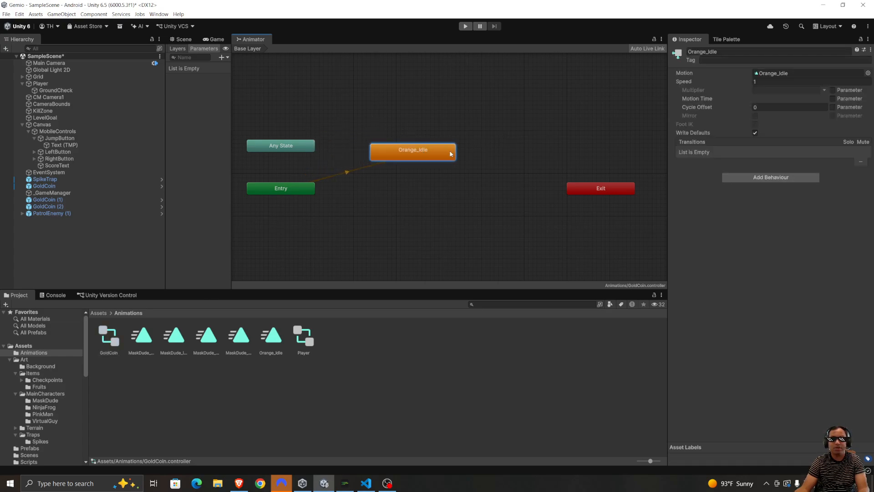
click(777, 81)
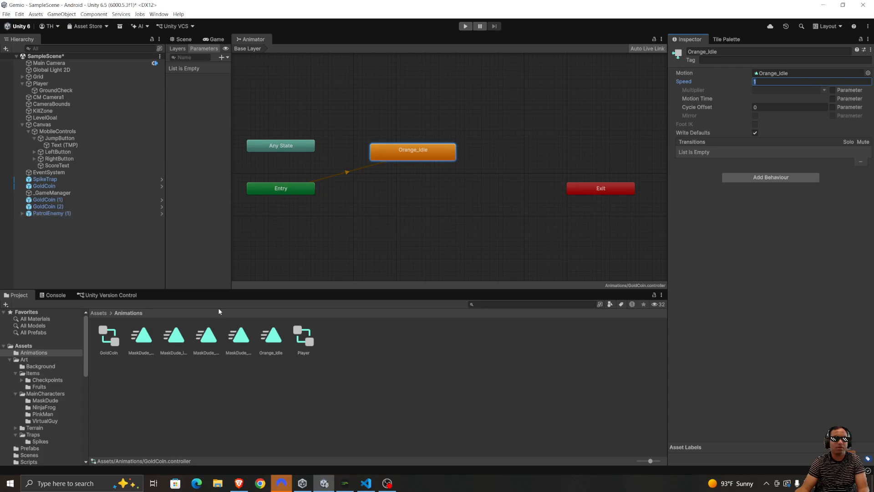
click(104, 338)
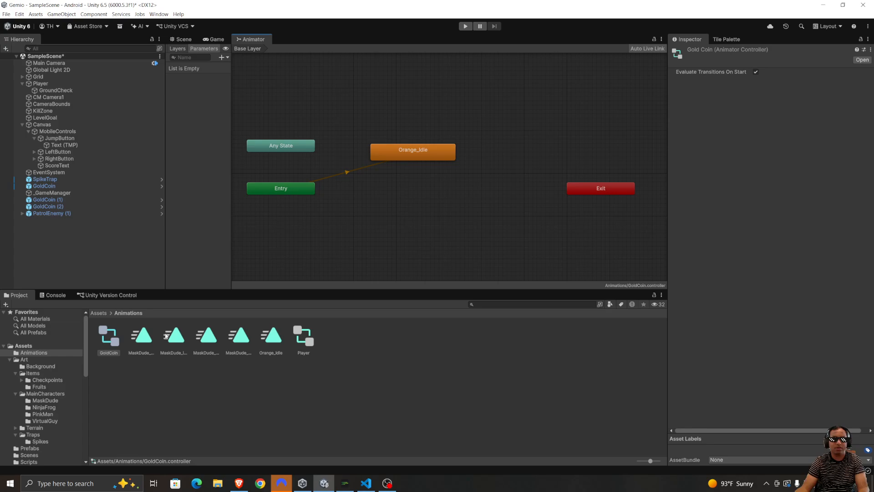
- Open the GoldCoin prefab from Assets/Prefabs and inspect the controller assigned in its Animator component
click(98, 313)
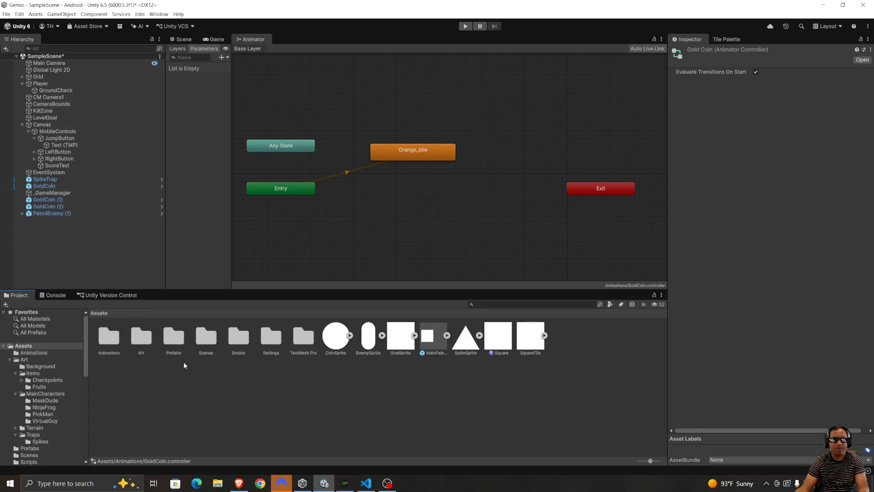
double_click(168, 342)
click(109, 337)
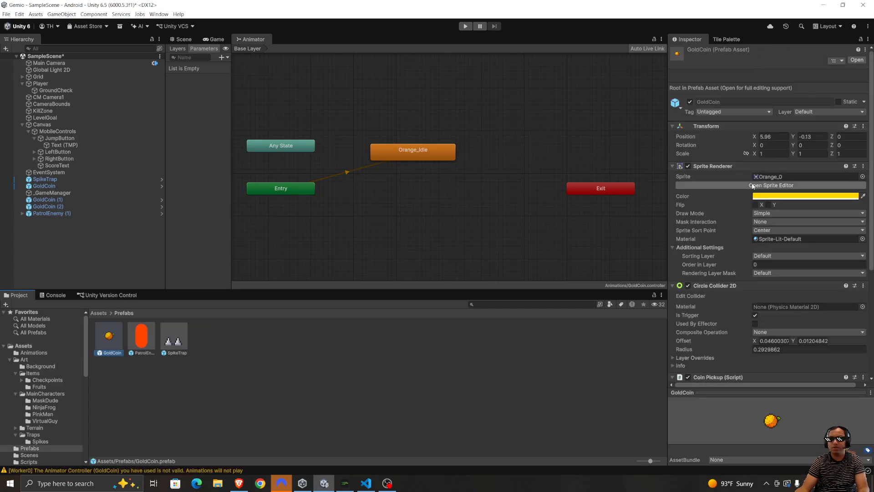
double_click(108, 335)
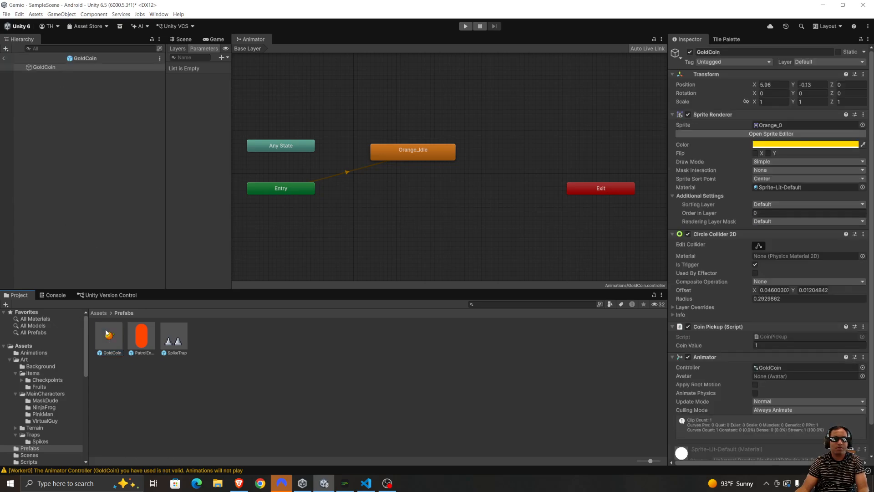
click(40, 69)
scroll(719, 298, down, 2)
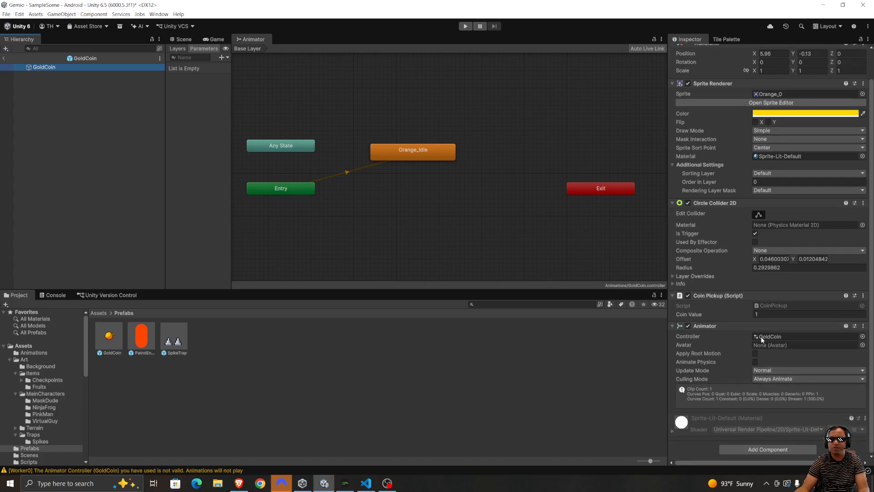
- Check the Assets/Animations folder for the coin's assets and reselect the GoldCoin root object
click(104, 314)
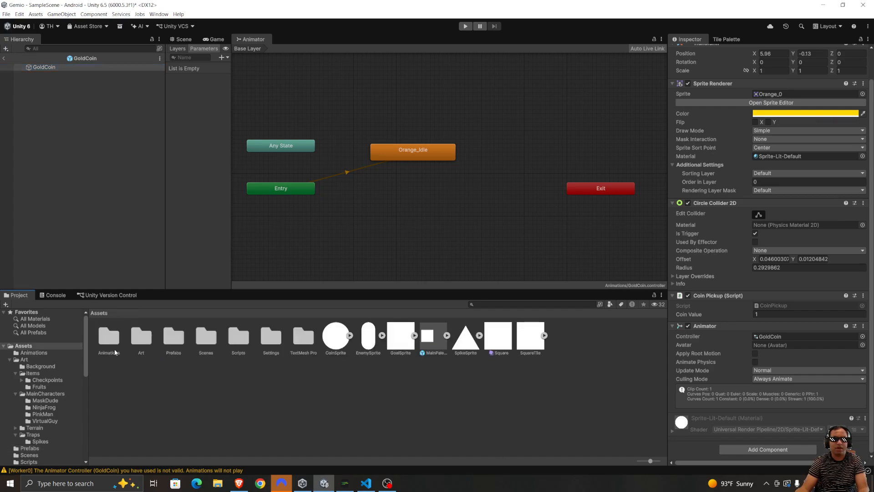
double_click(109, 339)
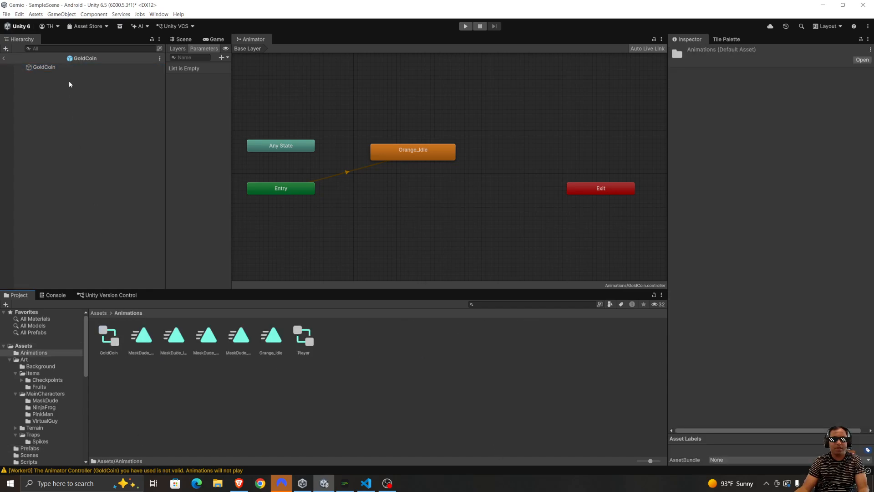
click(44, 67)
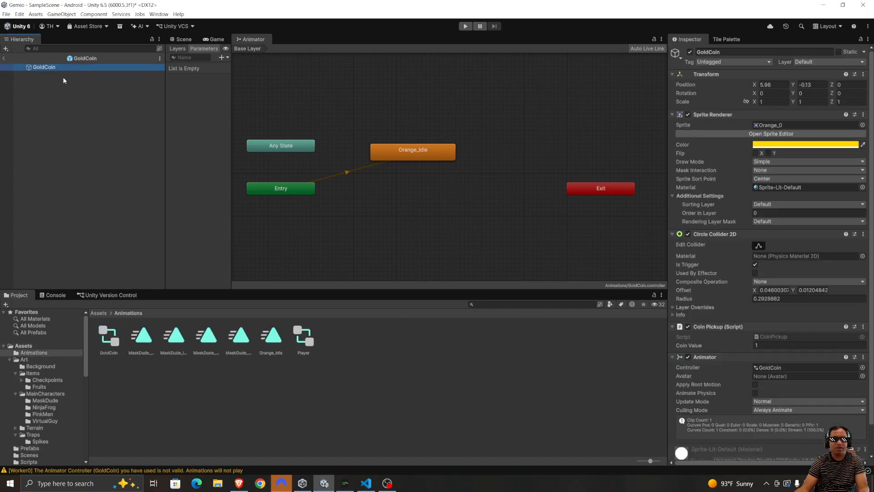
- Assign the Orange_0 sprite from Assets/Art/Items/Fruits to the Sprite Renderer of the GoldCoin prefab's root object
click(98, 313)
double_click(143, 339)
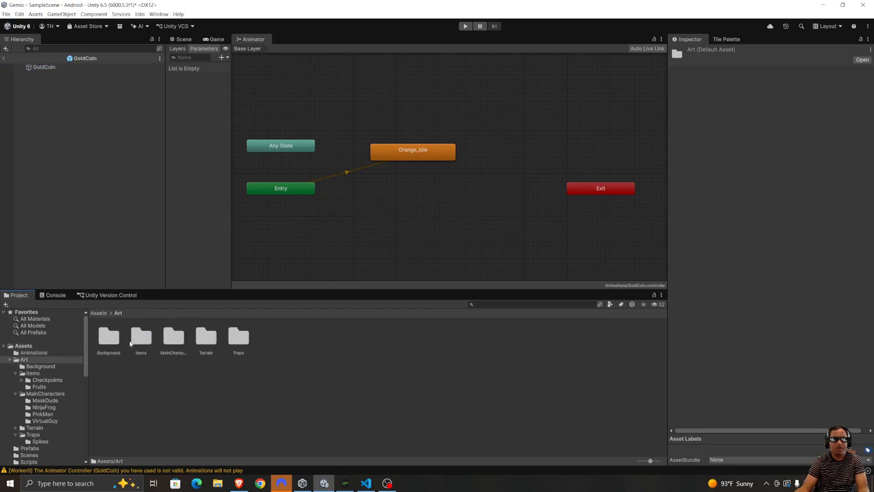
double_click(138, 342)
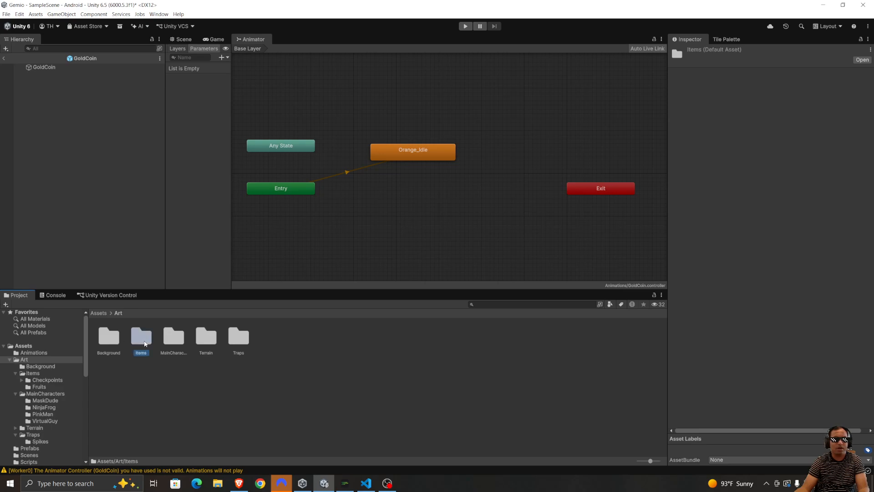
double_click(146, 342)
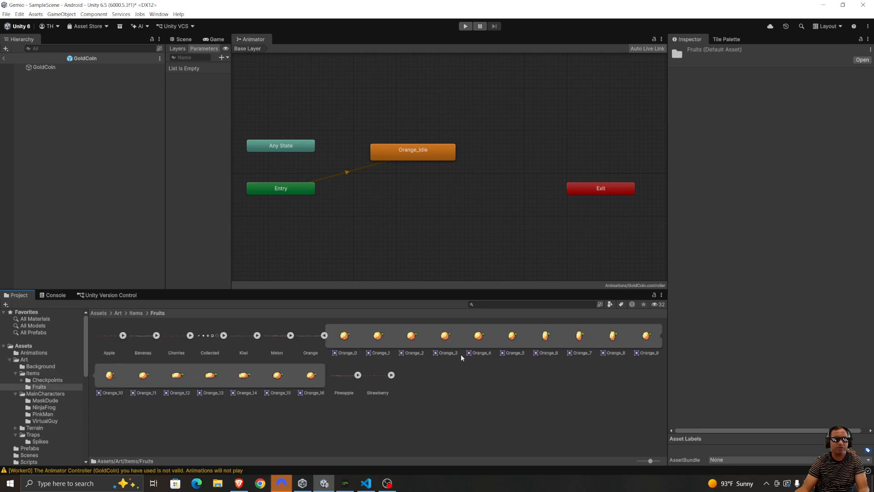
click(51, 67)
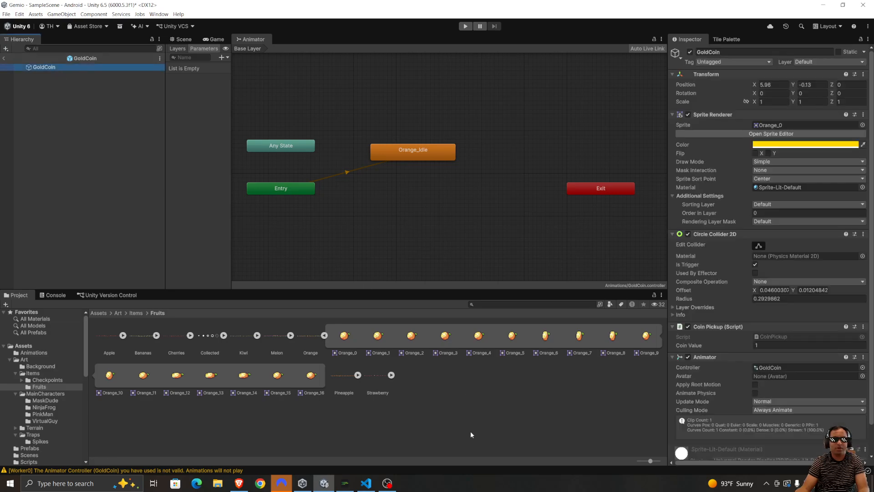
scroll(783, 255, down, 2)
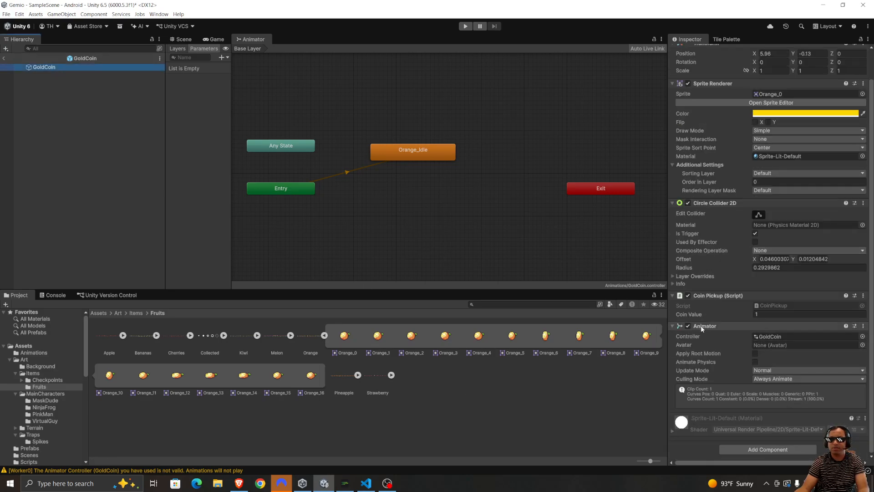
scroll(759, 217, up, 1)
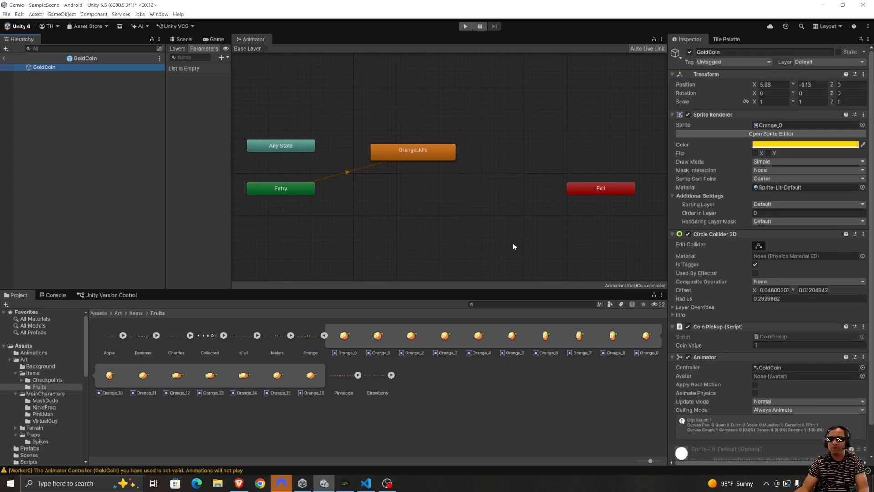
drag(345, 336, 756, 124)
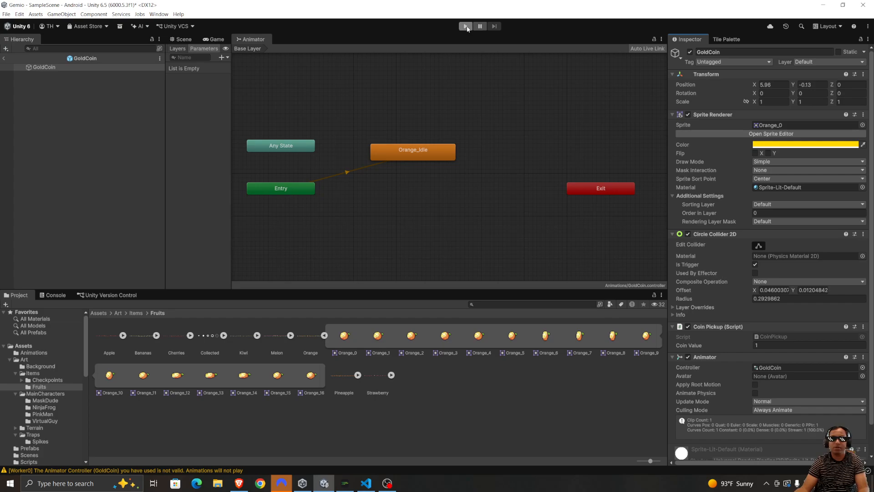
- Set the Orange_Idle state's speed to 2 in the GoldCoin animator controller
click(423, 154)
click(782, 81)
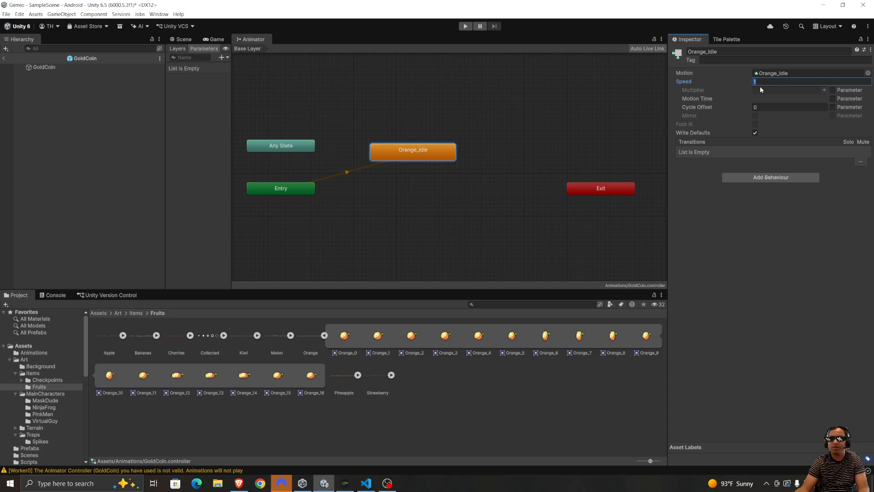
text(2)
- Playtest the level, running and jumping past the coins to check their animation speed, and stop the game
click(464, 26)
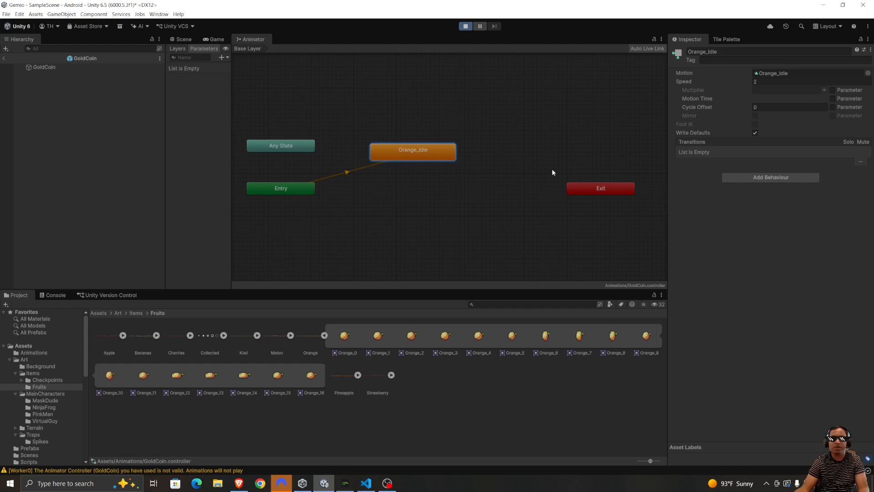
key(d)
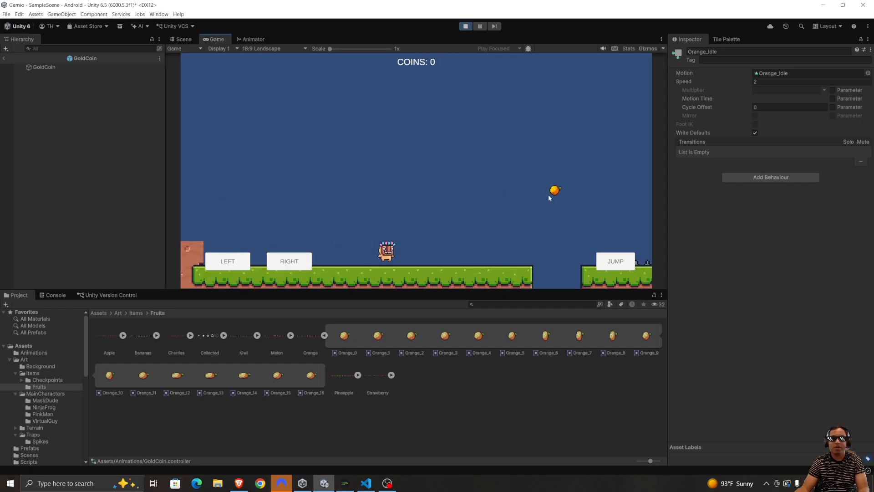
key(space)
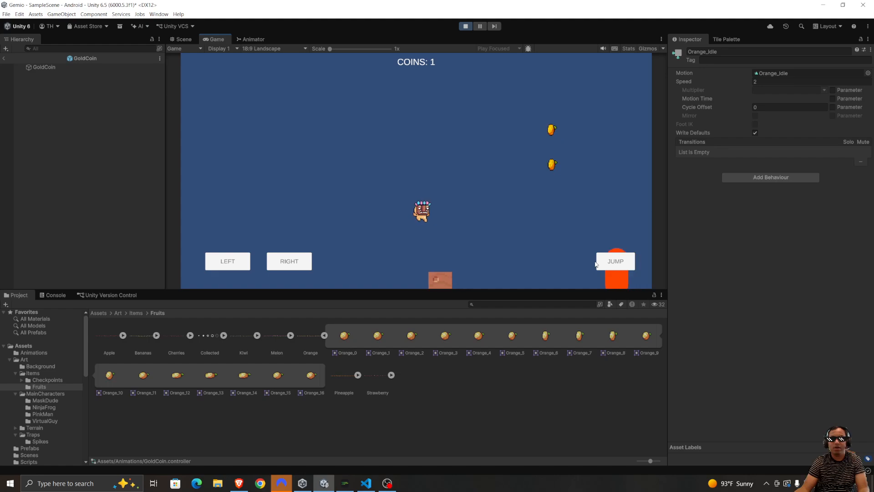
key(space)
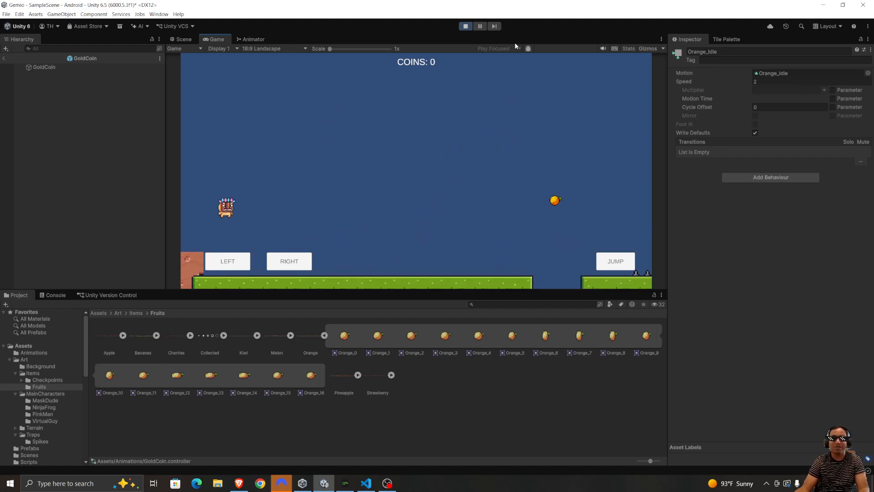
click(466, 26)
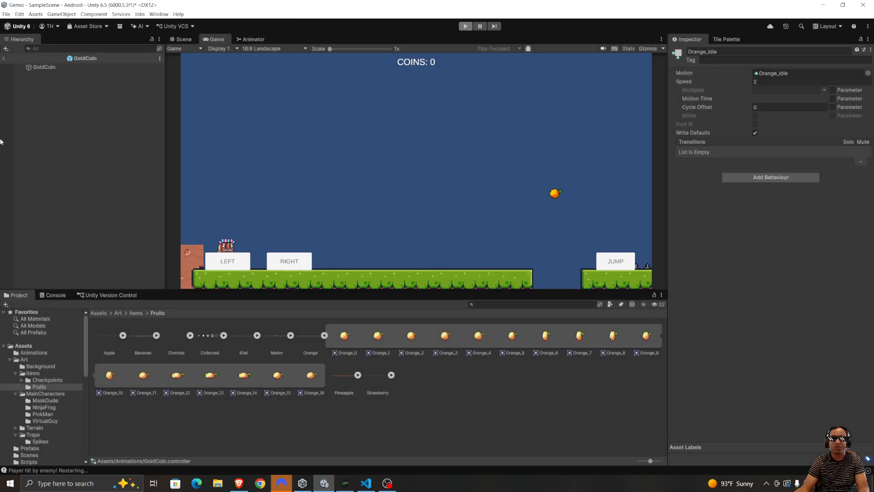
- Return to SampleScene and inspect the first GoldCoin instance's components, including its Animator controller
click(2, 59)
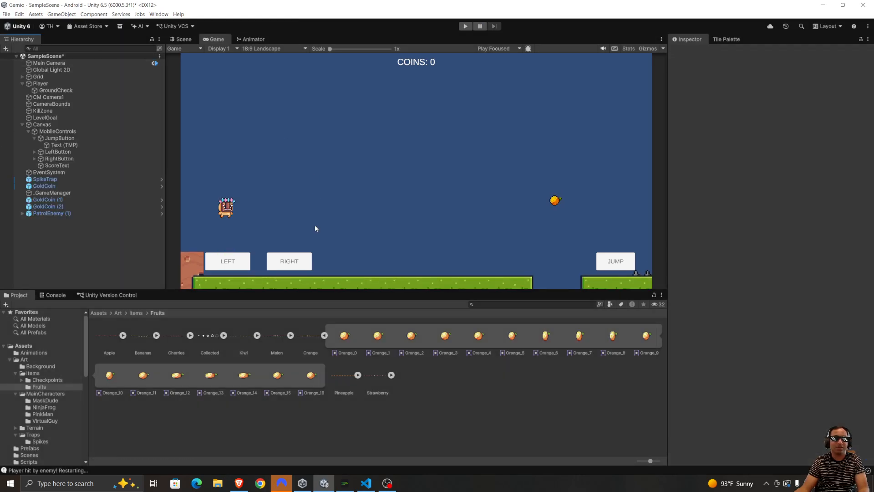
click(44, 186)
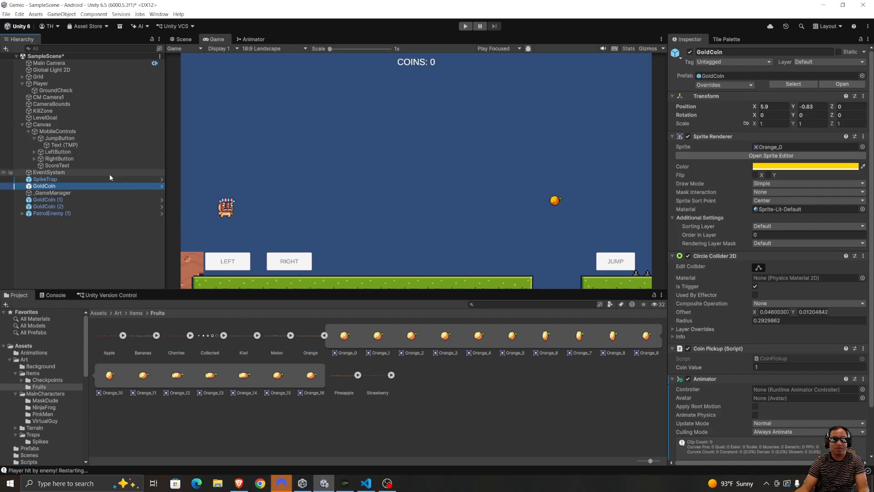
click(83, 179)
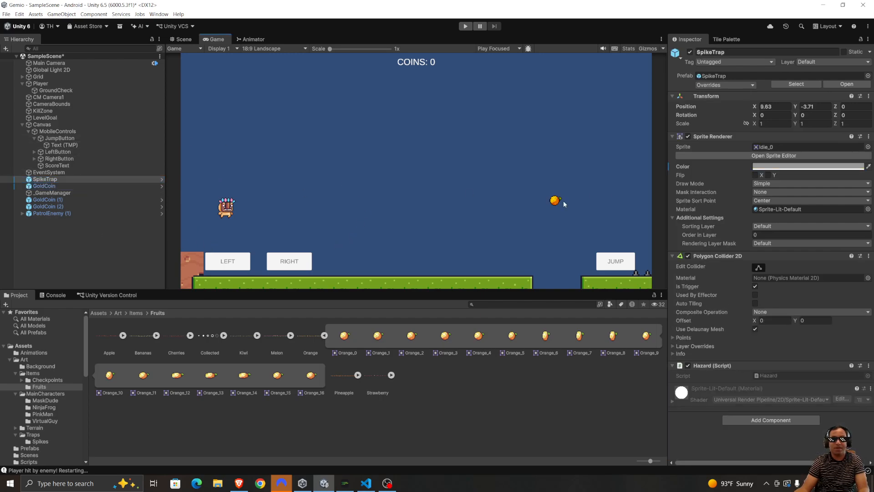
click(187, 39)
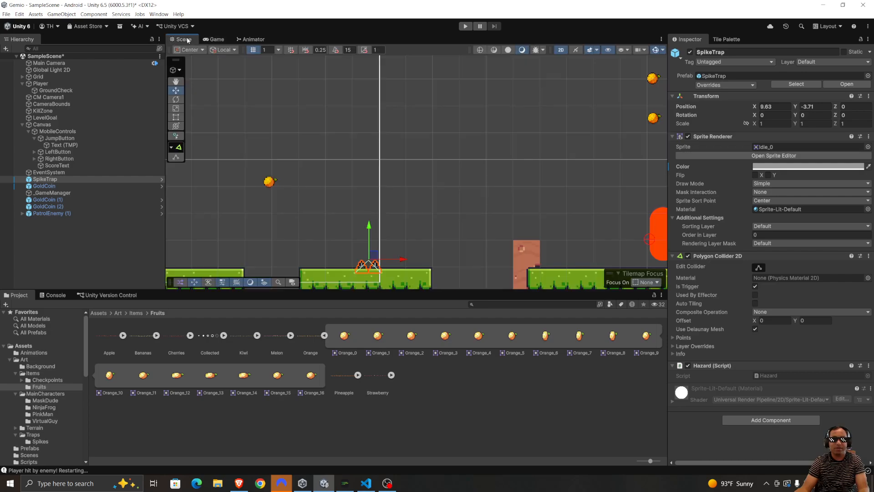
click(270, 182)
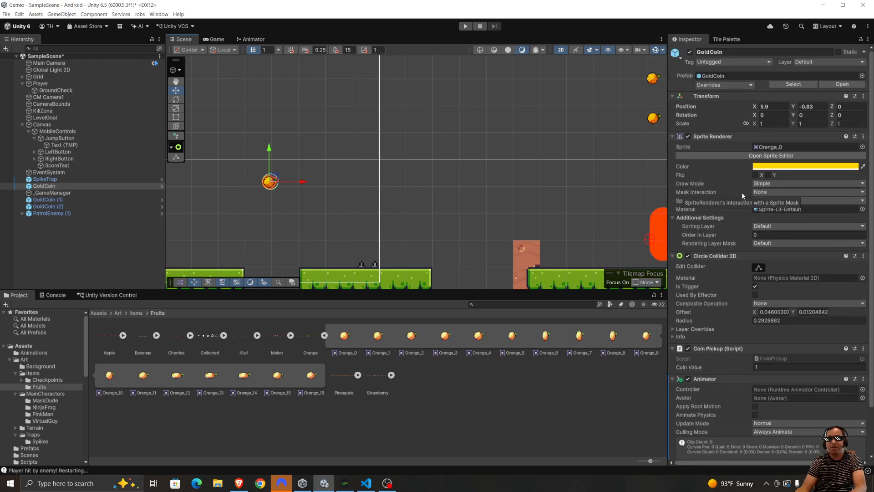
scroll(783, 183, down, 2)
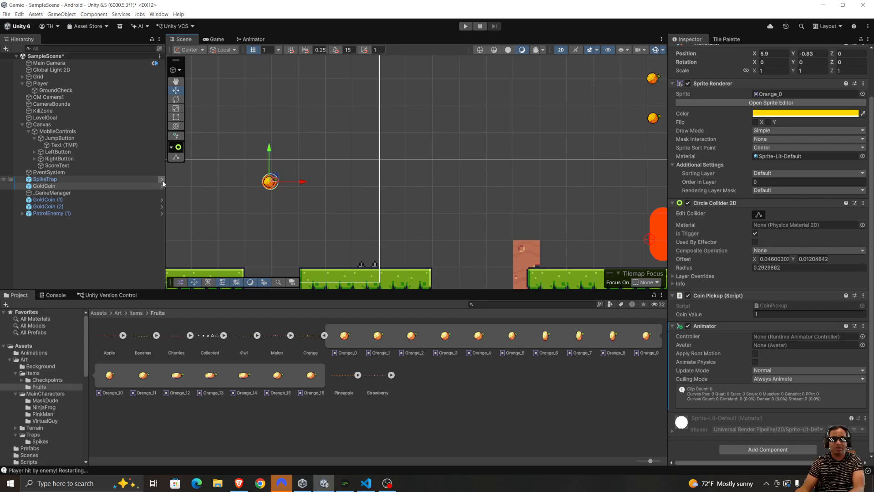
- Delete the first GoldCoin from the scene and place a fresh GoldCoin prefab instance at about X 6, Y -1.94
key(Delete)
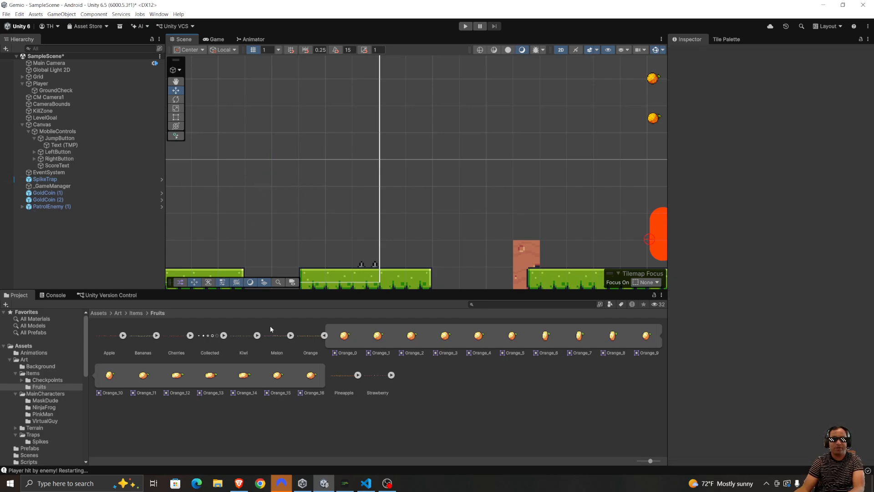
click(99, 313)
double_click(183, 341)
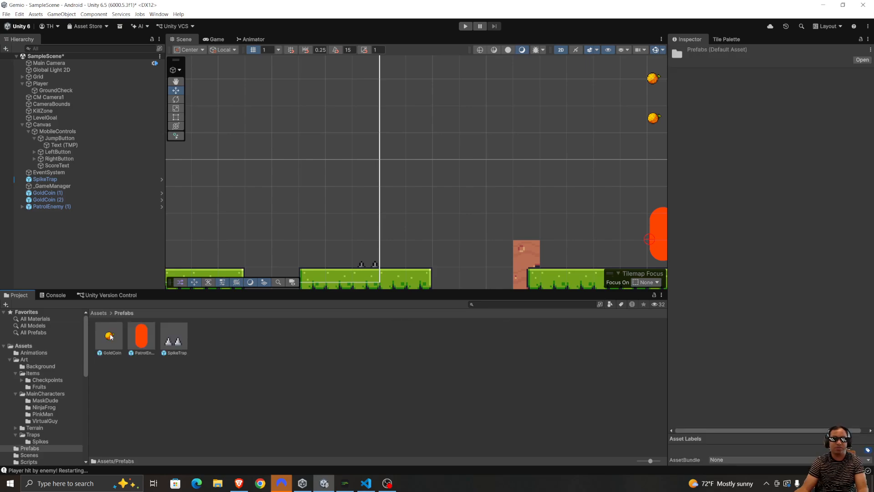
drag(109, 335, 272, 212)
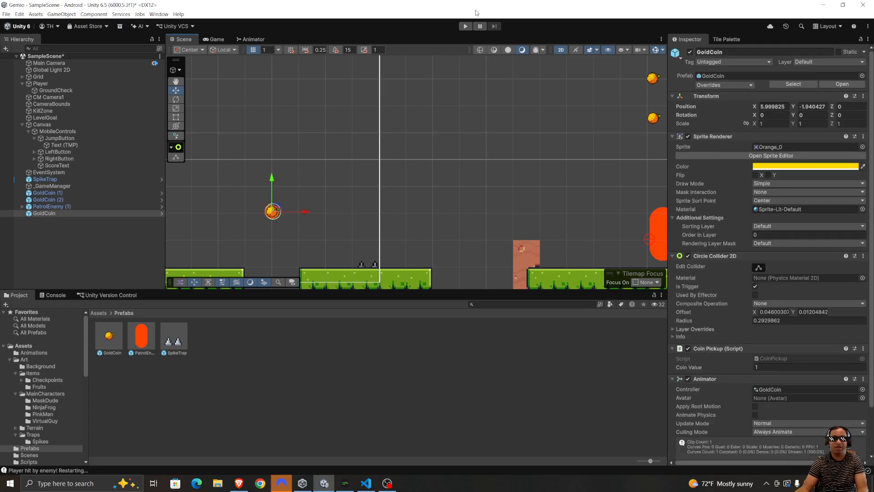
- Playtest the level with the replaced coin, collecting coins by running and jumping, and stop the game
click(466, 26)
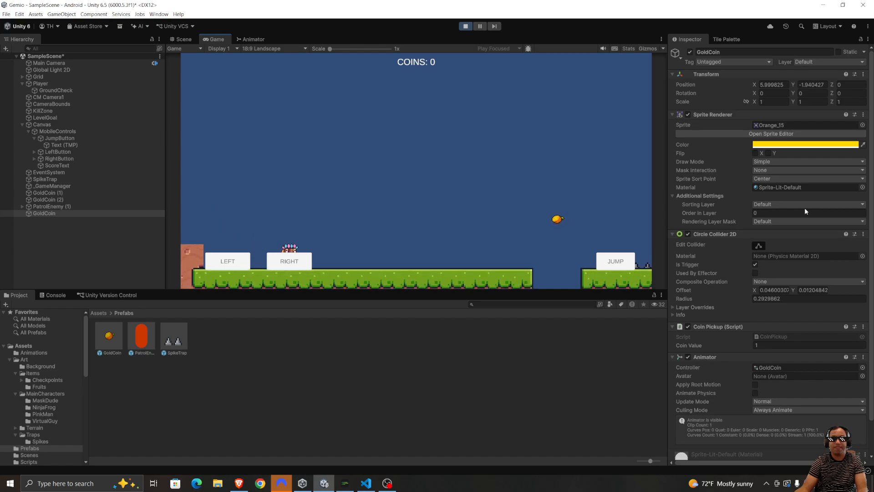
key(d)
key(space)
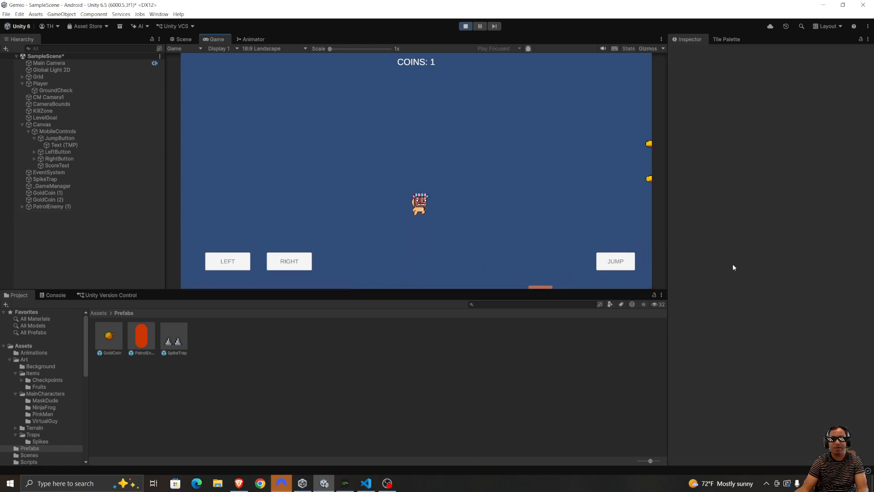
key(space)
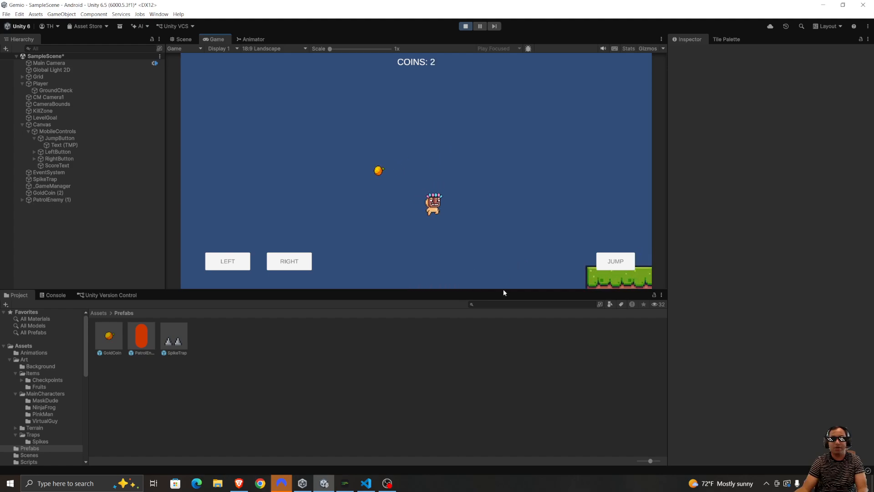
key(space)
key(a)
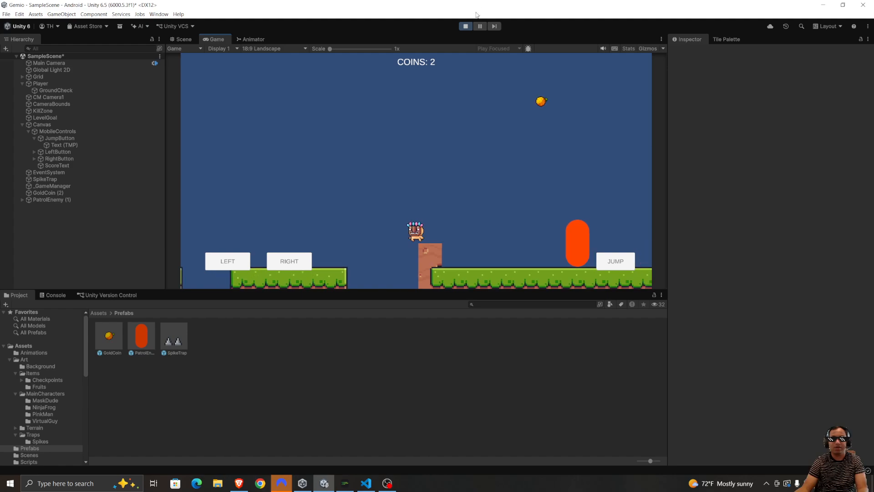
click(466, 25)
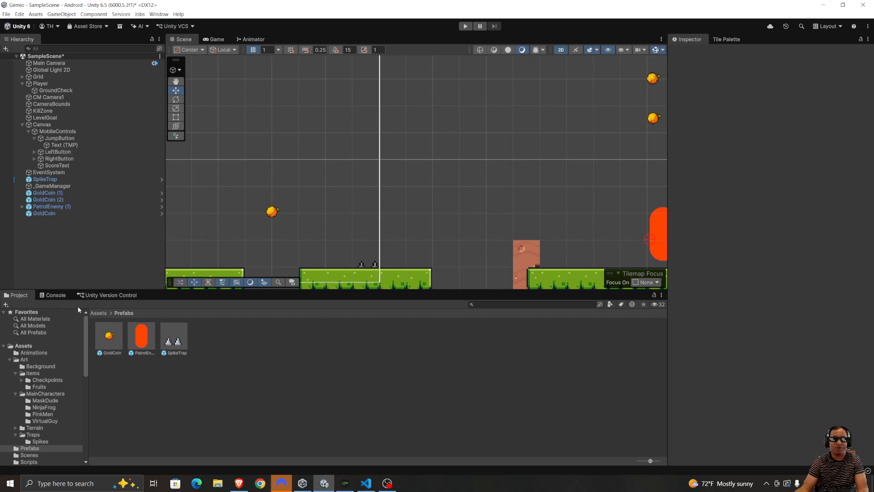
- Switch to the Gemini chat in the browser, read the Patrol Enemy Swap instructions, and return to Unity
click(101, 313)
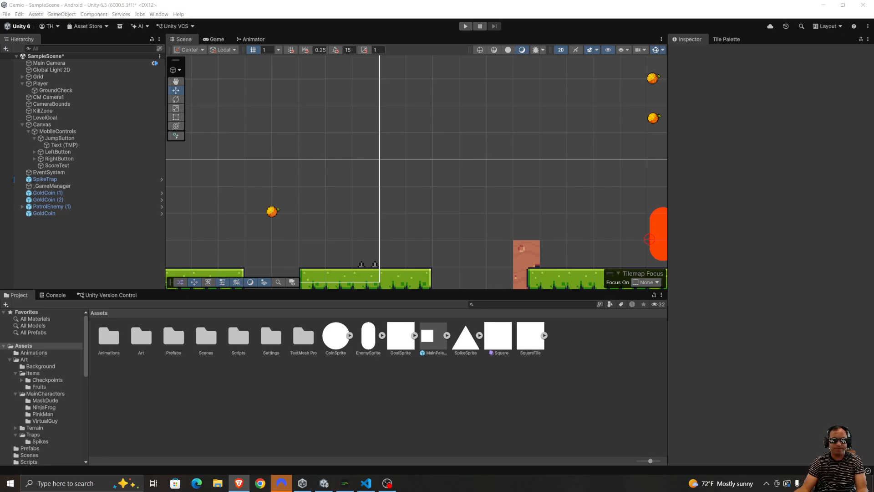
key(alt+Tab)
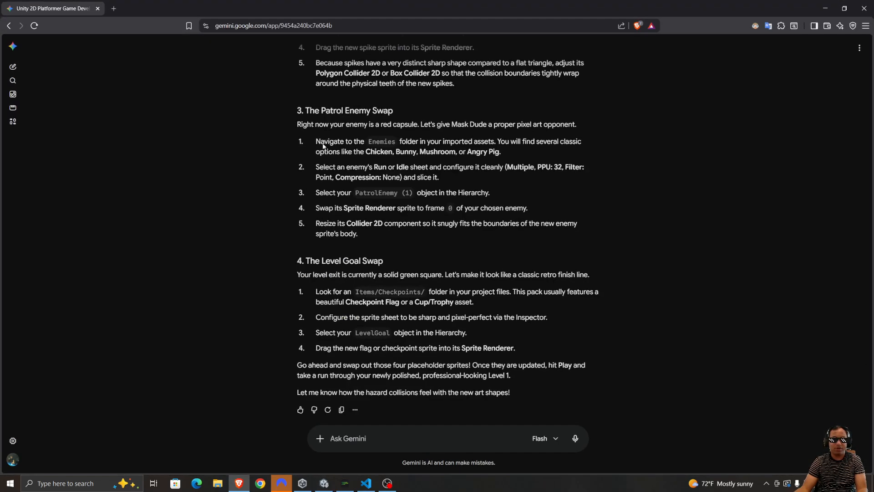
drag(301, 144, 545, 153)
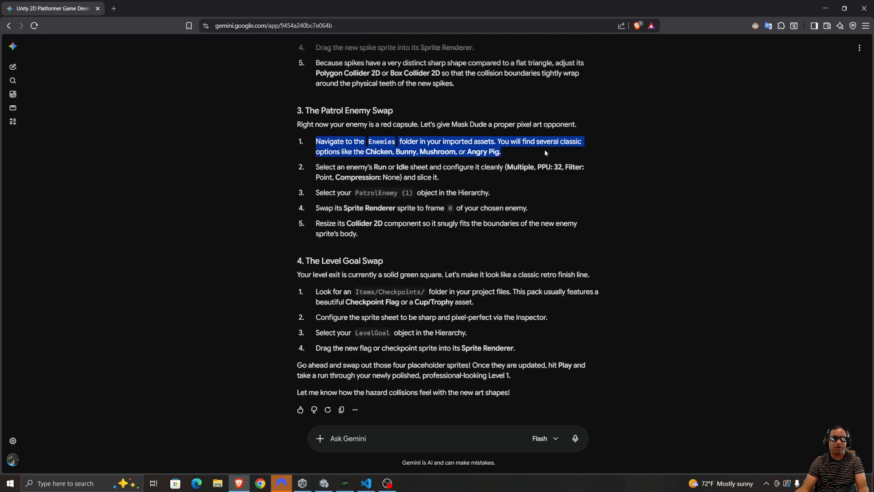
click(534, 158)
triple_click(523, 156)
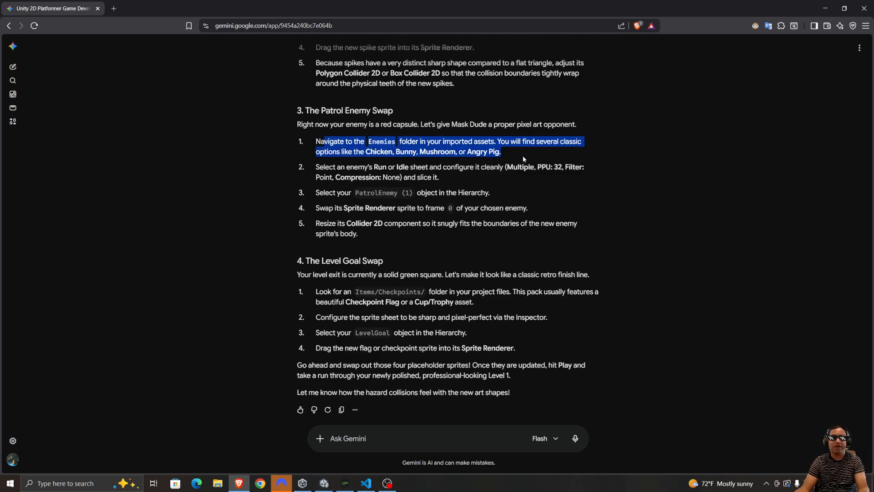
click(522, 156)
drag(316, 142, 506, 156)
click(482, 169)
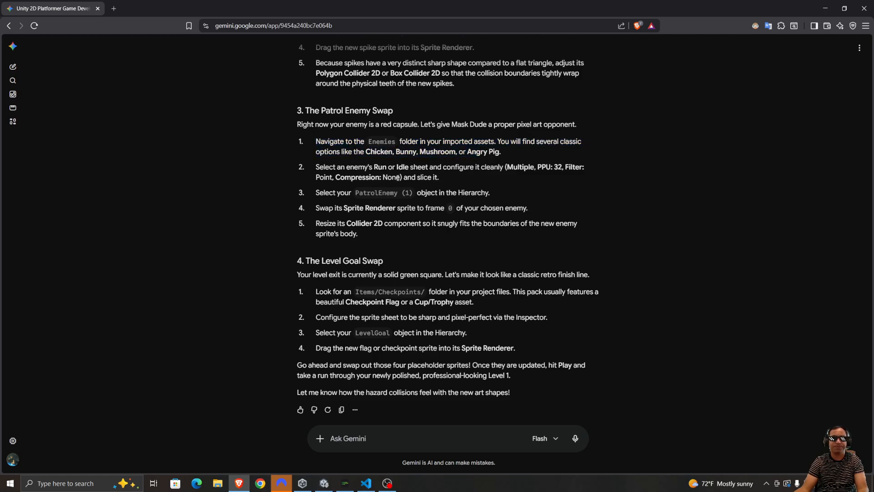
drag(316, 142, 611, 238)
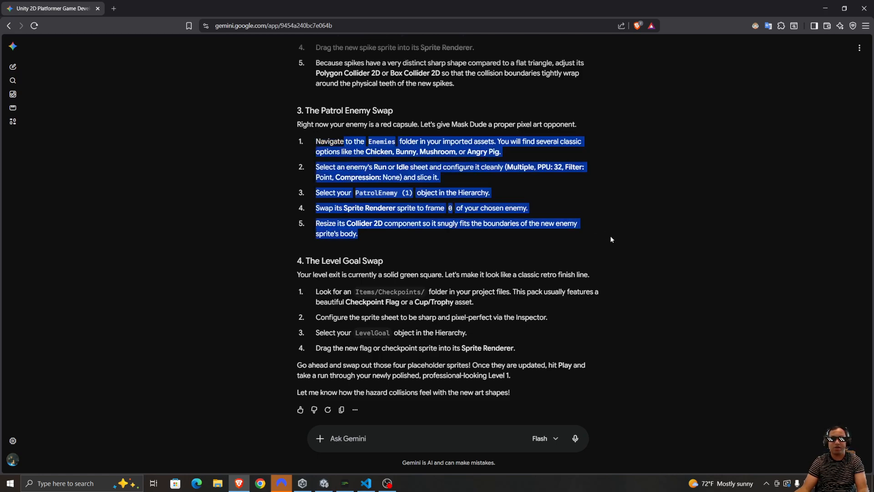
click(419, 202)
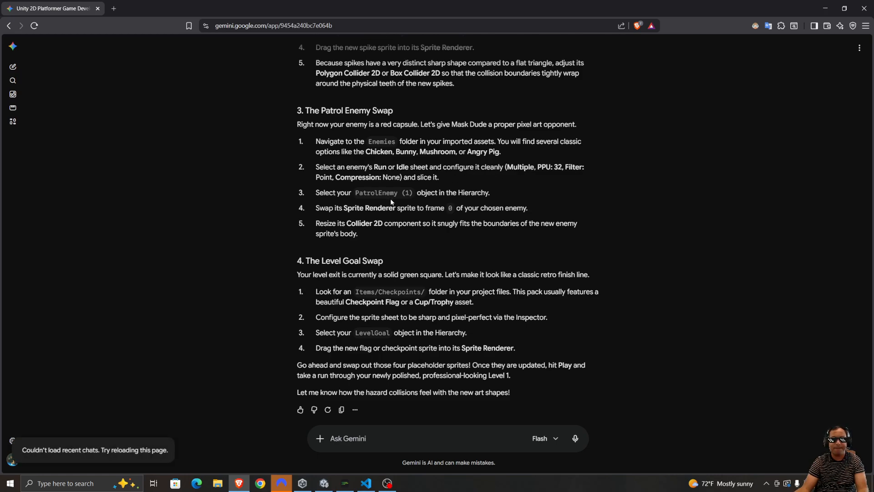
drag(594, 16, 442, 491)
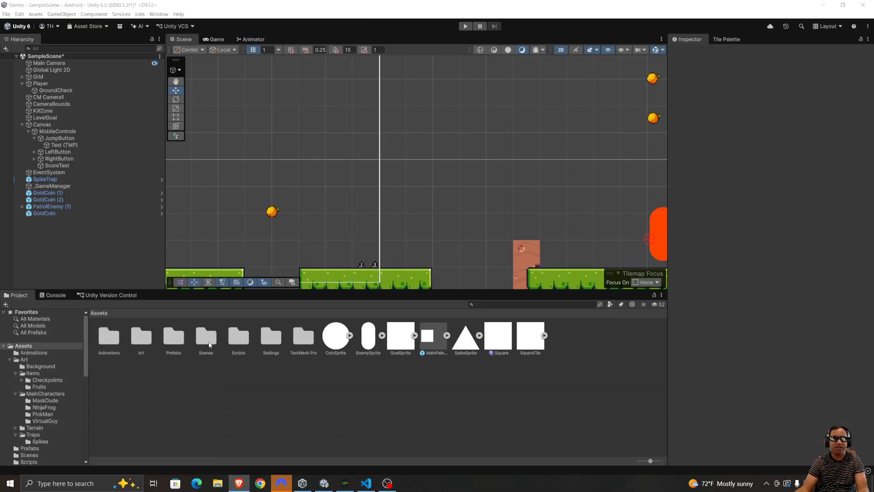
- Browse to Art/MainCharacters/NinjaFrog and inspect the frog's sliced Run (32x32) sprite frames
double_click(135, 331)
click(181, 341)
double_click(181, 340)
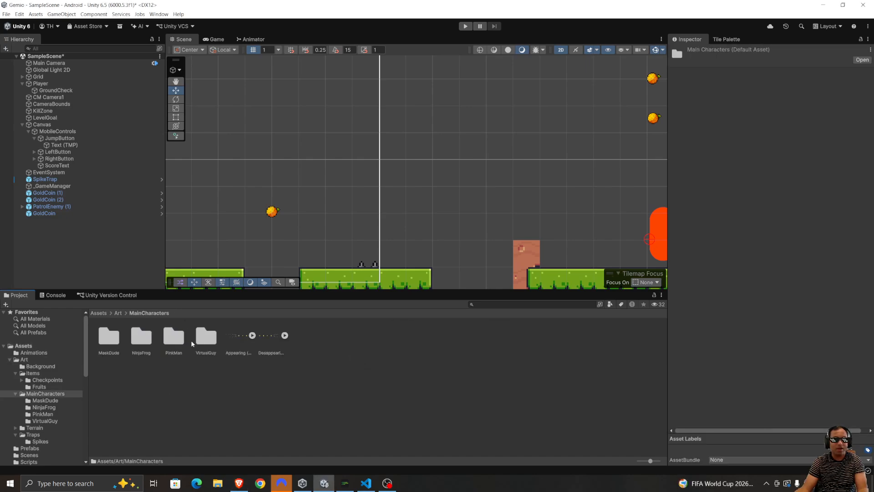
double_click(143, 342)
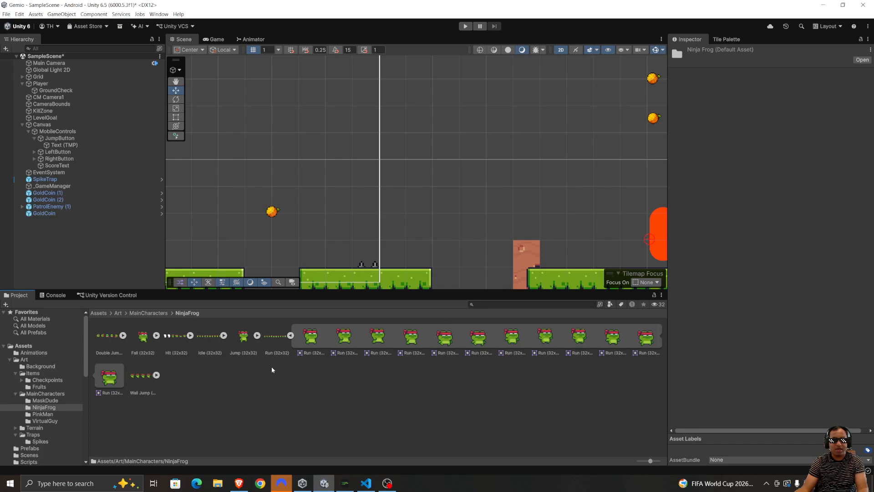
click(312, 338)
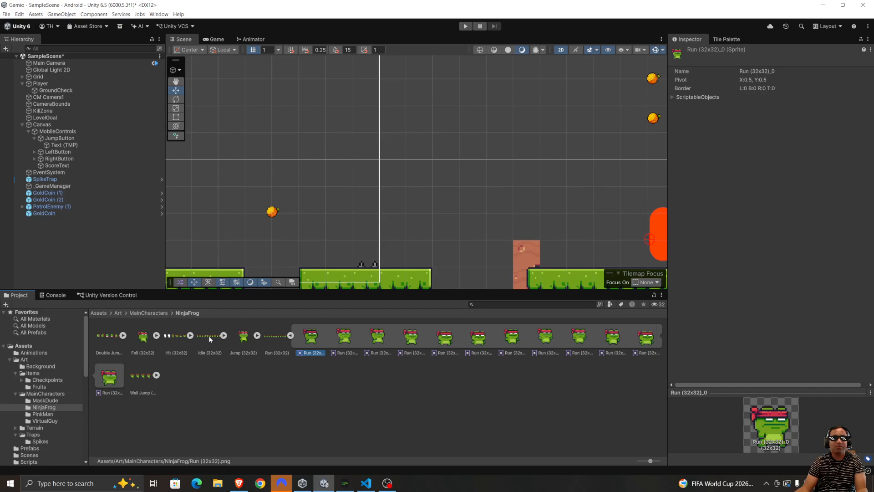
click(224, 336)
click(223, 336)
click(368, 344)
click(326, 342)
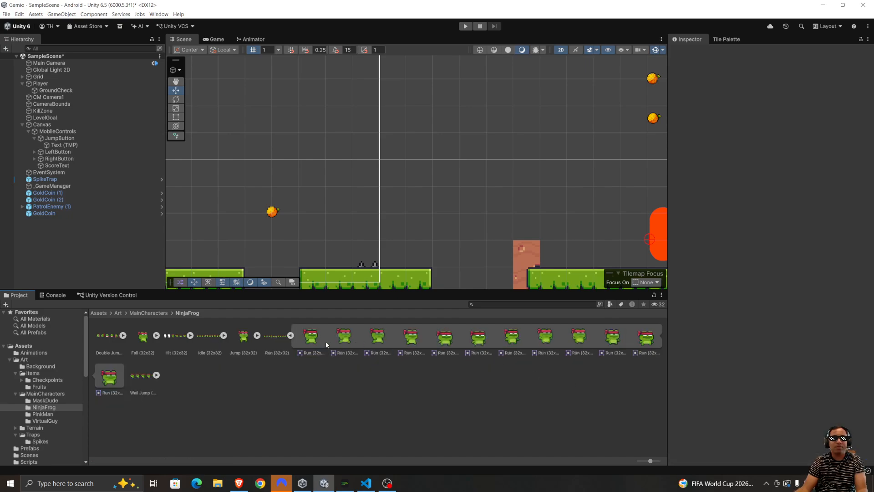
click(309, 344)
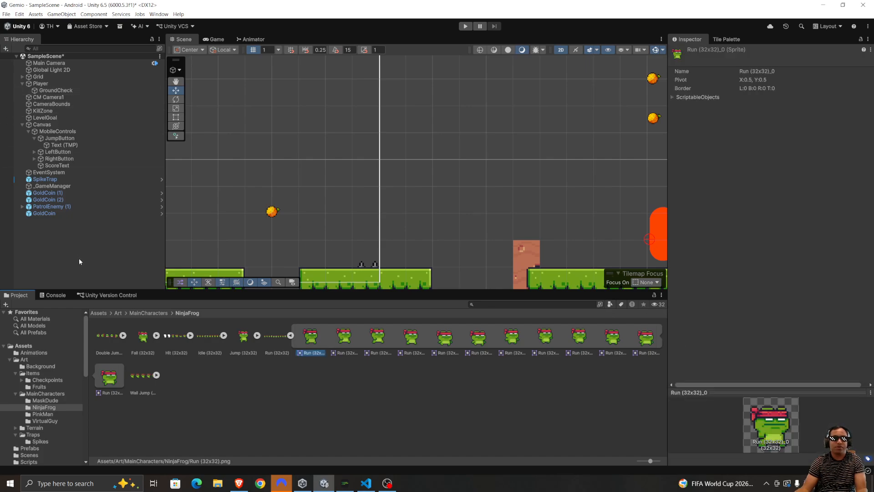
- Open the PatrolEnemy prefab from the Prefabs folder for editing
click(98, 312)
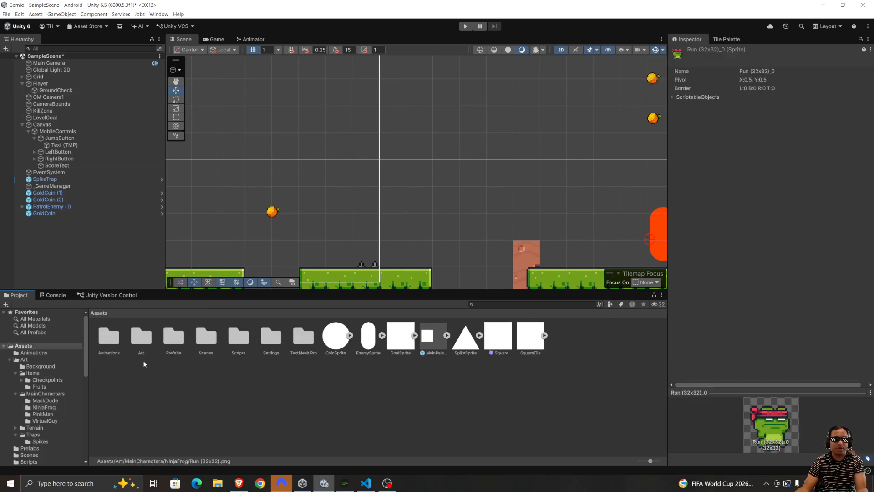
double_click(185, 332)
double_click(151, 339)
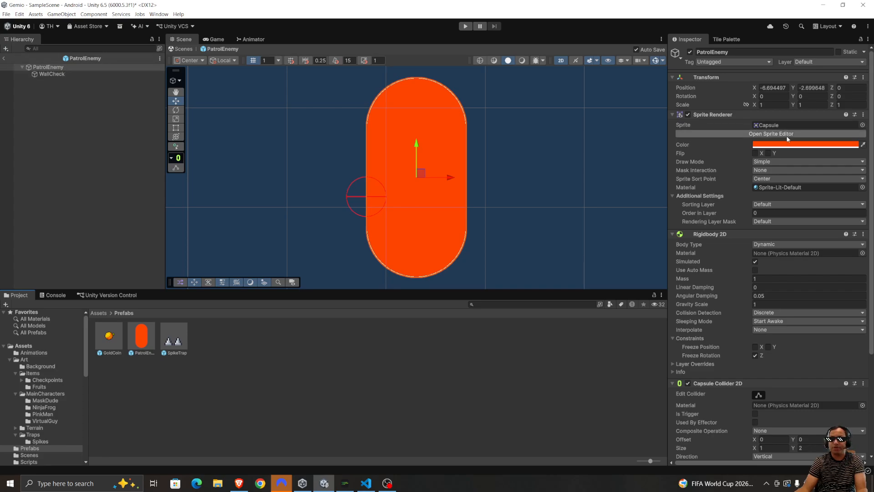
- Replace the PatrolEnemy's Capsule sprite with NinjaFrog's Run (32x32)_0 in its Sprite Renderer
click(98, 313)
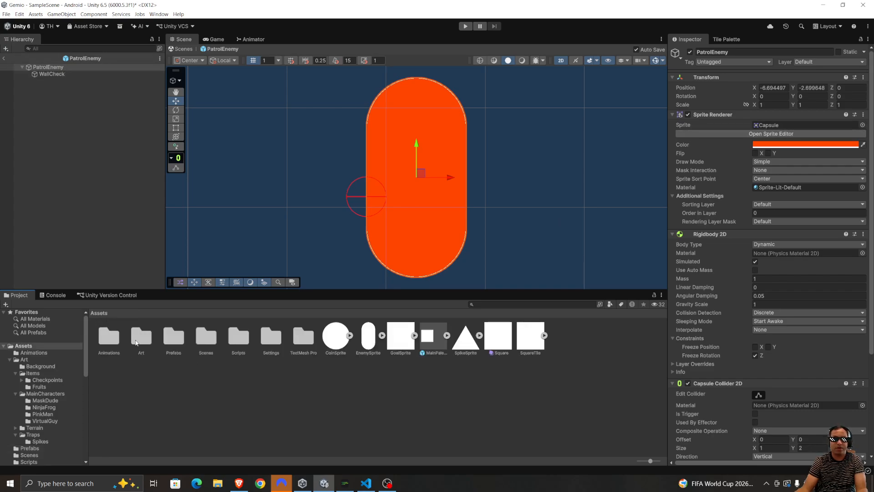
double_click(136, 344)
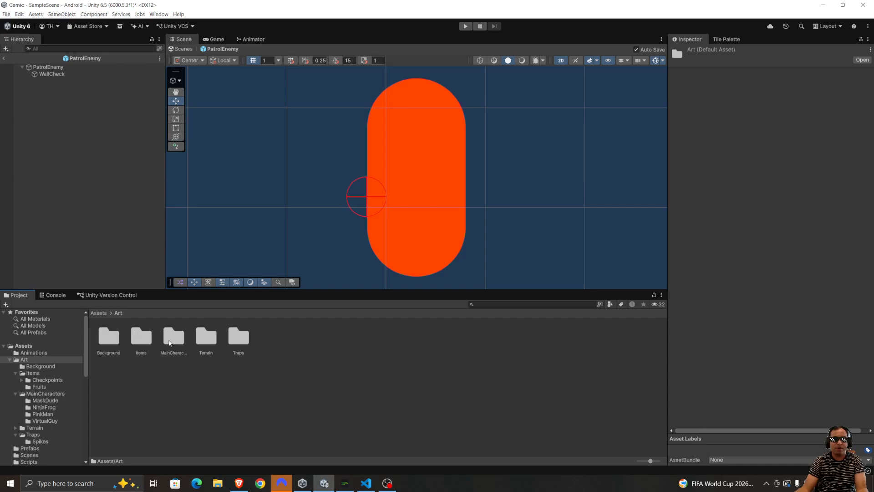
double_click(171, 341)
double_click(140, 338)
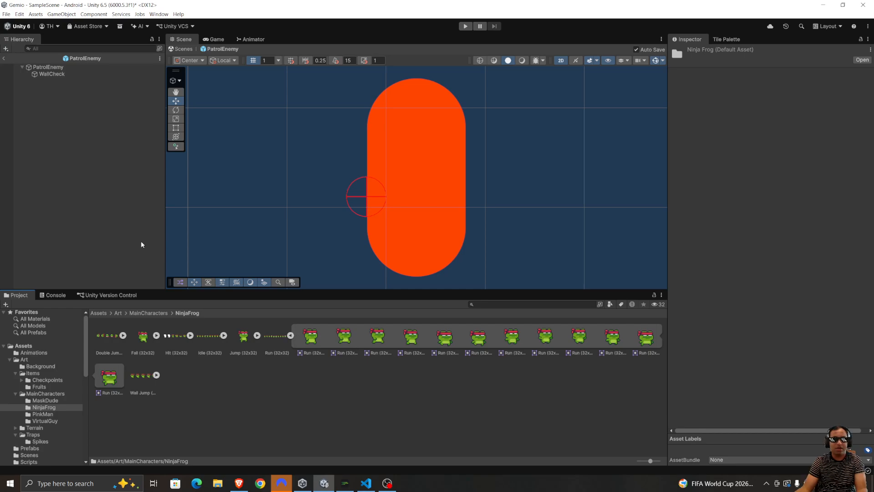
click(48, 68)
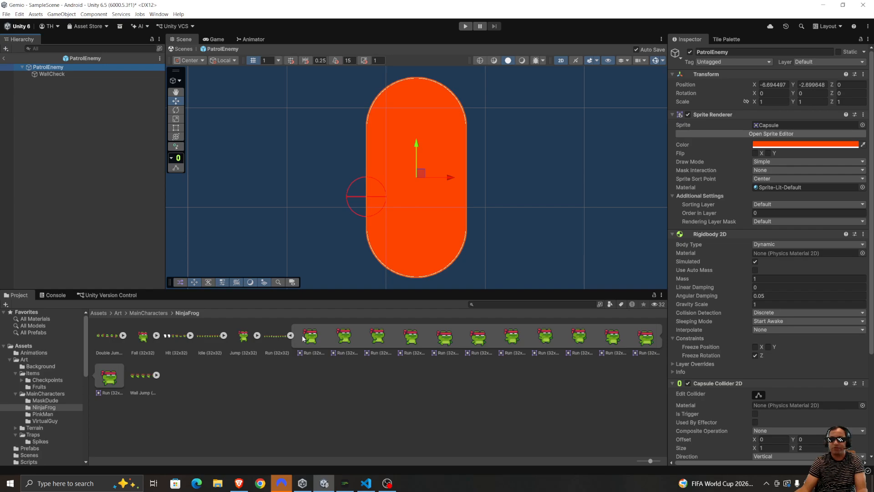
drag(302, 335, 804, 125)
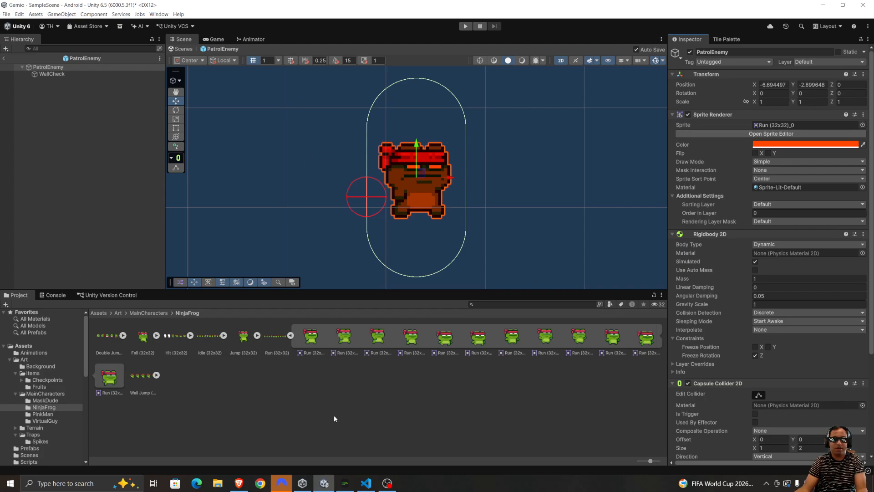
- Create an animation on PatrolEnemy from all 12 NinjaFrog Run frames, saved as NinjaFrog_Run in Assets/Animations
click(313, 336)
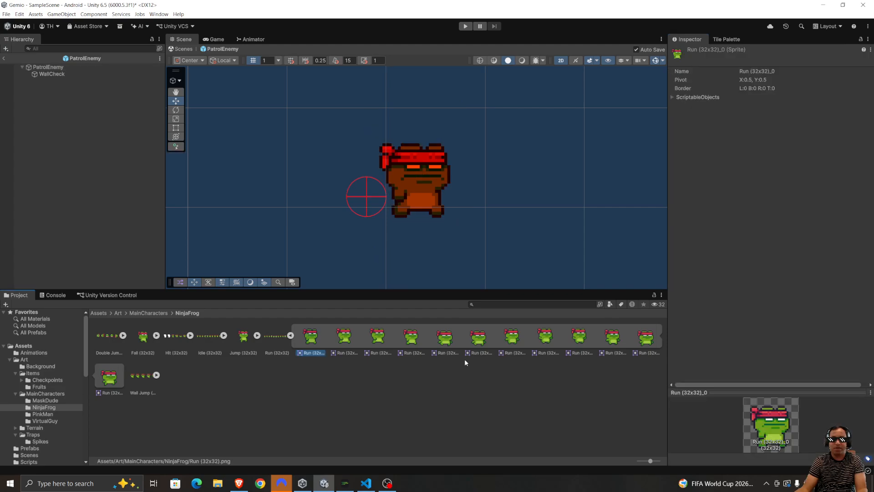
shift+click(111, 377)
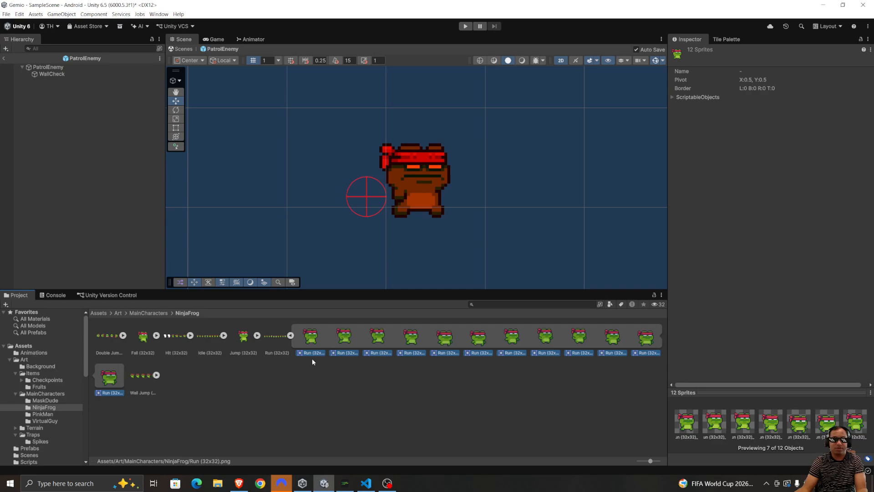
drag(322, 341, 67, 69)
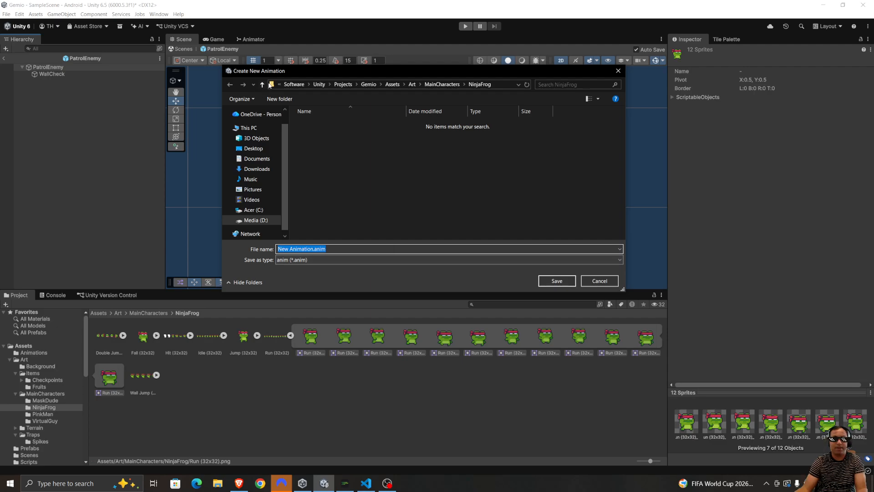
click(263, 85)
click(263, 85)
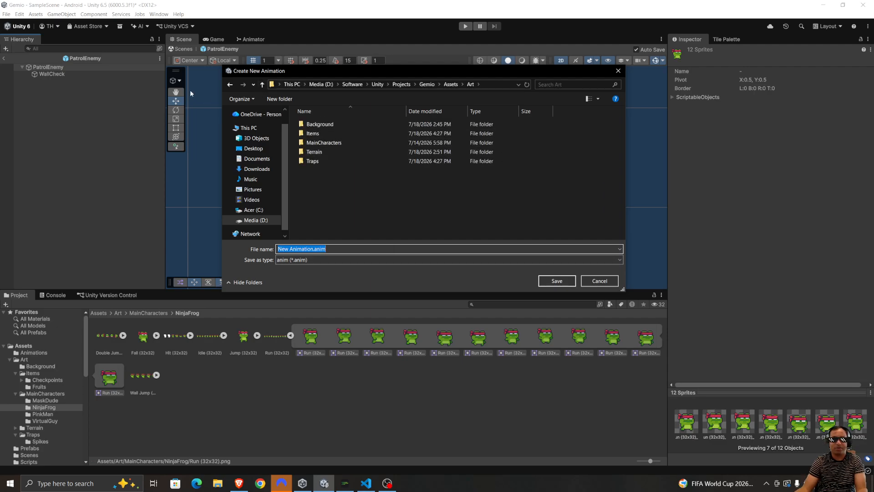
click(262, 85)
double_click(382, 124)
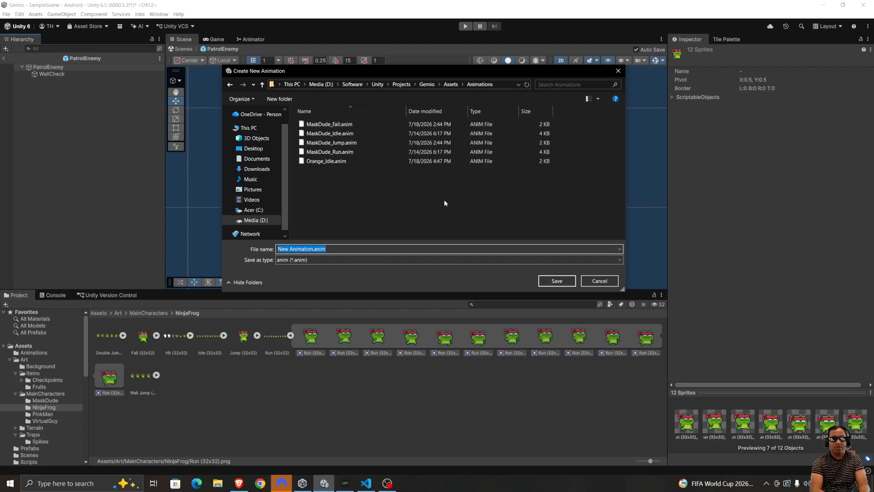
text(Ninja)
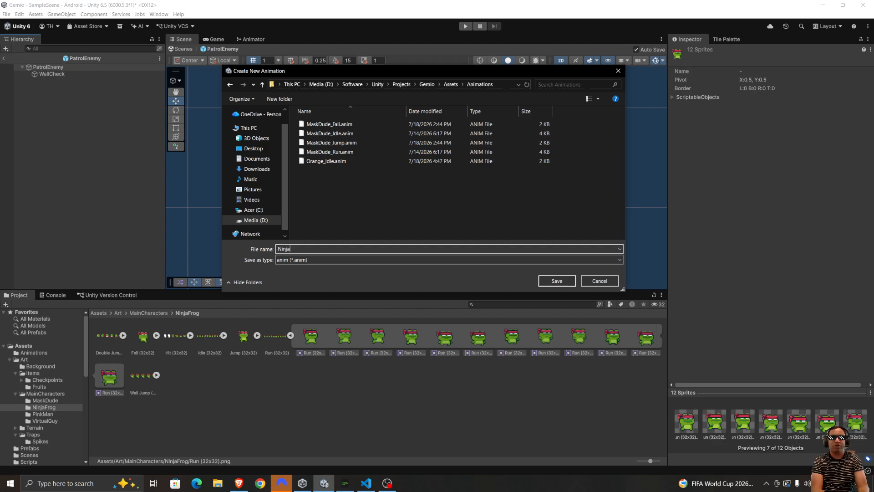
text(Frog_)
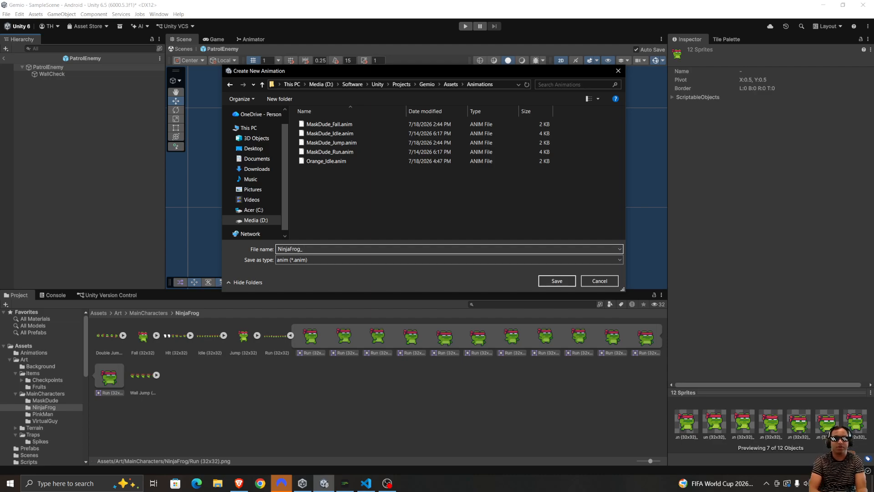
text(Run)
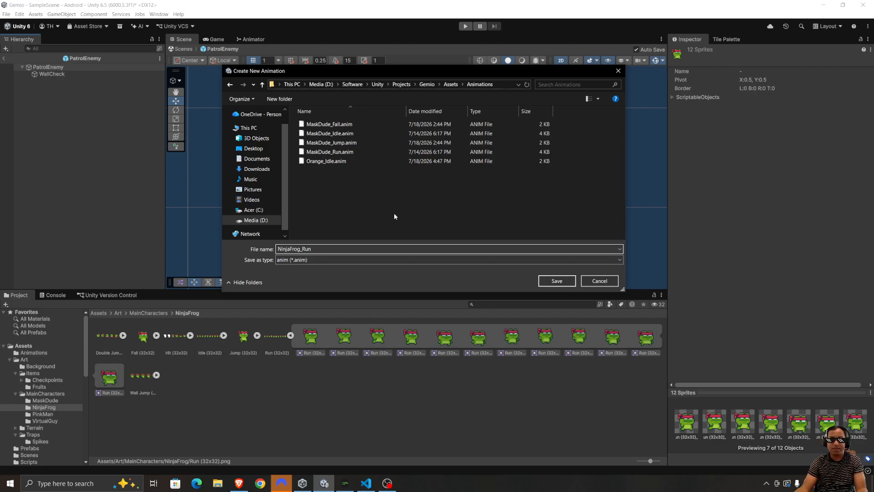
click(569, 280)
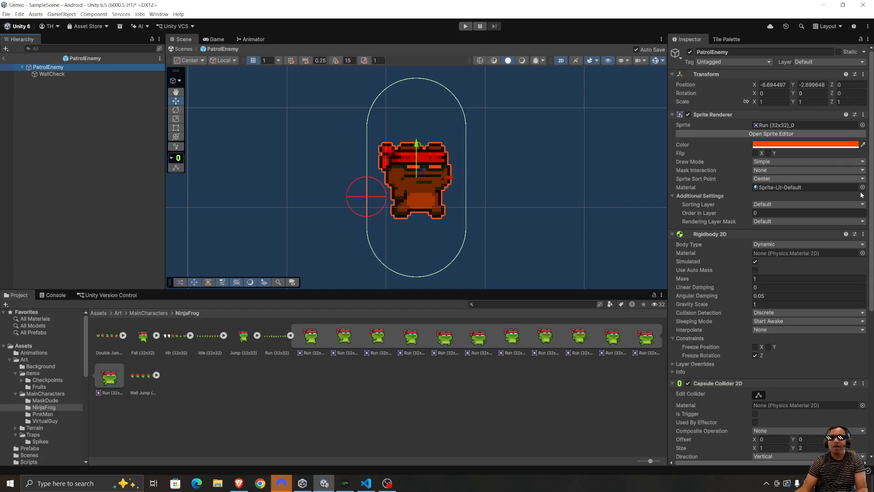
- Shrink PatrolEnemy's Capsule Collider 2D from above and below to fit the frog, about 1 wide by 1.08 high
scroll(861, 195, down, 10)
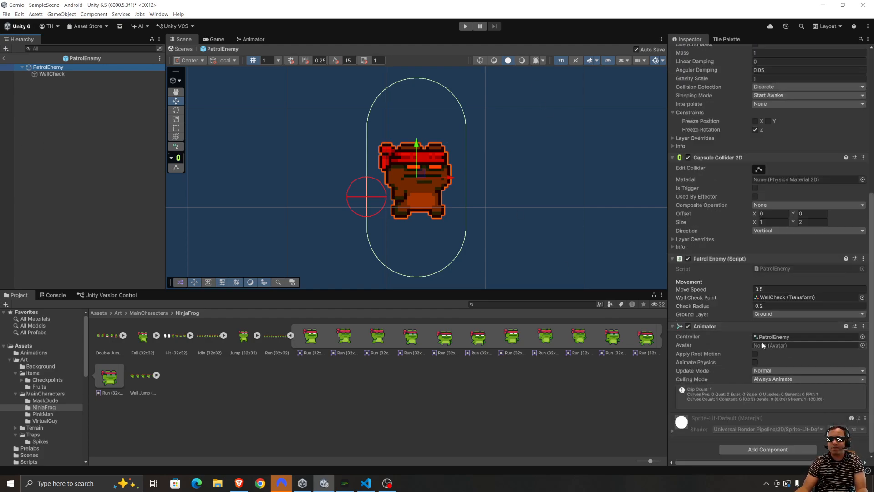
scroll(764, 319, up, 10)
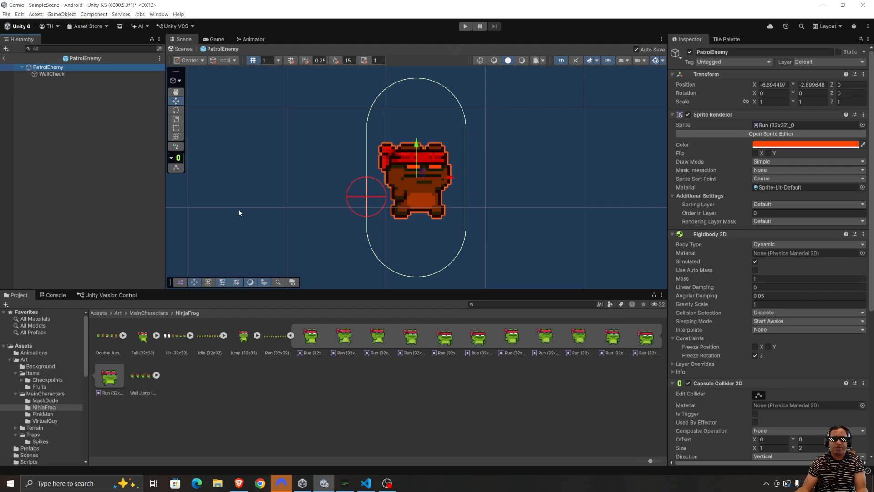
scroll(588, 214, down, 1)
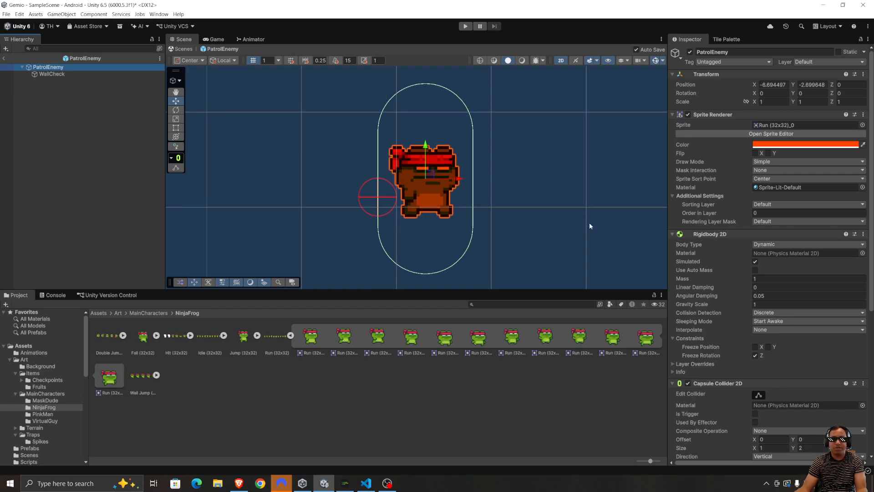
scroll(589, 222, up, 1)
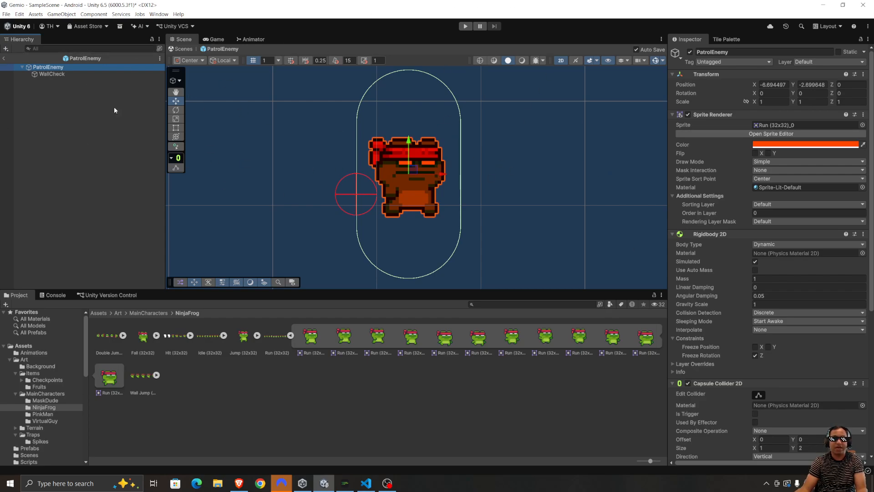
scroll(790, 263, down, 3)
scroll(790, 263, down, 4)
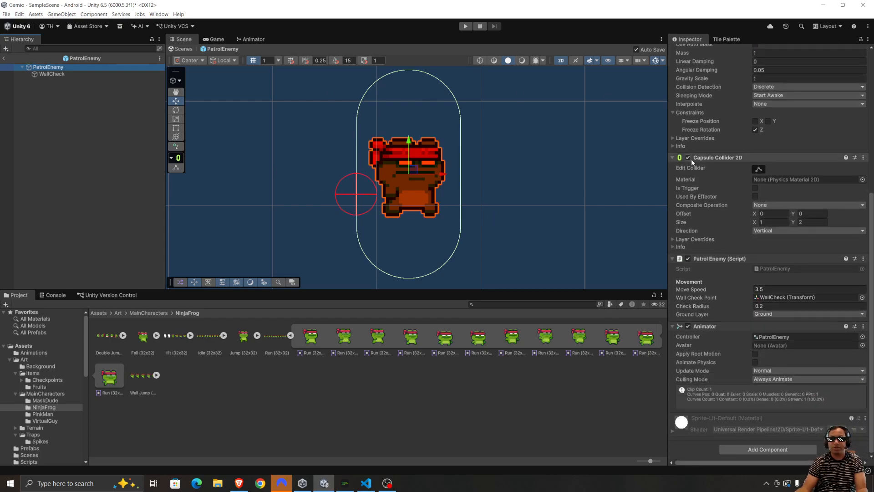
click(759, 170)
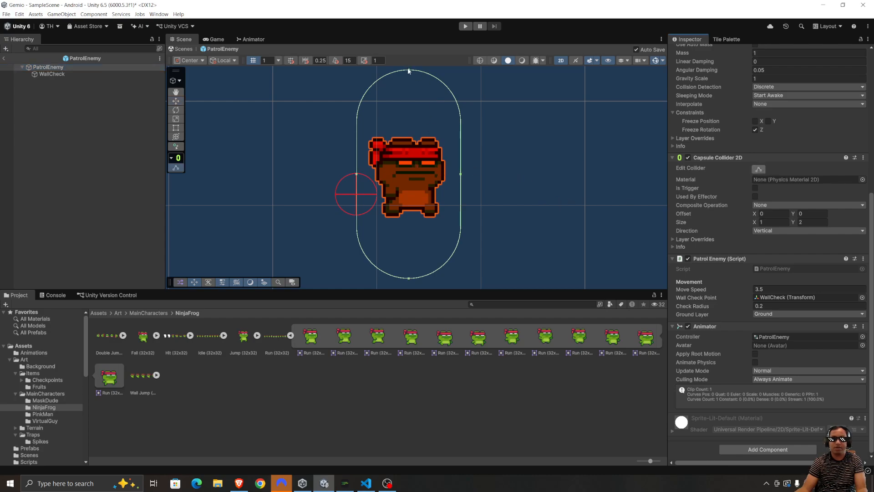
drag(408, 70, 409, 119)
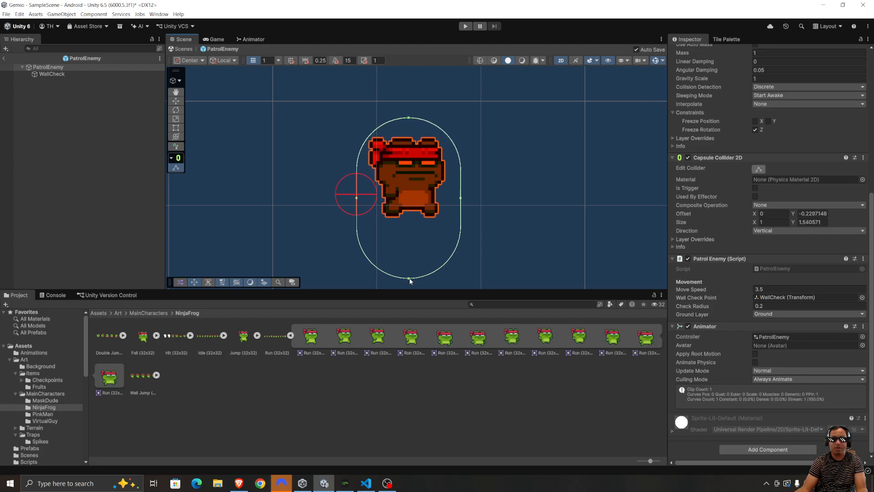
drag(409, 279, 419, 232)
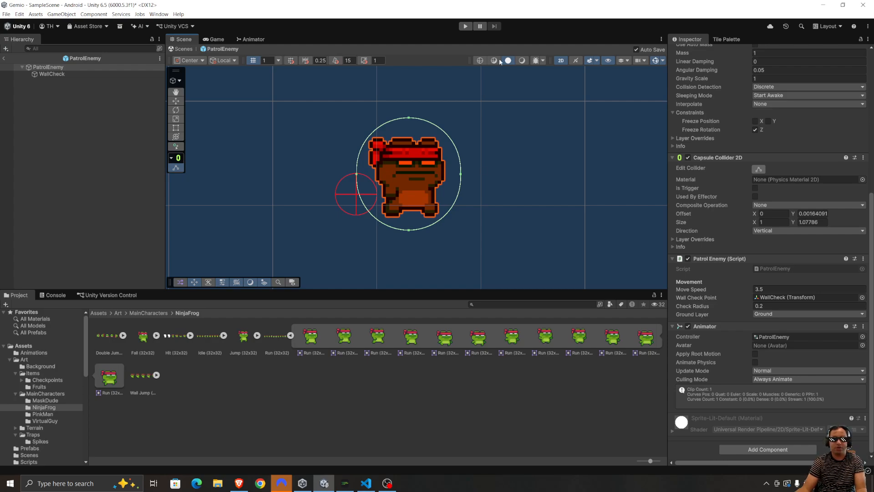
click(466, 26)
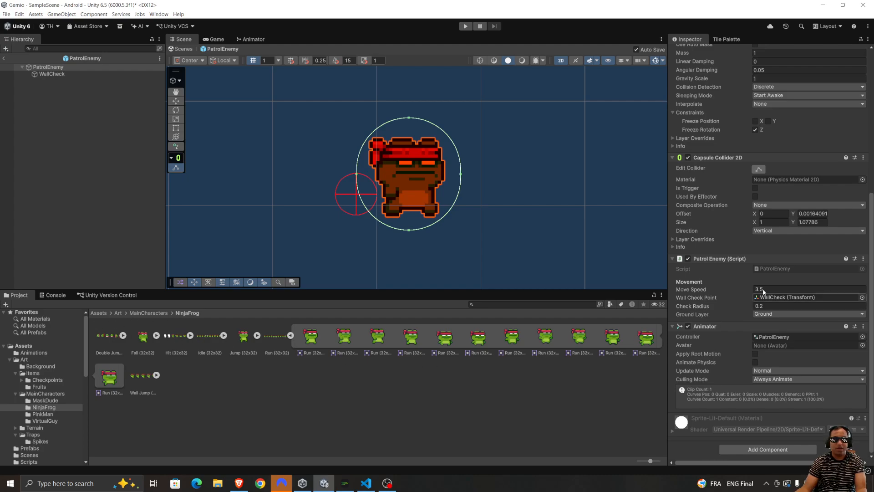
- Open the PatrolEnemy animator controller, move the NinjaFrog_Run state clear of Any State, and set its speed to 2
click(98, 313)
double_click(104, 335)
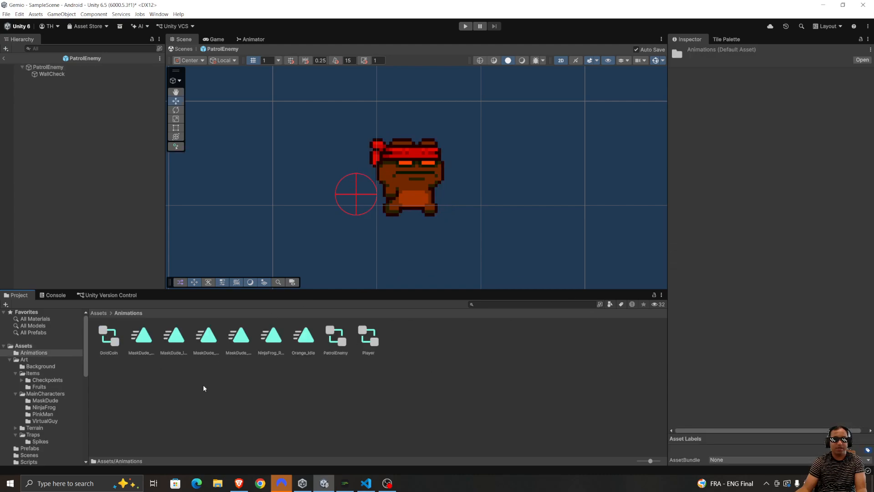
double_click(335, 337)
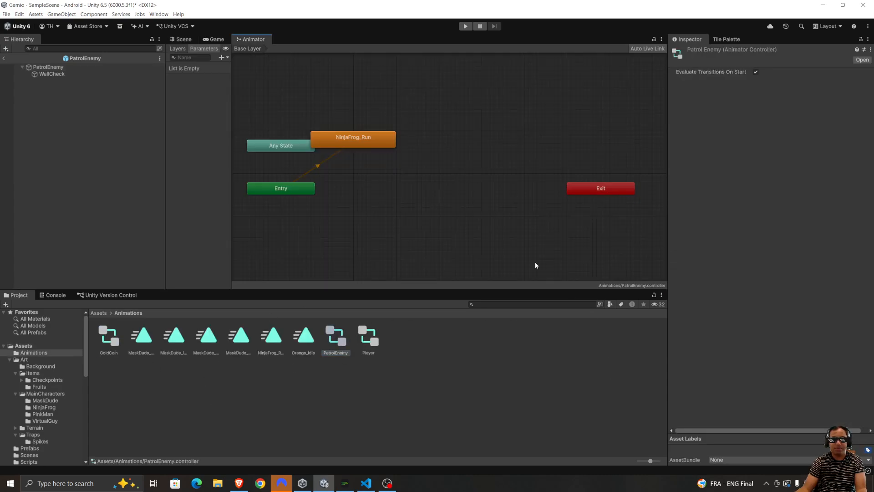
drag(350, 141, 419, 158)
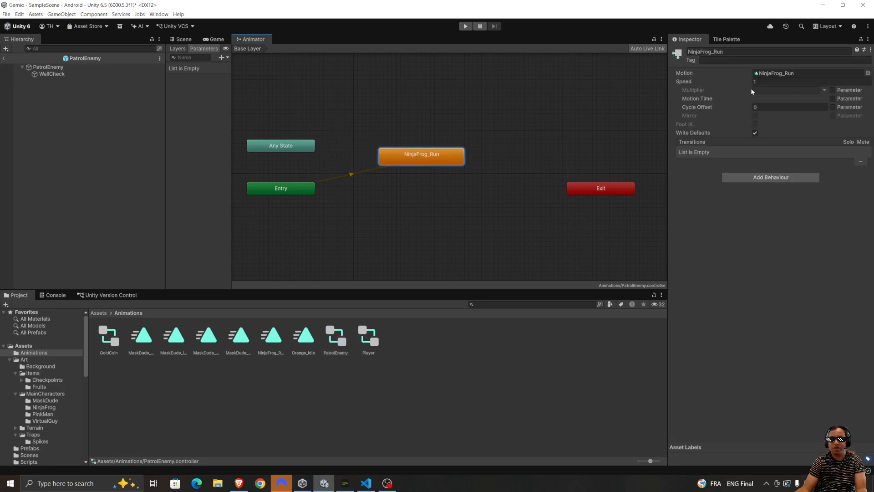
click(768, 80)
text(2)
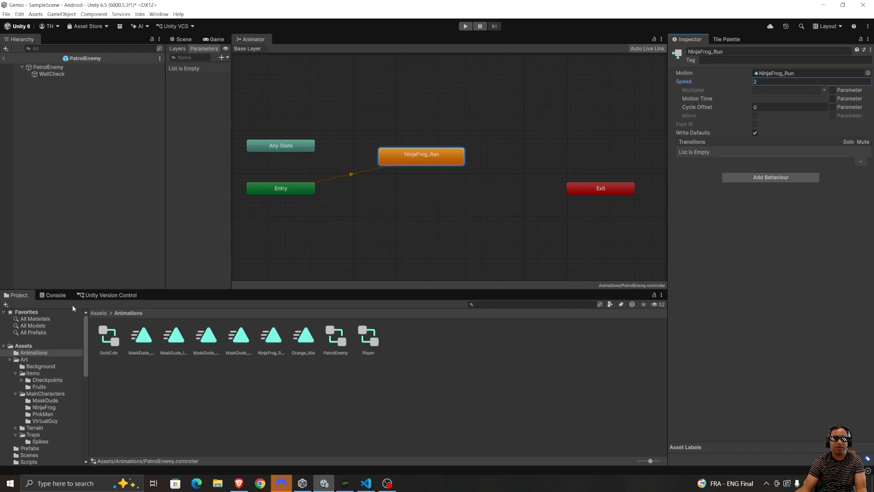
click(100, 313)
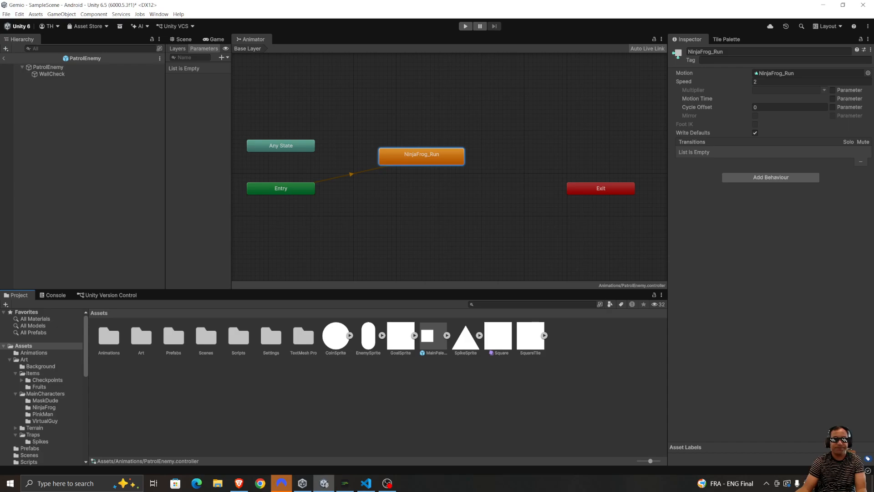
- Switch to the Gemini conversation in the browser and read its Level Goal Swap instructions
key(alt+Tab)
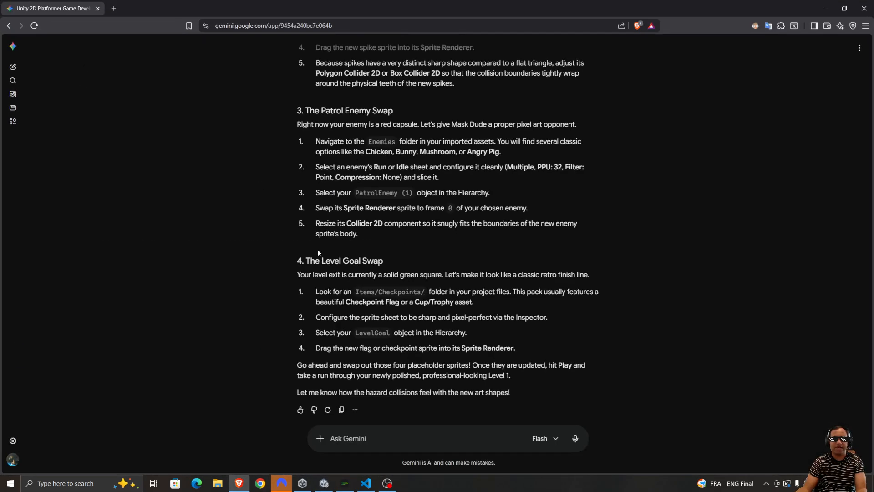
drag(304, 269, 618, 338)
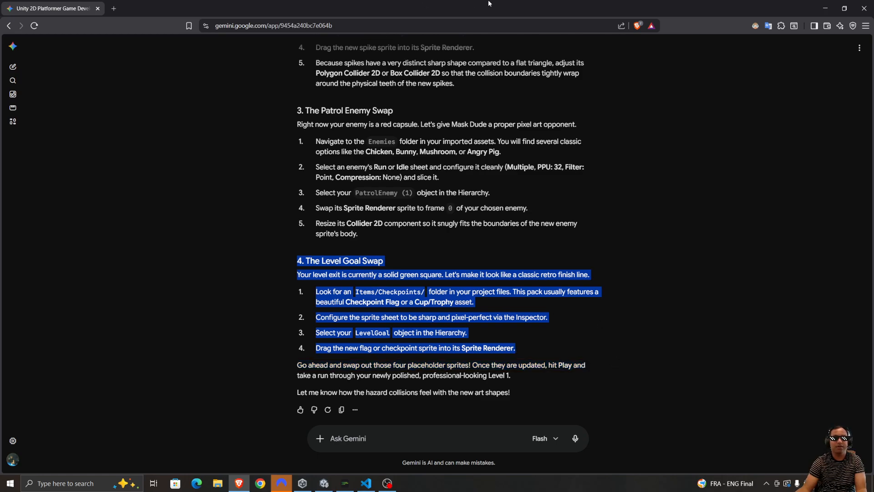
key(alt+Tab)
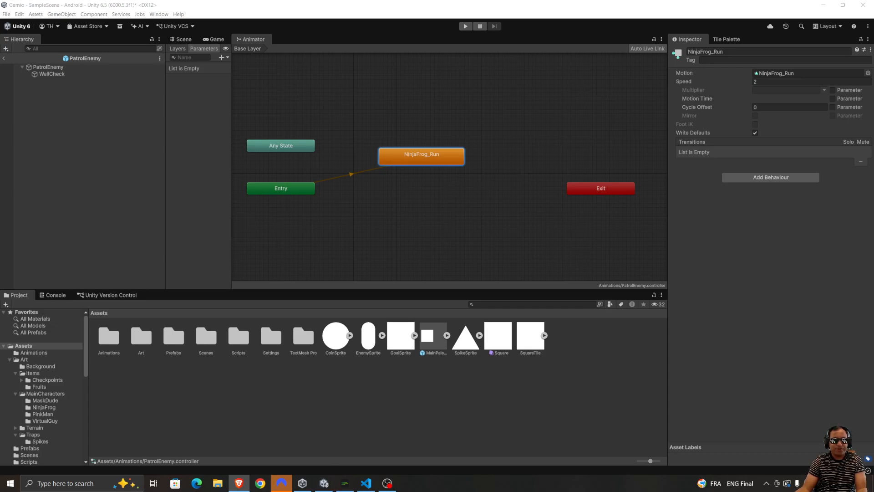
- Open Assets/Art/Items/Checkpoints/End in the Unity project and select the End (Idle) trophy texture
double_click(141, 337)
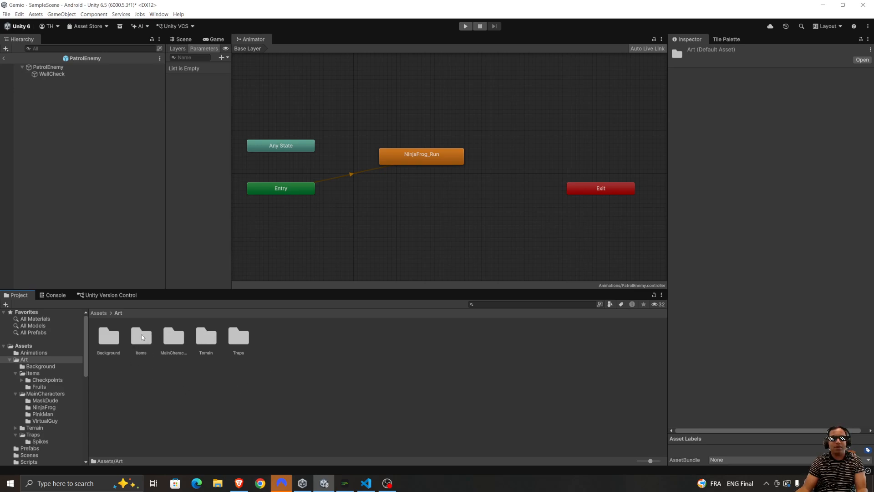
double_click(139, 337)
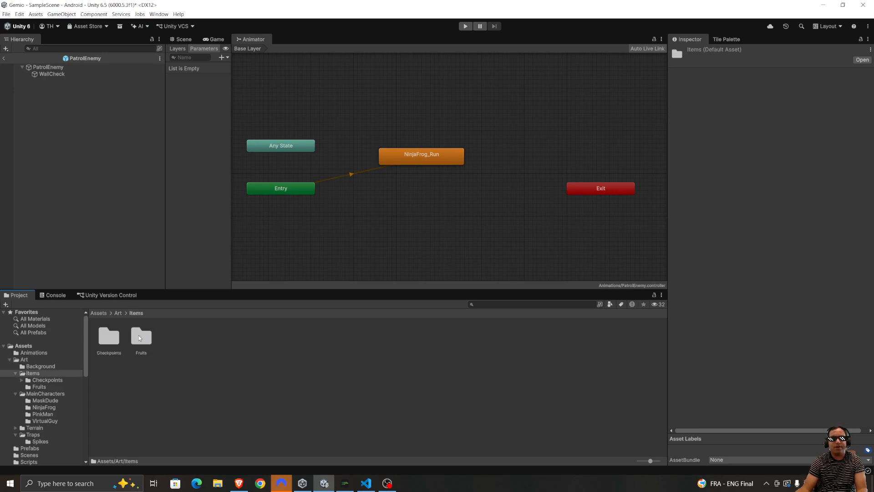
double_click(109, 340)
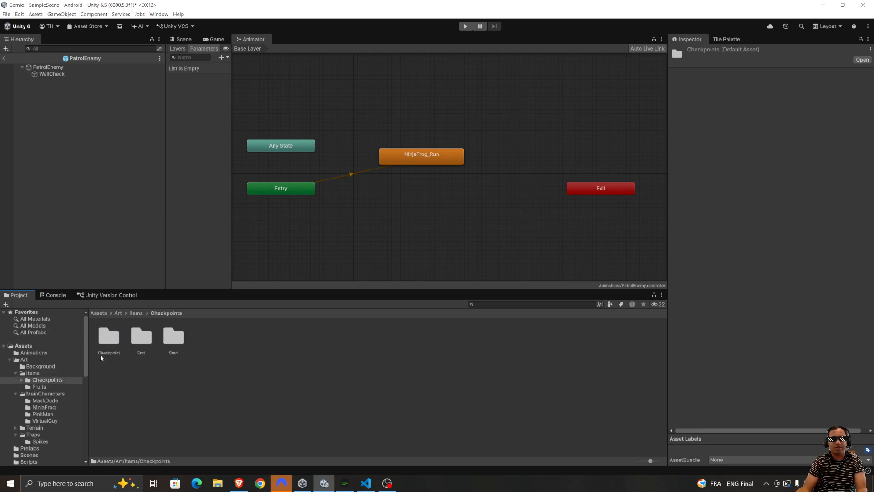
double_click(138, 338)
click(110, 344)
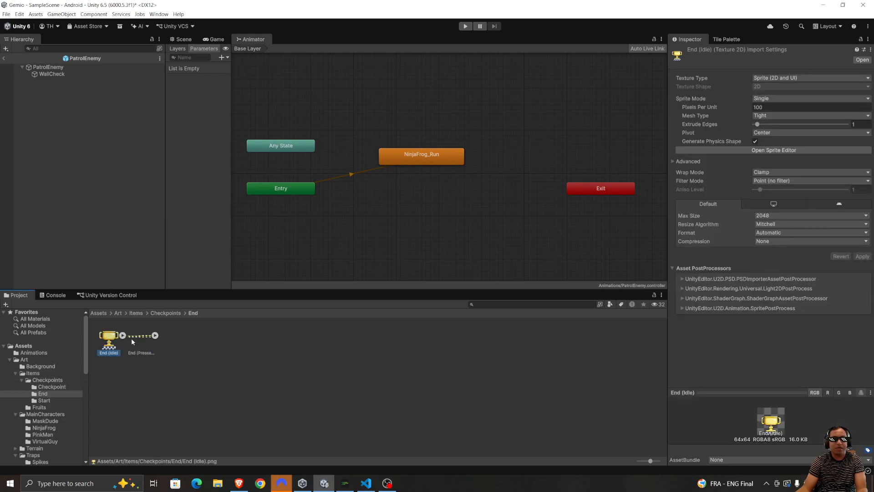
click(122, 335)
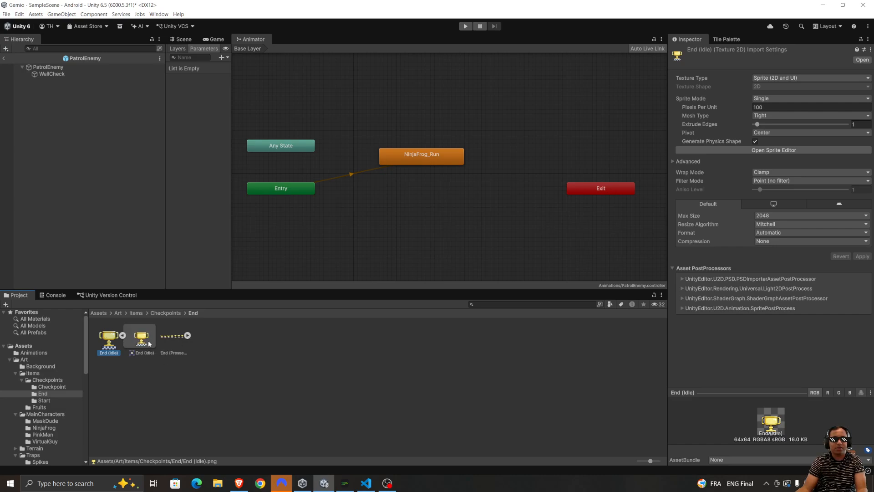
click(148, 344)
click(92, 336)
click(115, 337)
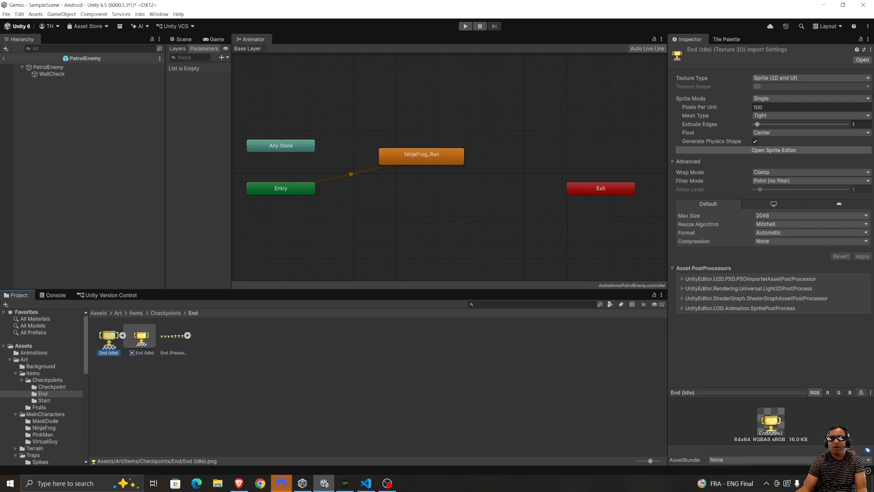
- Set the End (Idle) texture's Sprite Mode to Multiple and Pixels Per Unit to 64, and apply the import settings
click(787, 100)
click(774, 116)
click(785, 99)
click(784, 101)
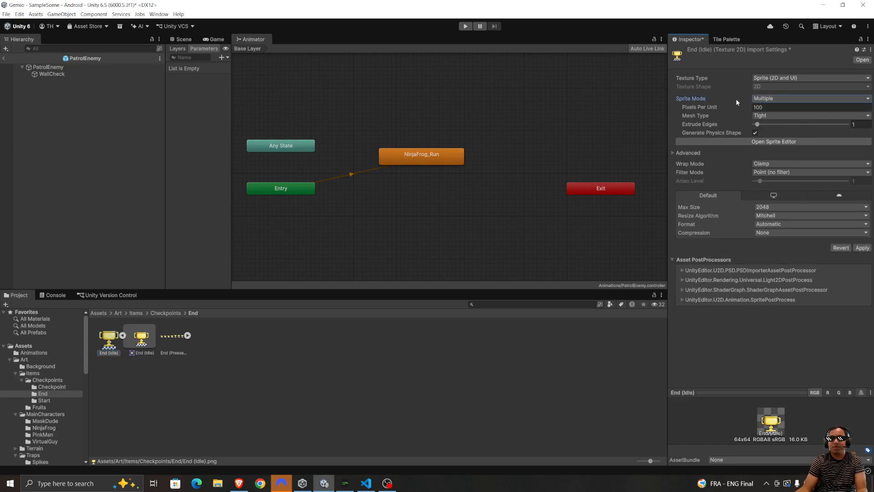
click(783, 108)
text(64)
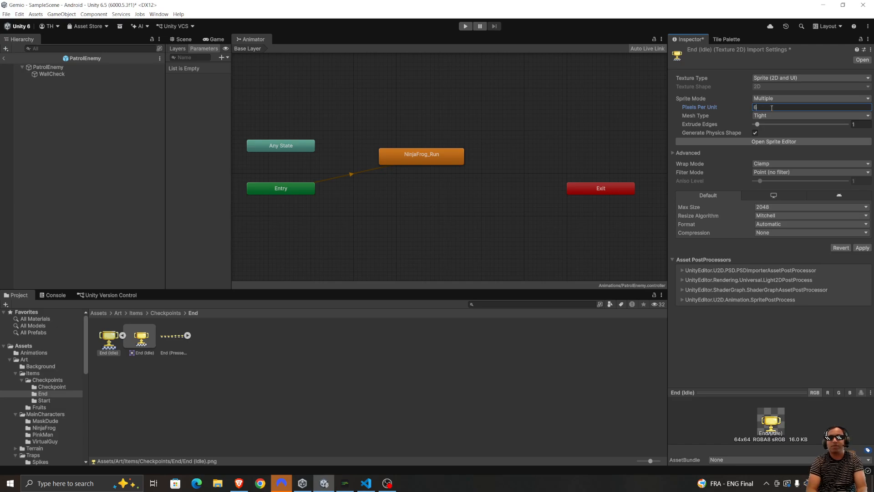
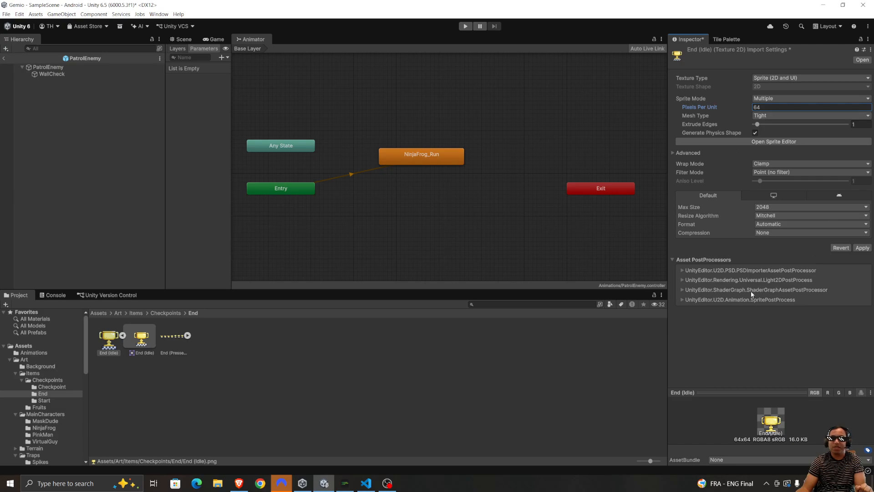
click(867, 250)
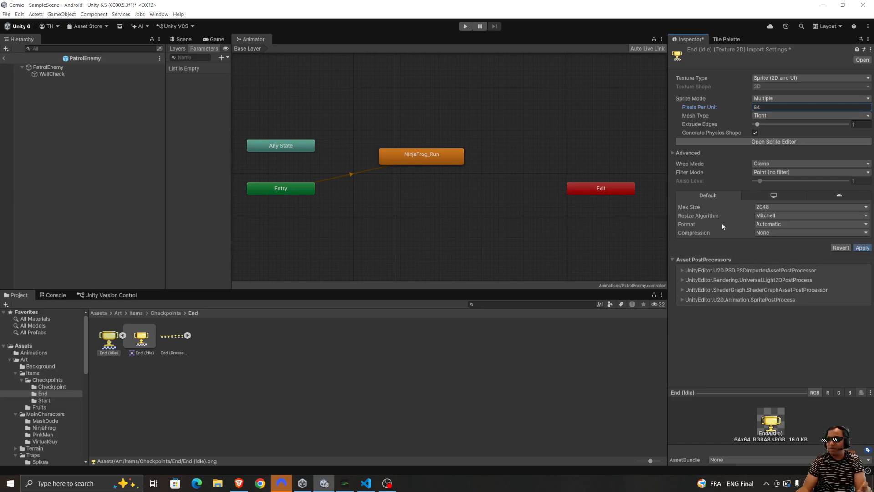
- Slice the End (Idle) texture by a 64 x 64 pixel cell size in the Sprite Editor and apply the slicing
click(796, 142)
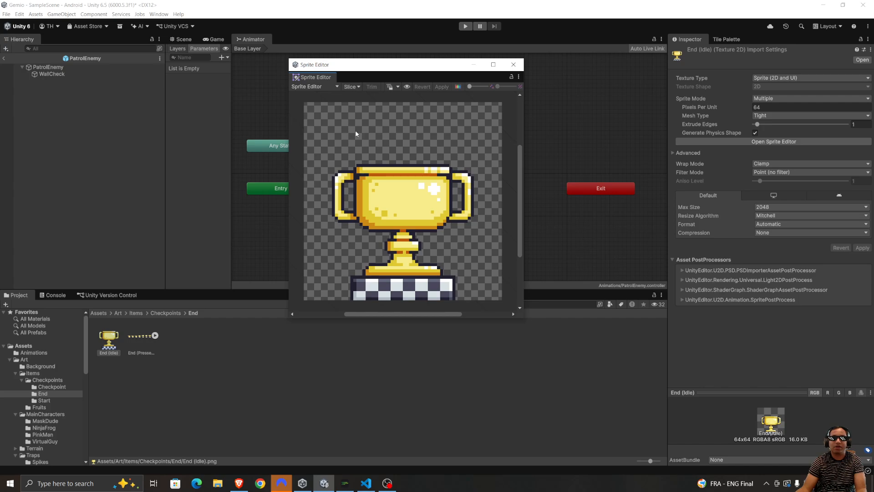
click(352, 86)
click(414, 116)
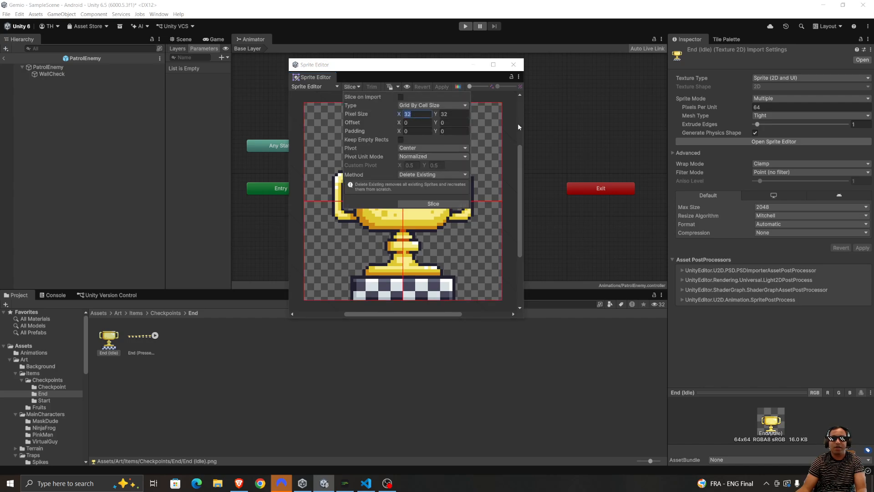
text(64)
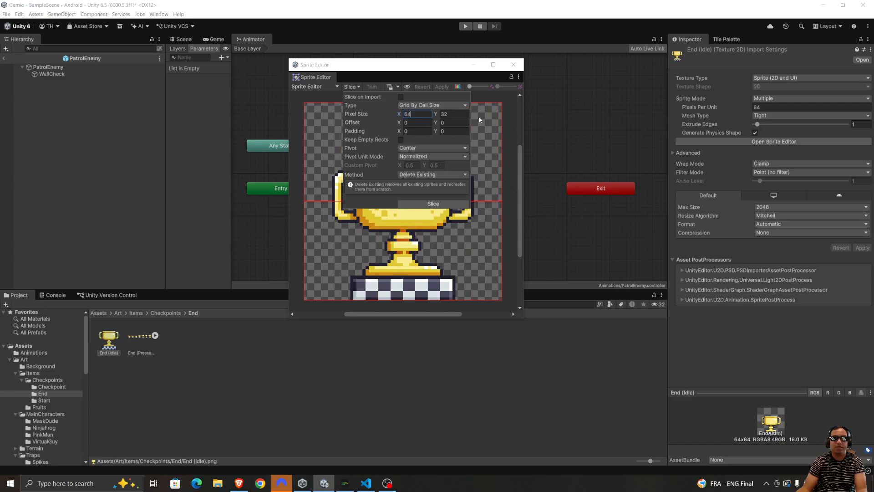
key(Tab)
text(64)
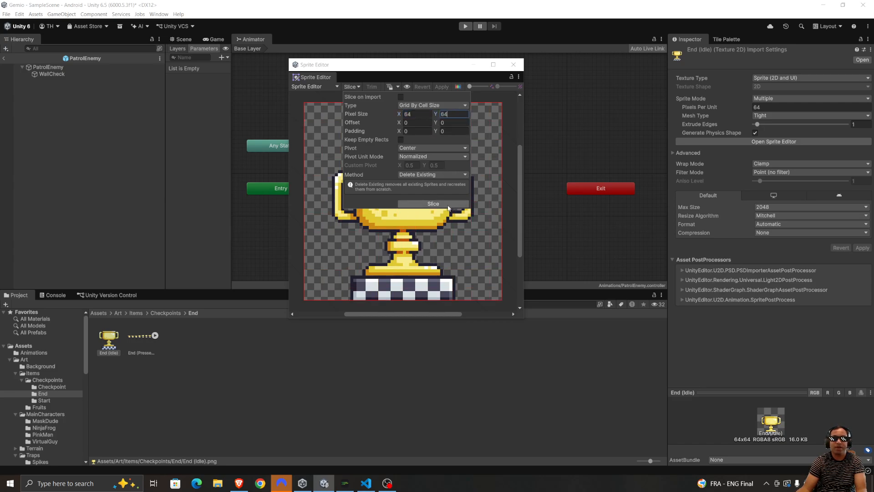
click(433, 203)
click(441, 86)
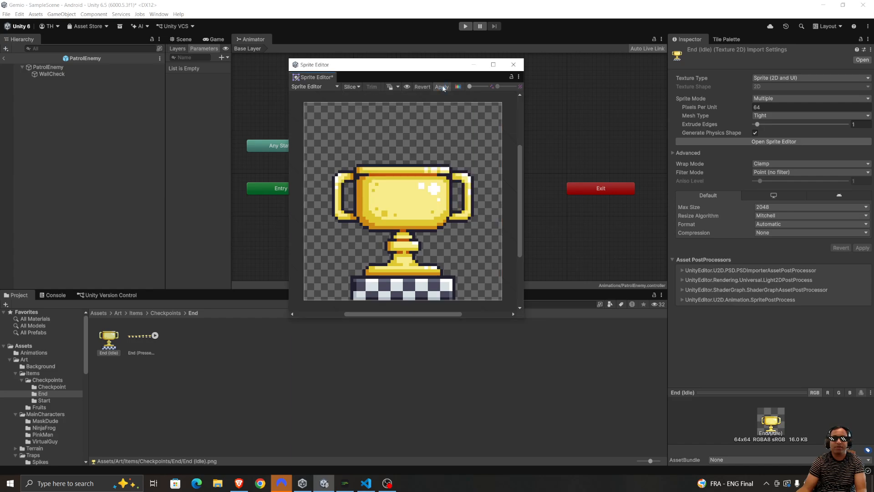
click(401, 168)
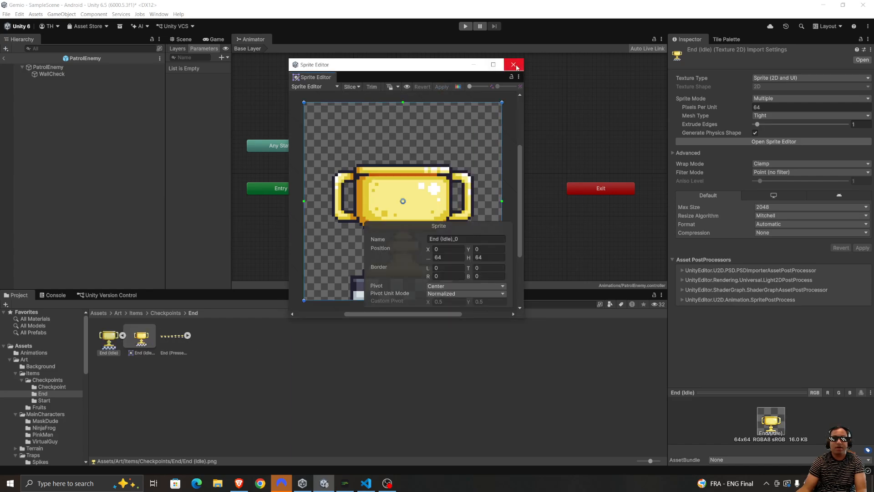
click(515, 65)
- Examine the End (Pressed) frames and its import settings, and compare them with the sliced End (Idle) sprite
click(187, 335)
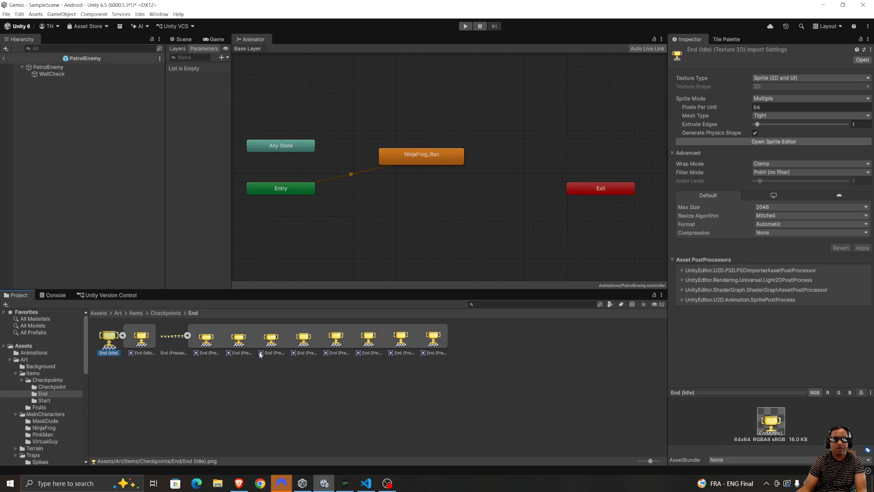
click(214, 348)
click(172, 353)
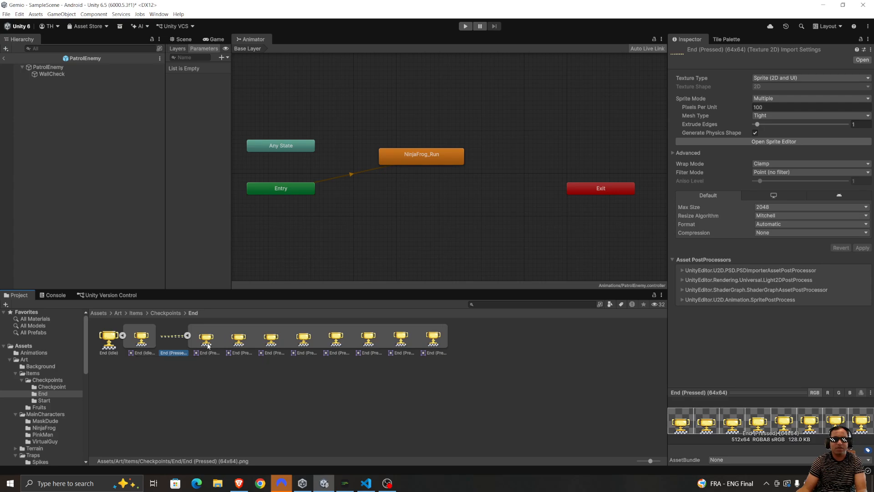
click(108, 340)
click(141, 339)
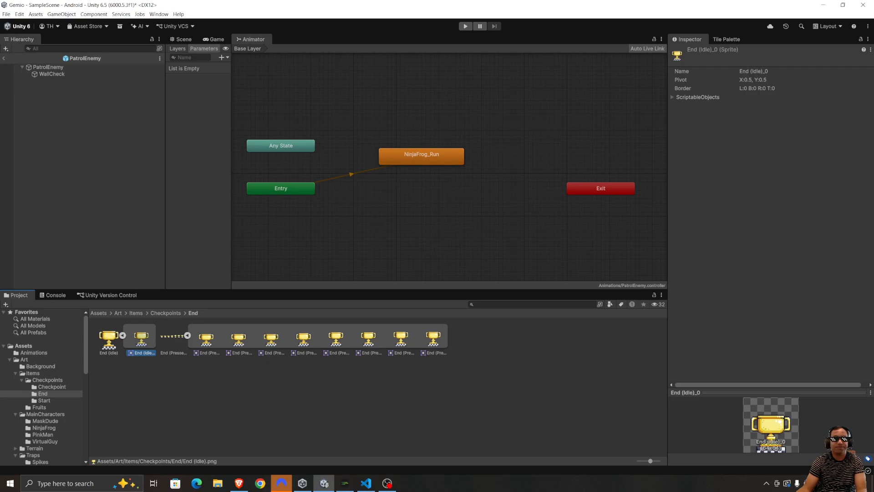
- Open the Prefabs folder, leave PatrolEnemy prefab editing, and show the green level goal in the Scene view
key(alt+Tab)
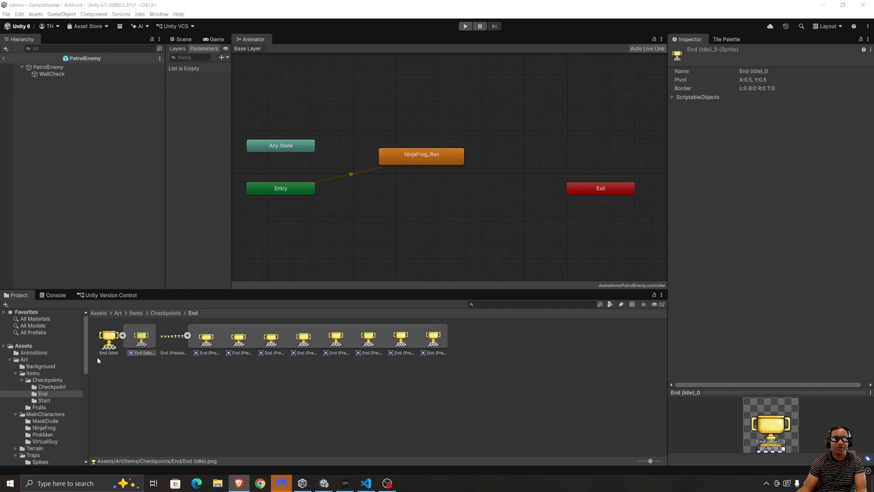
click(97, 313)
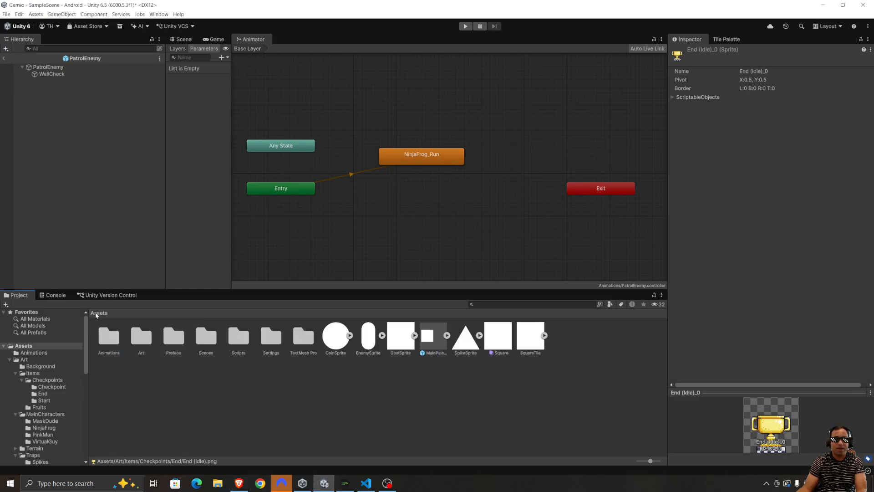
double_click(173, 336)
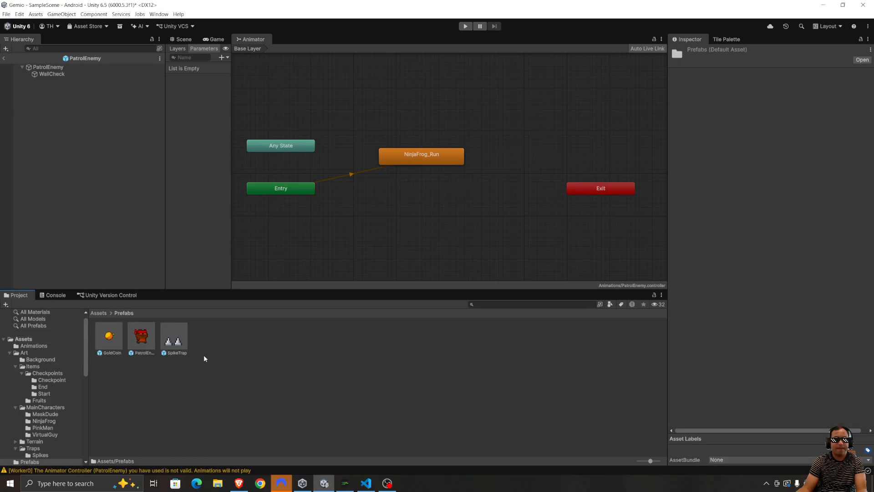
click(4, 58)
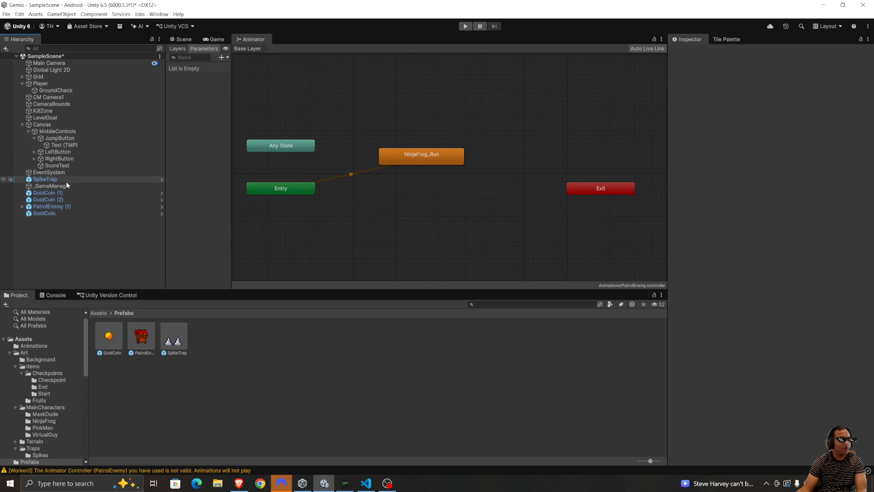
click(181, 39)
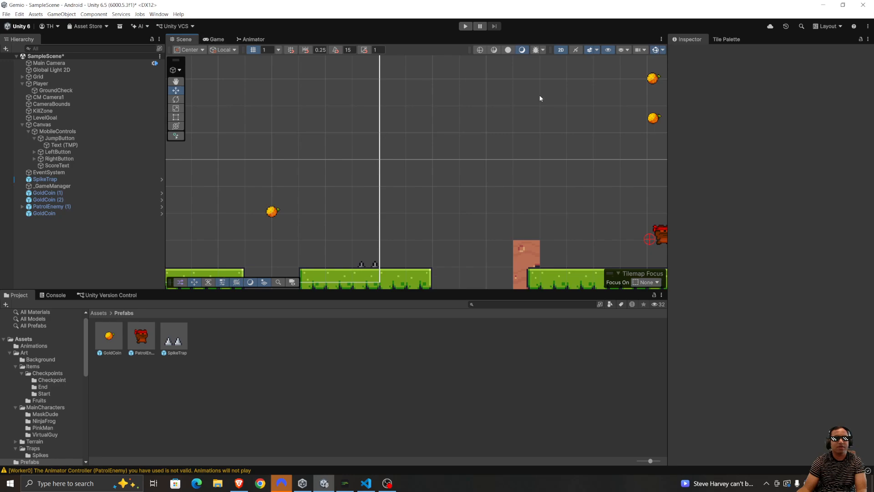
scroll(539, 145, down, 2)
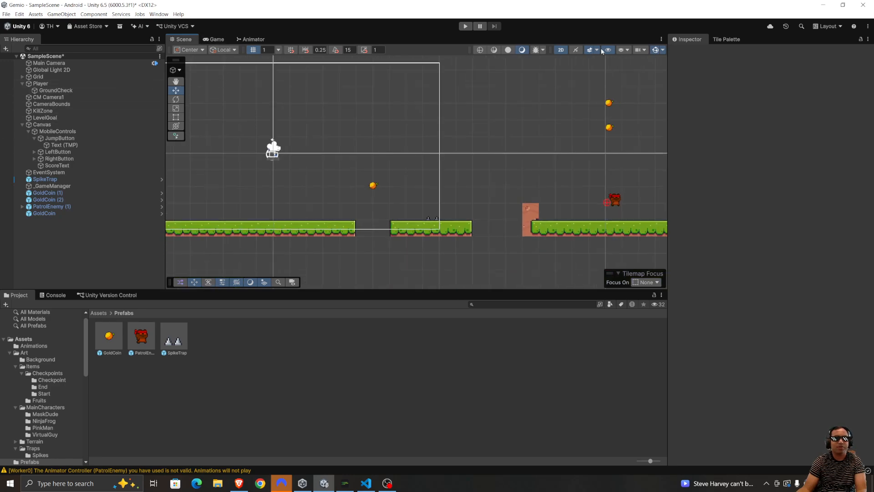
click(176, 82)
drag(632, 129, 403, 135)
scroll(638, 201, up, 3)
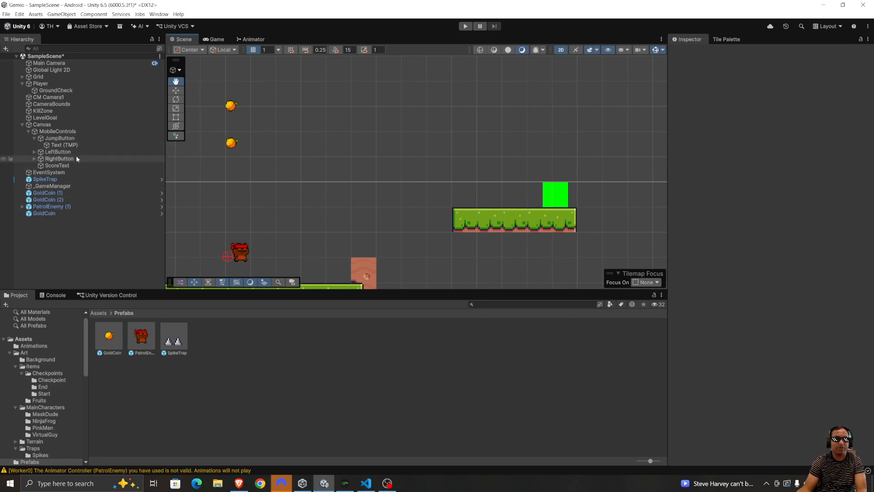
- Turn the LevelGoal object into a prefab in Assets/Prefabs and select the prefab asset
click(23, 124)
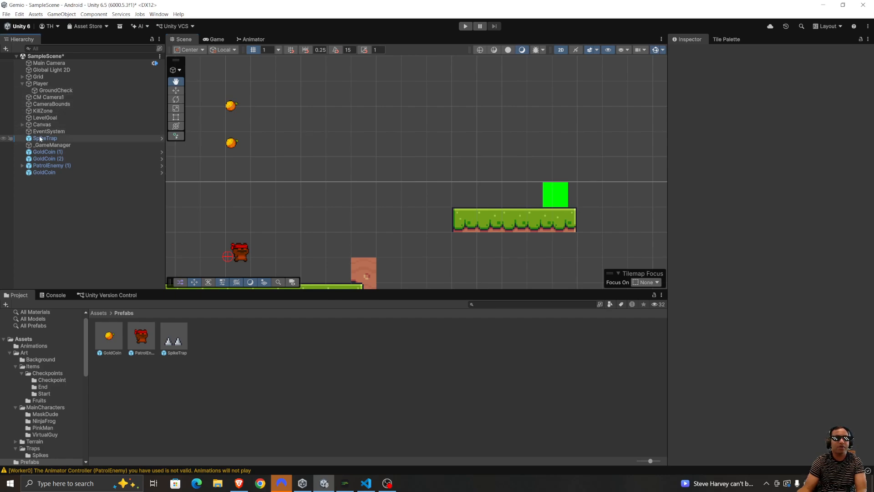
click(46, 118)
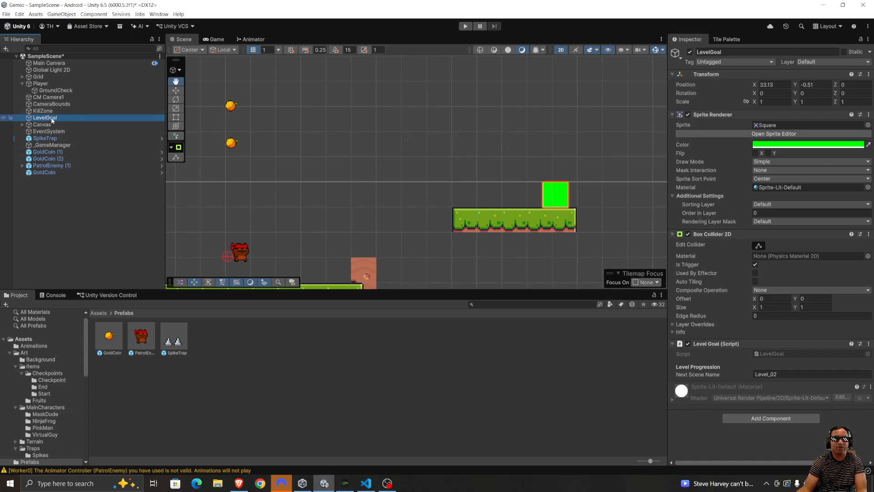
drag(53, 118, 263, 348)
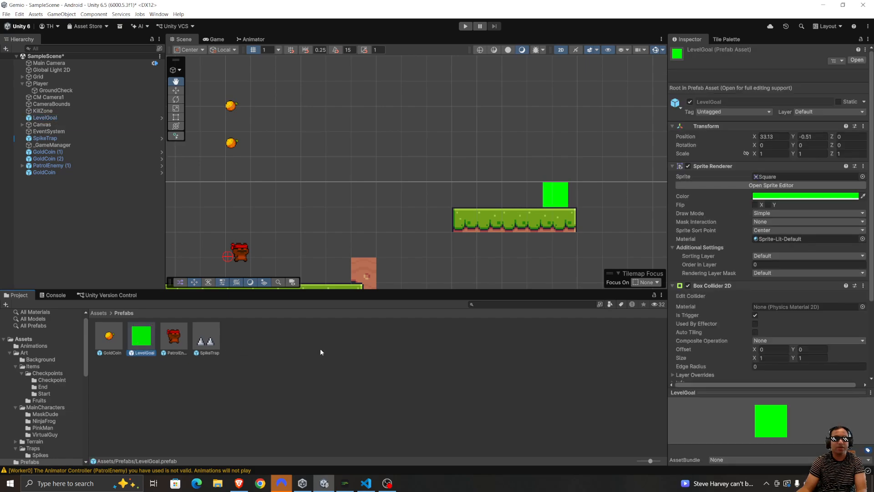
click(321, 351)
click(150, 351)
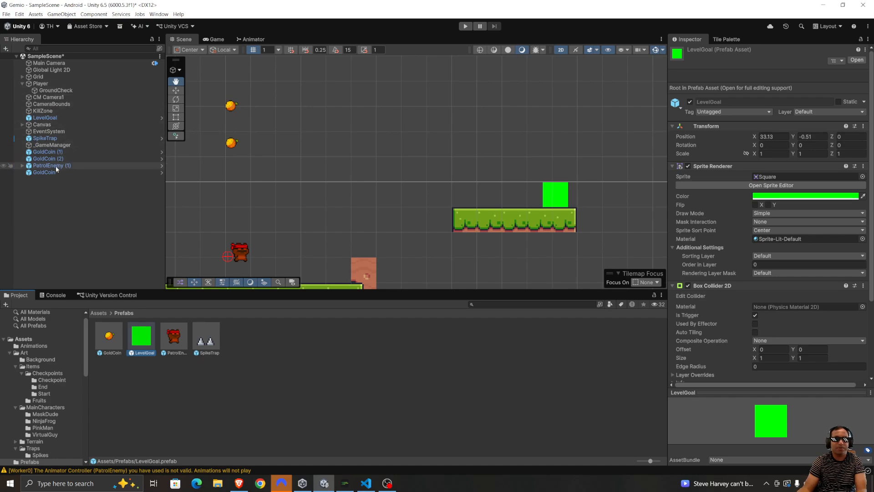
click(138, 385)
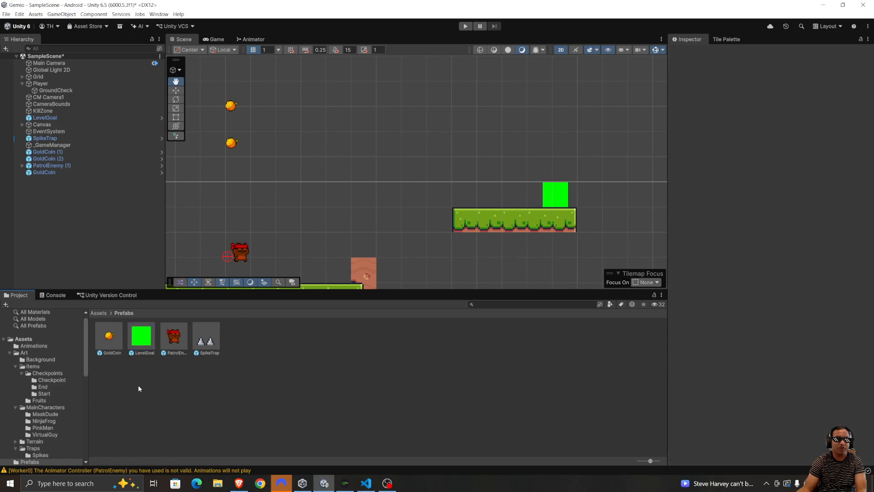
click(141, 332)
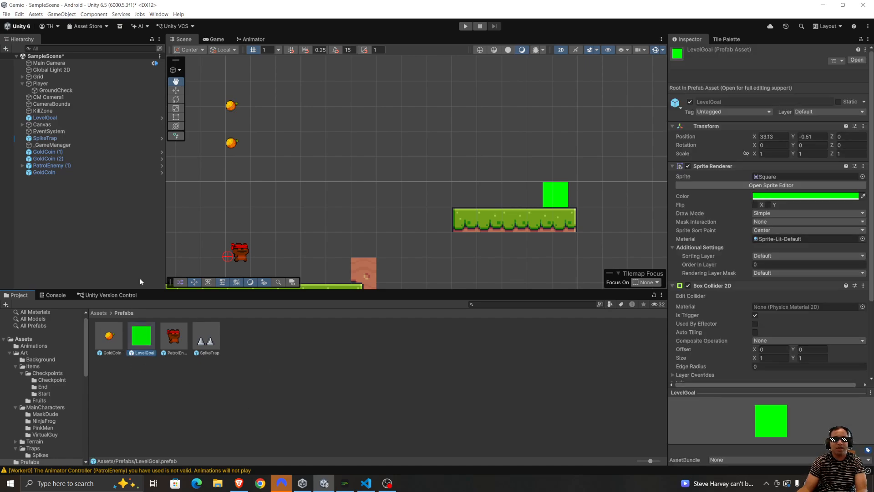
- Open the LevelGoal prefab for editing and browse to the Art/Items/Checkpoints/End folder
double_click(141, 334)
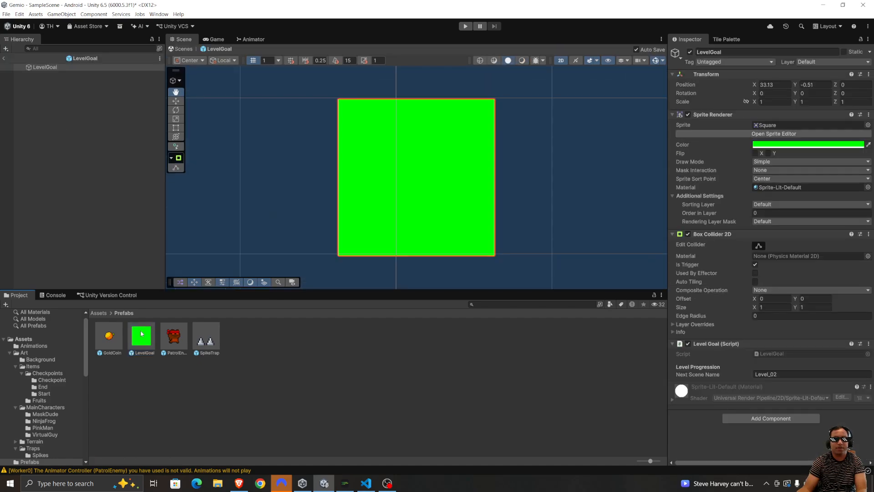
click(50, 67)
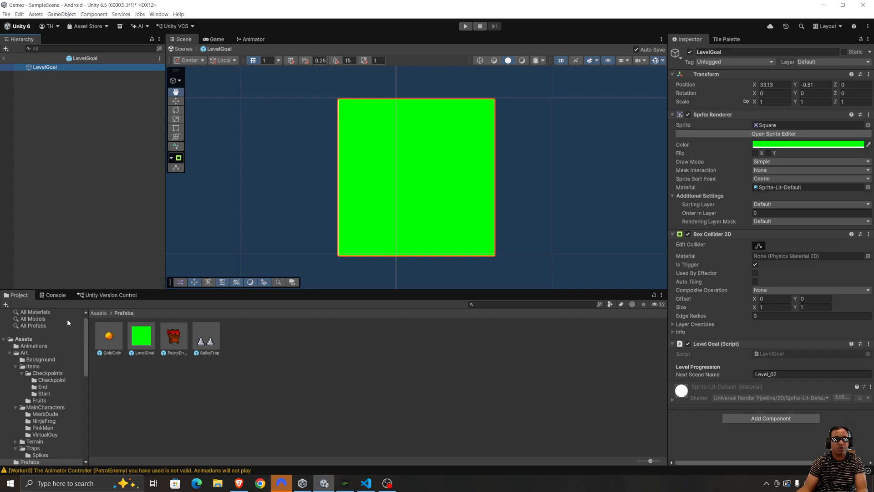
click(98, 313)
double_click(147, 336)
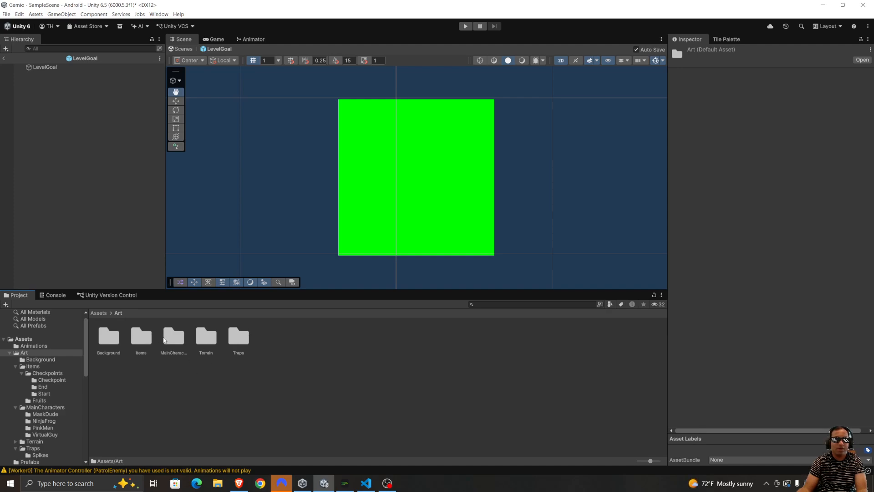
double_click(141, 337)
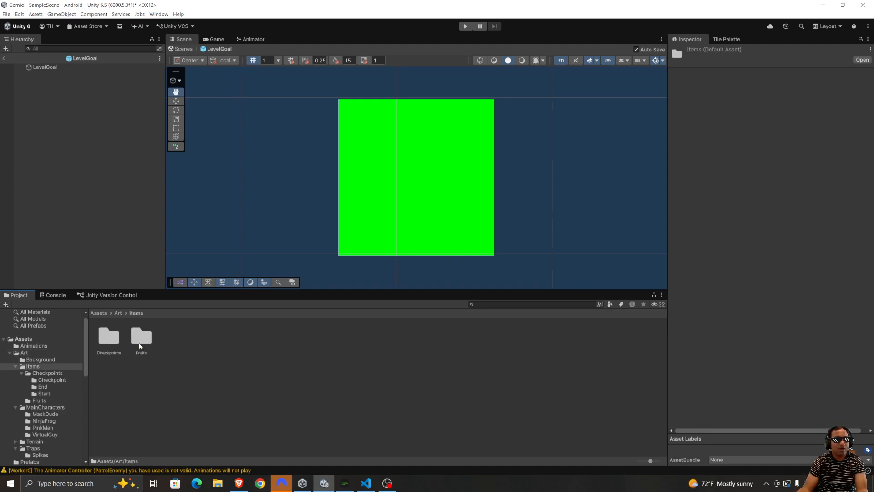
double_click(110, 351)
double_click(112, 338)
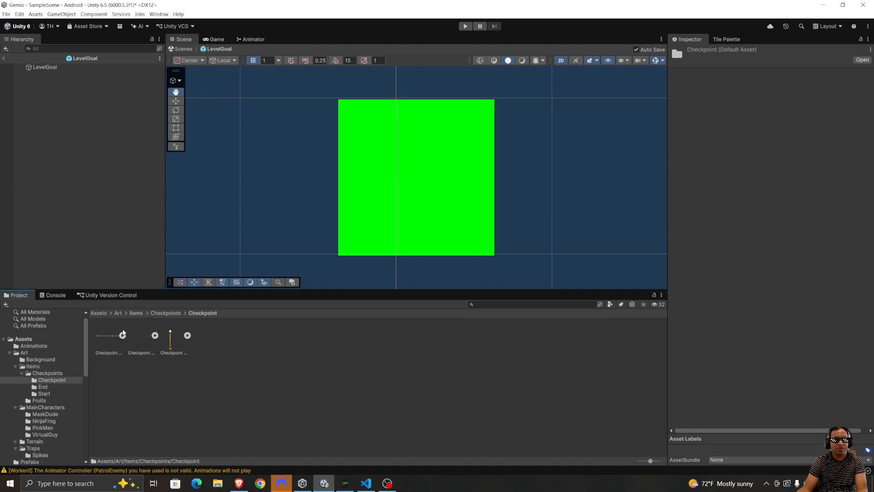
click(162, 312)
double_click(143, 337)
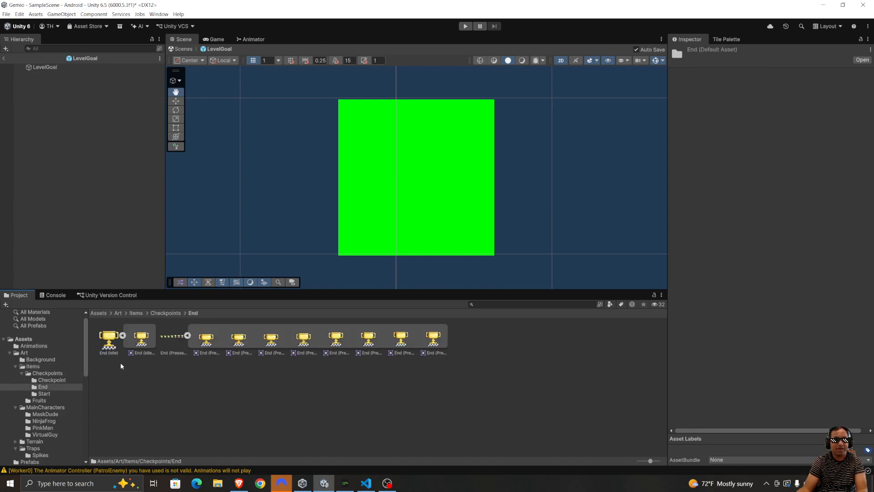
- Assign the sliced End (Idle)_0 trophy sprite to the LevelGoal prefab's Sprite Renderer
click(140, 337)
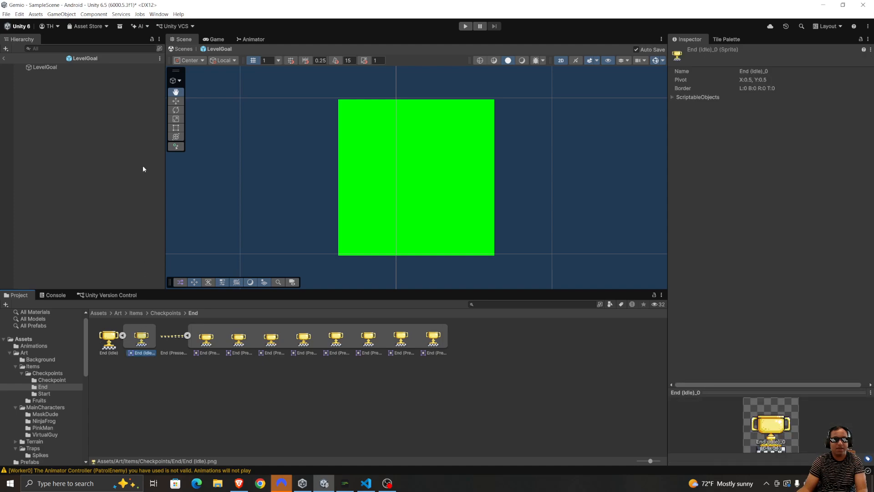
click(59, 68)
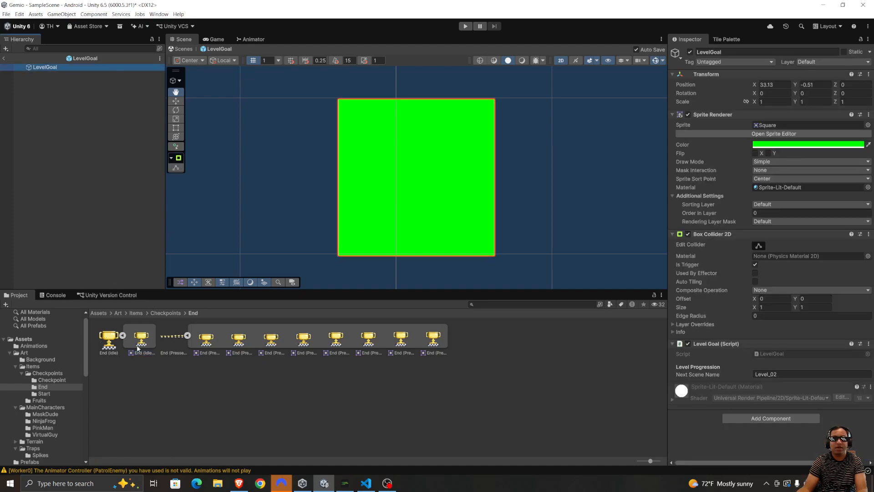
drag(138, 348, 773, 125)
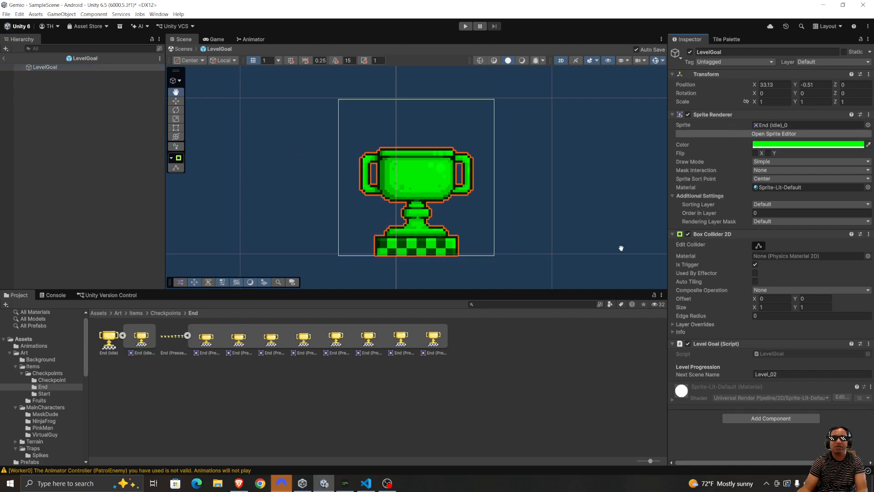
- Shrink LevelGoal's Box Collider 2D around the trophy to about 0.75 x 0.70 with a Y offset of about -0.15, and leave prefab editing
click(60, 66)
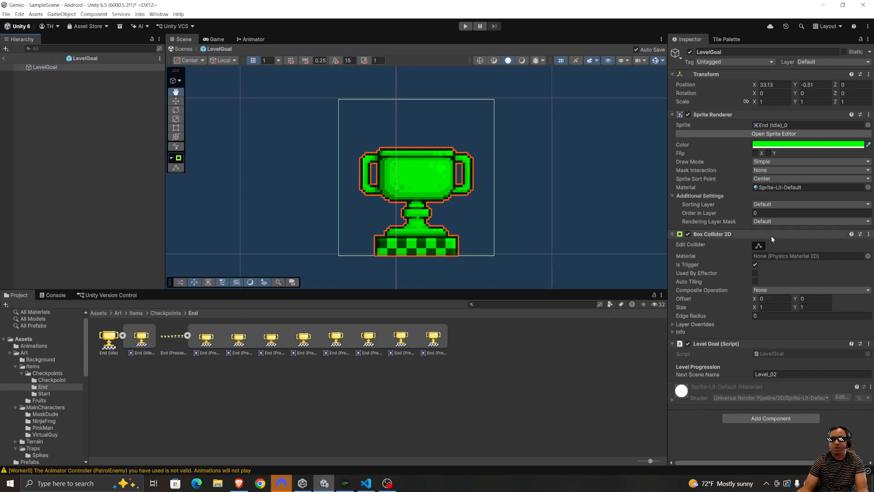
click(758, 246)
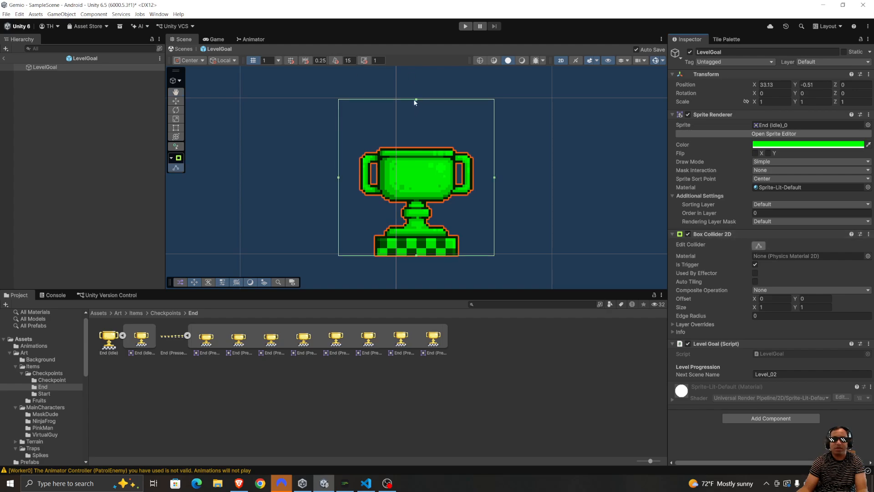
drag(415, 100, 421, 148)
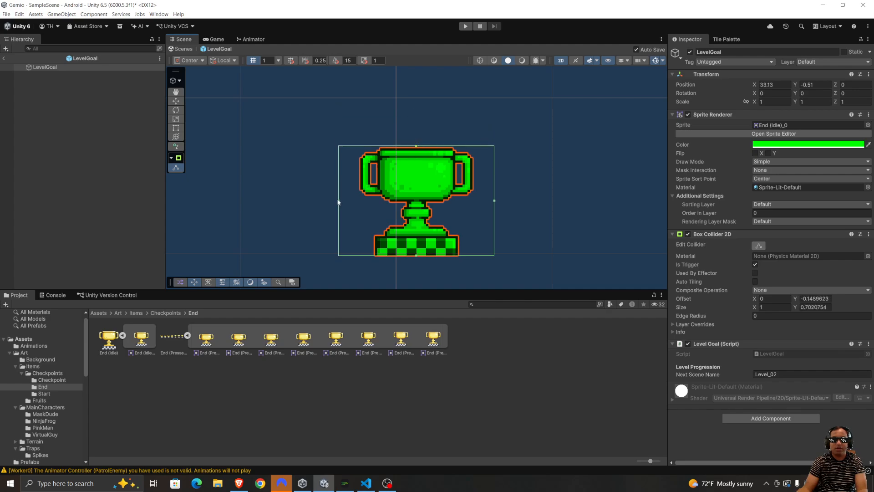
drag(338, 202, 357, 202)
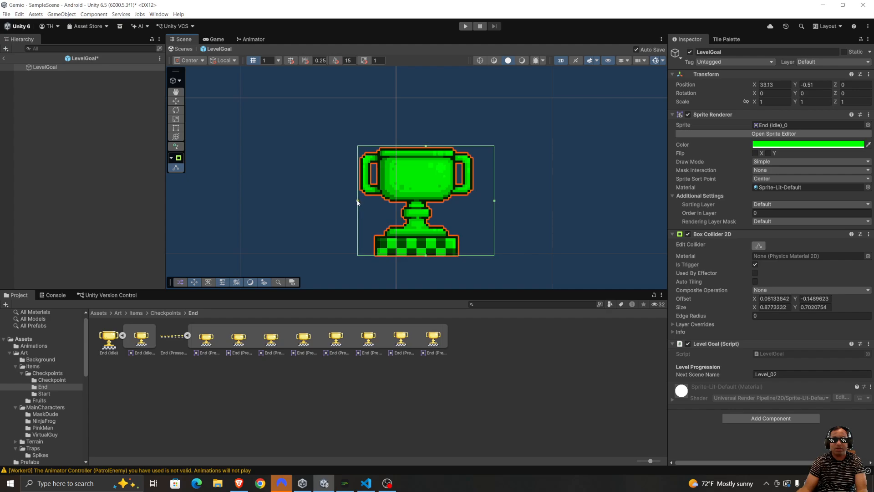
drag(495, 202, 476, 202)
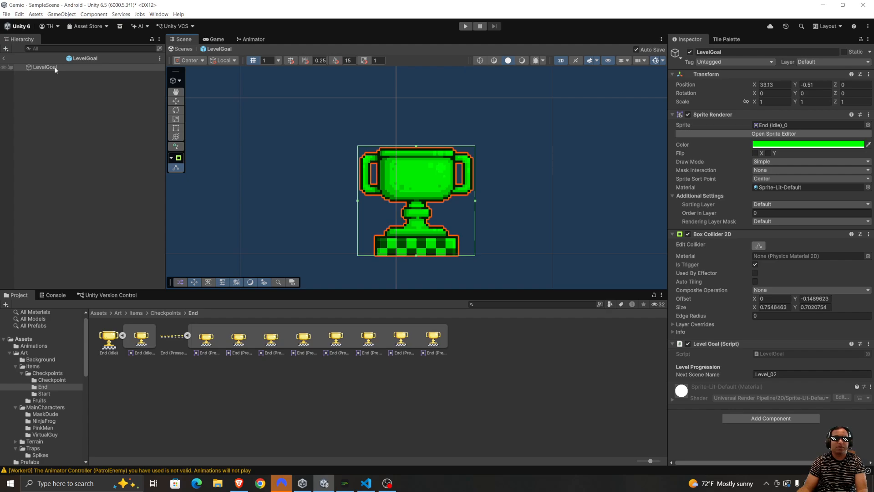
click(4, 58)
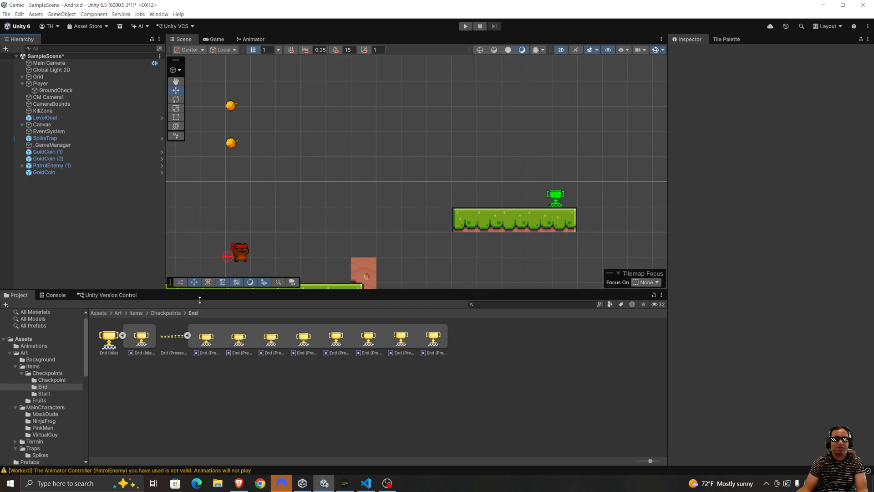
- Try an alpha of 0 on the scene LevelGoal's sprite color, restore it to 255 and undo the change
click(556, 197)
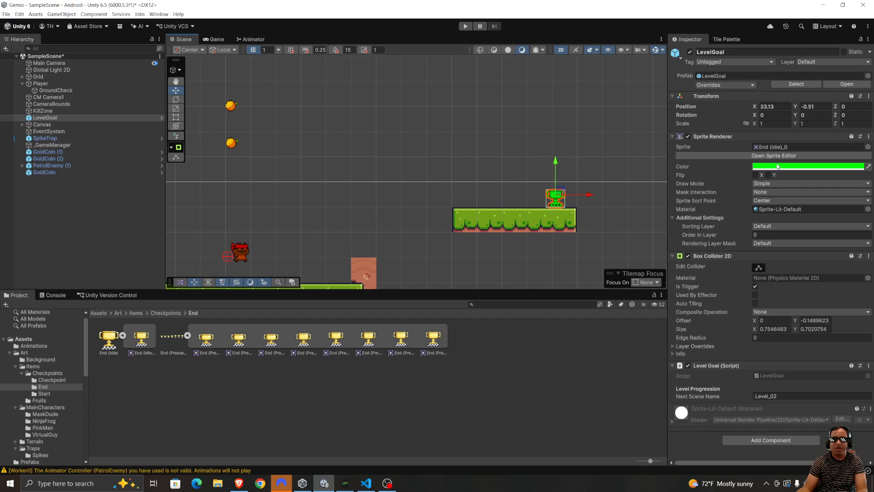
click(757, 166)
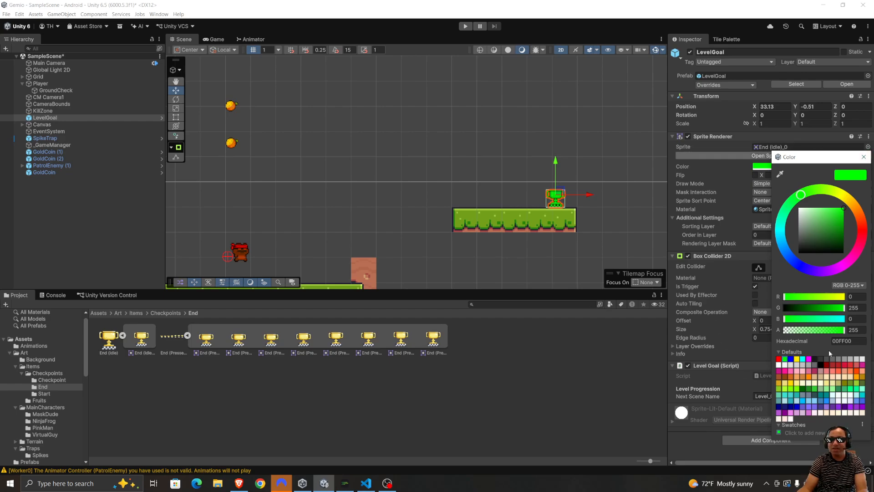
click(859, 330)
text(0)
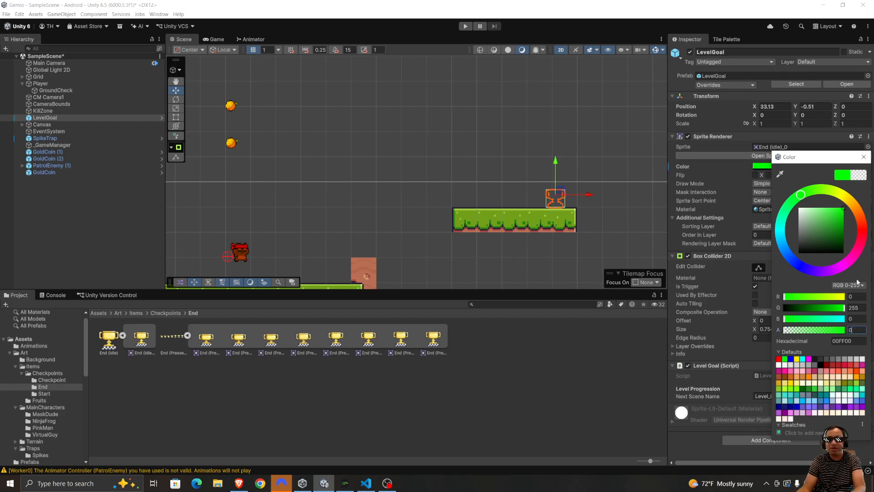
key(BackSpace)
text(255)
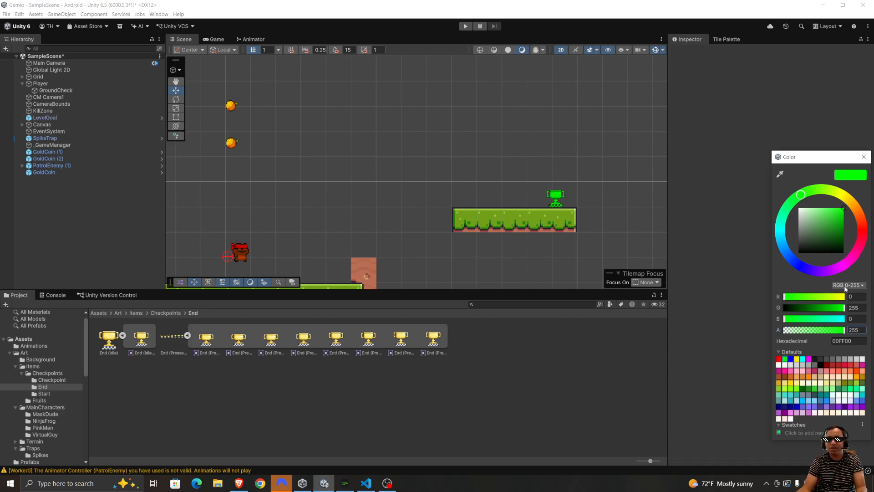
key(ctrl+z)
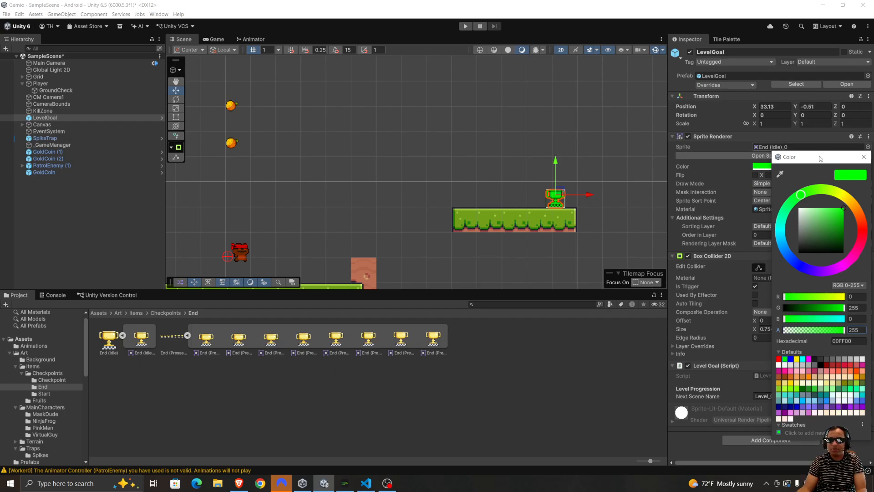
- Try the gold FFD700 and orange FFA500 preset swatches as LevelGoal's sprite color and close the color picker
drag(821, 157, 444, 83)
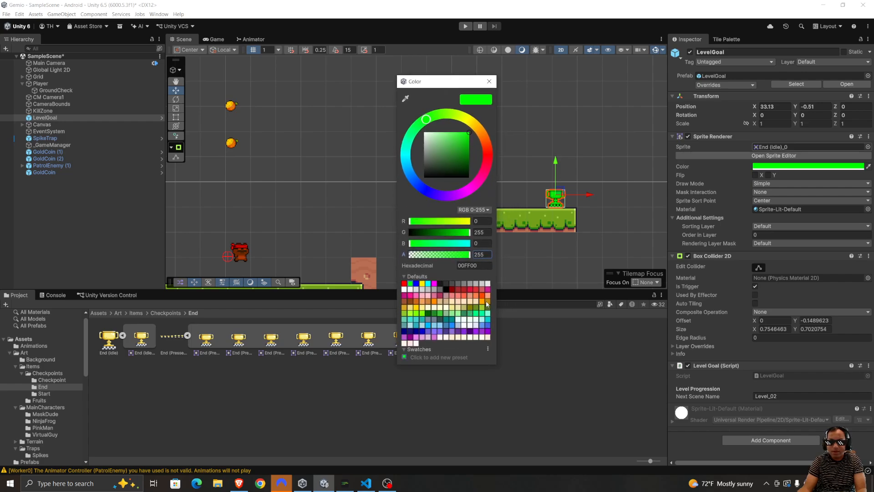
click(416, 312)
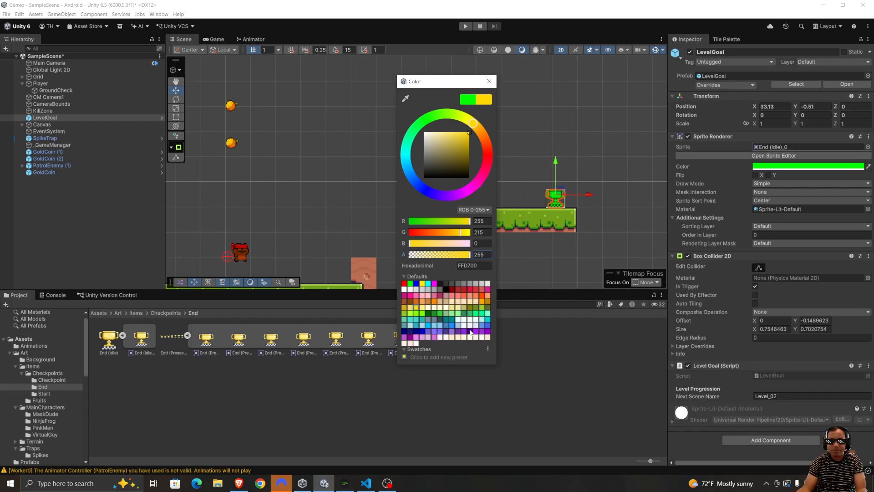
click(473, 99)
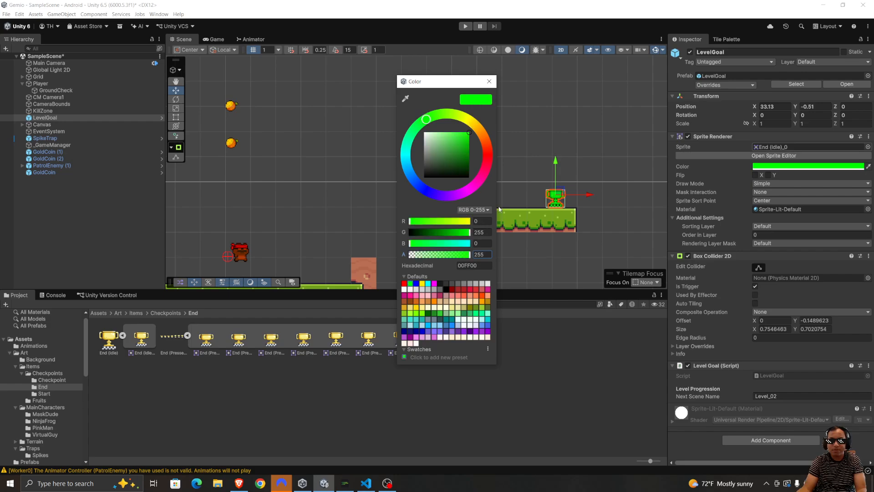
click(482, 301)
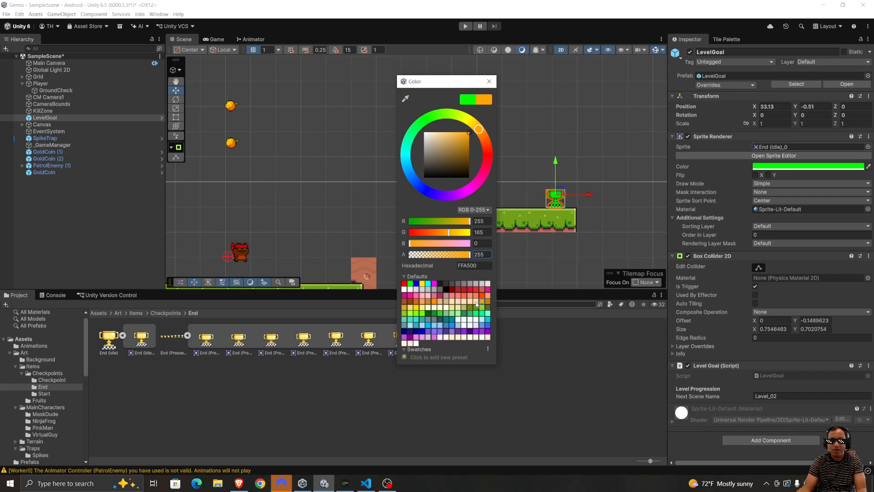
click(489, 81)
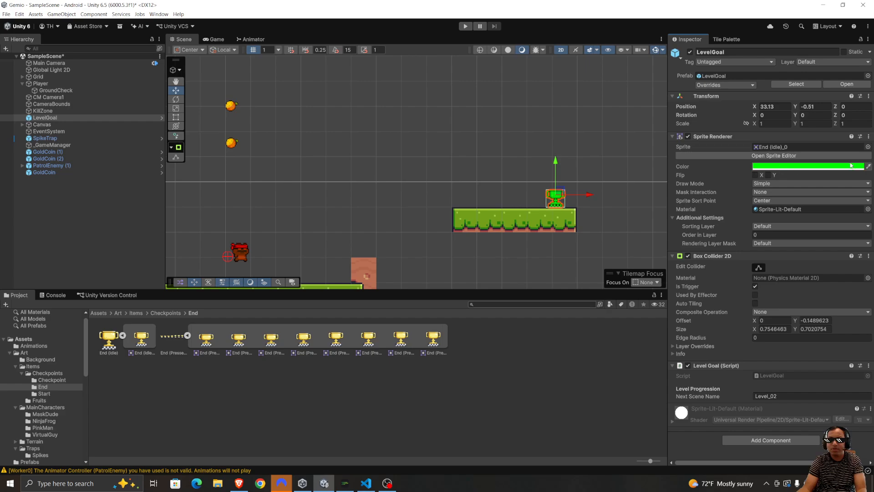
- Try light yellow, EEDD82 and FFD700 preset swatches on the trophy's sprite color, and undo the color changes
click(820, 166)
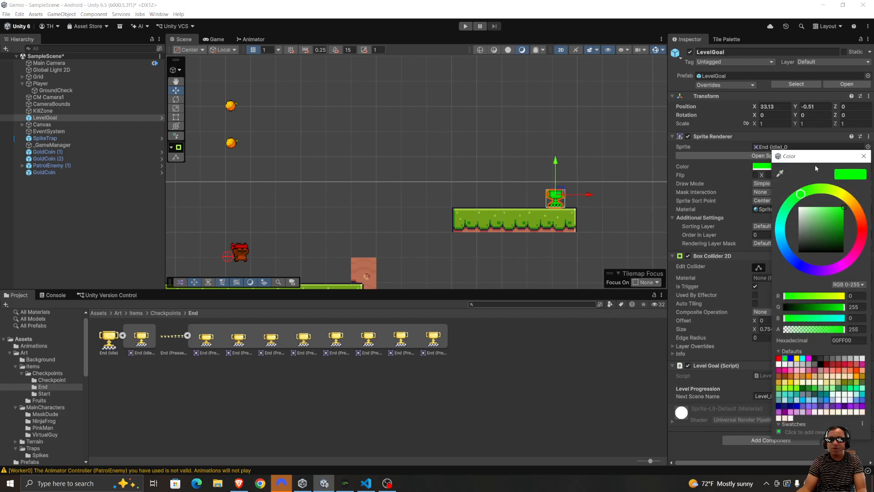
click(864, 155)
click(810, 166)
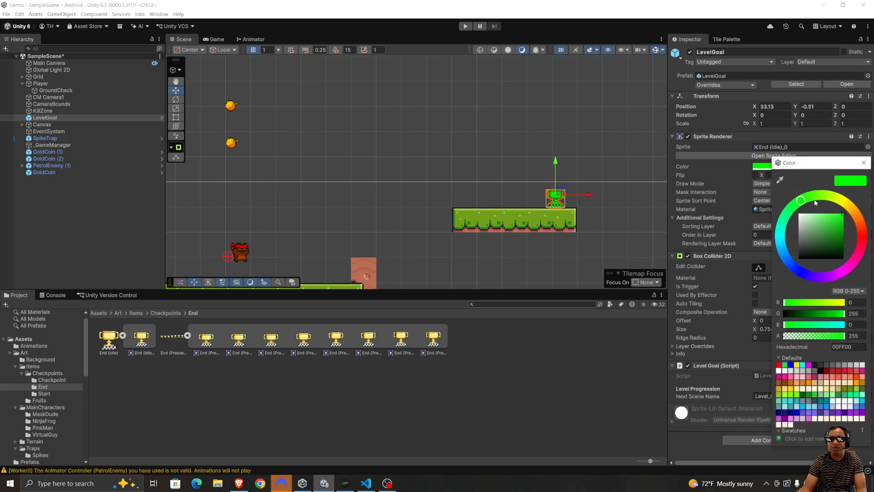
click(797, 390)
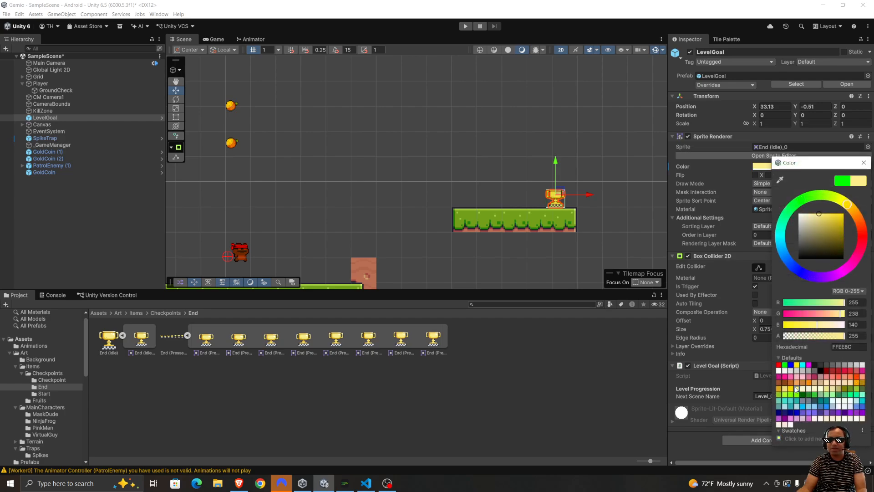
click(787, 388)
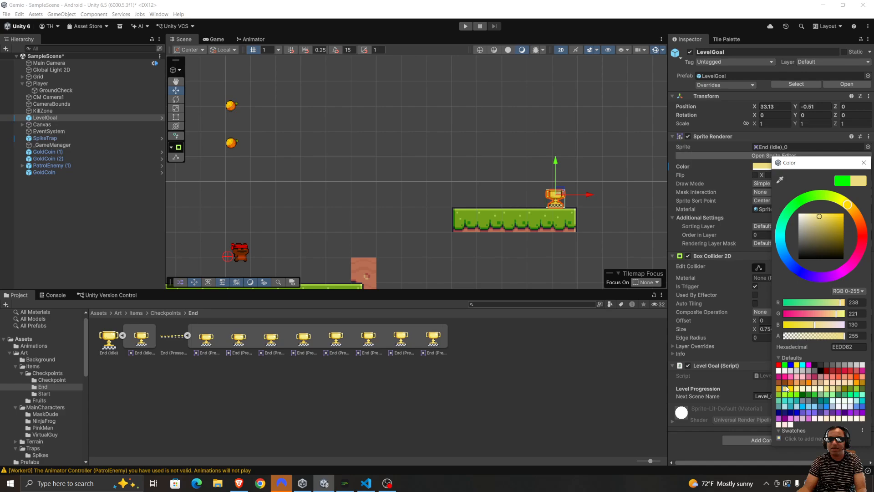
click(792, 391)
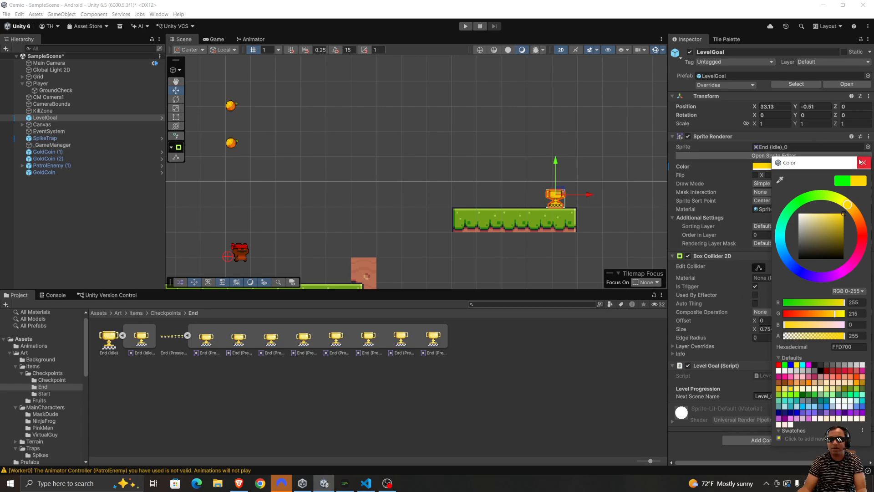
click(798, 389)
key(ctrl+z)
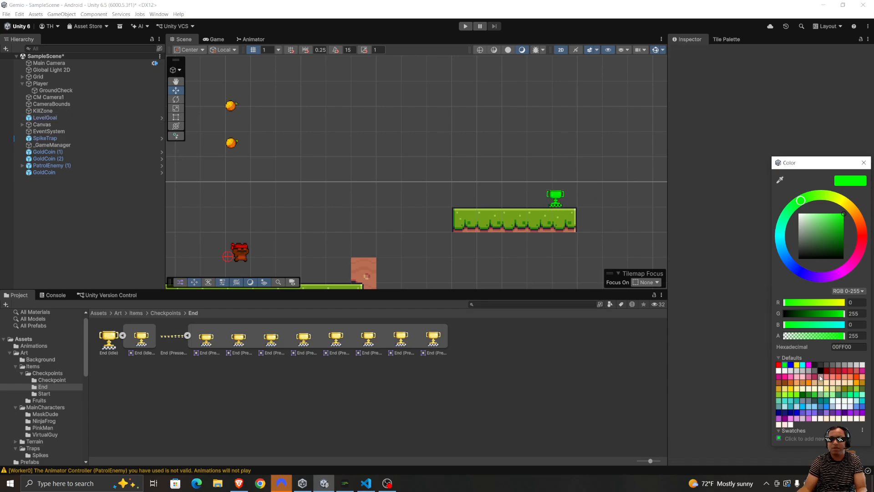
- Try further preset swatches for the trophy's tint, including CD853F and 7CFC00, and close the color picker
click(796, 390)
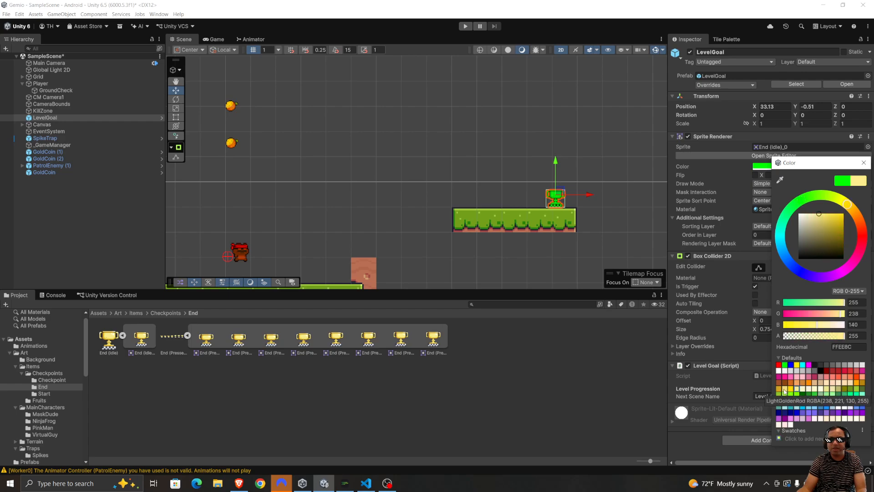
click(794, 389)
click(806, 389)
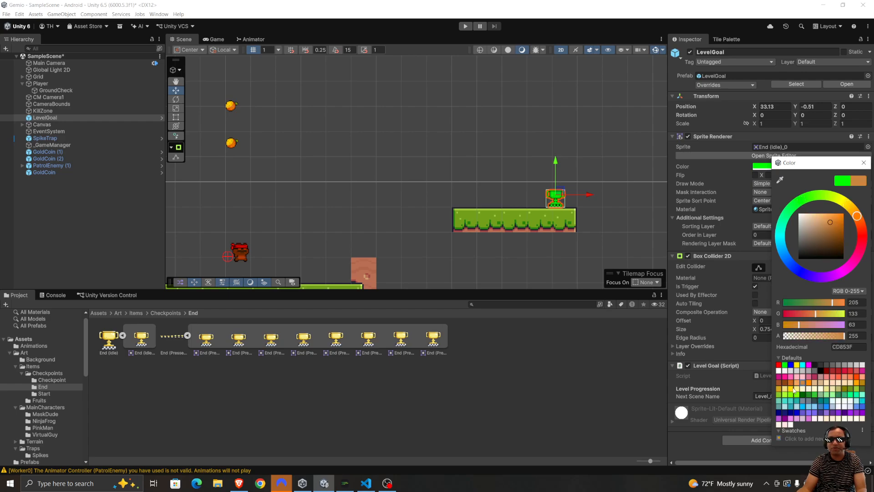
click(790, 390)
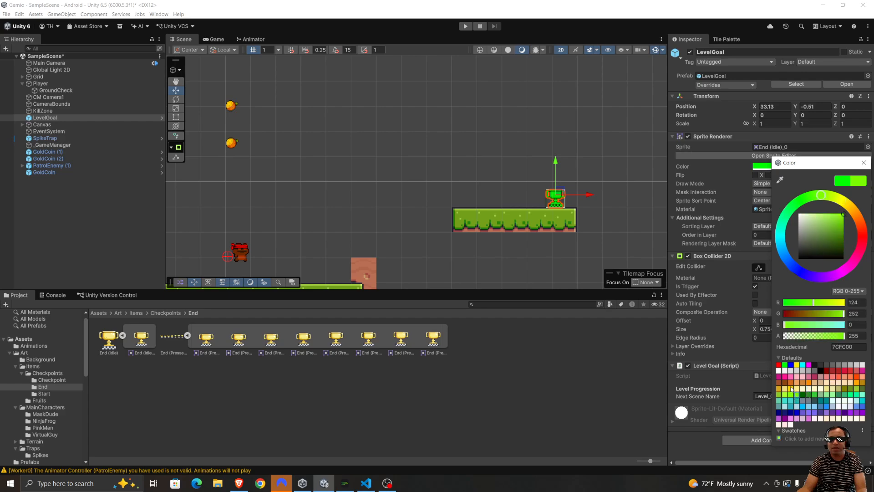
click(864, 162)
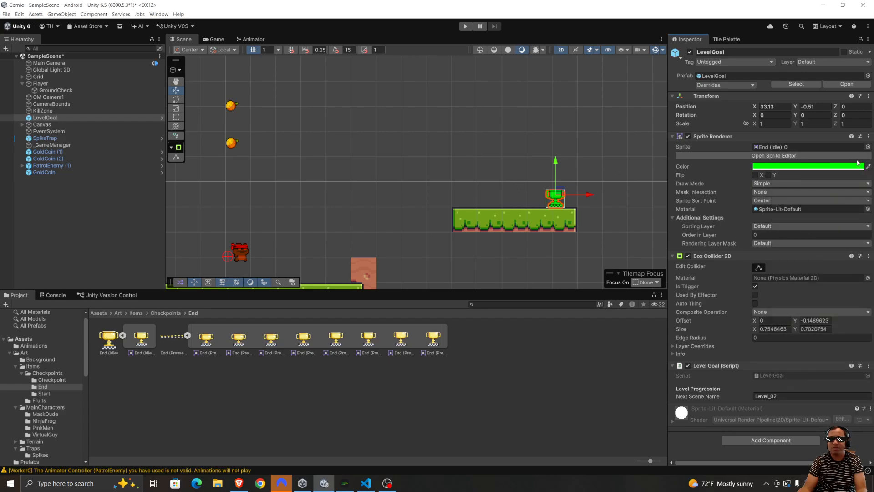
- Try the light yellow FFEE8C preset swatch as the scene LevelGoal's sprite color and close the color picker
click(827, 167)
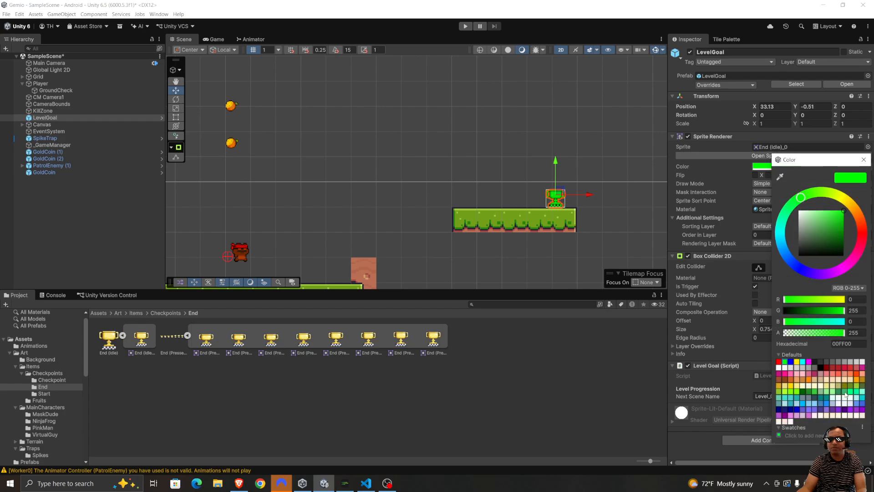
click(797, 388)
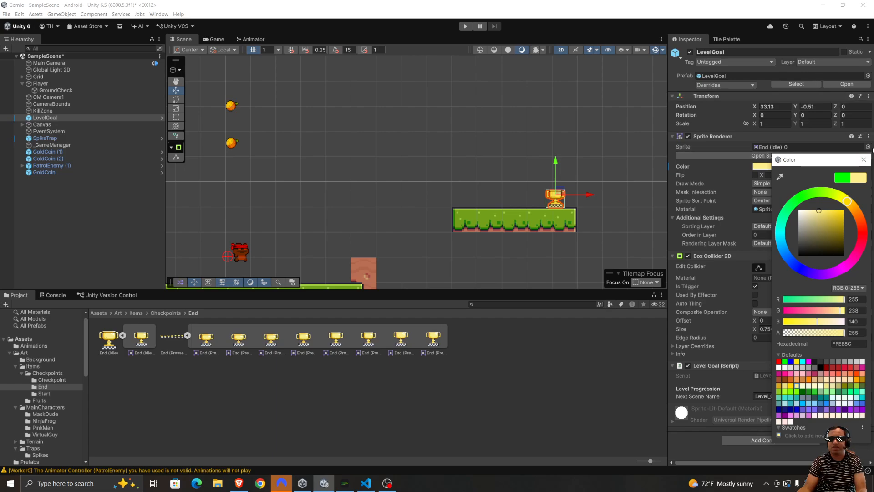
click(864, 160)
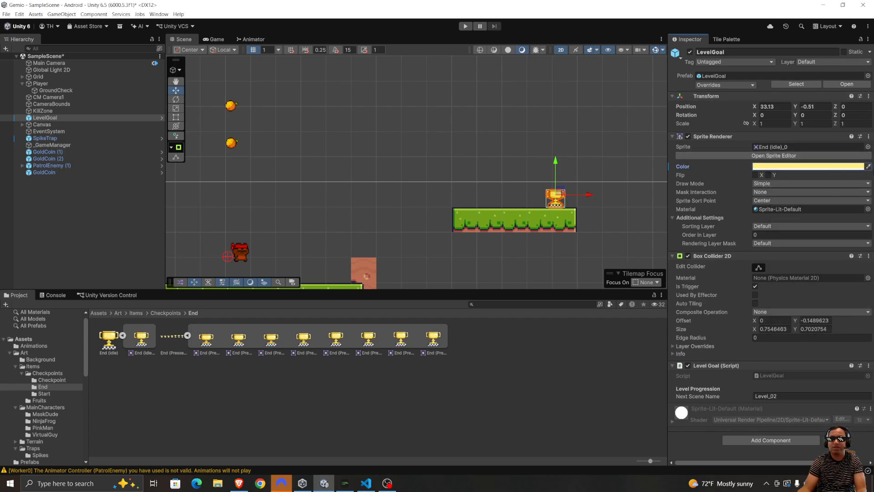
- Try the brown A52A2A swatch on LevelGoal's sprite, set its color to gold FFD700 and deselect the trophy
click(842, 167)
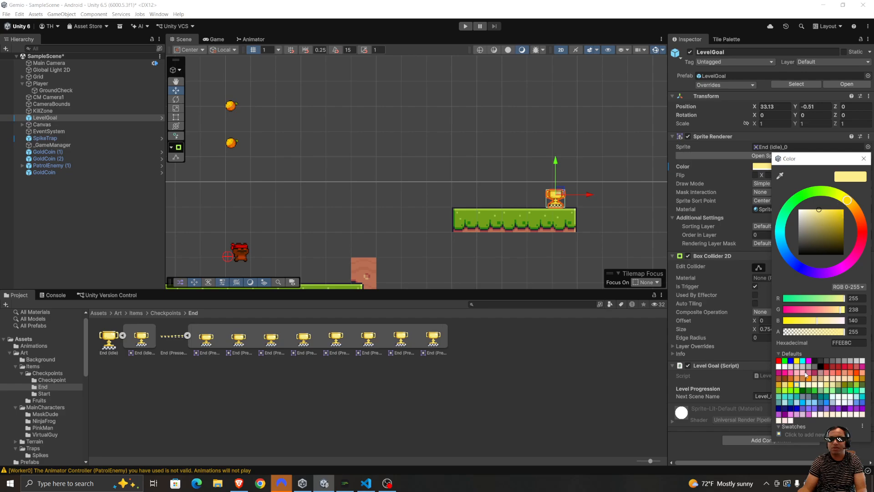
click(786, 385)
click(833, 366)
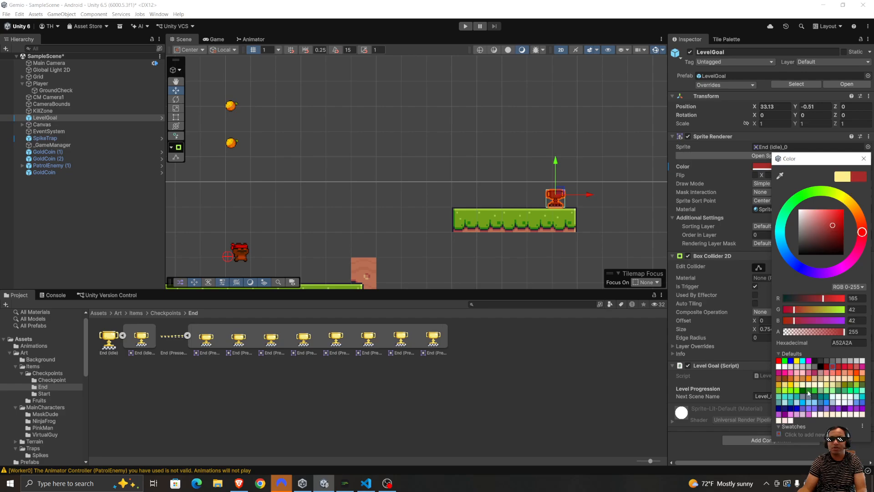
click(797, 381)
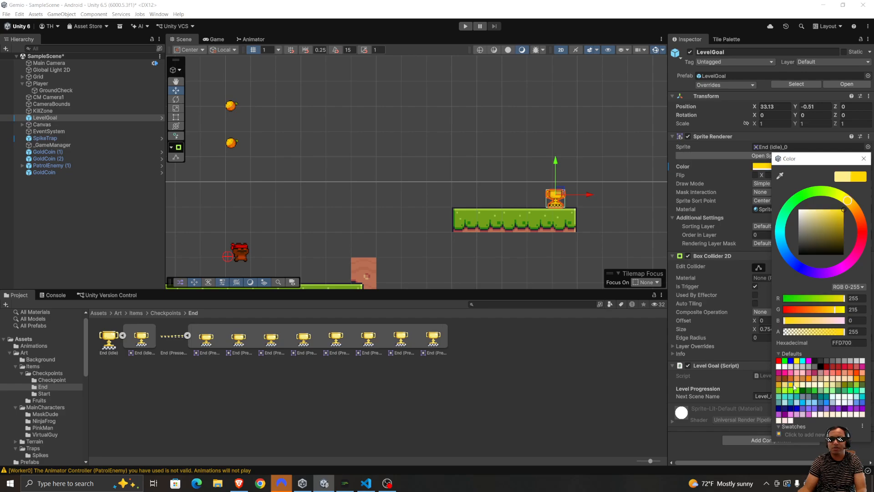
click(864, 158)
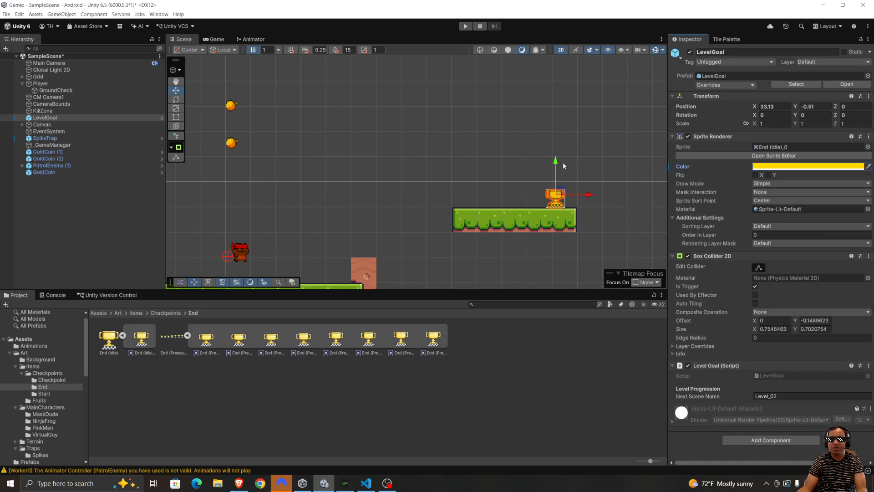
click(530, 128)
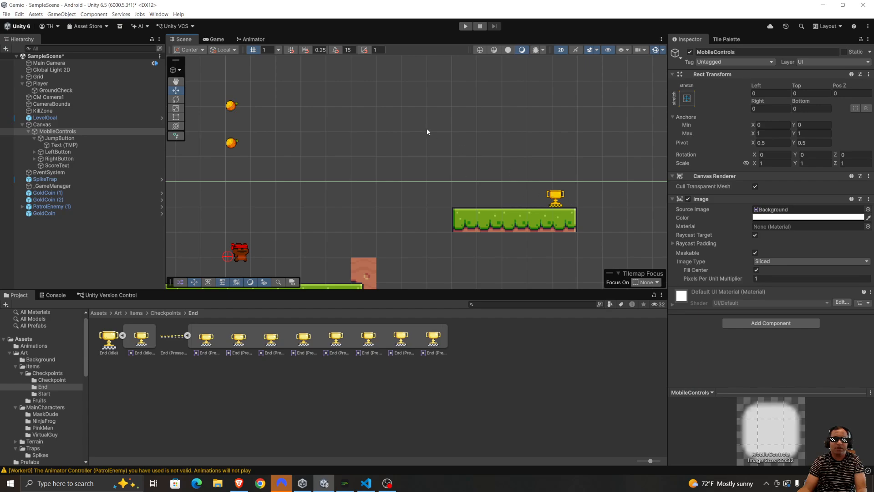
- Start a playtest and take the player over the first gap and the spikes into the patrol enemy's walled area
click(466, 26)
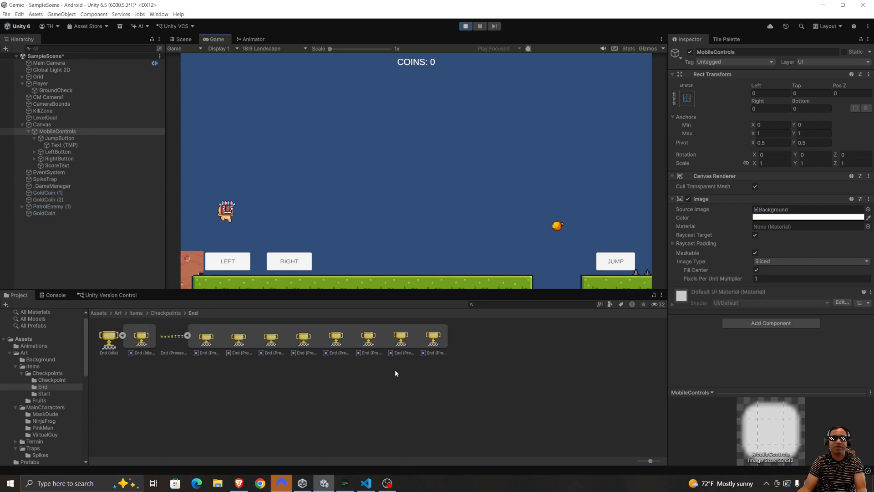
key(d)
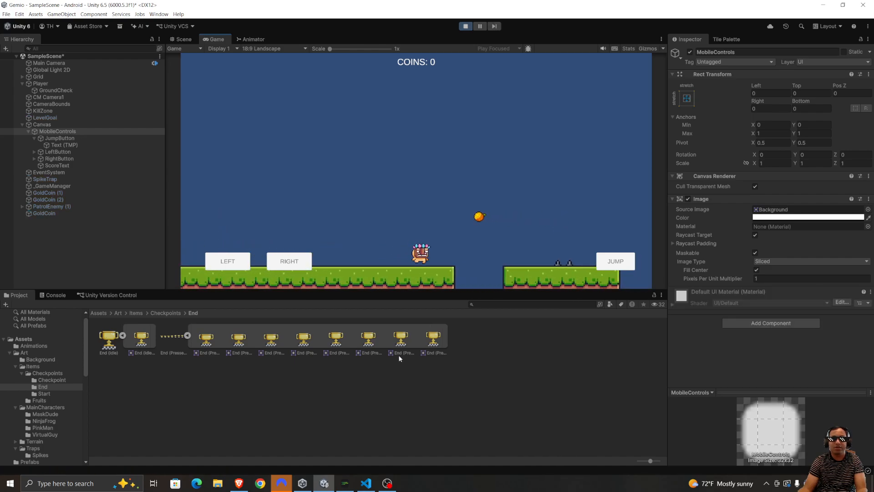
key(space)
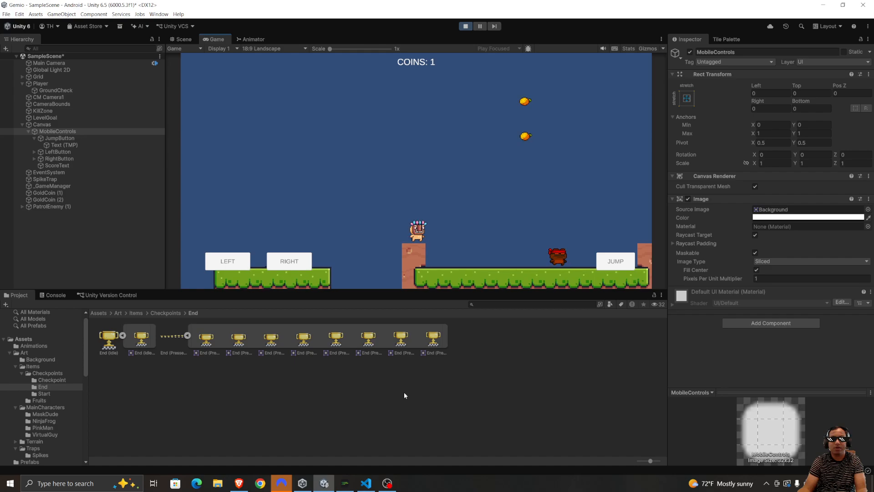
key(a)
key(d)
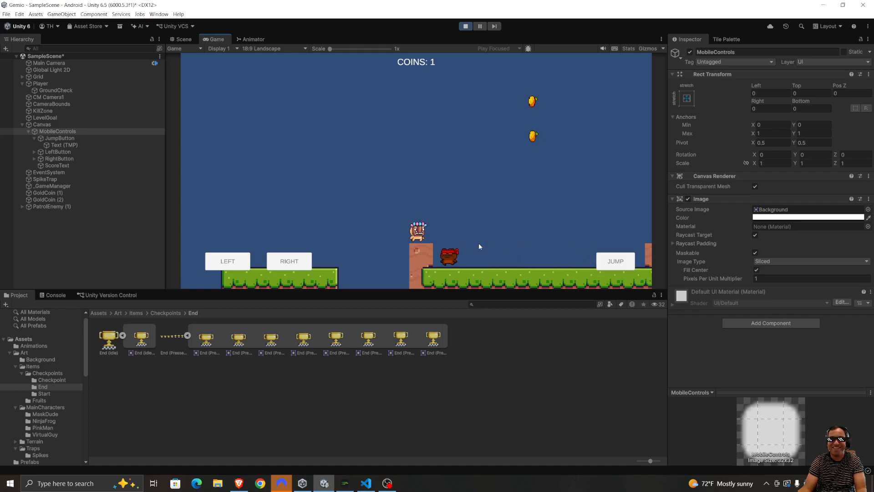
key(d)
key(d)
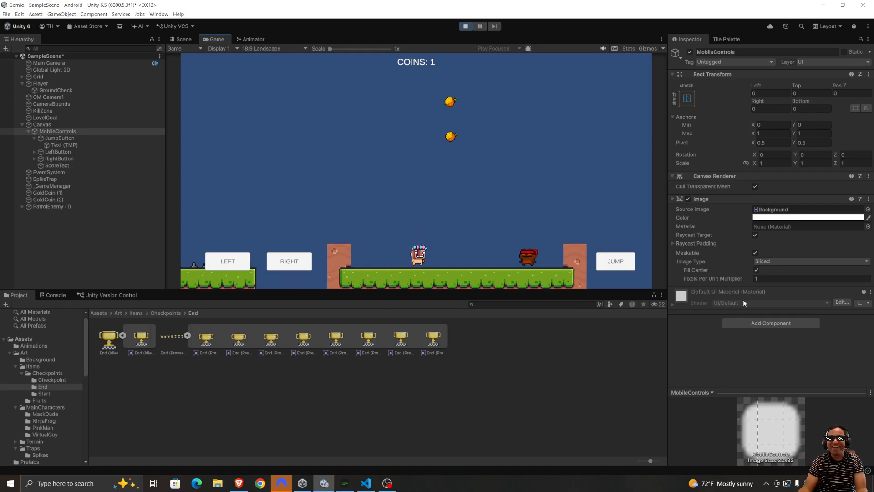
- Test coin collection by jumping around the walled area for the two stacked coins above the patrol enemy
key(space)
key(d)
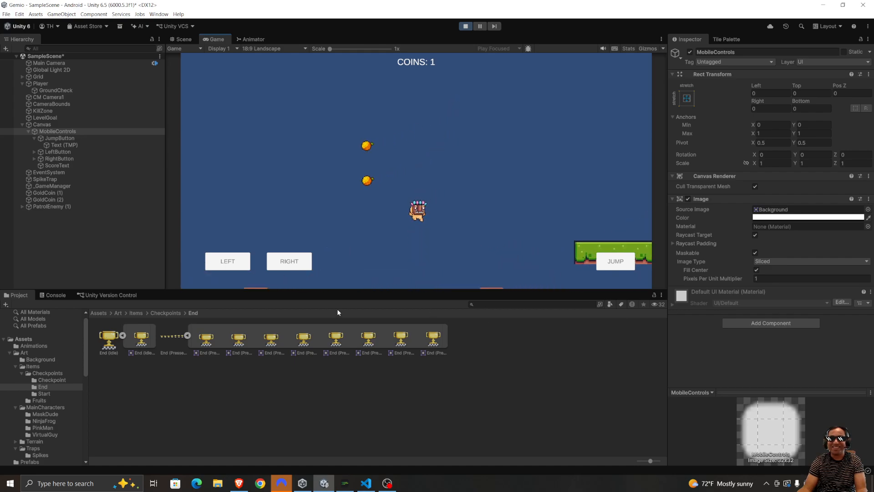
key(space)
key(a)
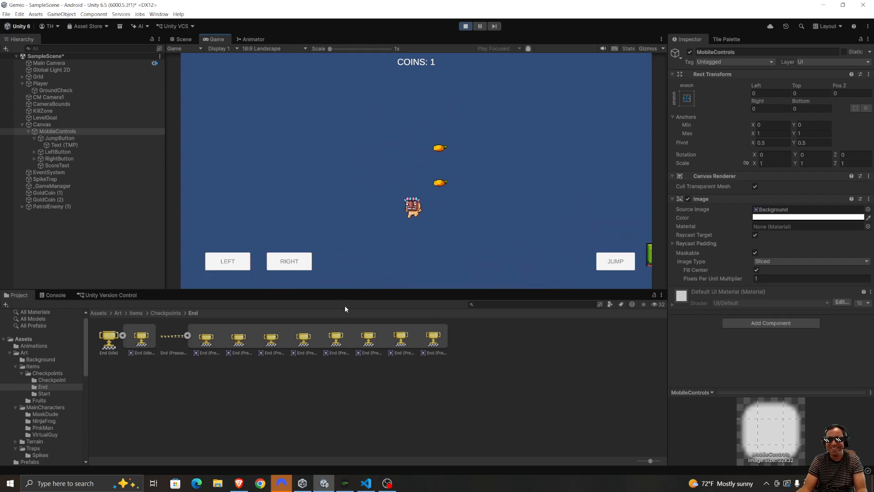
key(space)
key(d)
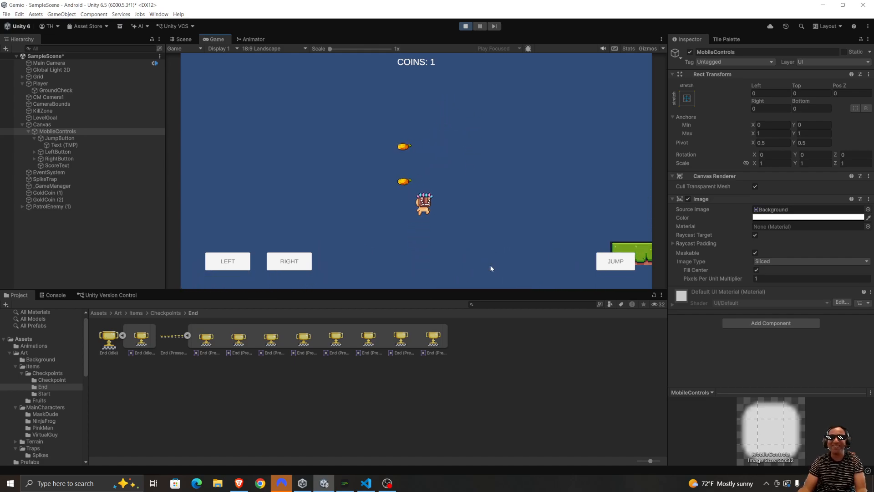
key(space)
key(a)
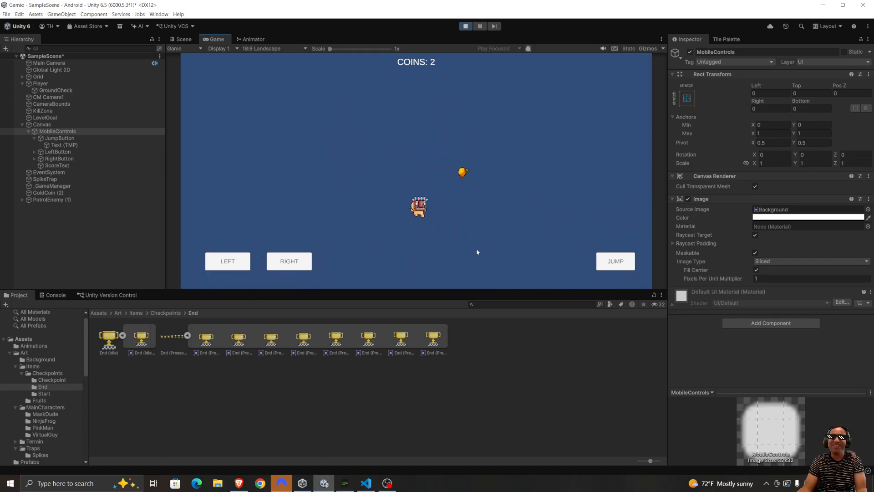
key(space)
key(d)
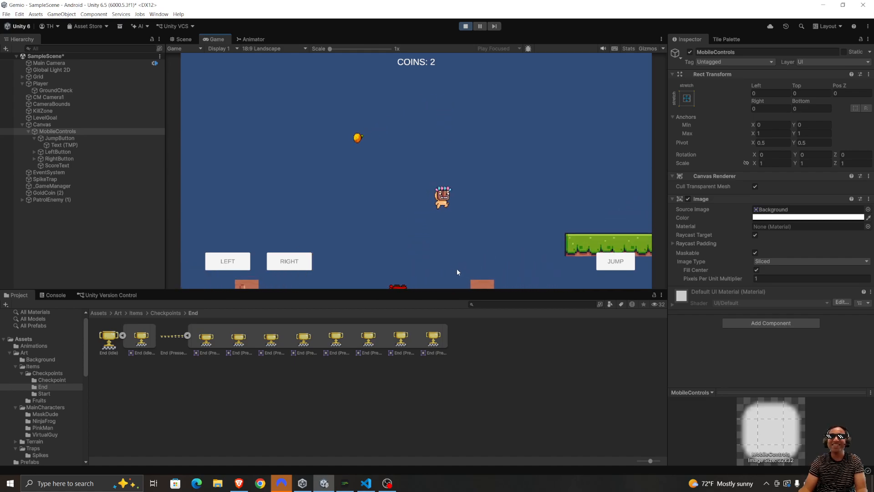
key(space)
key(d)
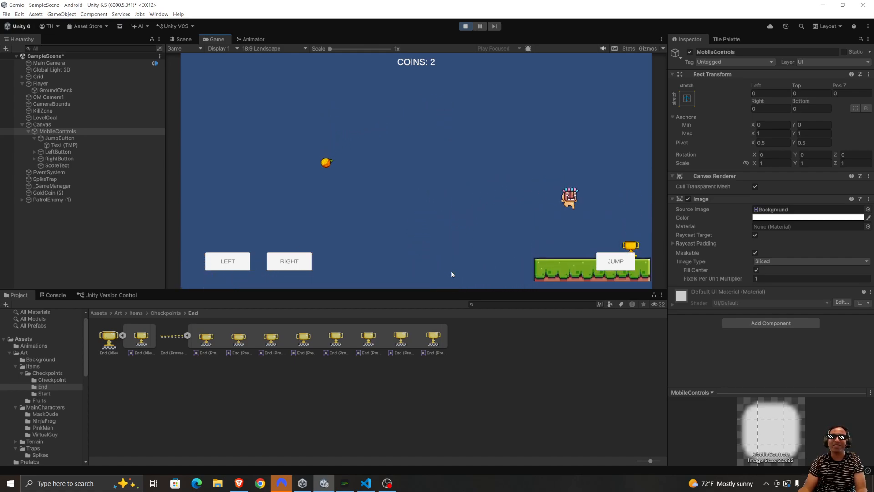
key(space)
key(a)
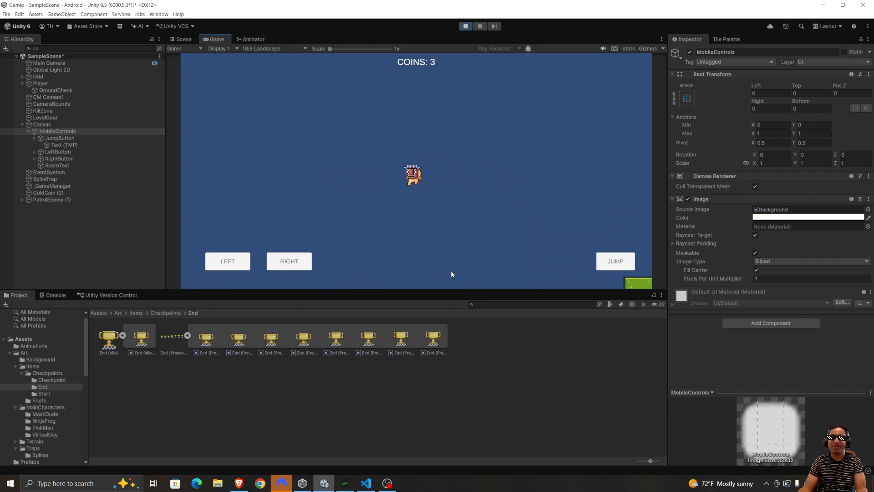
key(d)
key(a)
key(d)
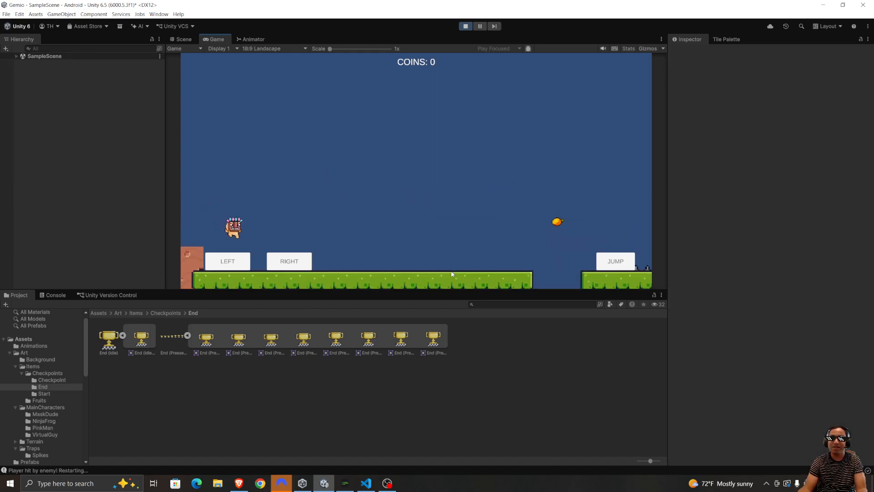
- Play the level again from the start, passing the patrol enemy and touching the trophy to test the level goal
key(space)
key(d)
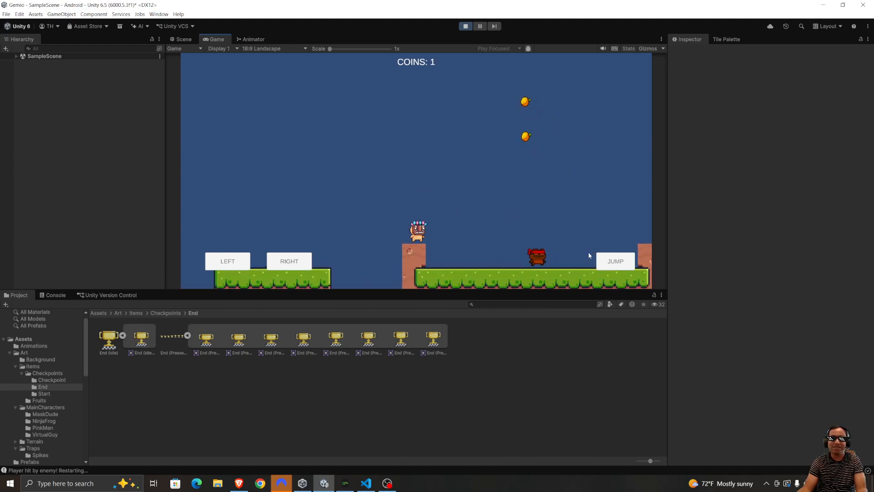
key(a)
key(d)
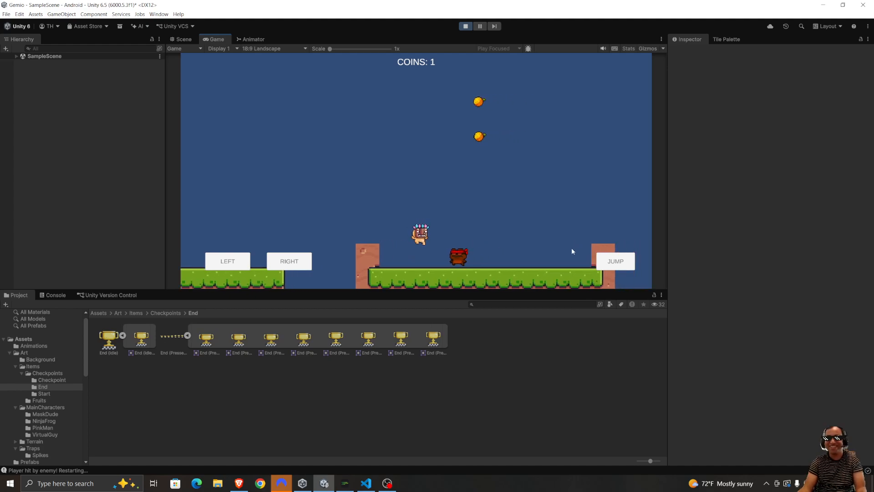
key(space)
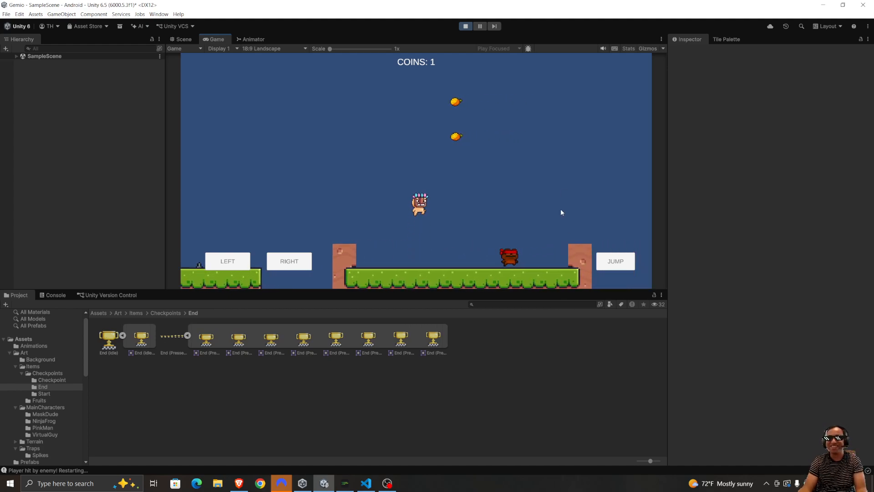
key(d)
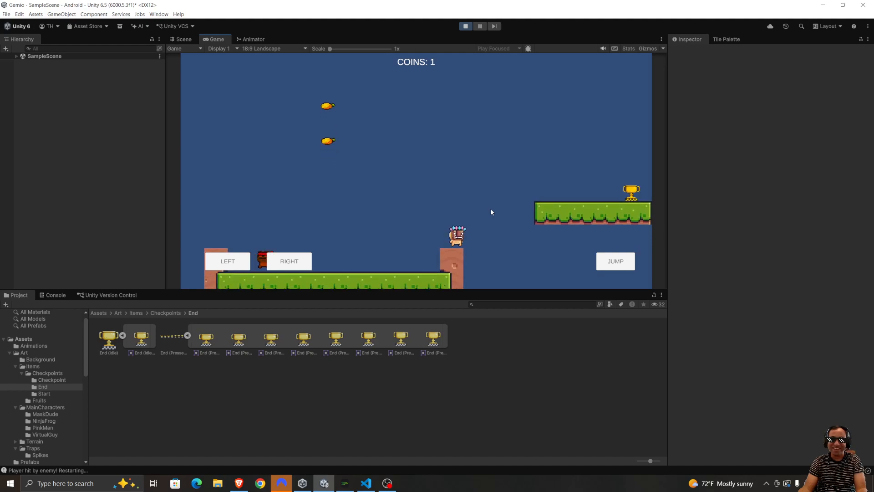
key(space)
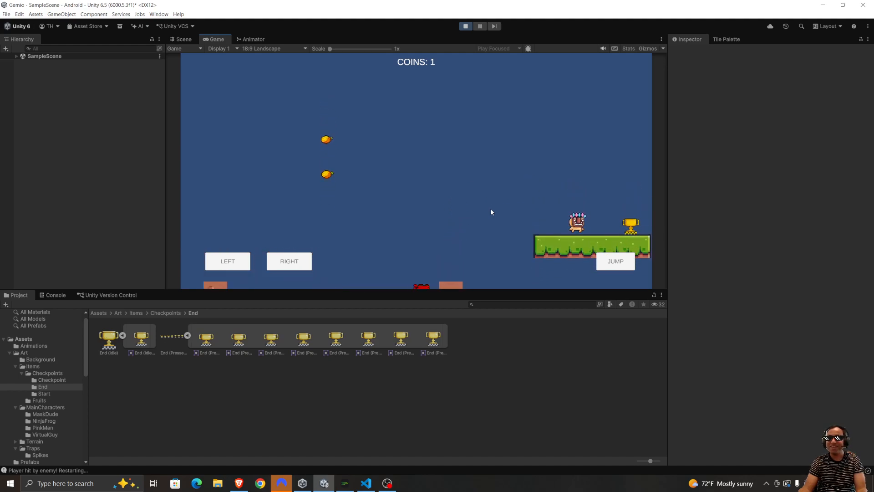
key(d)
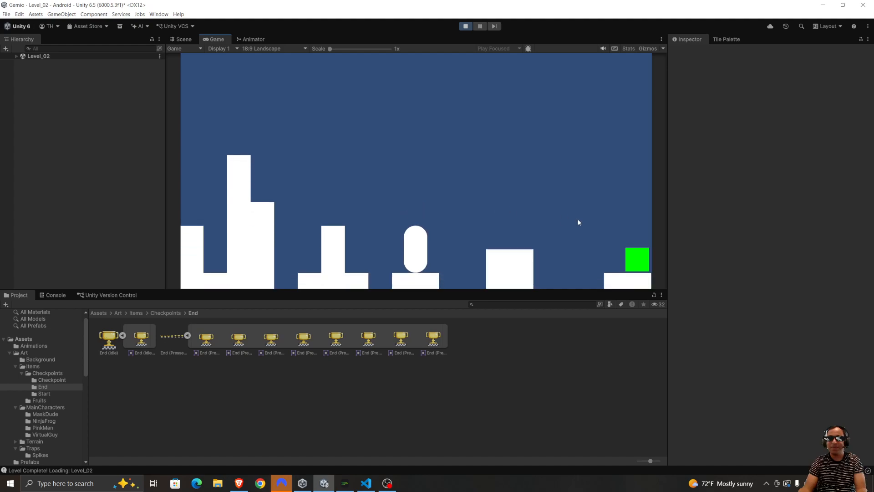
- Test the player's movement and jump in Level_02 and exit play mode
key(d)
key(space)
key(a)
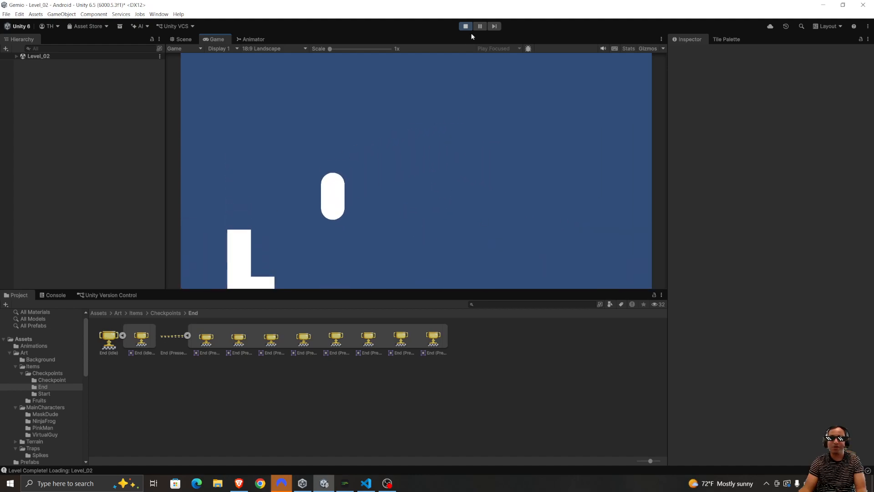
click(465, 27)
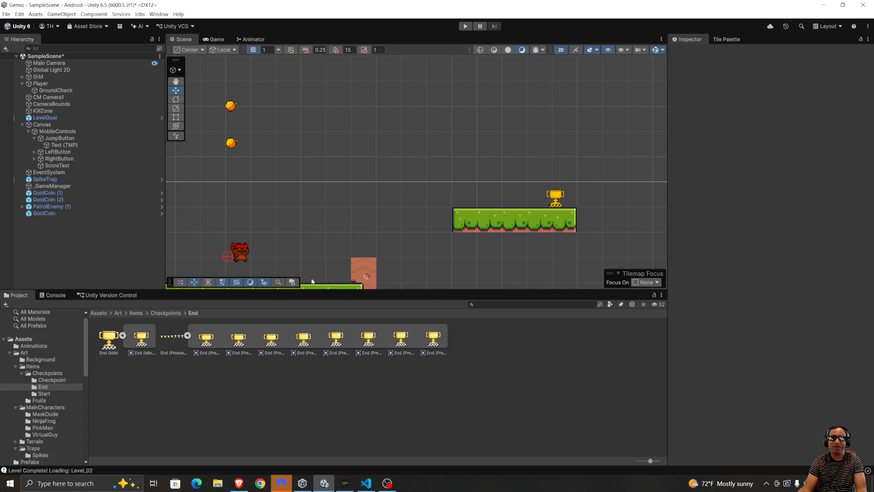
scroll(314, 183, down, 5)
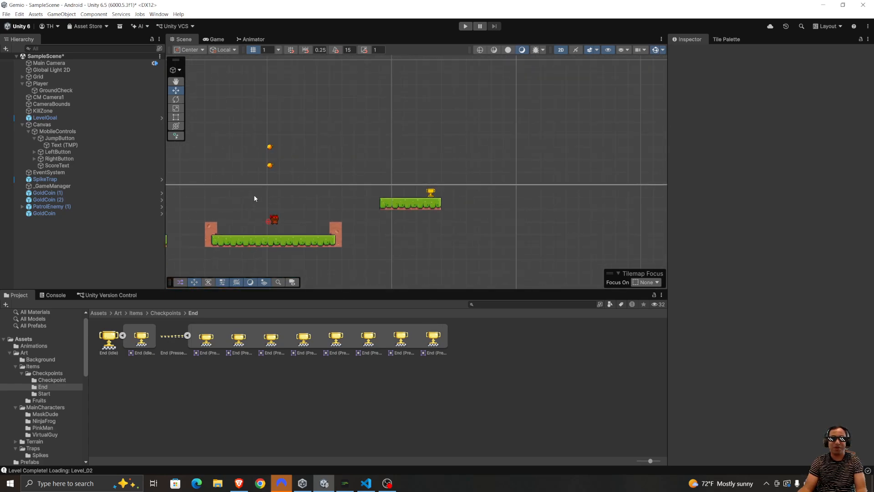
scroll(350, 210, up, 2)
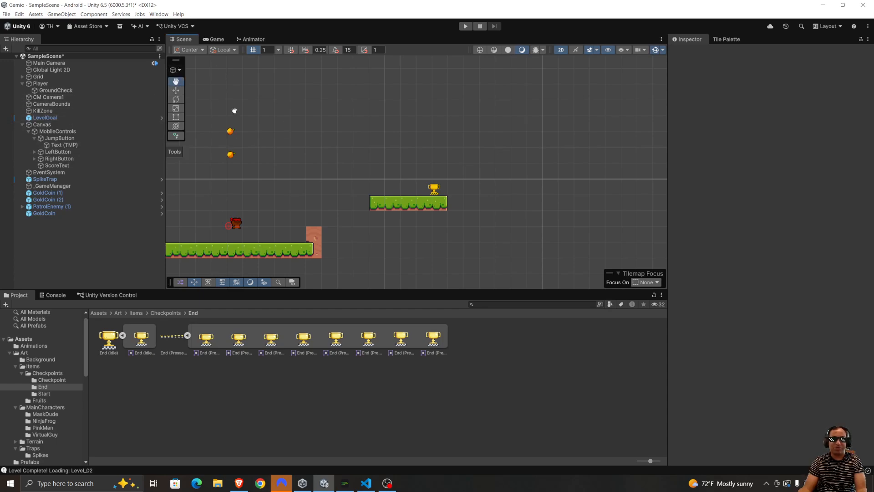
drag(263, 125, 740, 158)
drag(266, 155, 289, 94)
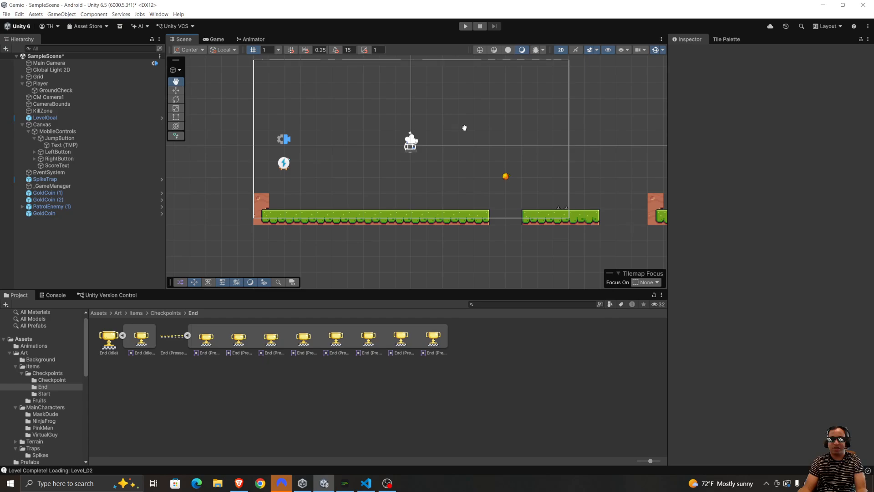
drag(465, 127, 519, 157)
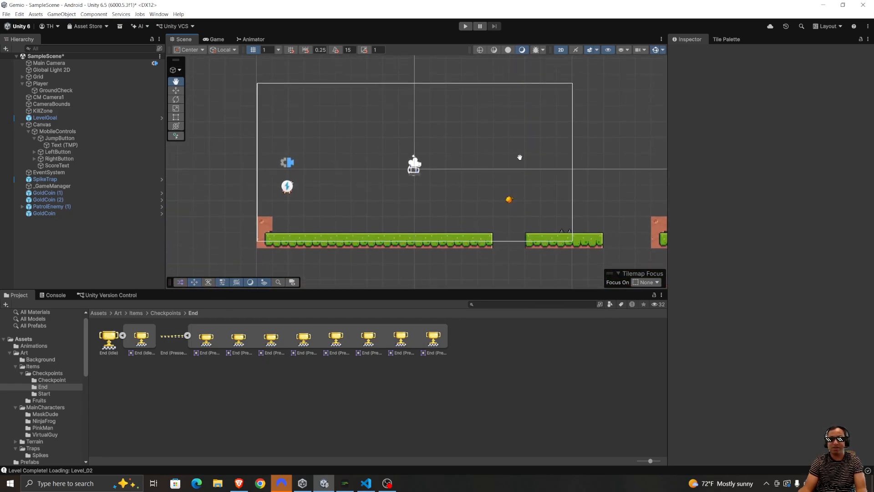